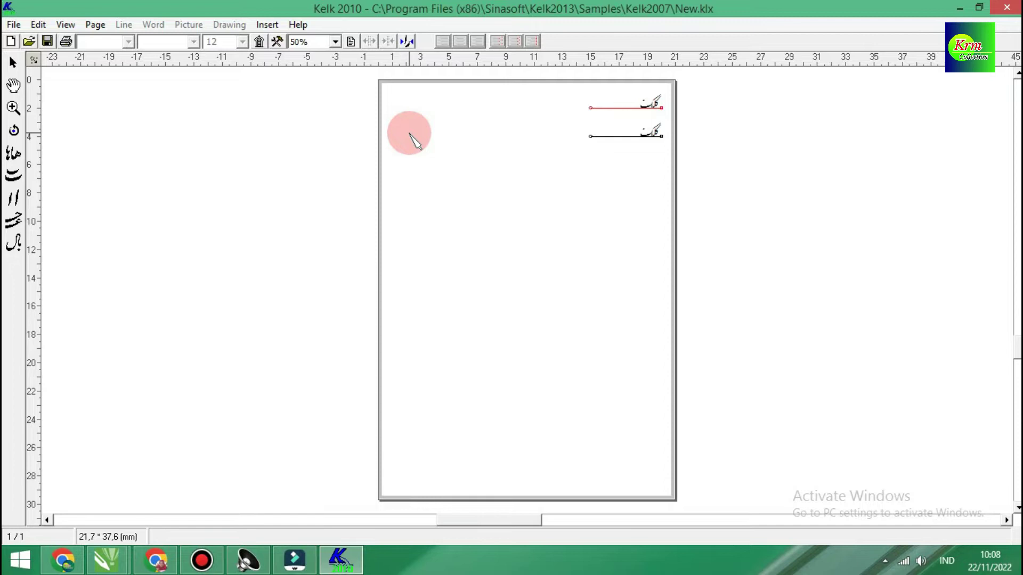
# Step: Replace the two sample lines in the page text with "الحمد لله رب العالمين"
pyautogui.click(350, 43)
pyautogui.moveTo(620, 235); pyautogui.dragTo(643, 250)
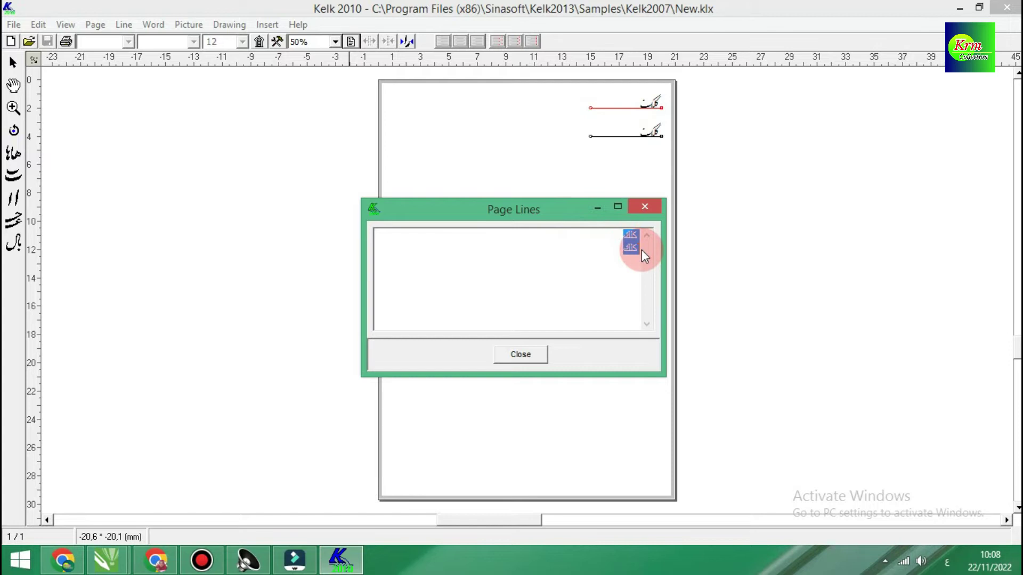
pyautogui.write('الحمد لله رب العالمين')
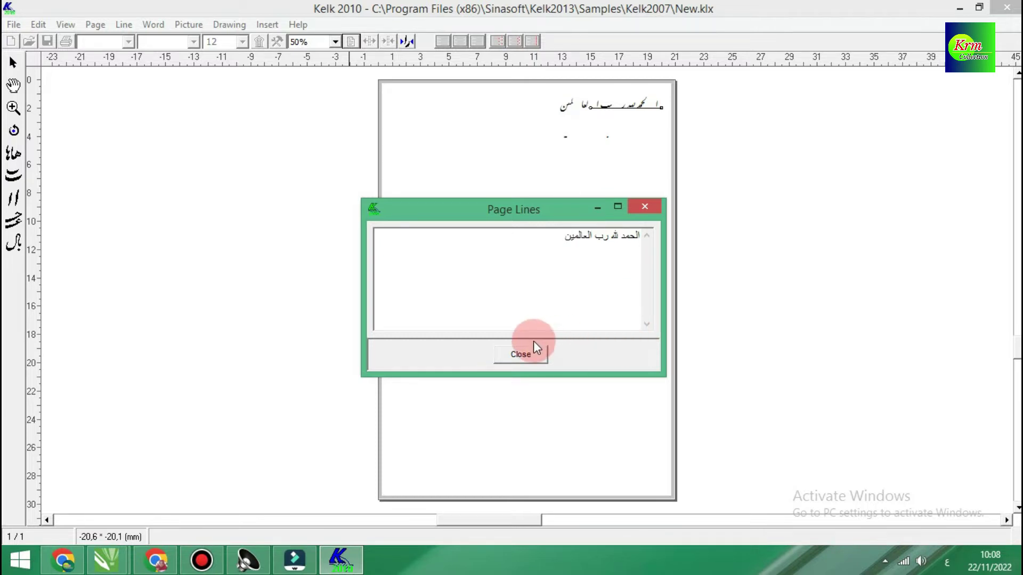
pyautogui.click(521, 355)
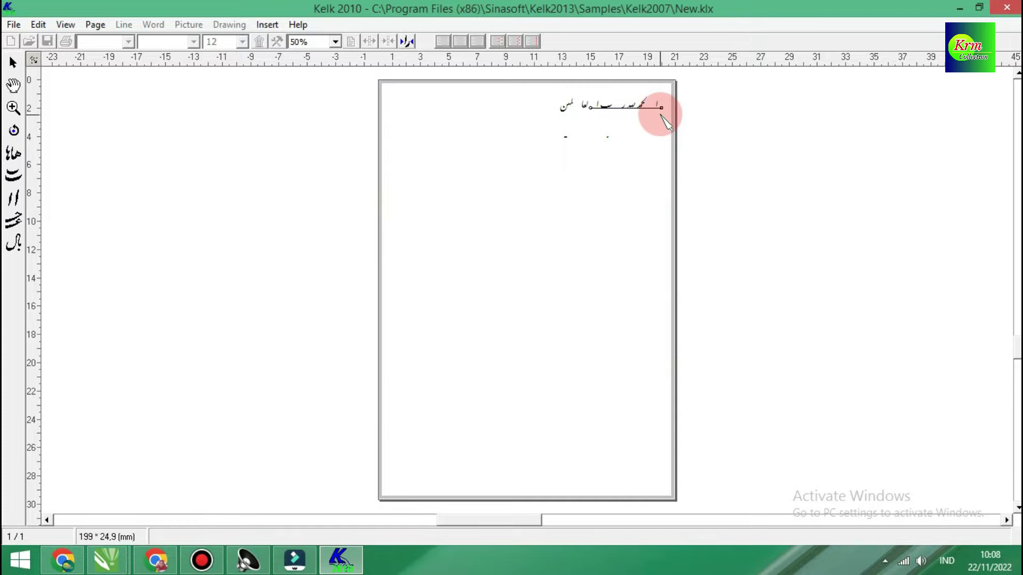
# Step: Lengthen the text line to nearly the page width and set its font size to 72, positioning it lower on the page
pyautogui.moveTo(663, 109); pyautogui.dragTo(589, 106)
pyautogui.moveTo(526, 128); pyautogui.dragTo(417, 135)
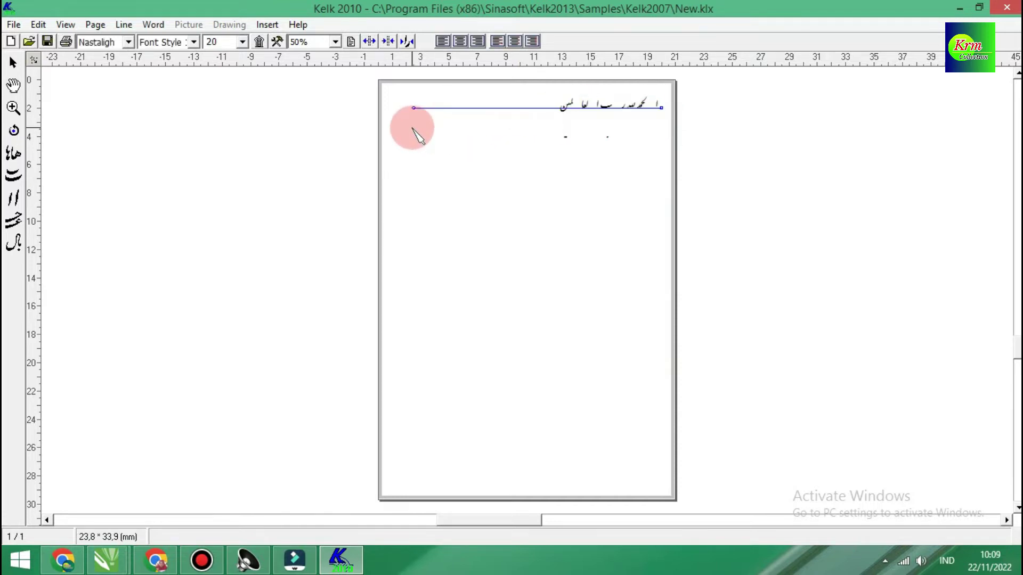
pyautogui.click(244, 40)
pyautogui.click(210, 128)
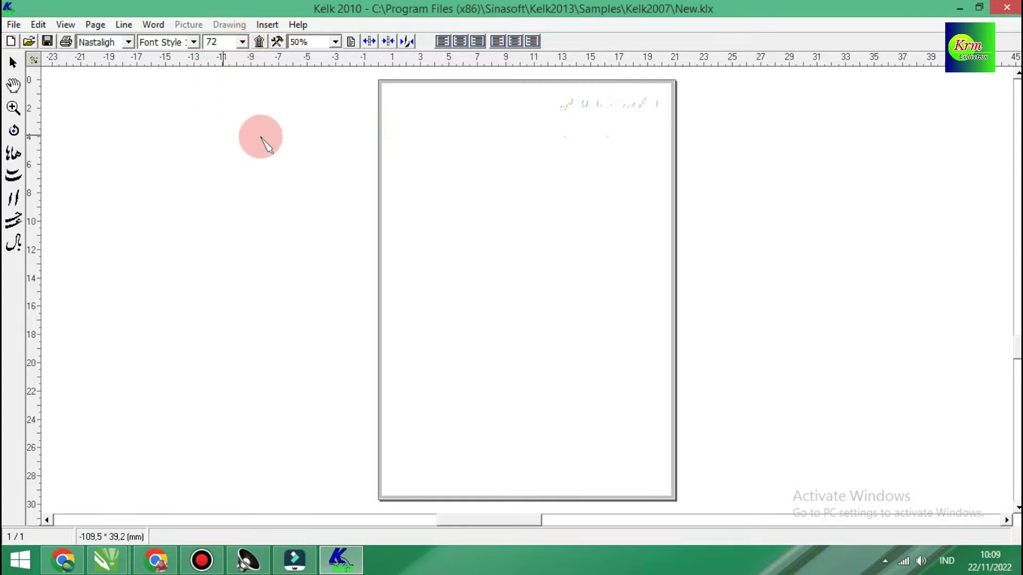
pyautogui.click(497, 42)
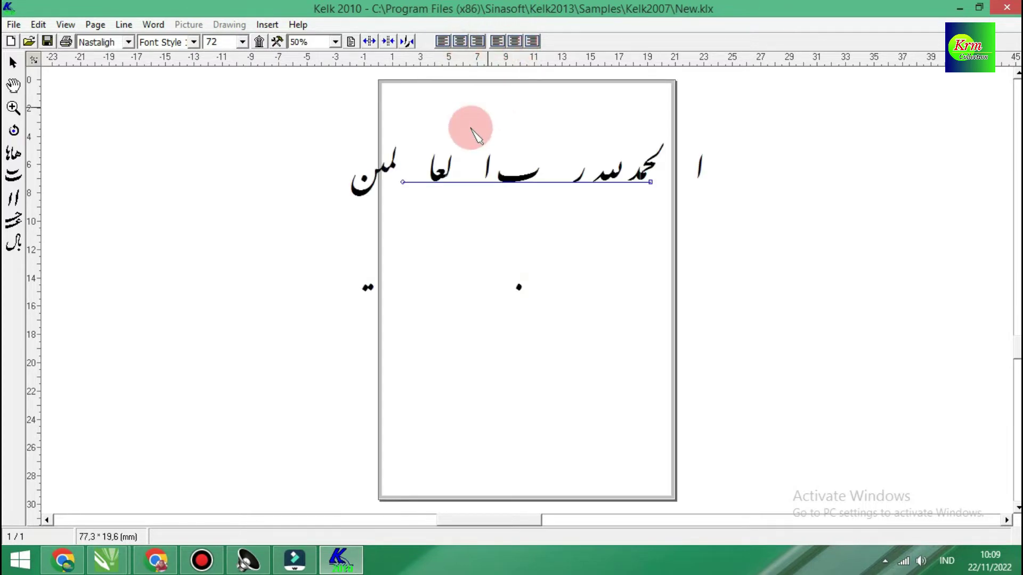
# Step: Change the line's font to Tuluth and extend its left end well beyond the page edge, viewing the page at 100%
pyautogui.click(129, 42)
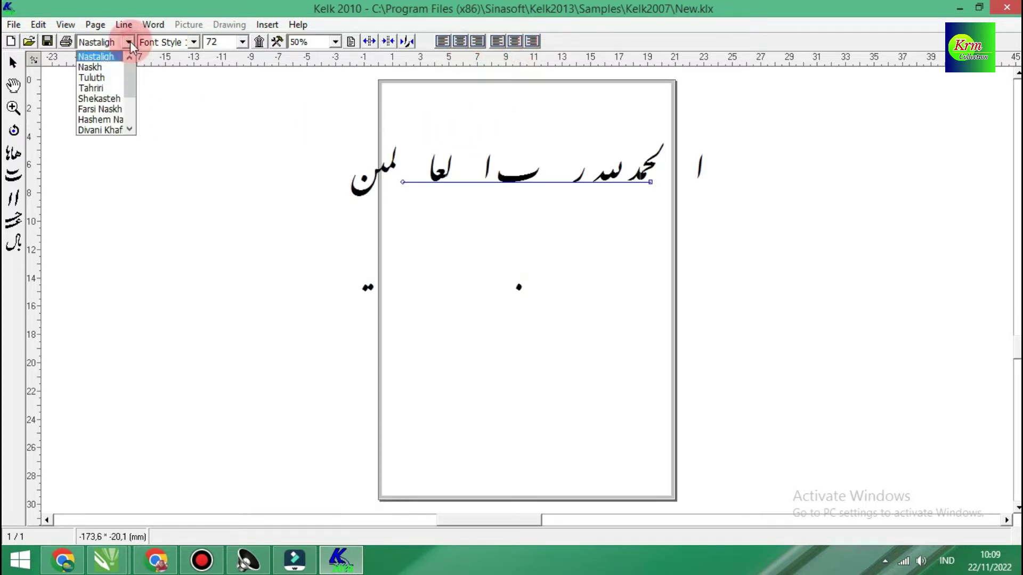
pyautogui.click(103, 81)
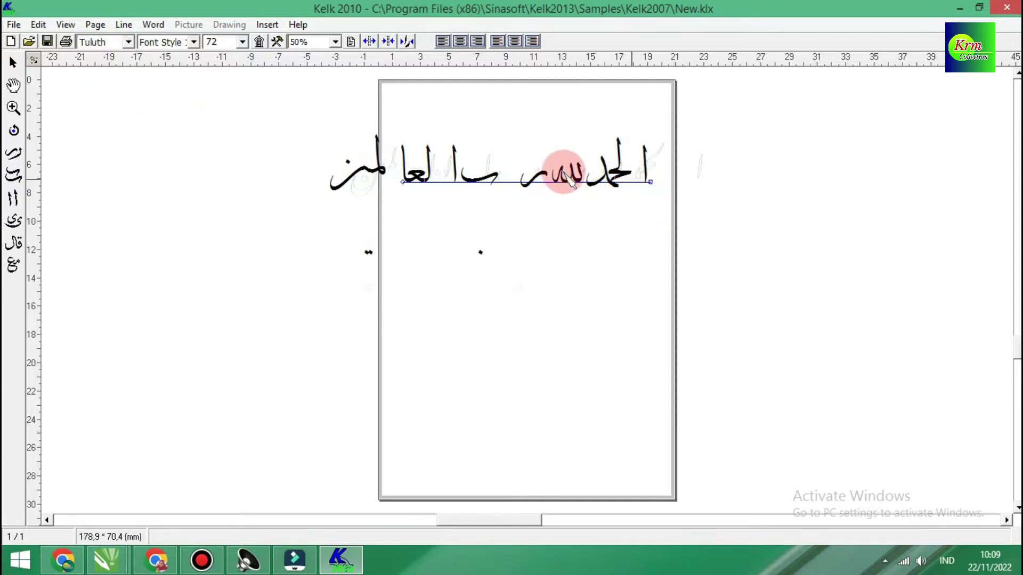
pyautogui.moveTo(402, 184); pyautogui.dragTo(171, 194)
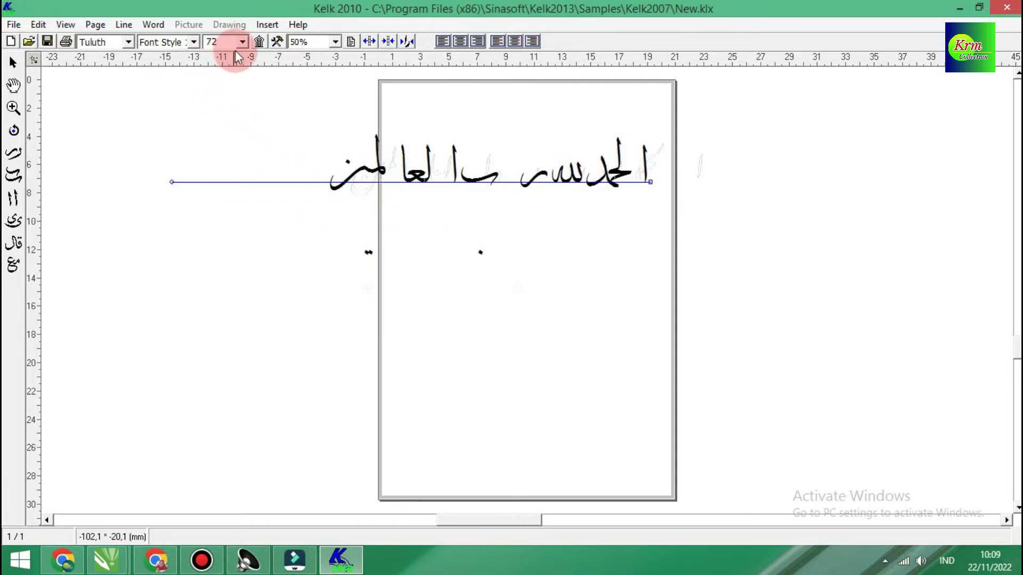
pyautogui.click(335, 42)
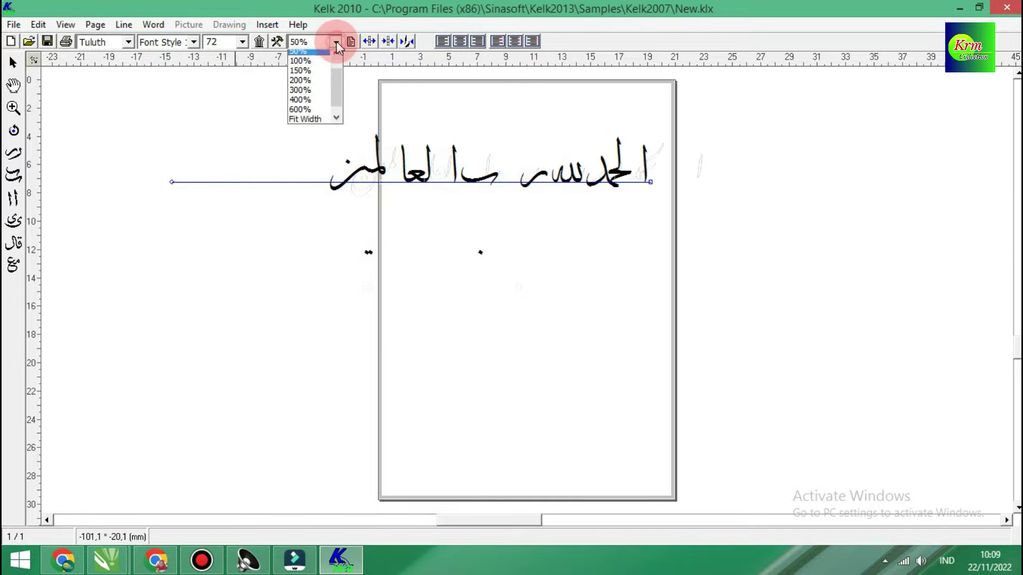
pyautogui.click(314, 65)
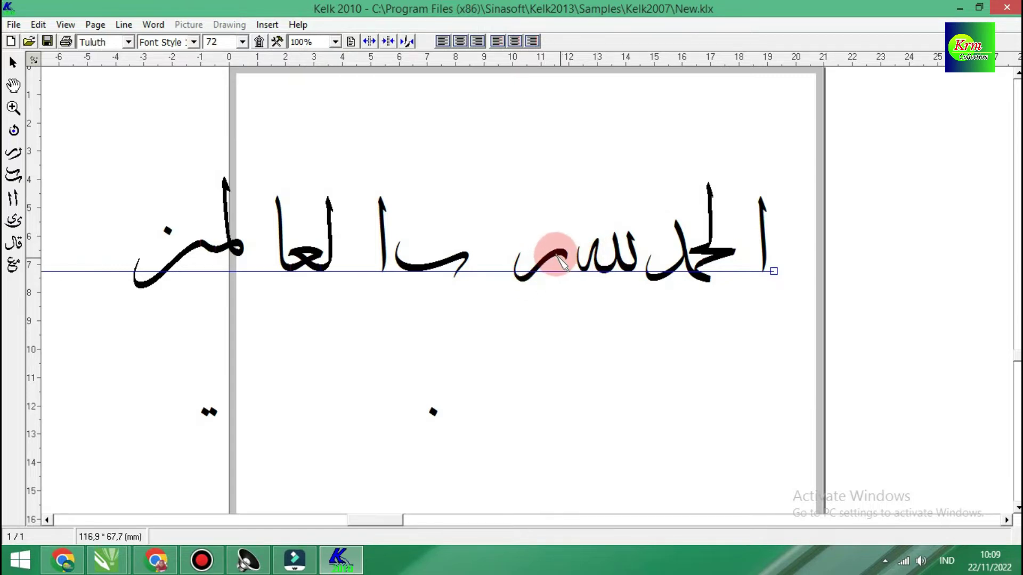
# Step: Switch the letter ر of رب and the final ن of العالمين to alternative letter shapes
pyautogui.click(565, 261)
pyautogui.click(16, 160)
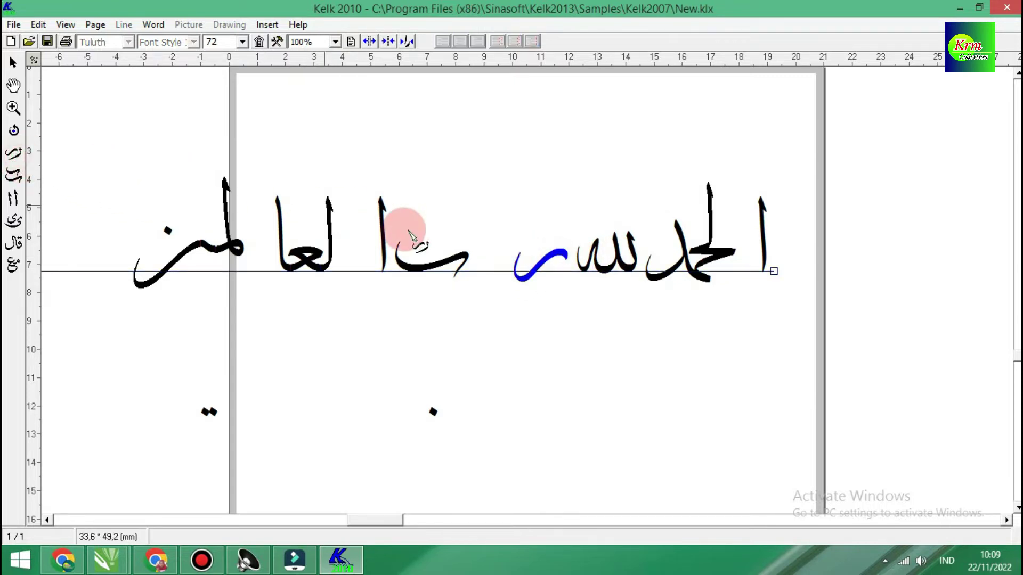
pyautogui.click(557, 258)
pyautogui.moveTo(554, 256); pyautogui.dragTo(261, 294)
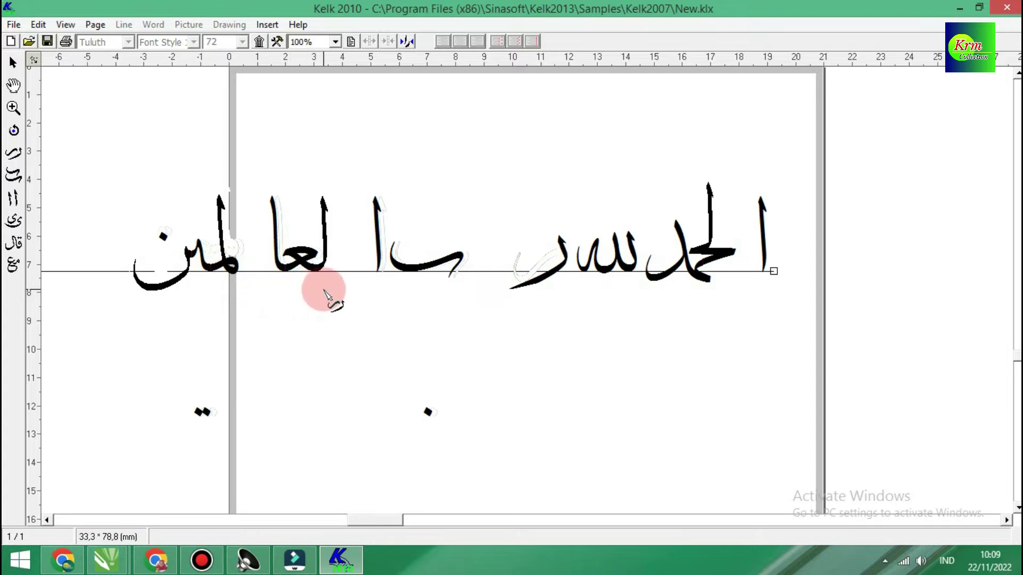
# Step: Move the ب, the following alif and the لعا group closer together so they nest against the ر
pyautogui.moveTo(13, 63); pyautogui.dragTo(546, 274)
pyautogui.click(432, 268)
pyautogui.moveTo(431, 269); pyautogui.dragTo(498, 263)
pyautogui.moveTo(391, 269); pyautogui.dragTo(502, 242)
pyautogui.moveTo(330, 257); pyautogui.dragTo(466, 246)
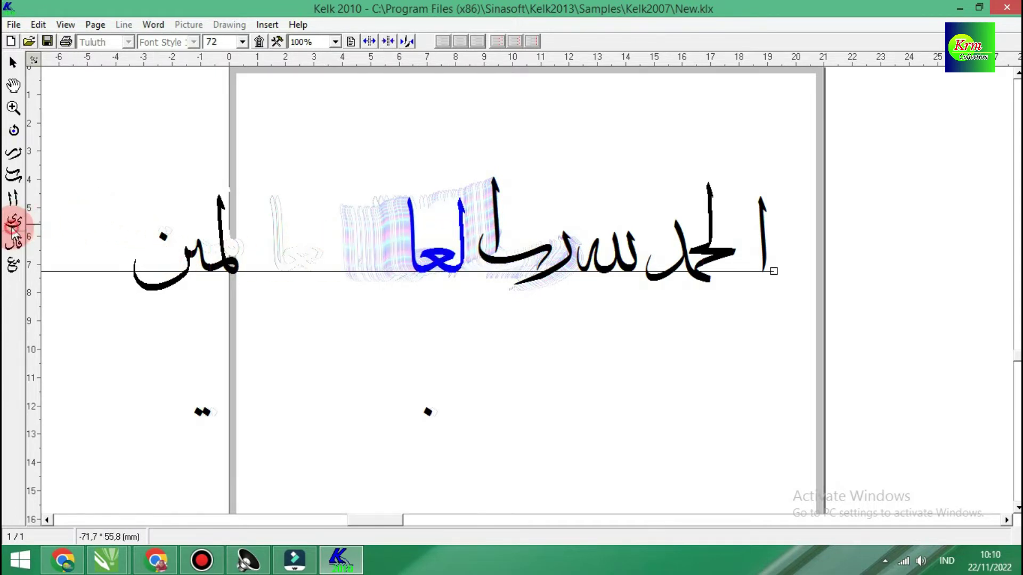
# Step: Elongate the stroke joining ع to its alif, and move لمين with its nun dot up against it
pyautogui.moveTo(384, 278); pyautogui.dragTo(426, 274)
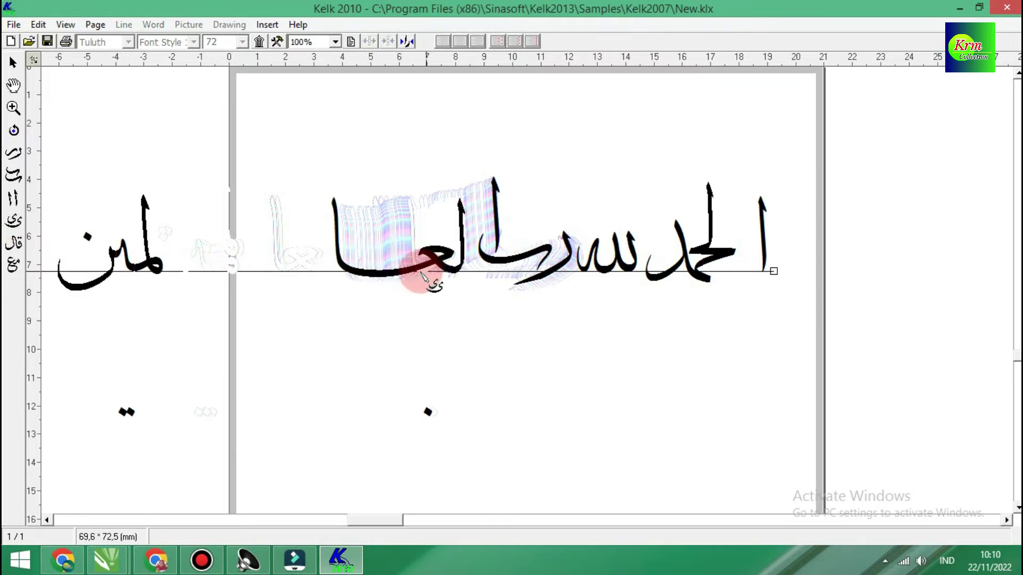
pyautogui.click(13, 63)
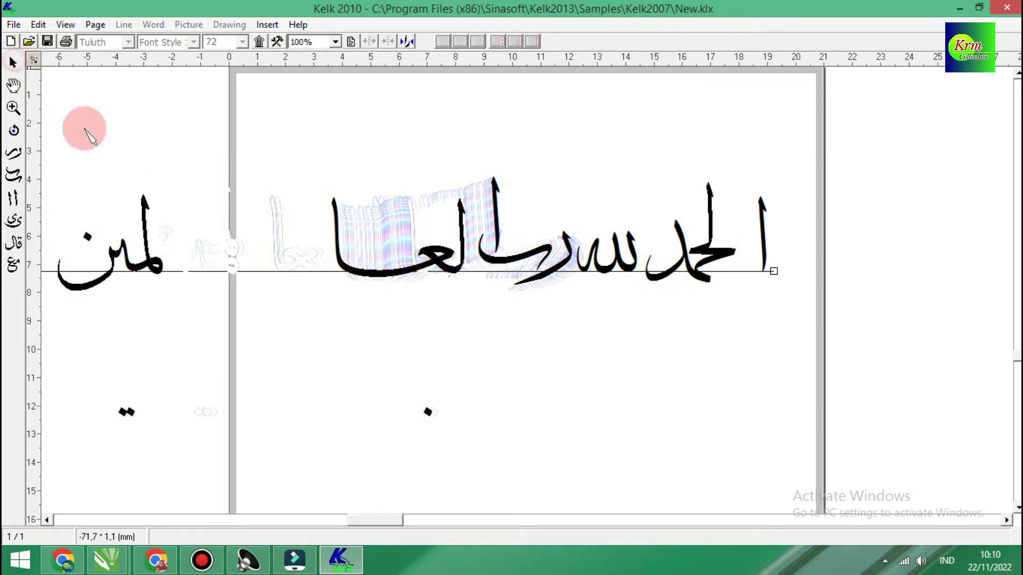
pyautogui.moveTo(143, 198); pyautogui.dragTo(313, 187)
pyautogui.moveTo(89, 238); pyautogui.dragTo(268, 226)
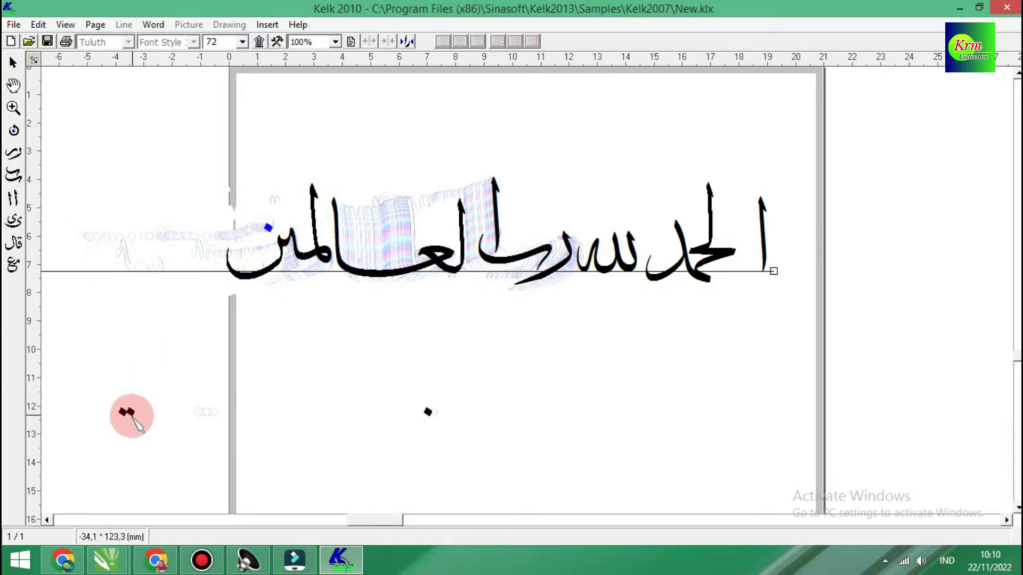
# Step: Place the loose dots under the ي and ب, and move the opening alif closer to لحمد
pyautogui.moveTo(132, 419); pyautogui.dragTo(261, 389)
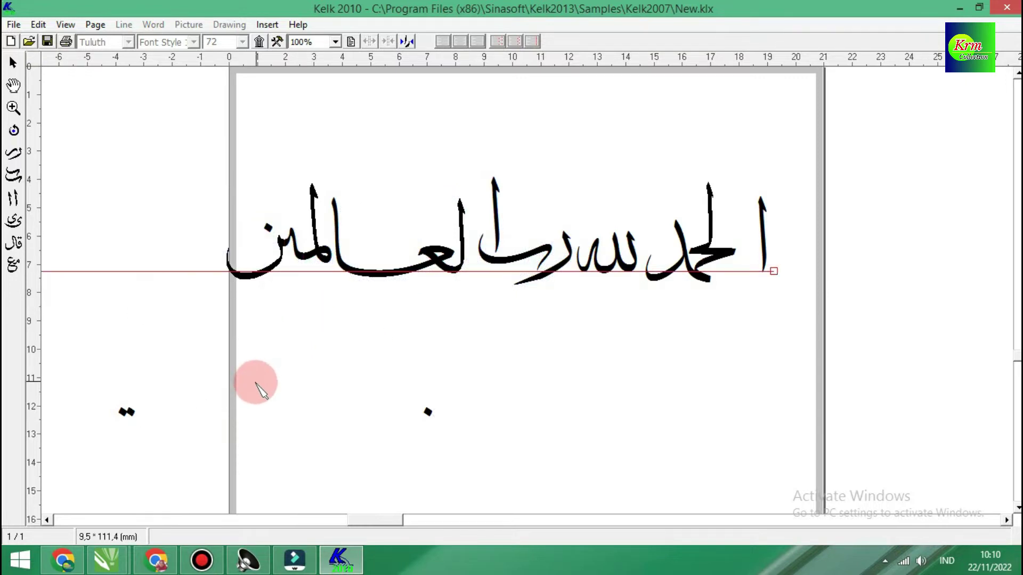
pyautogui.moveTo(129, 413); pyautogui.dragTo(292, 282)
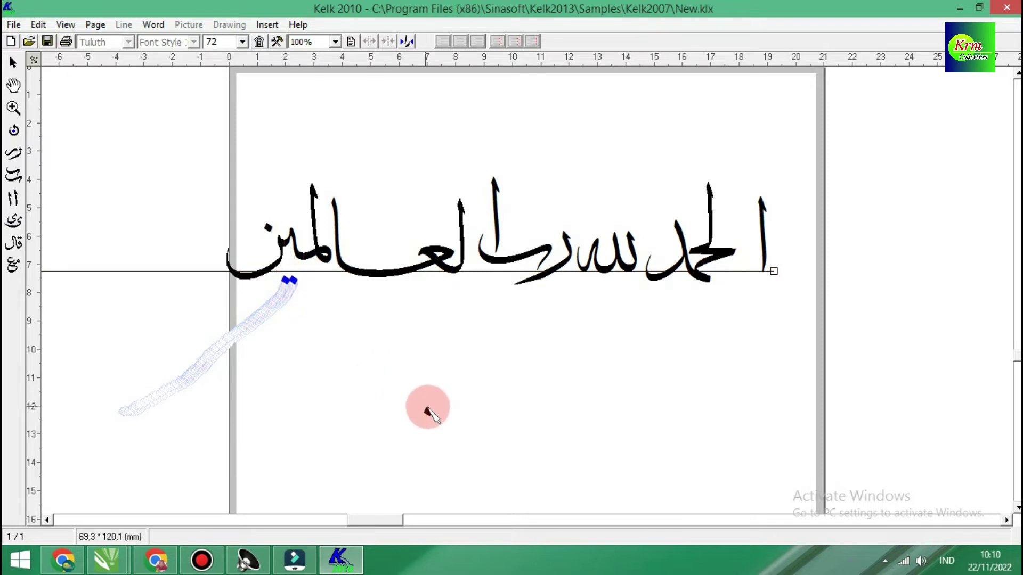
pyautogui.moveTo(426, 413); pyautogui.dragTo(506, 277)
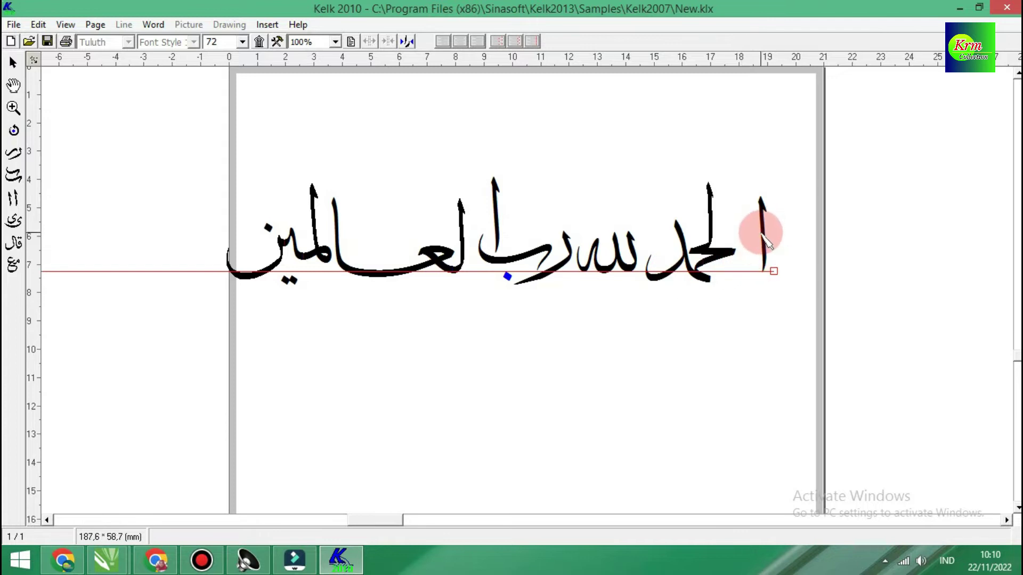
pyautogui.moveTo(762, 238); pyautogui.dragTo(751, 242)
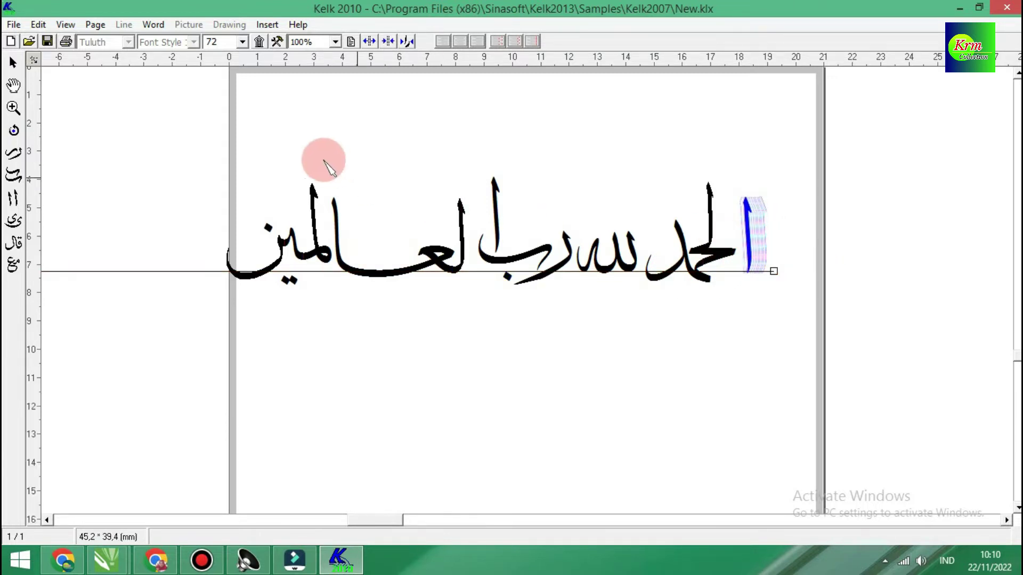
# Step: Add vowel marks to الحمد: fatha on the alif and ح, sukun on the ل and م, and damma on the د
pyautogui.click(259, 42)
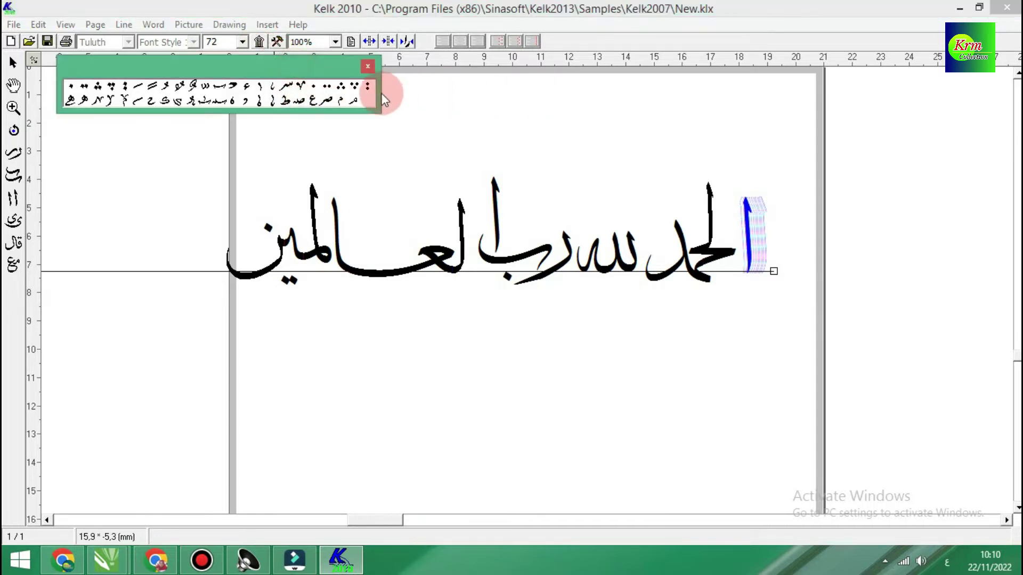
pyautogui.moveTo(320, 66)
pyautogui.mouseDown()
pyautogui.moveTo(402, 107)
pyautogui.moveTo(455, 97)
pyautogui.moveTo(733, 184)
pyautogui.mouseUp()
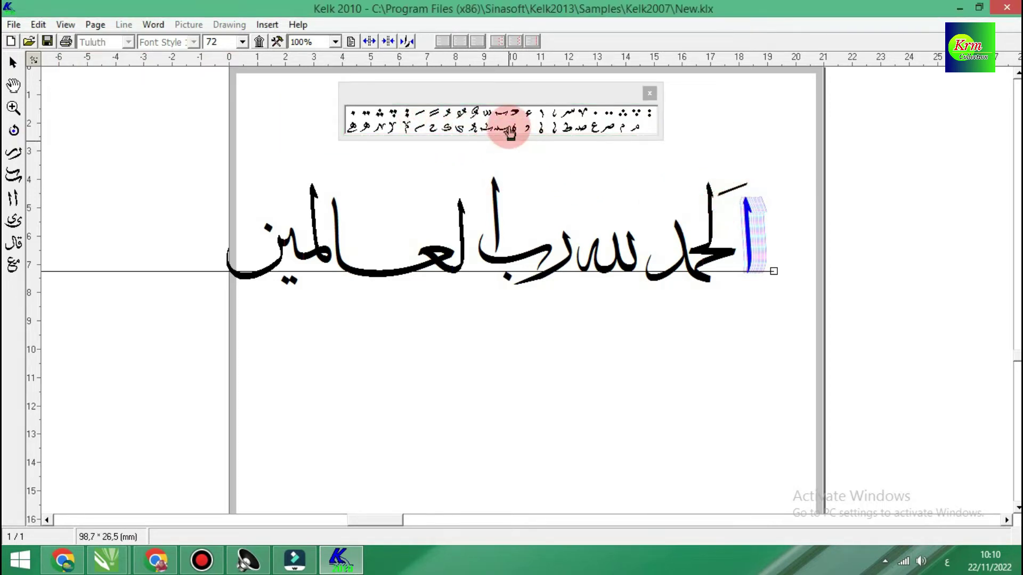
pyautogui.moveTo(519, 110); pyautogui.dragTo(700, 174)
pyautogui.click(425, 124)
pyautogui.moveTo(424, 124); pyautogui.dragTo(684, 195)
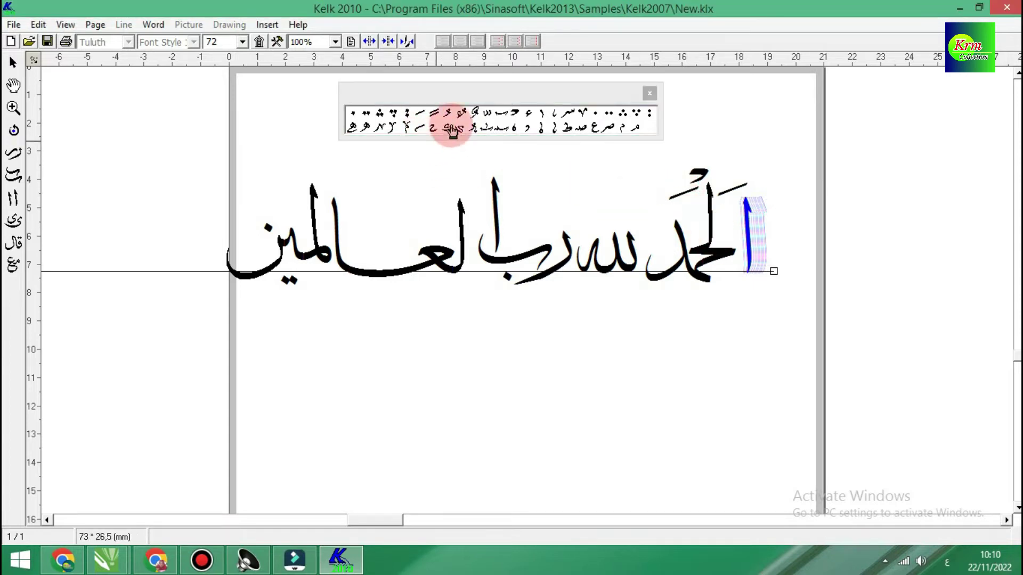
pyautogui.moveTo(517, 119); pyautogui.dragTo(692, 221)
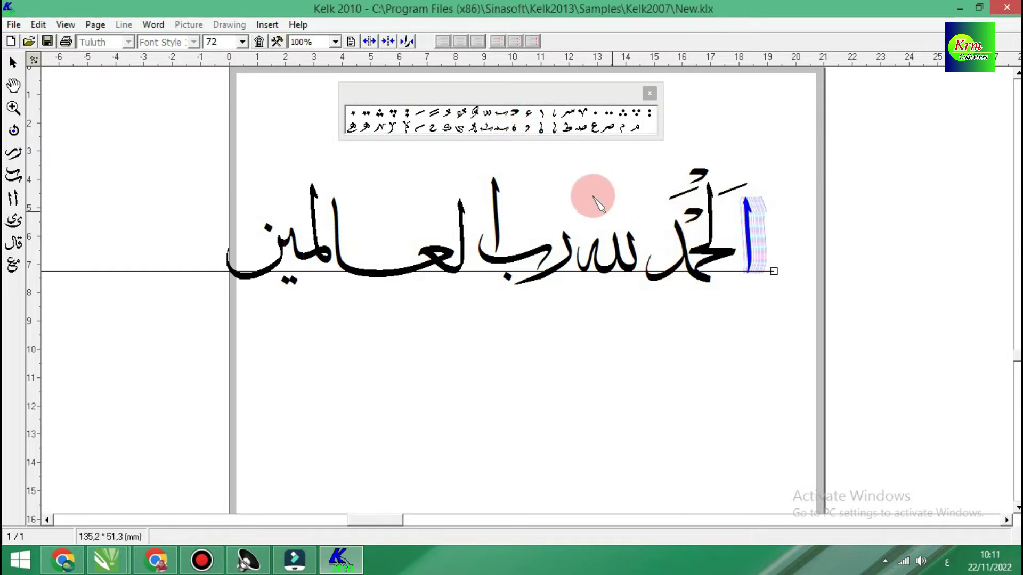
pyautogui.moveTo(449, 120); pyautogui.dragTo(656, 186)
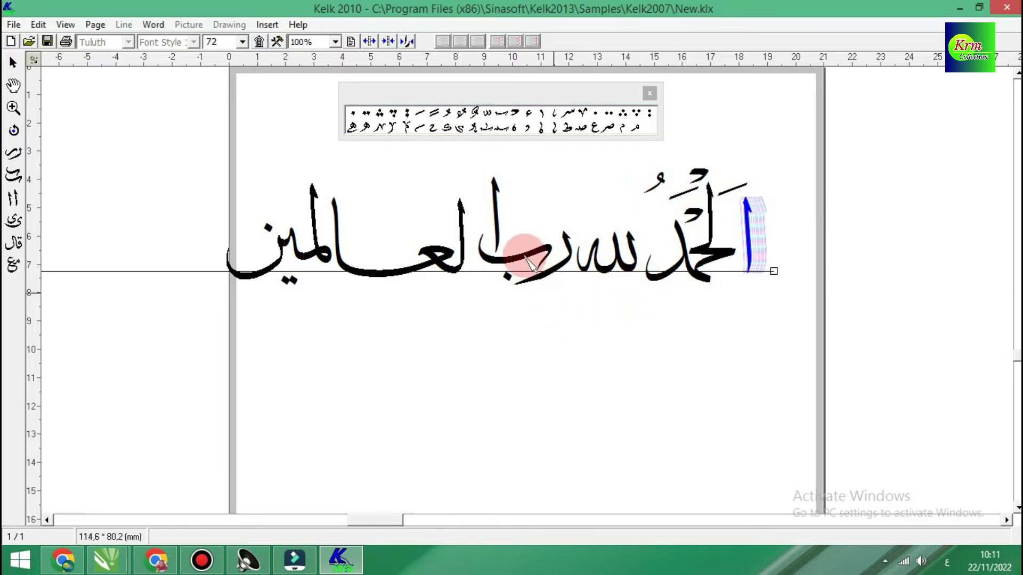
# Step: Add a kasra beneath the first lam of لله and a shadda above the word
pyautogui.moveTo(421, 117); pyautogui.dragTo(634, 291)
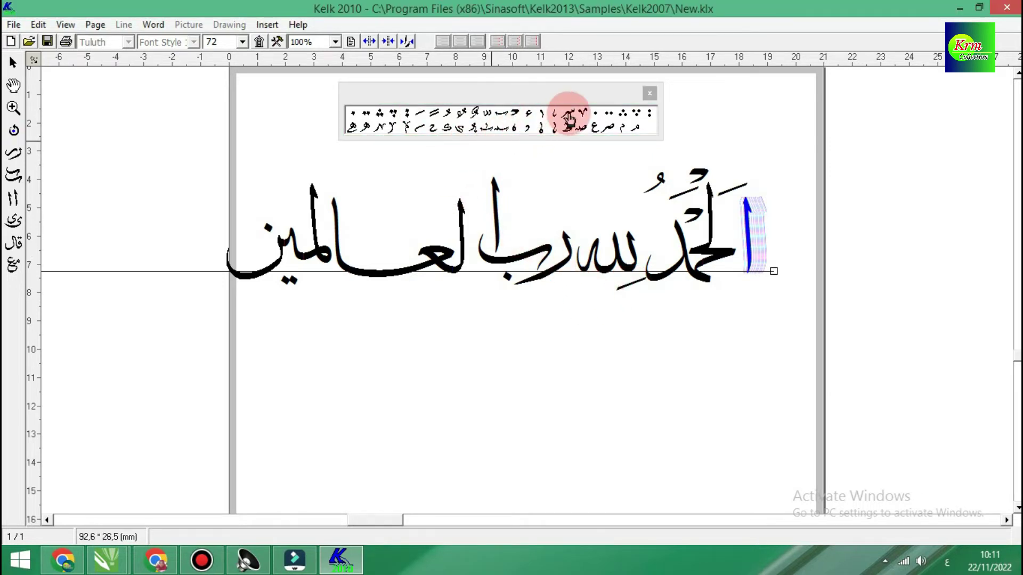
pyautogui.click(489, 116)
pyautogui.moveTo(489, 116); pyautogui.dragTo(599, 212)
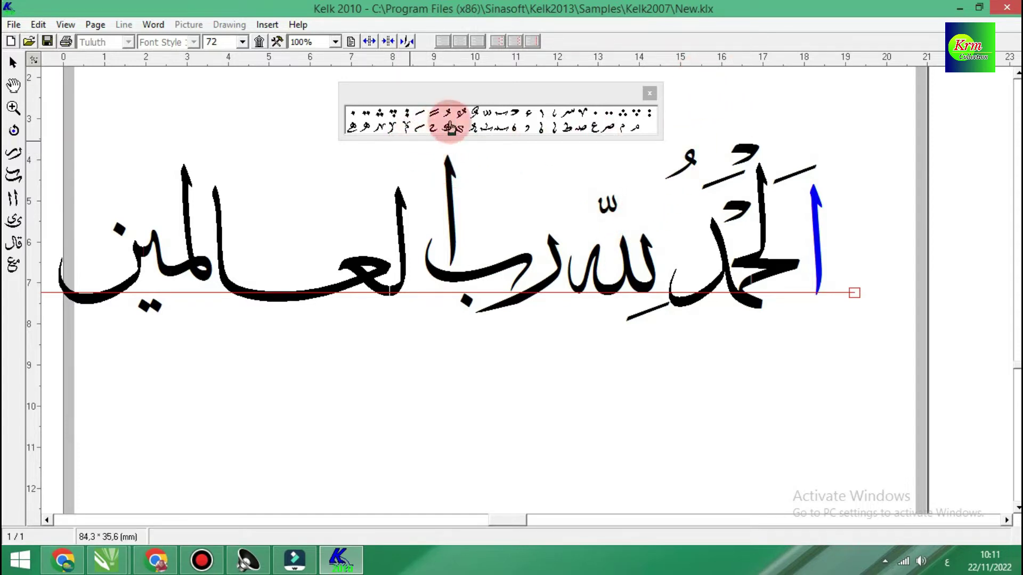
# Step: Add vowel marks to العالمين: sukun on the first ل and ي, fatha on ع, the second ل and ن, and kasra beneath م
pyautogui.moveTo(515, 117); pyautogui.dragTo(397, 197)
pyautogui.click(420, 116)
pyautogui.moveTo(421, 116)
pyautogui.mouseDown()
pyautogui.moveTo(399, 160)
pyautogui.moveTo(326, 186)
pyautogui.mouseUp()
pyautogui.click(425, 124)
pyautogui.moveTo(425, 124)
pyautogui.mouseDown()
pyautogui.moveTo(149, 183)
pyautogui.moveTo(160, 162)
pyautogui.mouseUp()
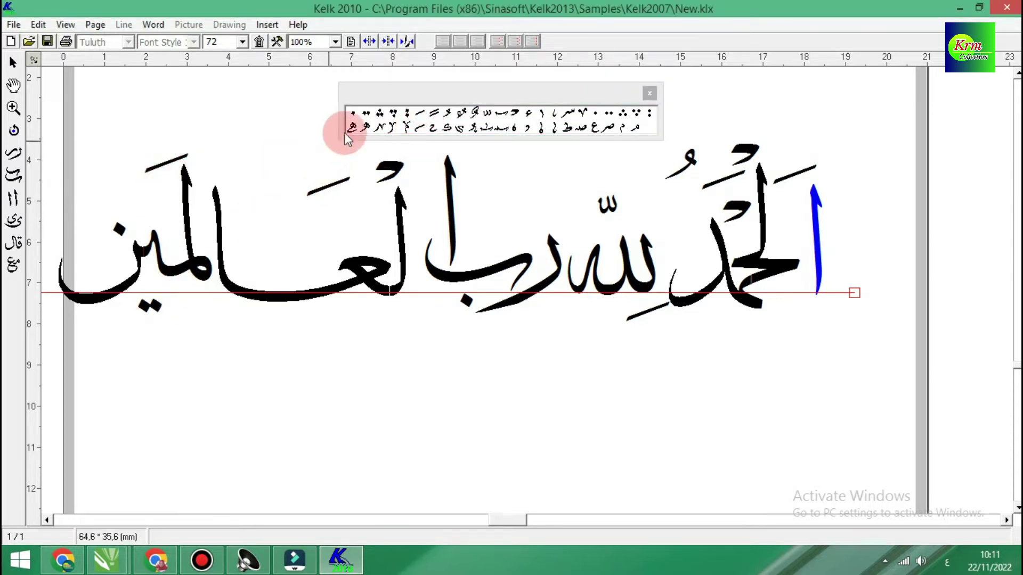
pyautogui.moveTo(418, 120)
pyautogui.mouseDown()
pyautogui.moveTo(183, 302)
pyautogui.moveTo(200, 310)
pyautogui.mouseUp()
pyautogui.moveTo(509, 114)
pyautogui.mouseDown()
pyautogui.moveTo(184, 216)
pyautogui.moveTo(130, 201)
pyautogui.moveTo(138, 195)
pyautogui.mouseUp()
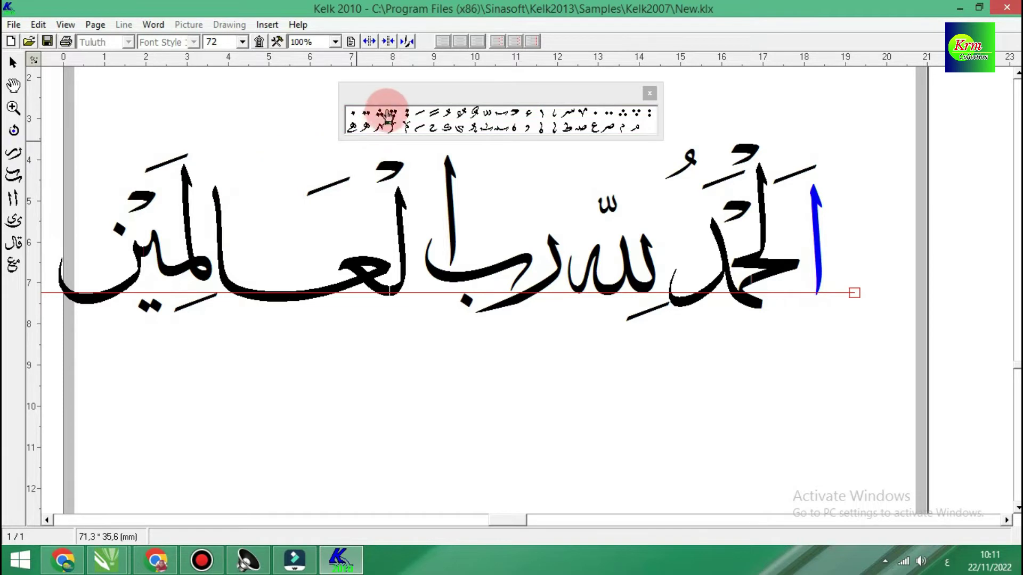
pyautogui.moveTo(418, 120); pyautogui.dragTo(92, 172)
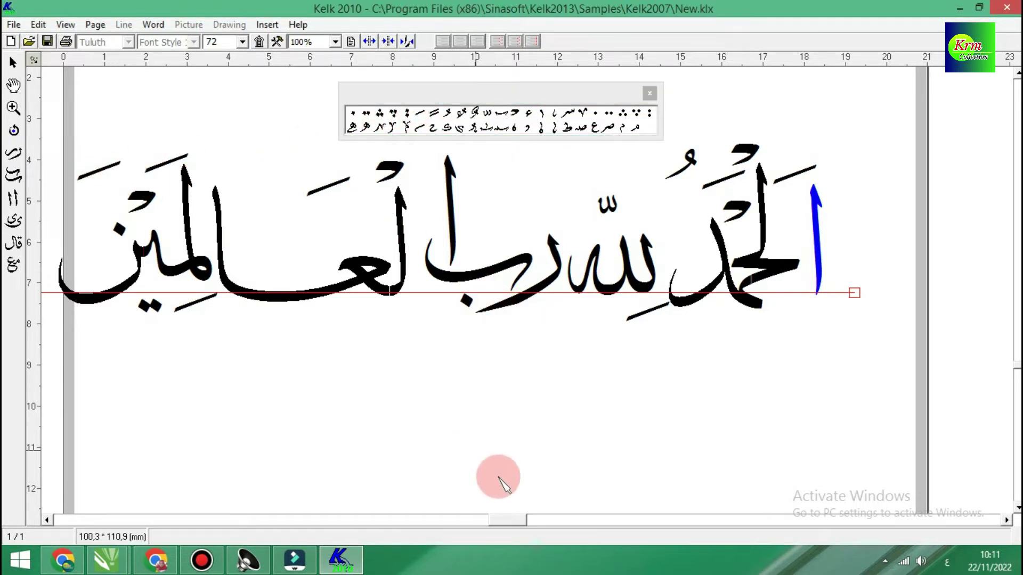
# Step: Add vowel marks to رب: a fatha above the ر, and a shadda above and kasra beneath the ب
pyautogui.click(47, 520)
pyautogui.click(47, 519)
pyautogui.click(47, 520)
pyautogui.scroll(-1, 368, 397)
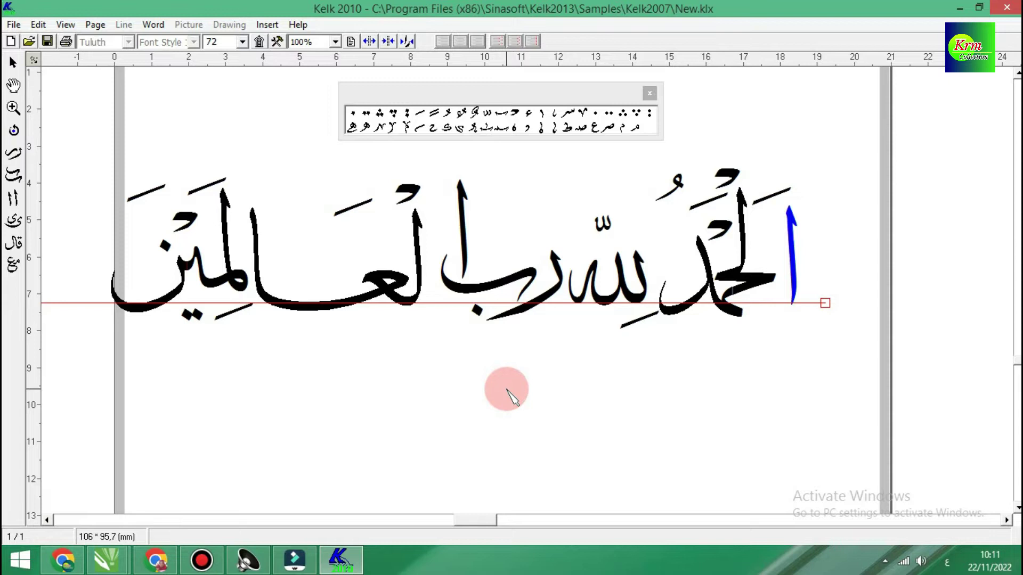
pyautogui.click(433, 128)
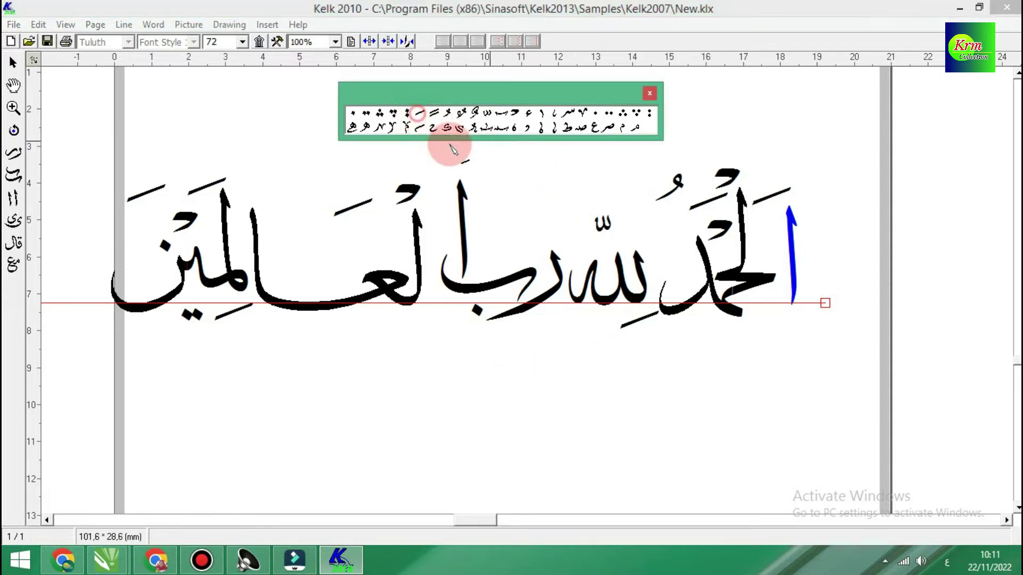
pyautogui.click(542, 205)
pyautogui.click(510, 130)
pyautogui.click(504, 227)
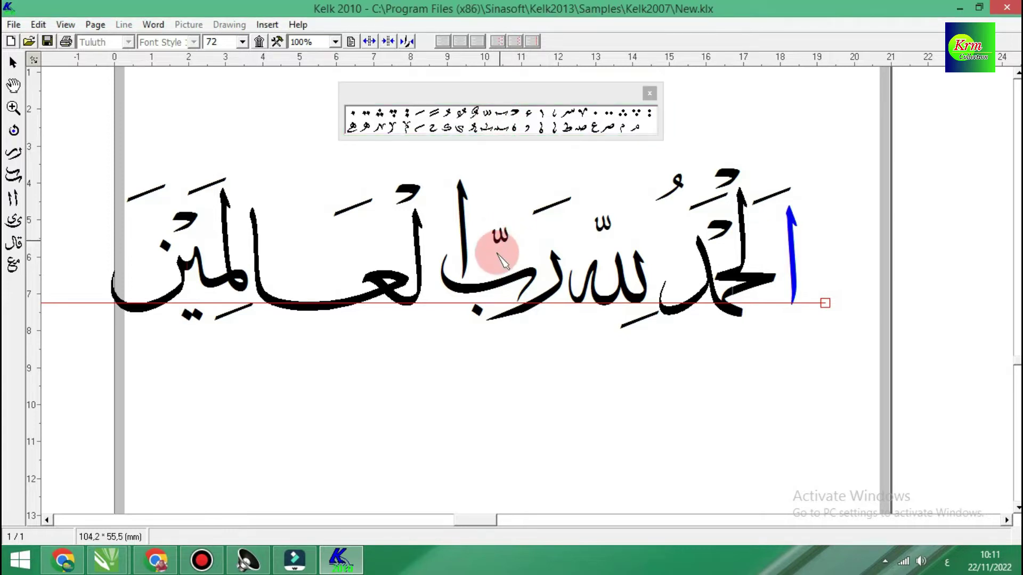
pyautogui.click(430, 120)
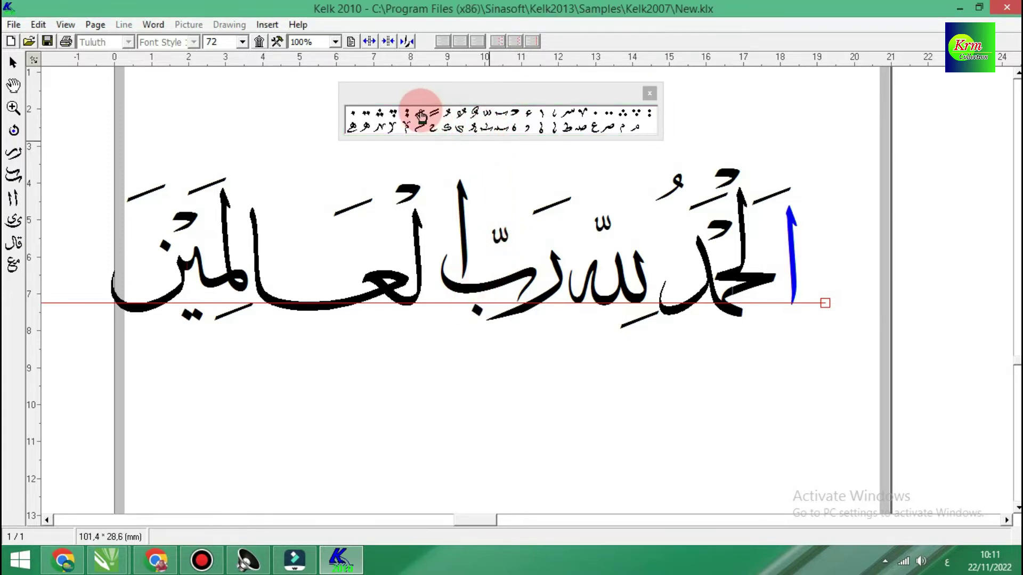
pyautogui.click(432, 316)
pyautogui.moveTo(443, 320); pyautogui.dragTo(316, 291)
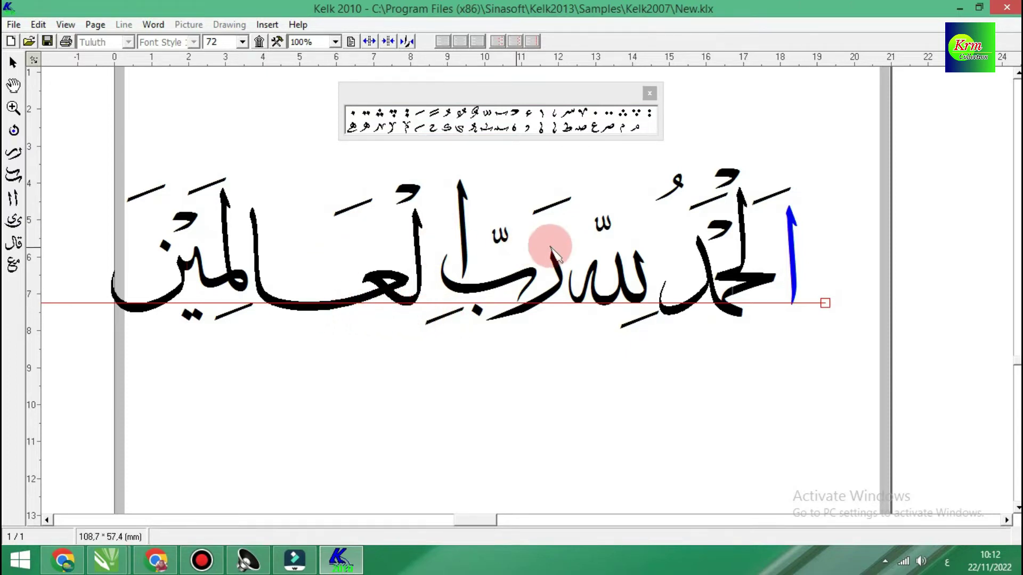
# Step: Place a small ح beneath the ح of الحمد and a small م beneath its م
pyautogui.click(432, 128)
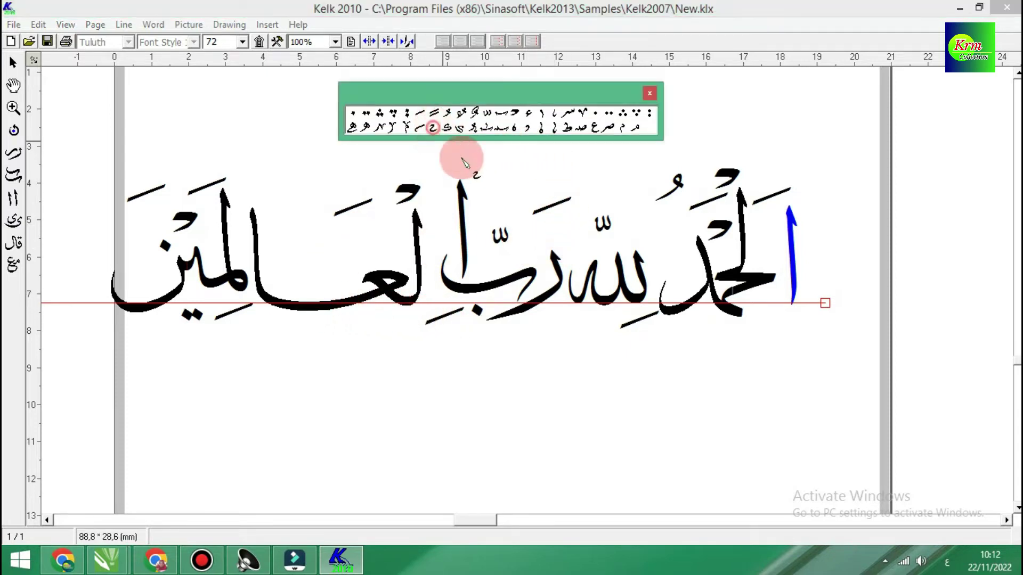
pyautogui.click(765, 304)
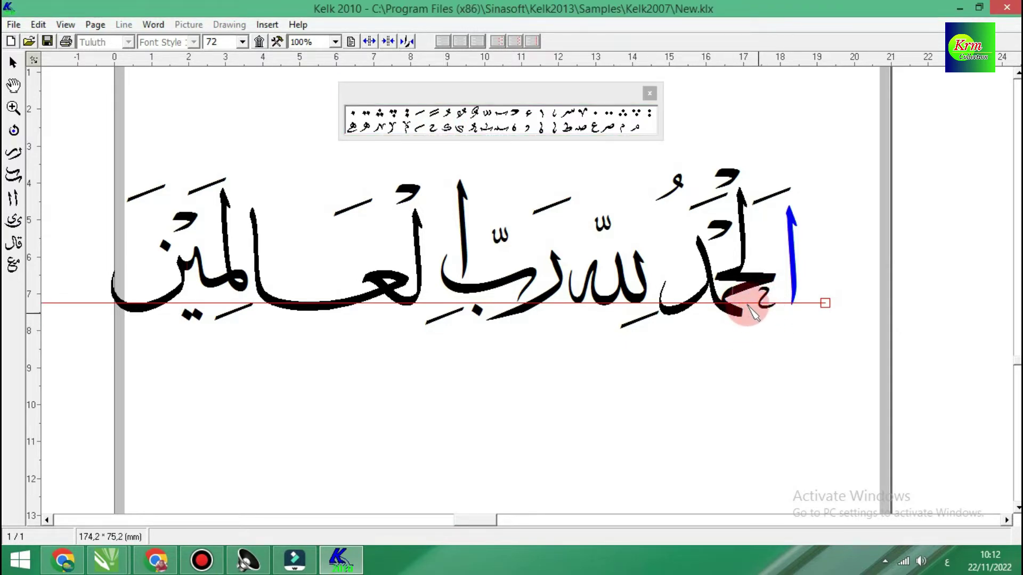
pyautogui.click(635, 133)
pyautogui.click(700, 316)
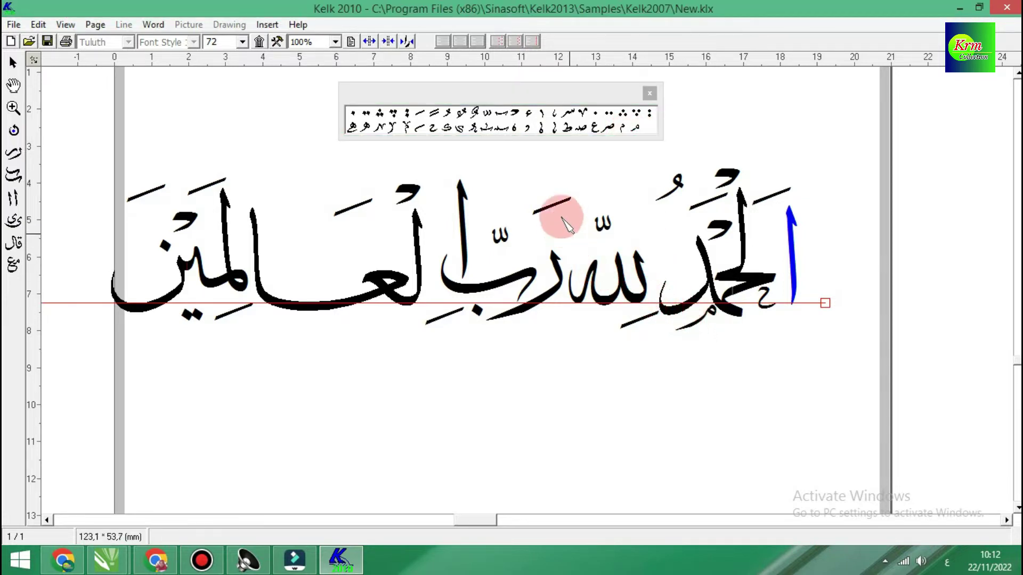
# Step: Place a small V-shaped ornament above the end of the د in الحمد, with a comma-shaped mark above it
pyautogui.click(560, 128)
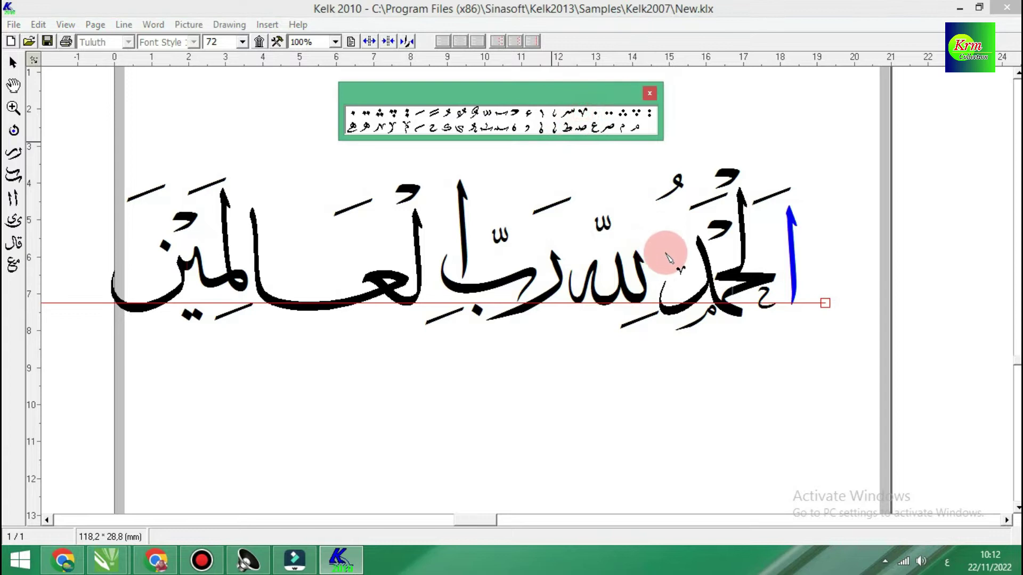
pyautogui.click(658, 274)
pyautogui.click(554, 127)
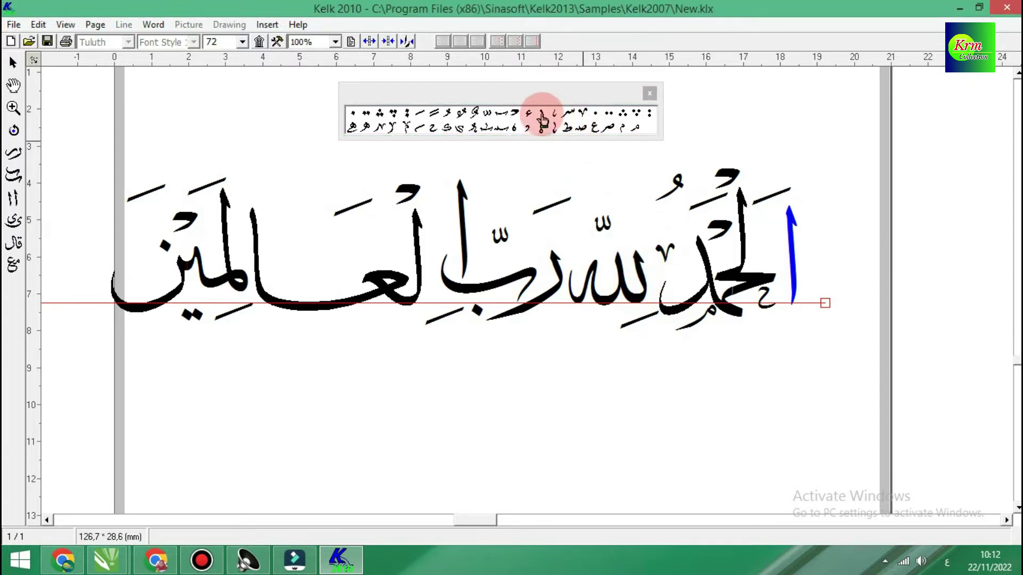
pyautogui.click(663, 247)
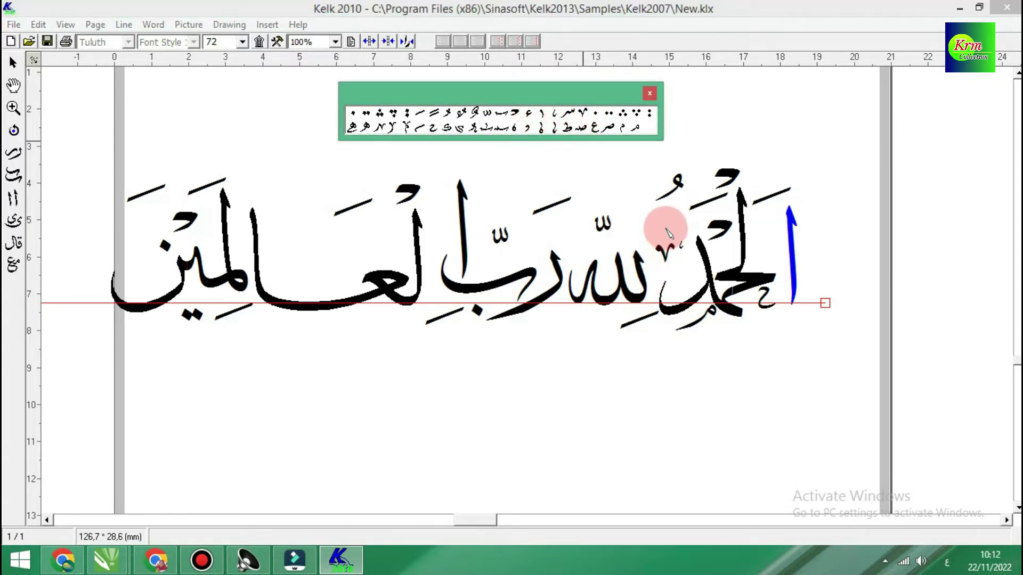
pyautogui.click(669, 231)
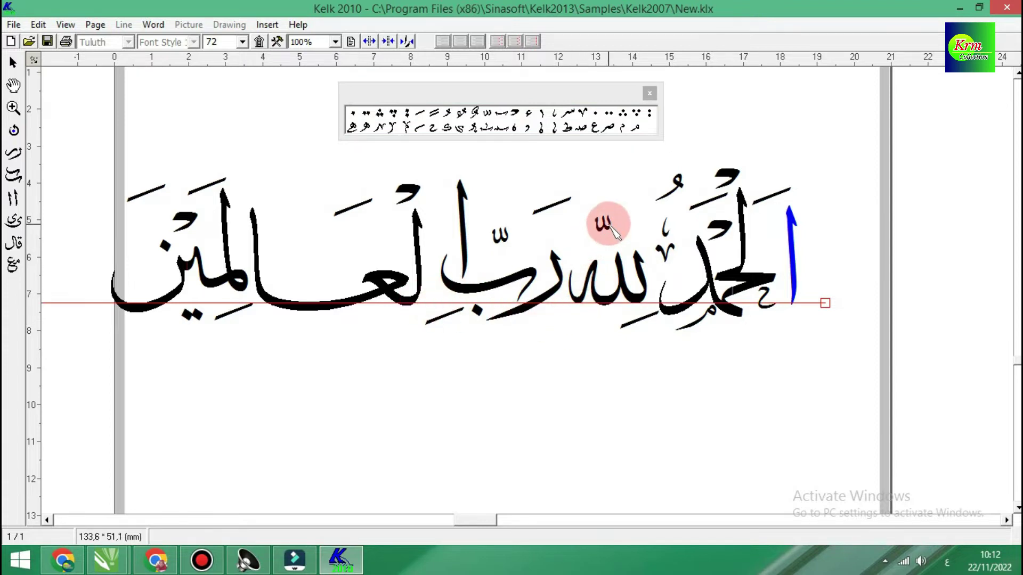
# Step: Shift the shadda of لله slightly toward the first lam and place a small dagger alif above it
pyautogui.moveTo(607, 228); pyautogui.dragTo(623, 239)
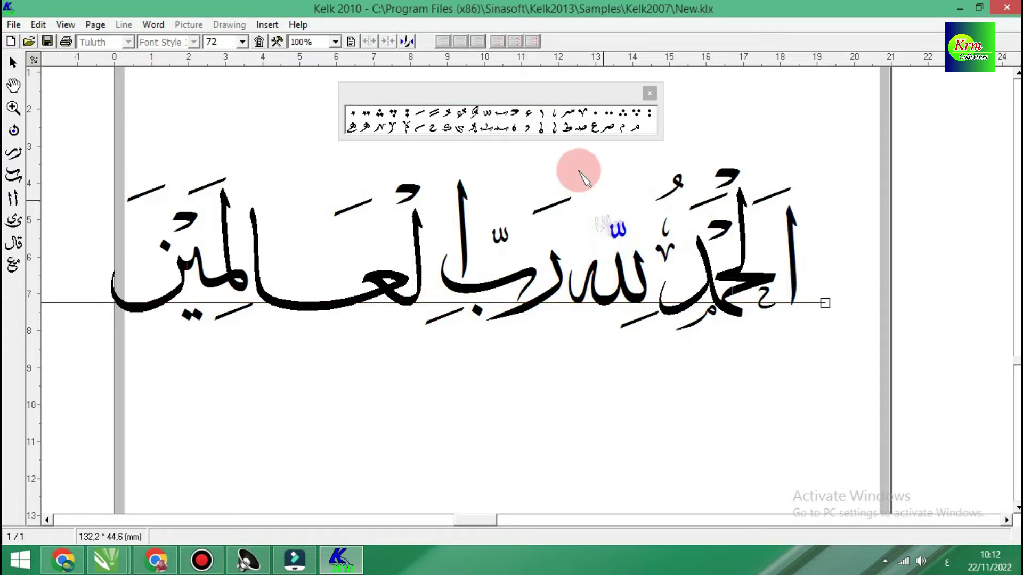
pyautogui.click(543, 114)
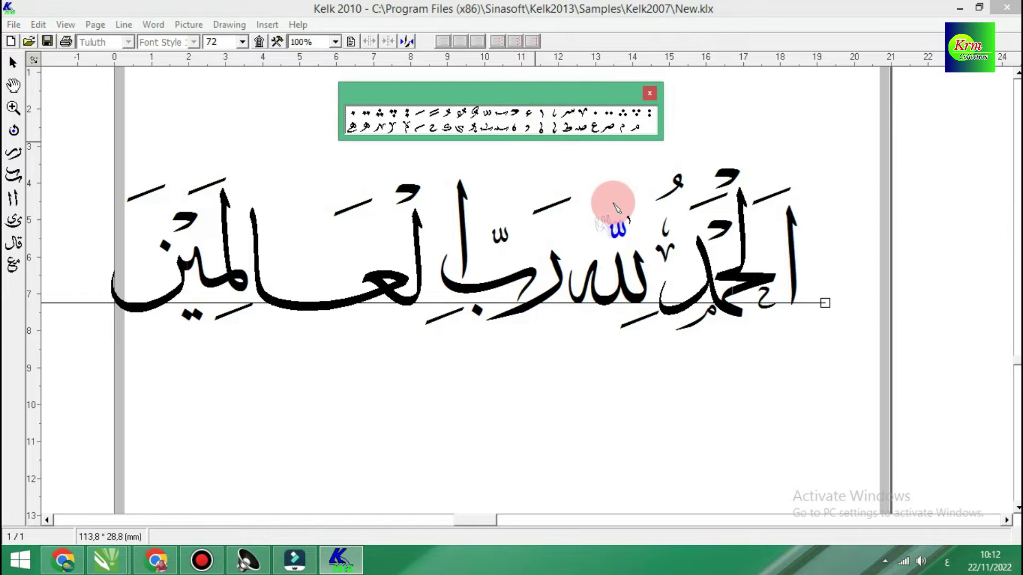
pyautogui.click(615, 206)
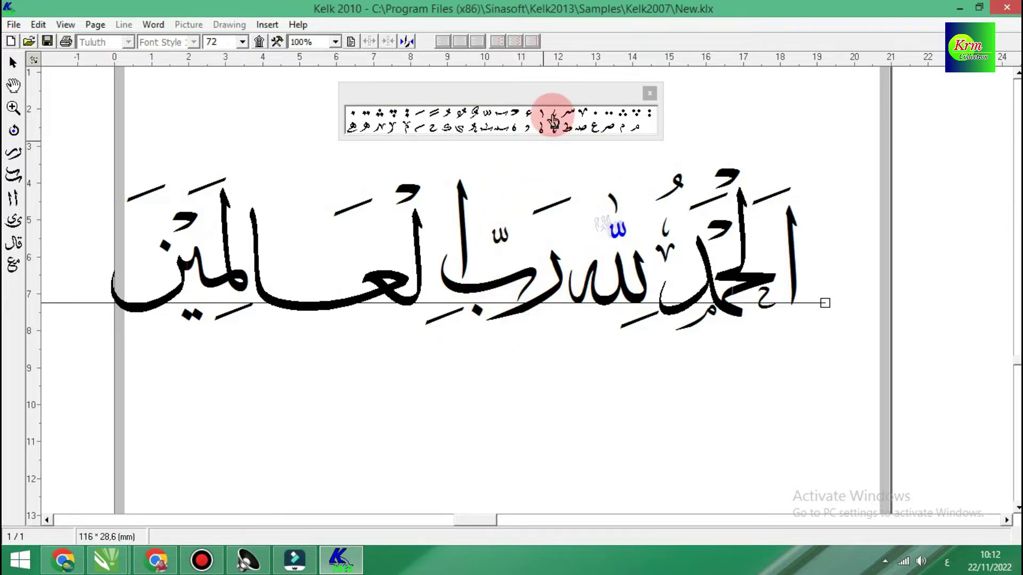
# Step: Decorate العالمين with a comma-shaped mark beside its first alif, a small ع beneath the ع, and a tailed V mark above the long connecting stroke
pyautogui.click(554, 122)
pyautogui.click(437, 221)
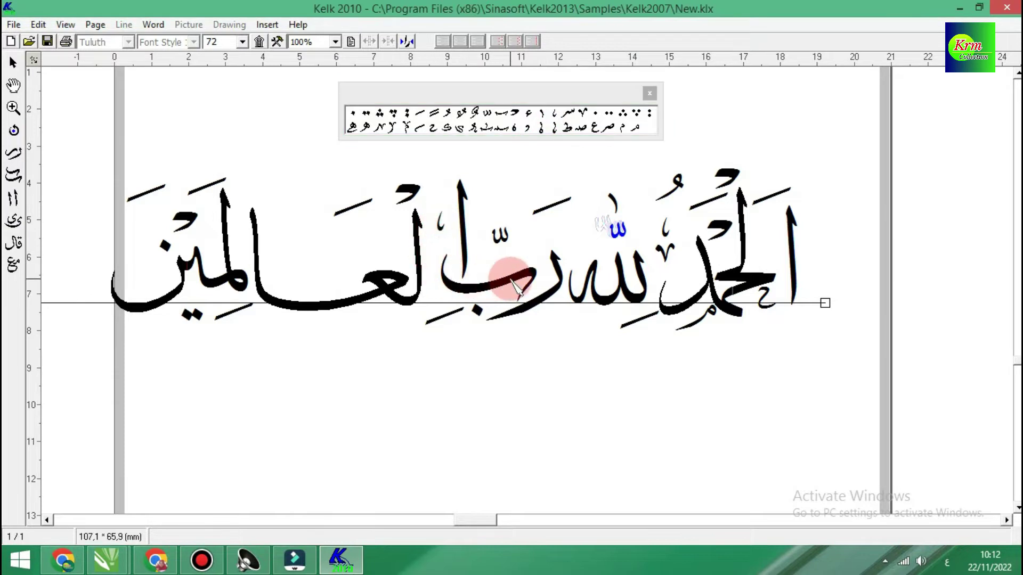
pyautogui.click(599, 129)
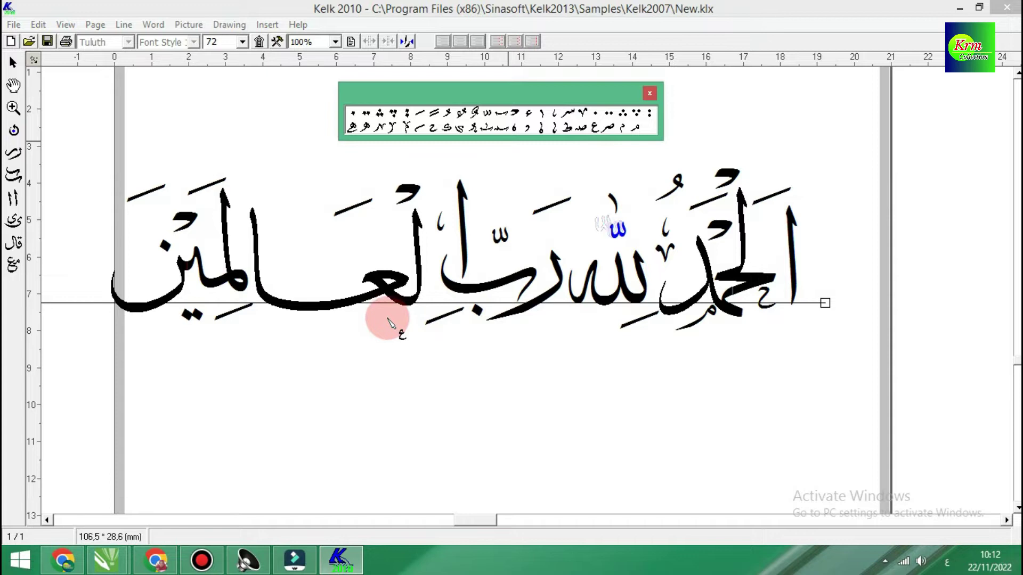
pyautogui.click(379, 321)
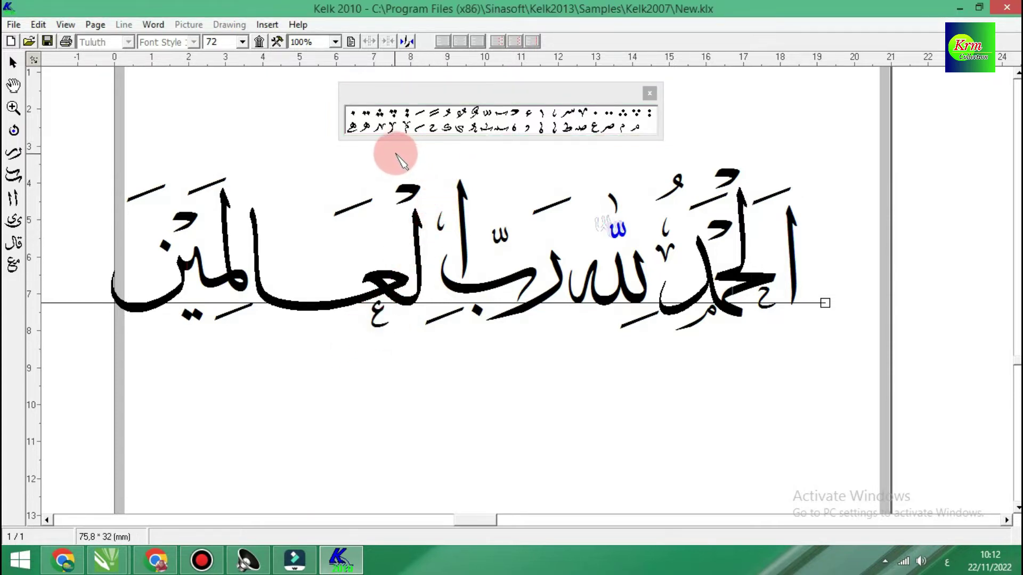
pyautogui.click(394, 127)
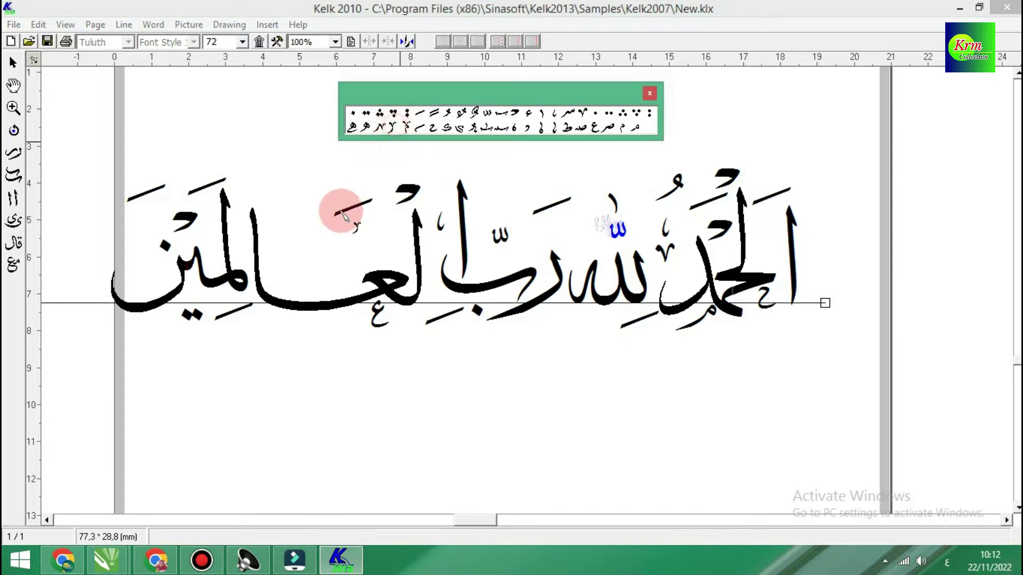
pyautogui.click(324, 256)
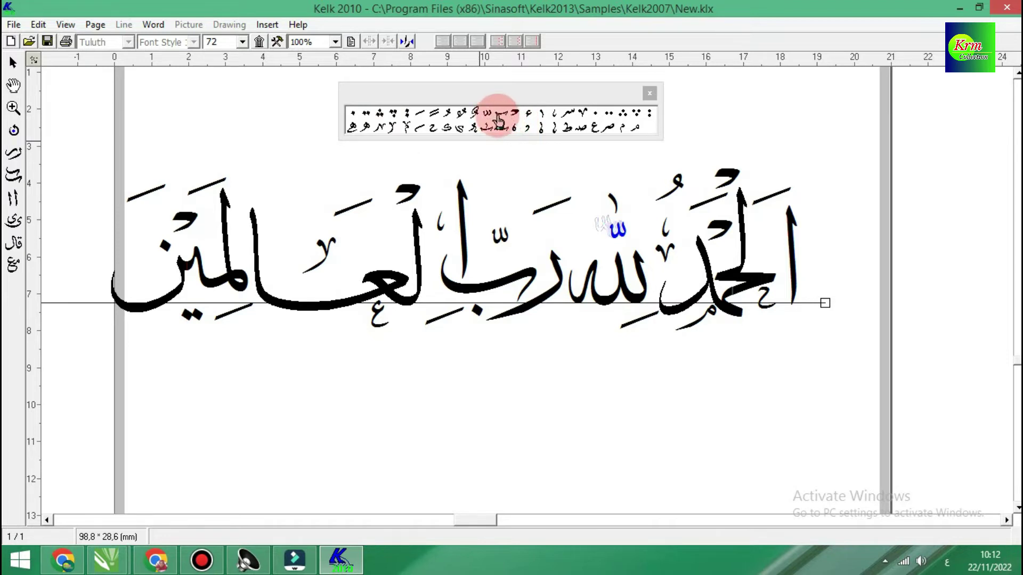
# Step: Place comma-shaped ornaments above the shadda of رب and high above the long stroke after the ع in العالمين
pyautogui.click(553, 120)
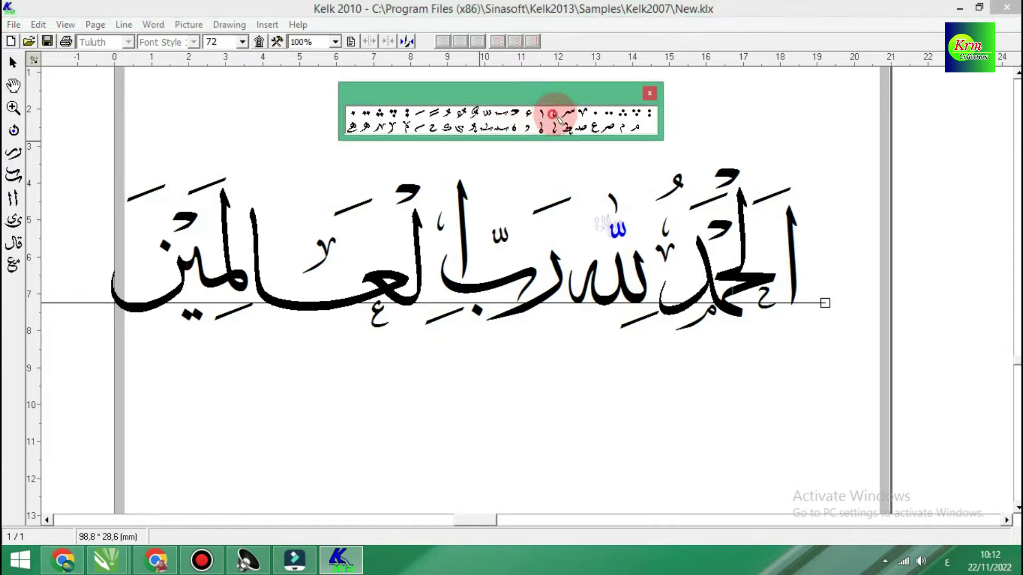
pyautogui.click(510, 201)
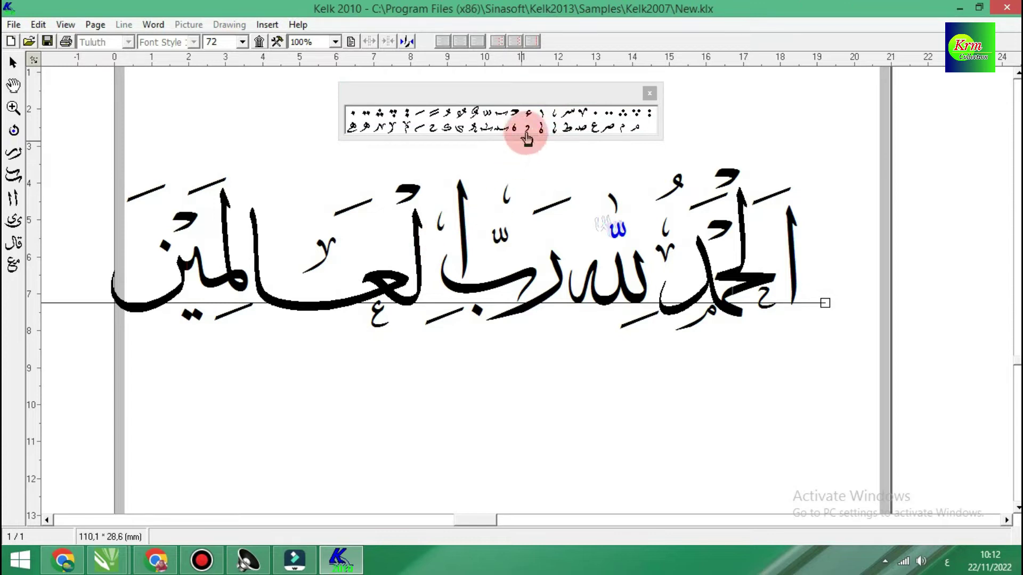
pyautogui.click(554, 110)
pyautogui.click(292, 202)
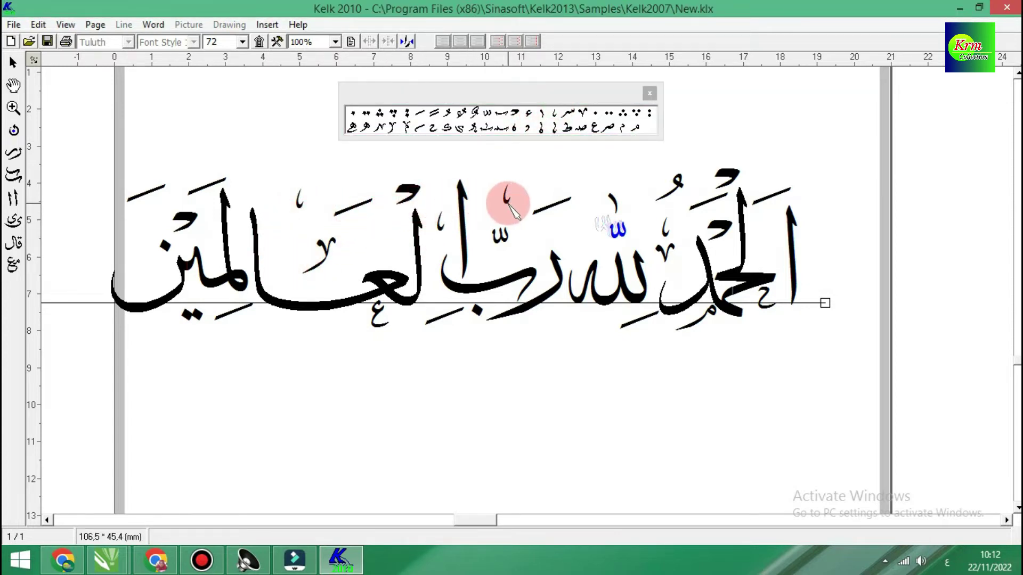
# Step: Place a small م above the م of العالمين and a comma-shaped mark between the ر of رب and its fatha
pyautogui.click(625, 127)
pyautogui.click(215, 272)
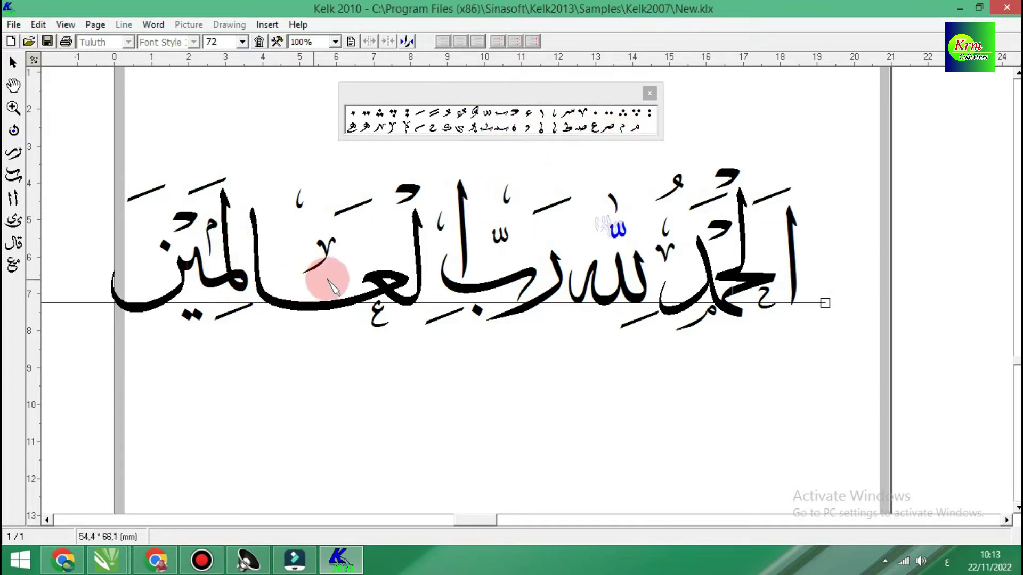
pyautogui.moveTo(514, 212); pyautogui.dragTo(513, 195)
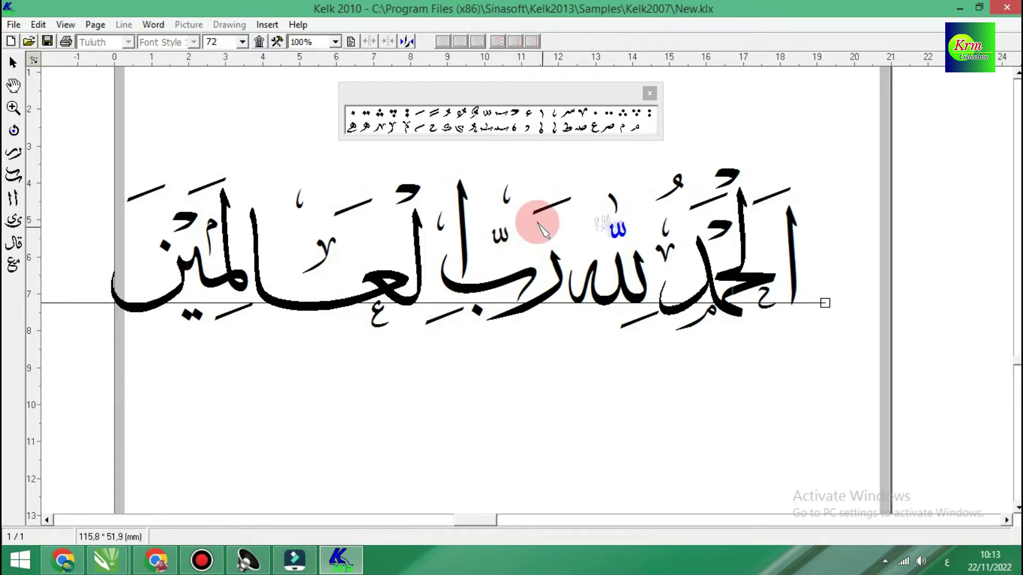
pyautogui.click(554, 112)
pyautogui.click(543, 228)
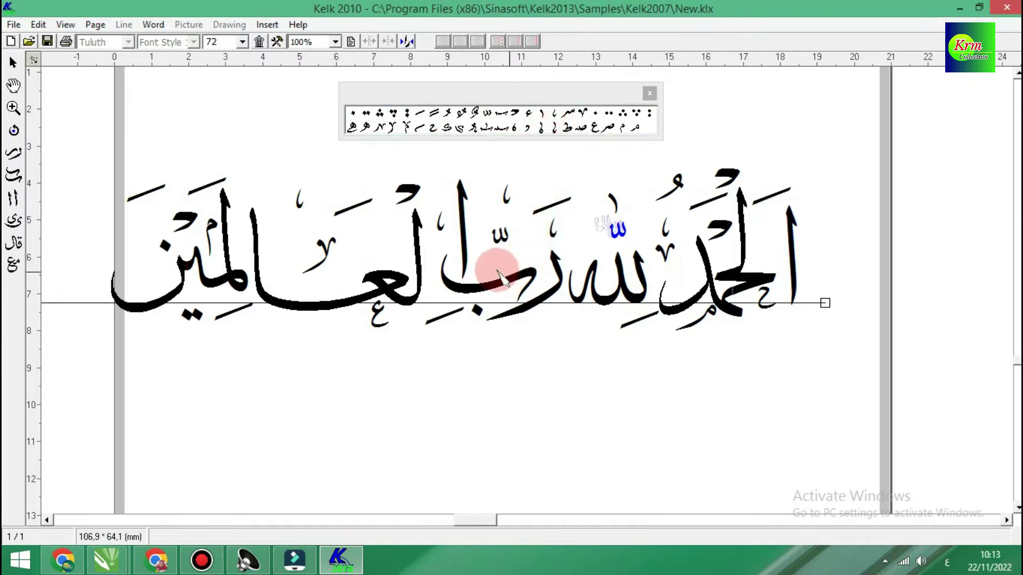
# Step: Place a small V-shaped ornament above the ع of العالمين and a comma-shaped mark above the tip of the final ن
pyautogui.click(582, 116)
pyautogui.click(382, 243)
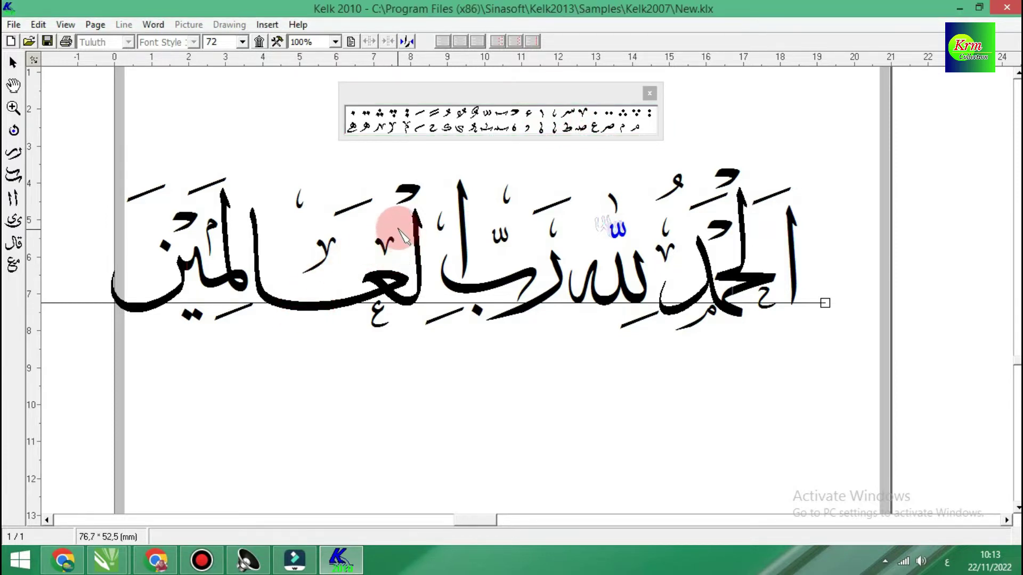
pyautogui.click(552, 122)
pyautogui.click(119, 257)
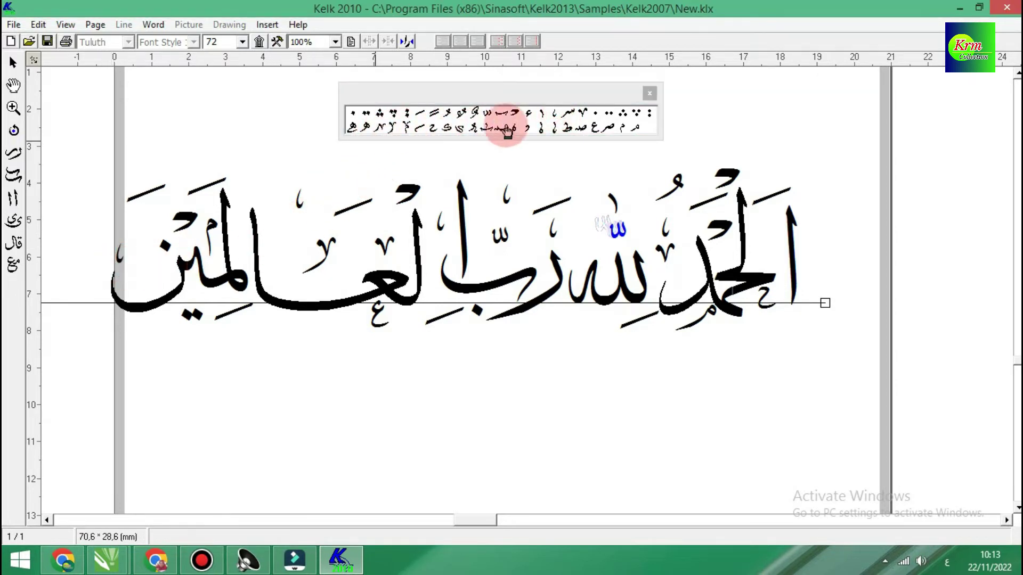
# Step: Place a small looped ornament inside the bowl of the final ن and a larger comma-shaped mark above the long stroke in العالمين
pyautogui.click(545, 128)
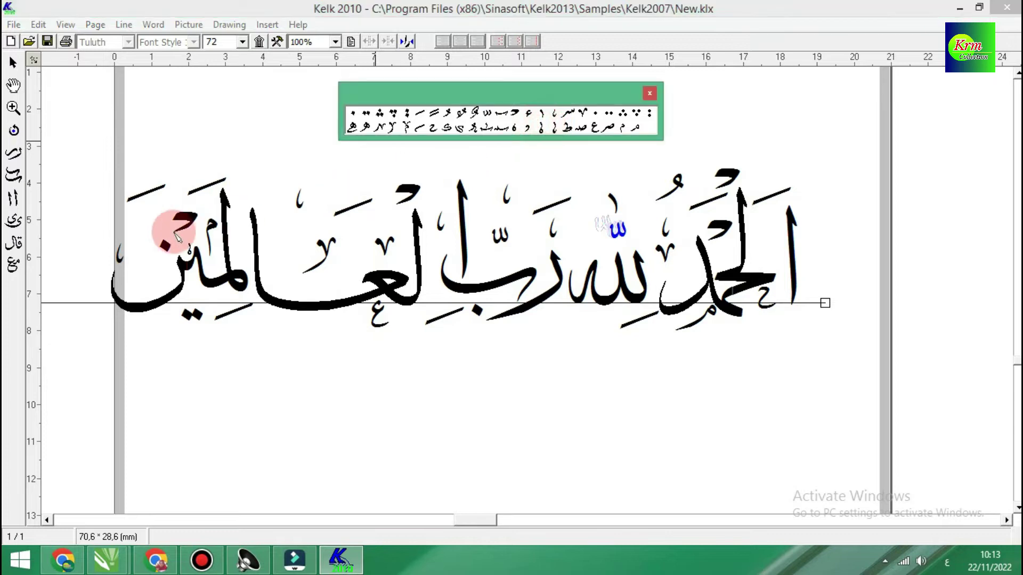
pyautogui.click(136, 241)
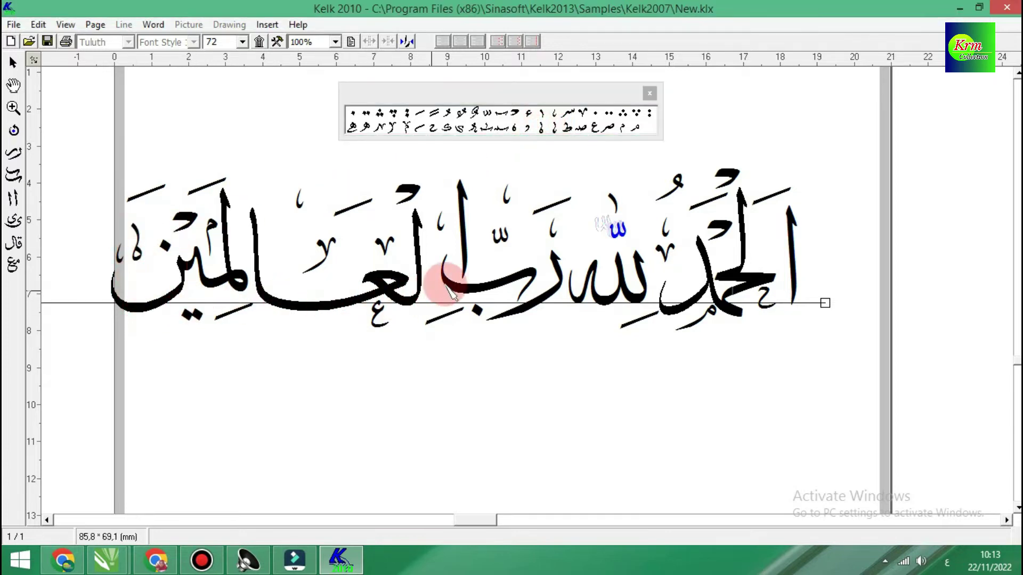
pyautogui.click(555, 132)
pyautogui.click(298, 240)
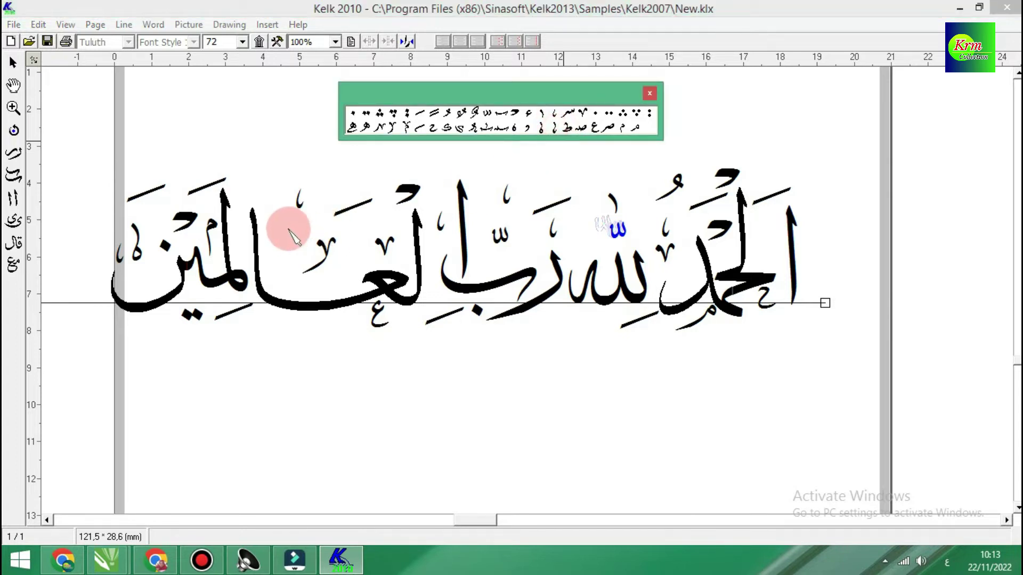
pyautogui.click(292, 234)
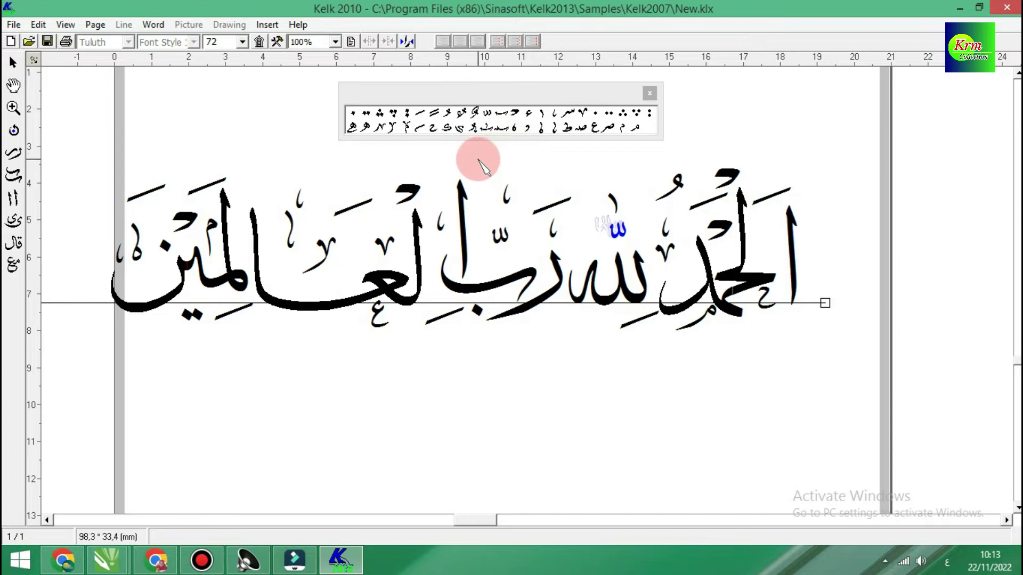
# Step: Place a small ه ornament beneath the ر of رب, near the end of لله
pyautogui.click(353, 132)
pyautogui.click(554, 319)
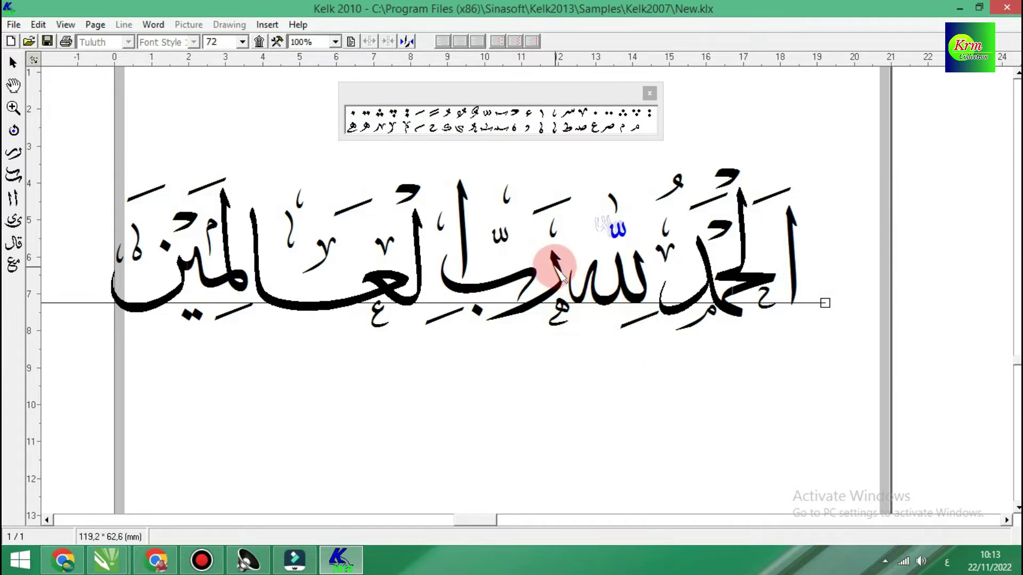
pyautogui.click(503, 252)
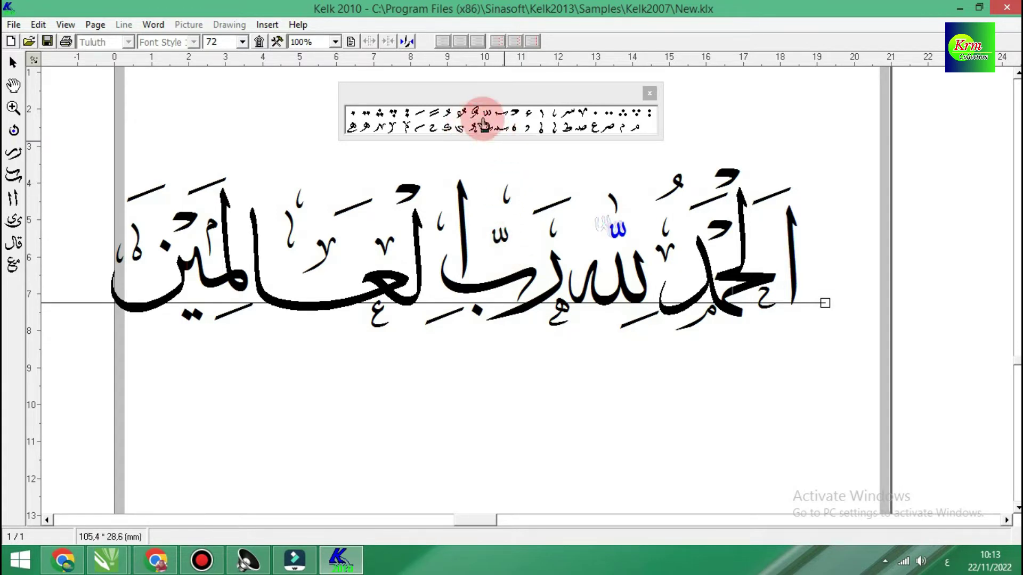
pyautogui.click(552, 120)
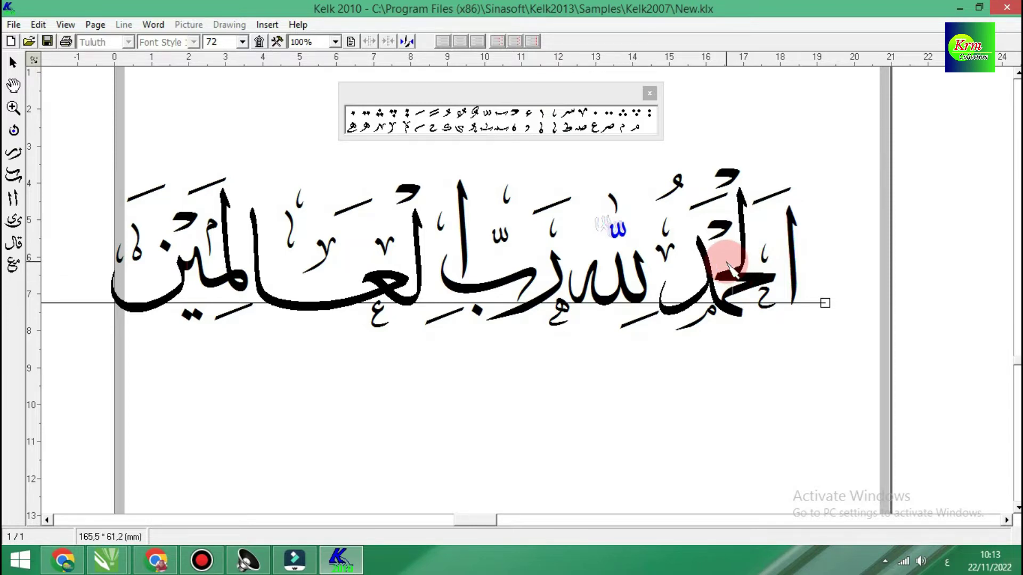
# Step: Place a small comma-shaped mark above the ه of لله, beside the gap before رب
pyautogui.click(590, 213)
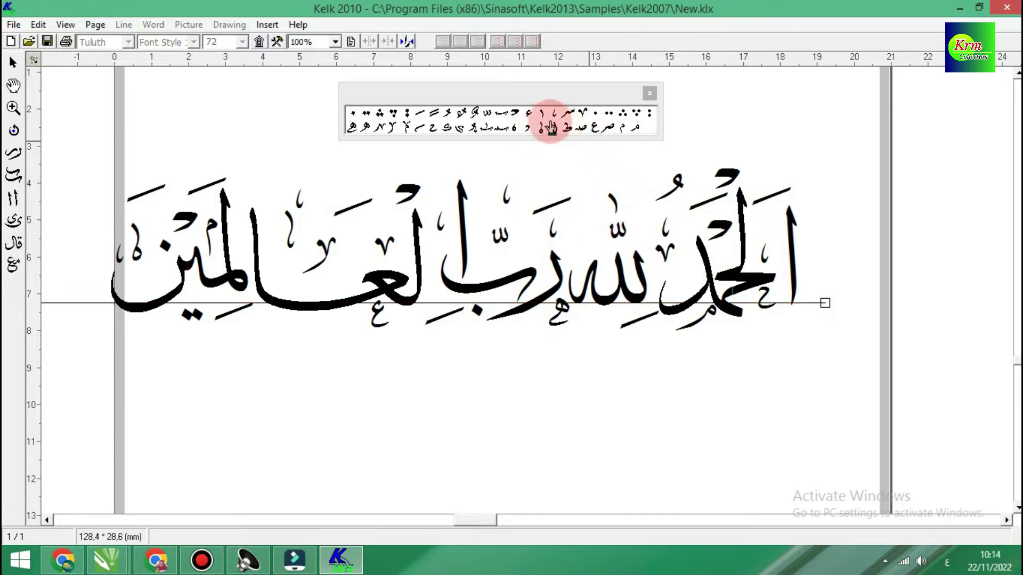
pyautogui.moveTo(554, 120); pyautogui.dragTo(588, 218)
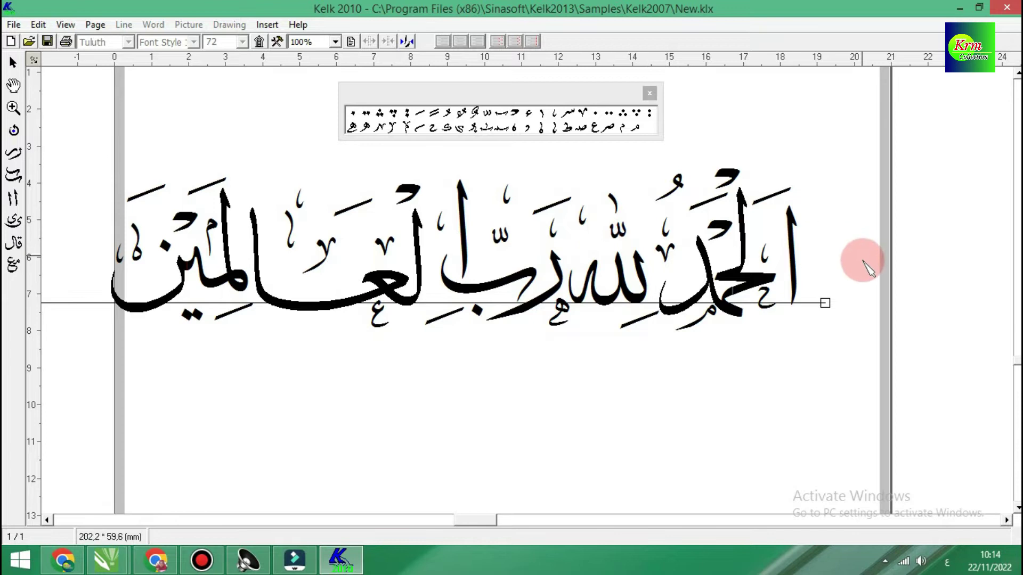
# Step: Centre the whole calligraphy line horizontally on the page
pyautogui.click(825, 303)
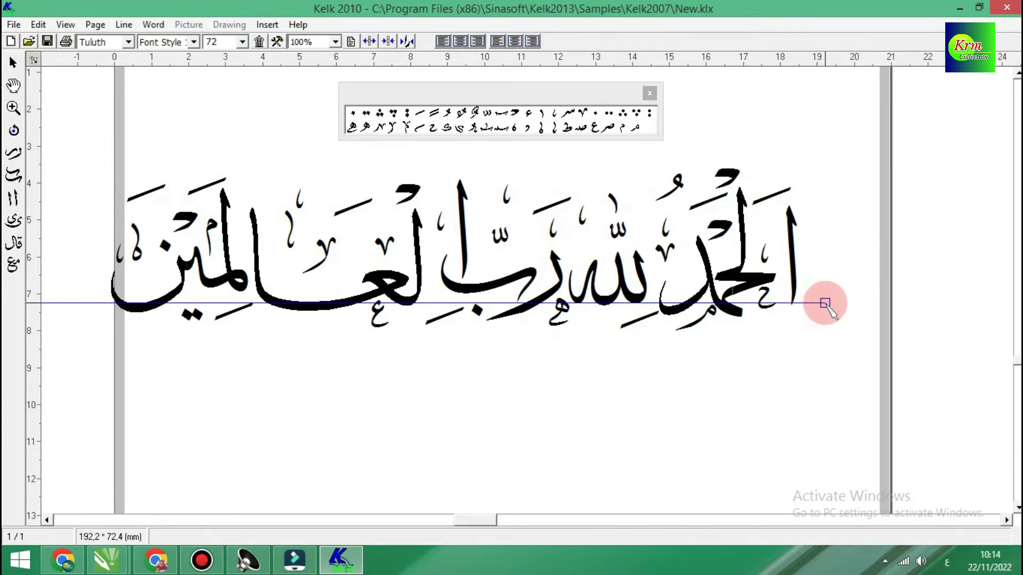
pyautogui.click(478, 41)
pyautogui.click(477, 42)
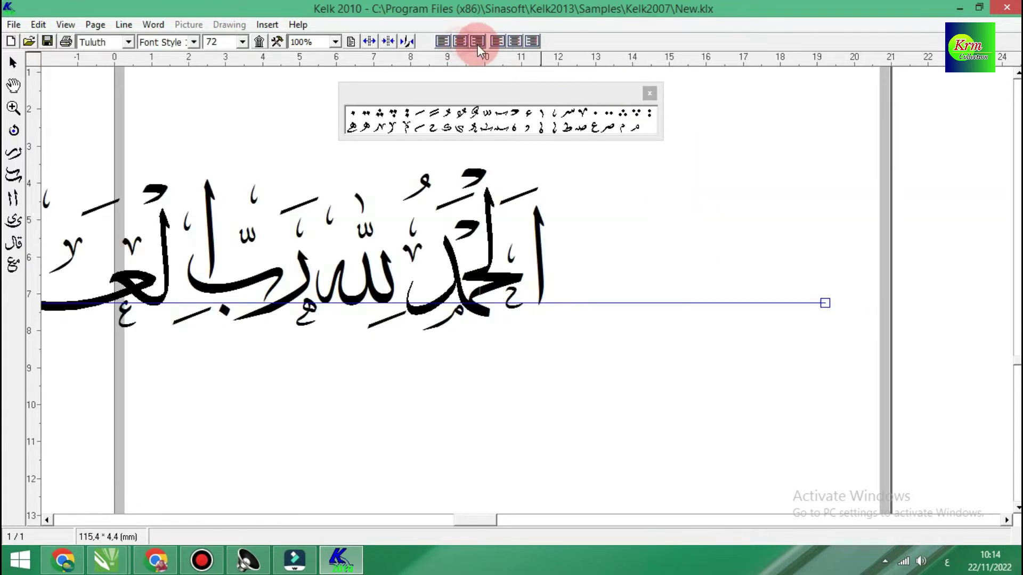
pyautogui.click(514, 43)
pyautogui.click(627, 213)
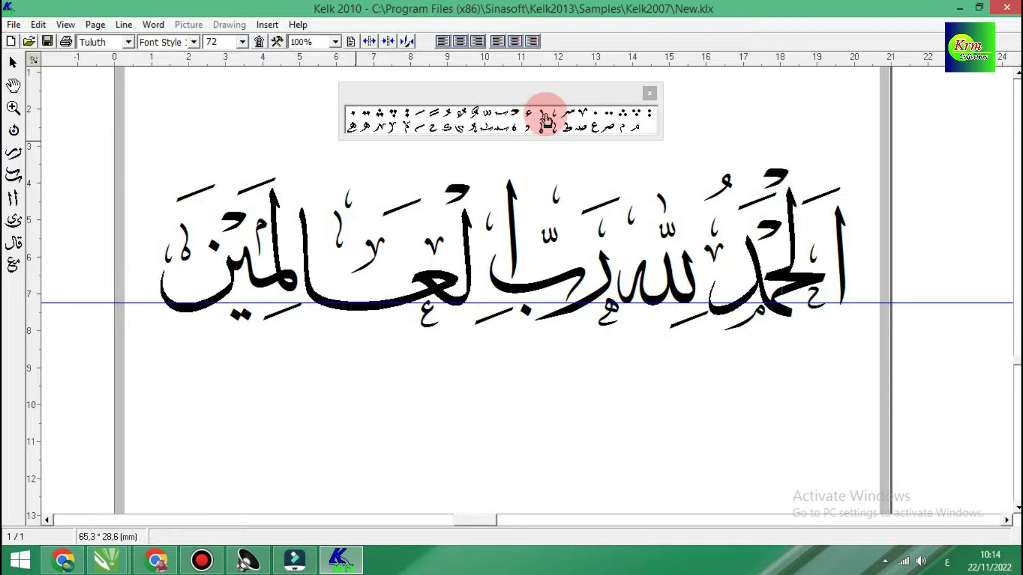
# Step: Place comma-shaped marks beside the tall ا tip in العالمين and inside the final ن, plus a small و-shaped mark above the fatha of رب
pyautogui.click(554, 118)
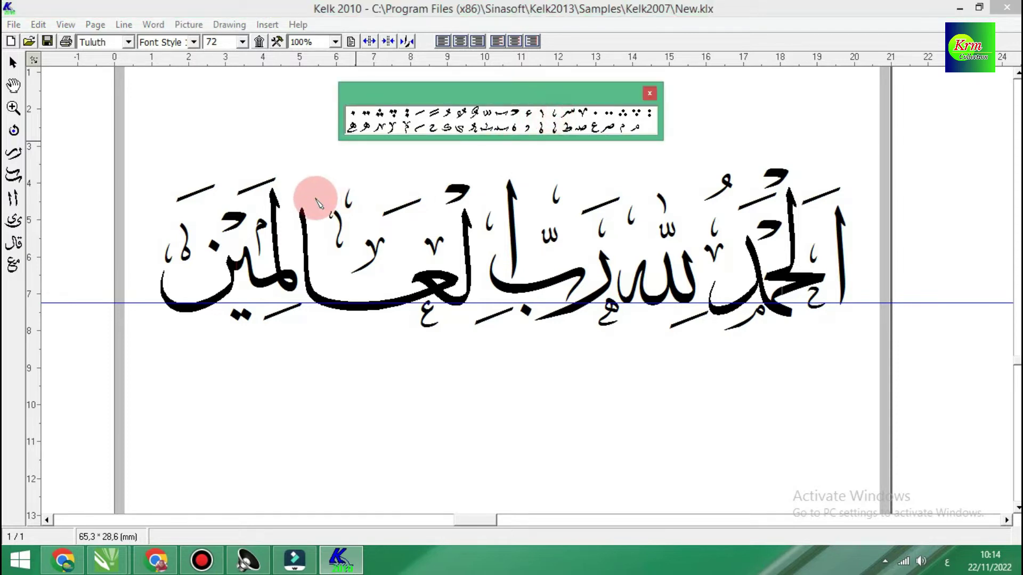
pyautogui.click(318, 202)
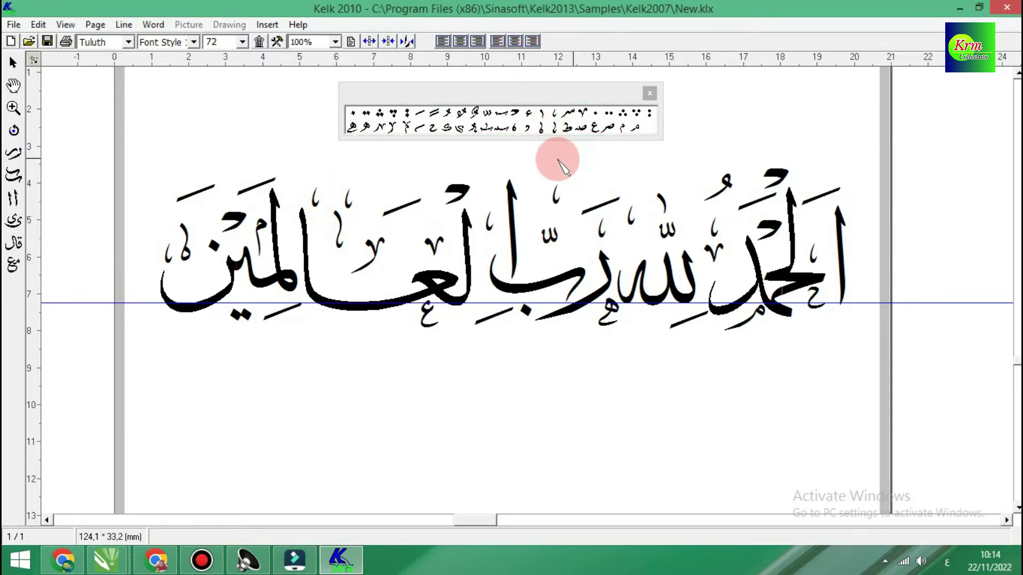
pyautogui.click(552, 113)
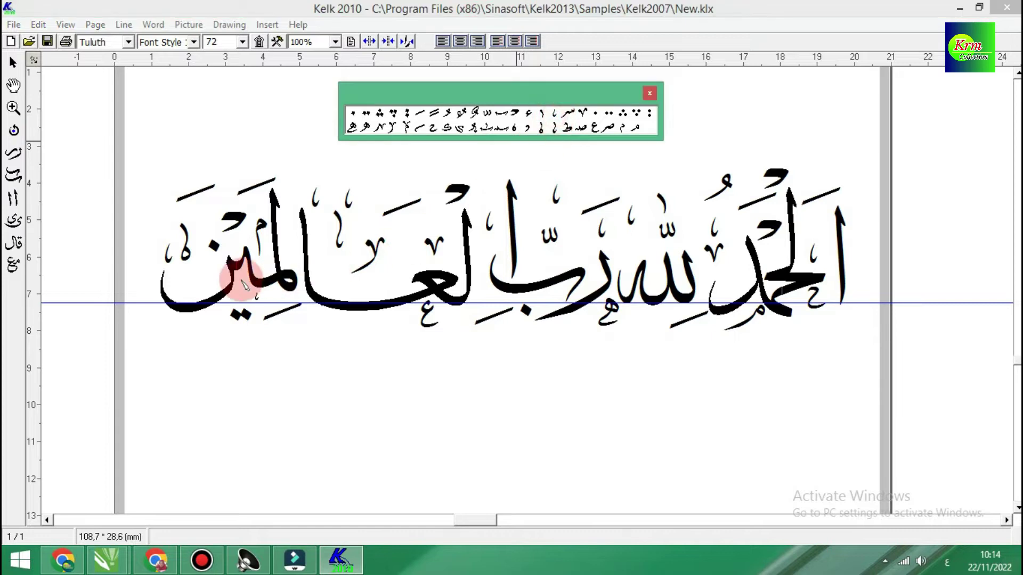
pyautogui.click(192, 279)
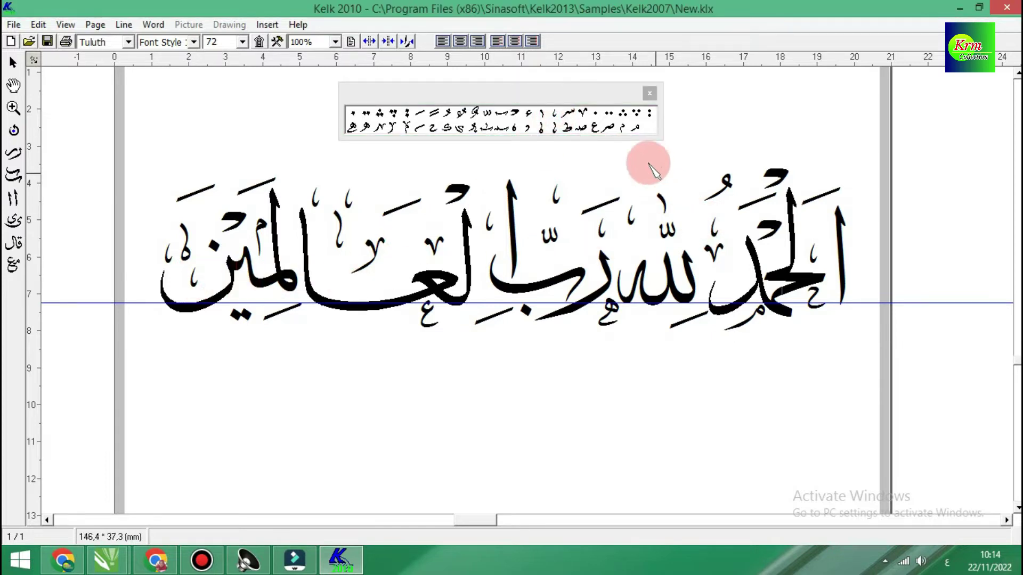
pyautogui.click(596, 97)
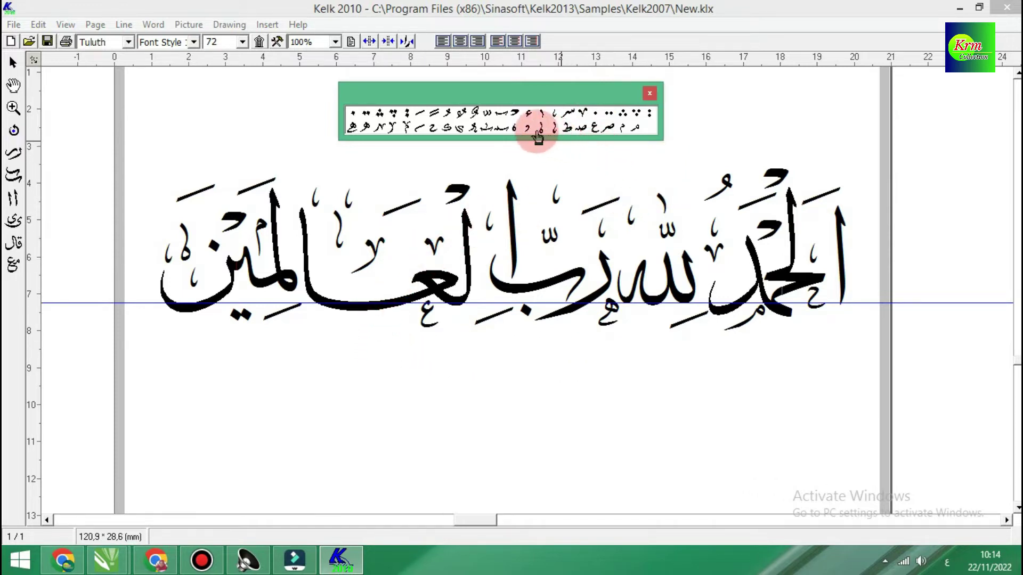
pyautogui.moveTo(531, 134); pyautogui.dragTo(596, 189)
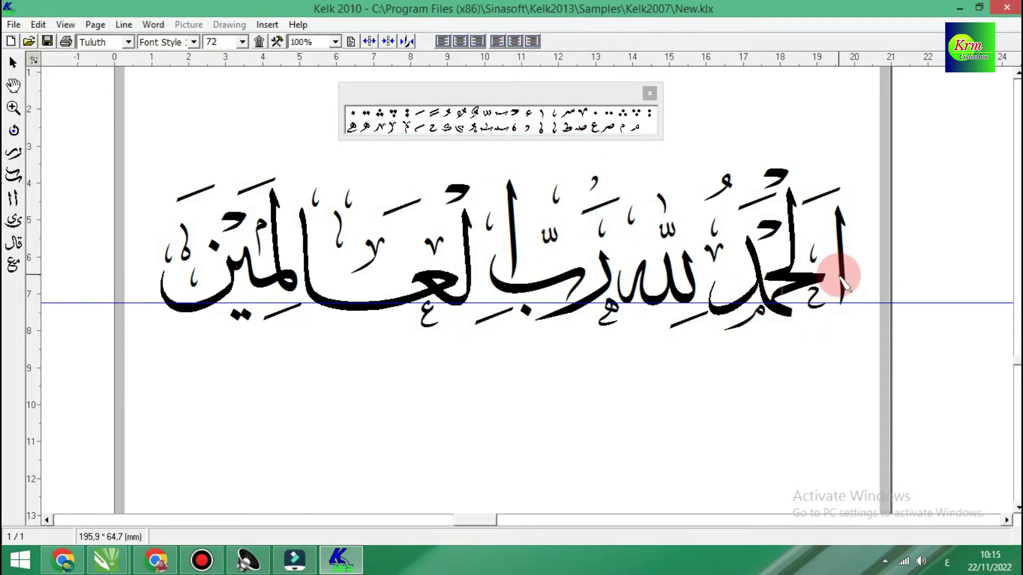
# Step: Nudge the opening ا of الحمد slightly closer to the ل
pyautogui.click(842, 275)
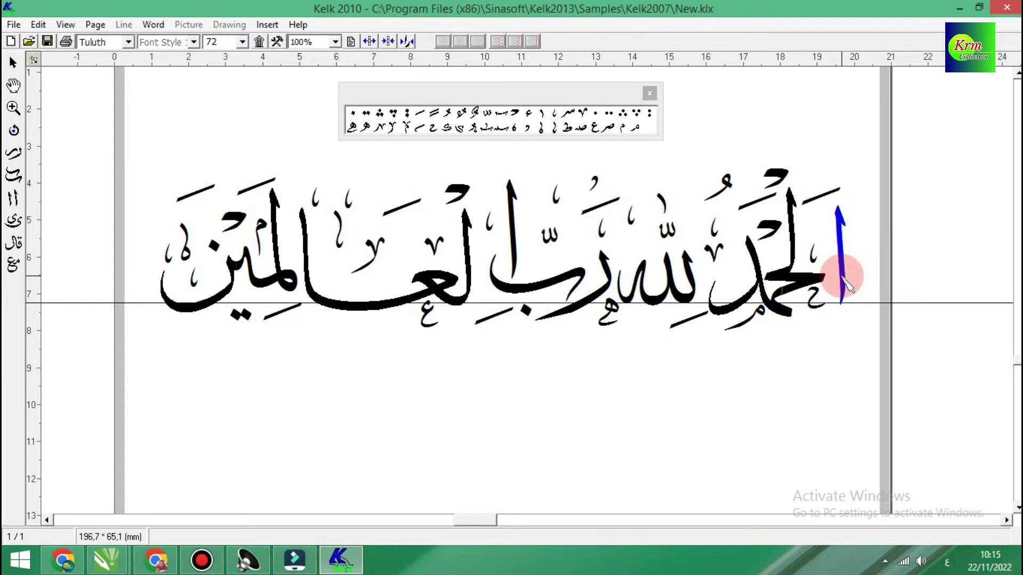
pyautogui.press('Left')
pyautogui.press('Left')
pyautogui.press('Left')
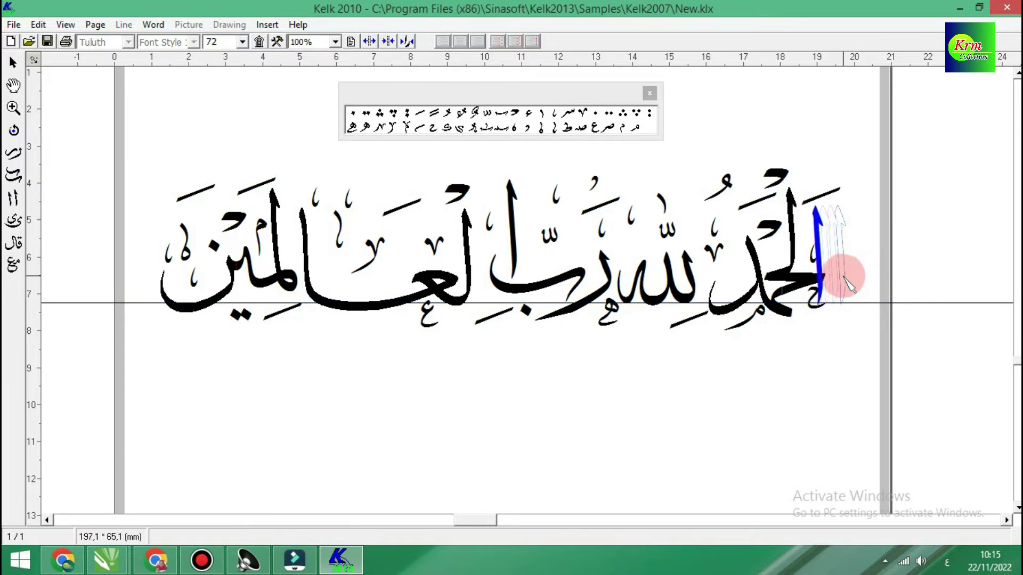
pyautogui.press('Right')
pyautogui.press('Right')
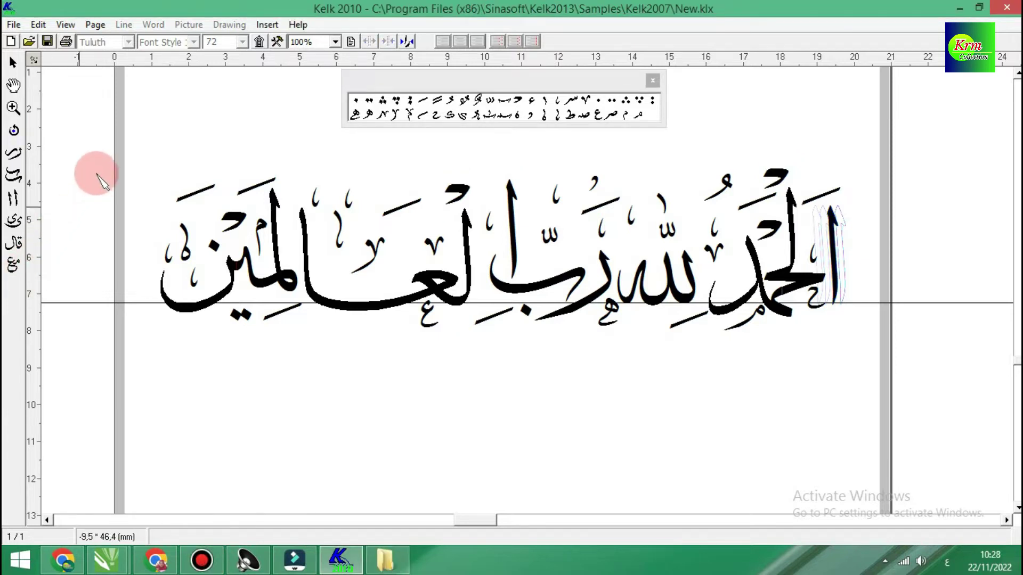
# Step: Start saving the page as an image and frame the entire calligraphy in an area of about 191 × 54 mm
pyautogui.click(14, 25)
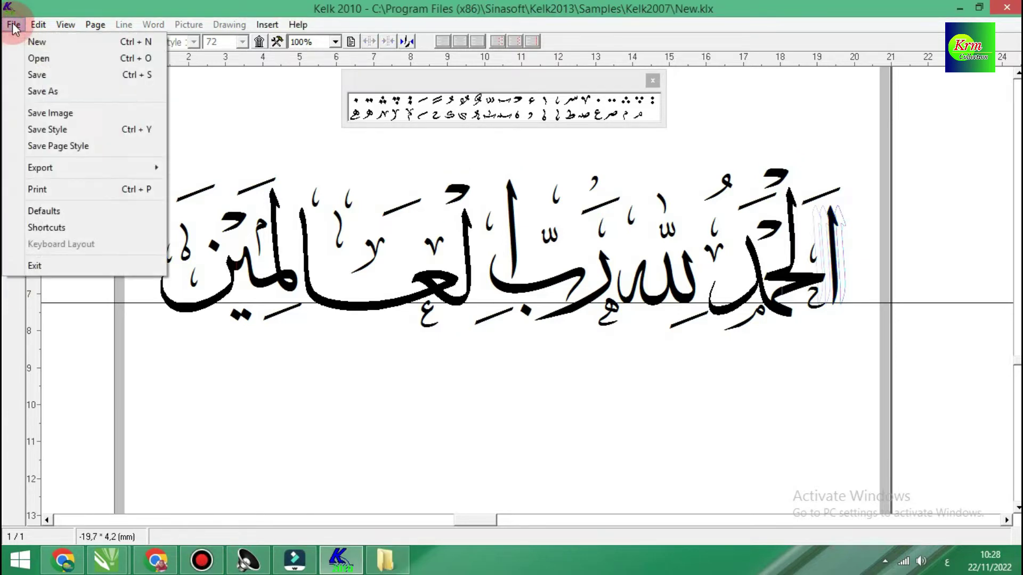
pyautogui.click(66, 113)
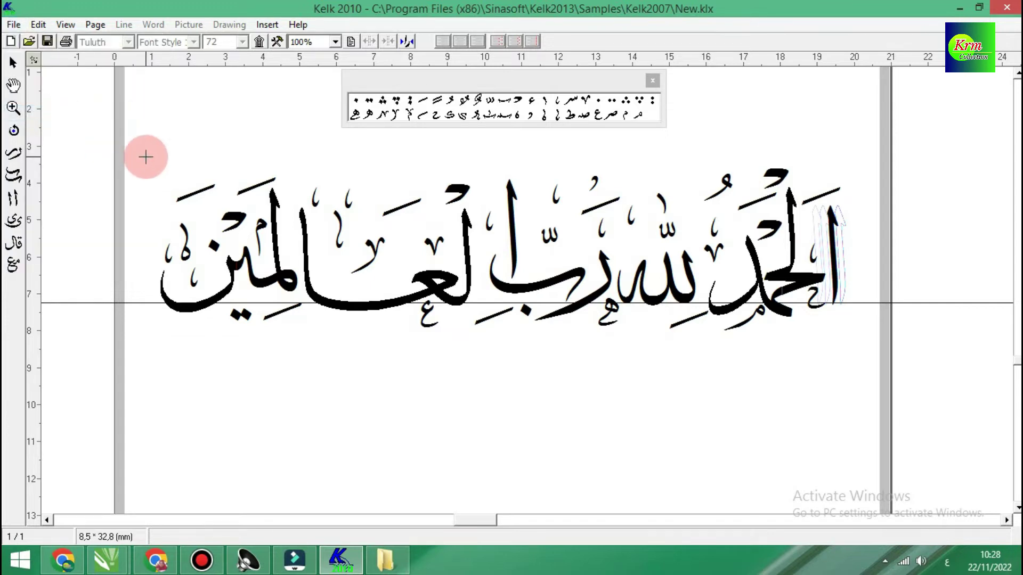
pyautogui.moveTo(145, 154); pyautogui.dragTo(856, 357)
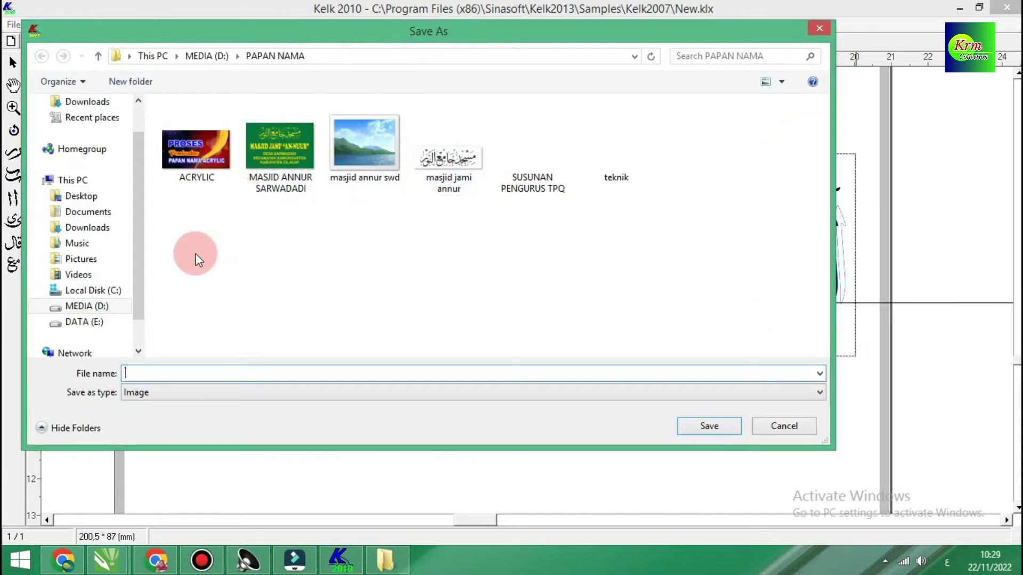
# Step: Save the framed area in the Pictures folder as hamdalah, using the Indonesian keyboard, as a 2-color BMP at 1000 pixels/inch
pyautogui.click(96, 266)
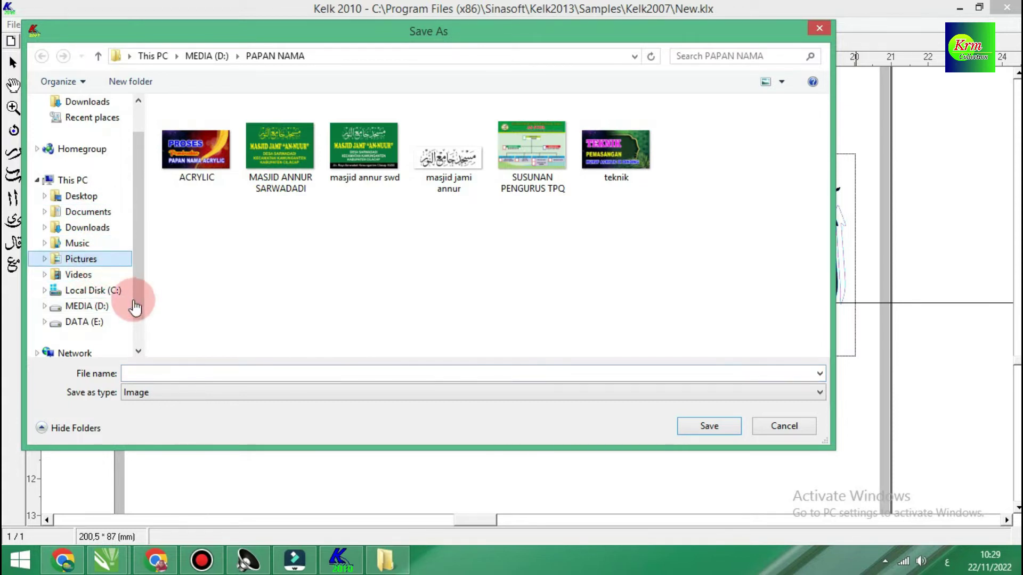
pyautogui.click(141, 372)
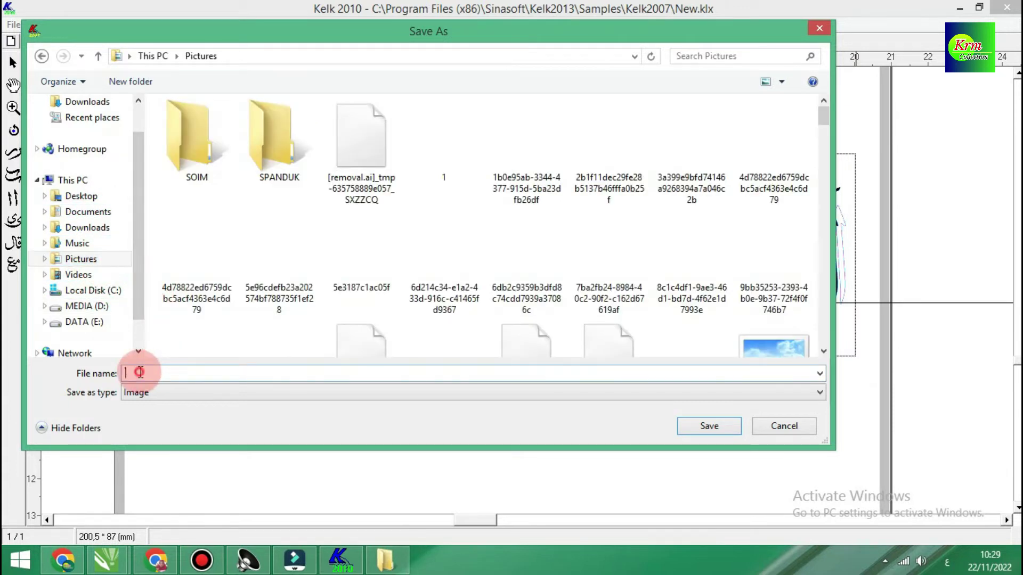
pyautogui.click(947, 564)
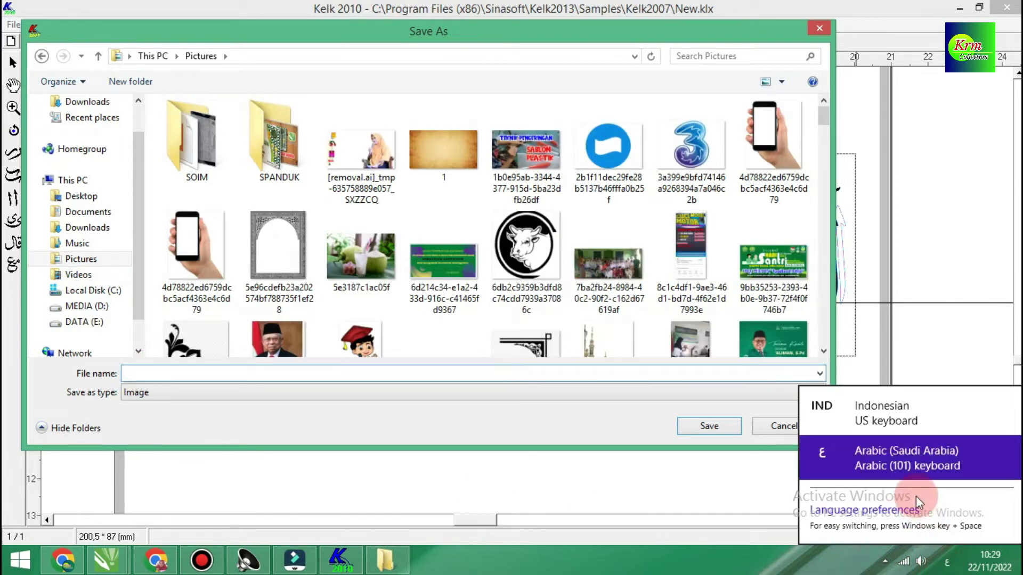
pyautogui.click(884, 420)
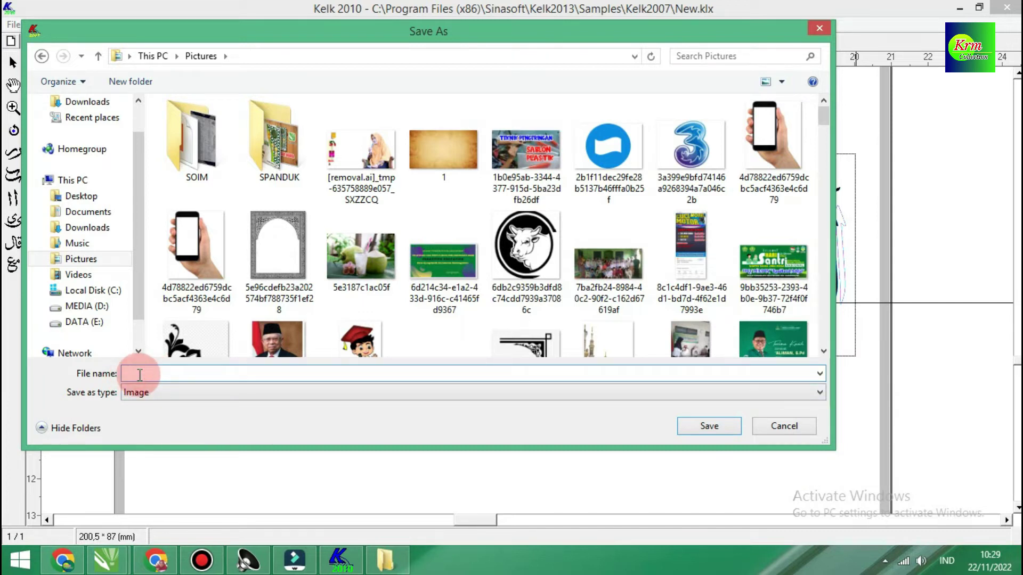
pyautogui.write('hamdalah')
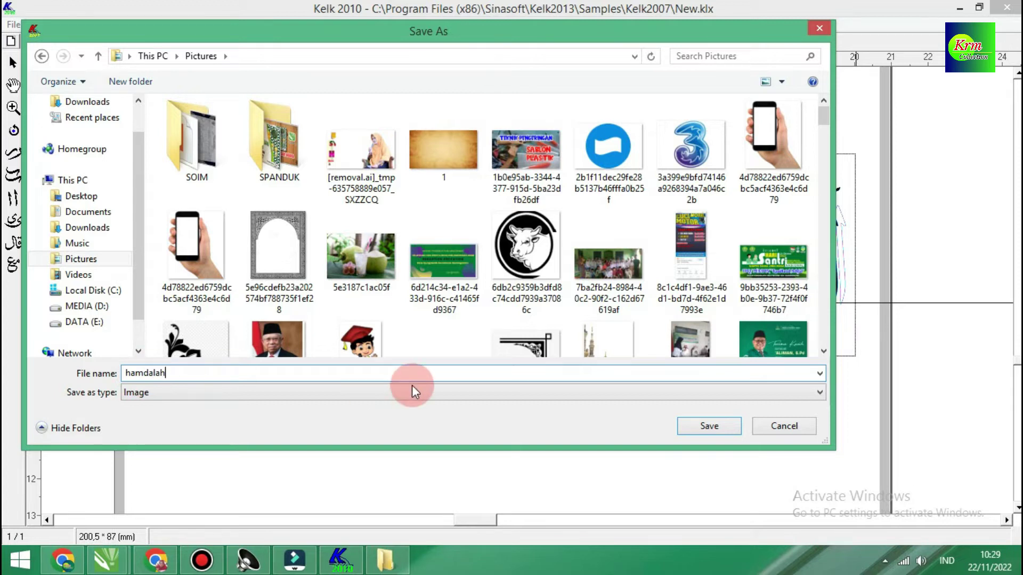
pyautogui.click(691, 429)
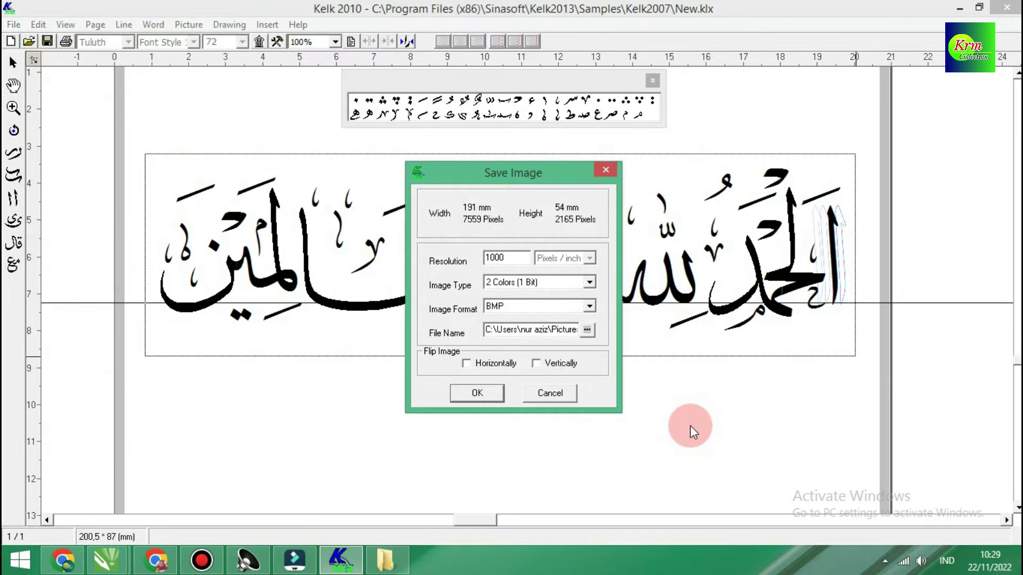
pyautogui.click(487, 395)
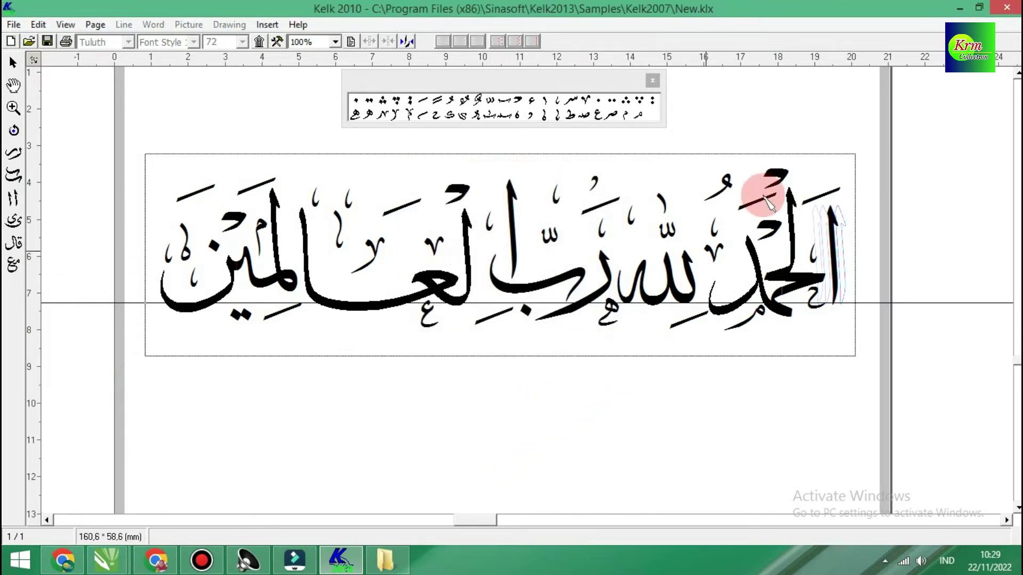
# Step: Switch to CorelDRAW and create a new document with a landscape page of 33 × 21 cm
pyautogui.click(960, 9)
pyautogui.click(257, 534)
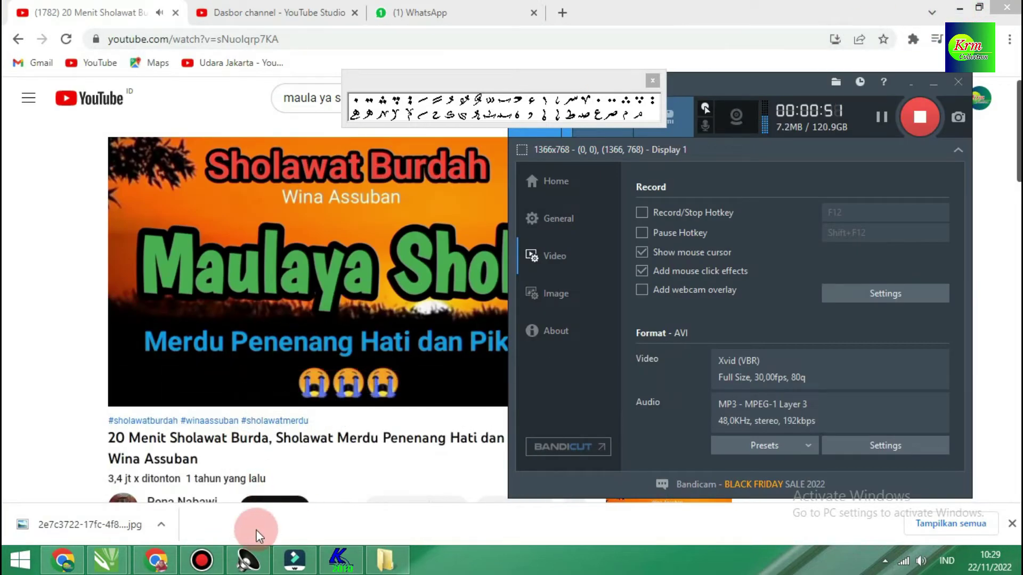
pyautogui.click(106, 559)
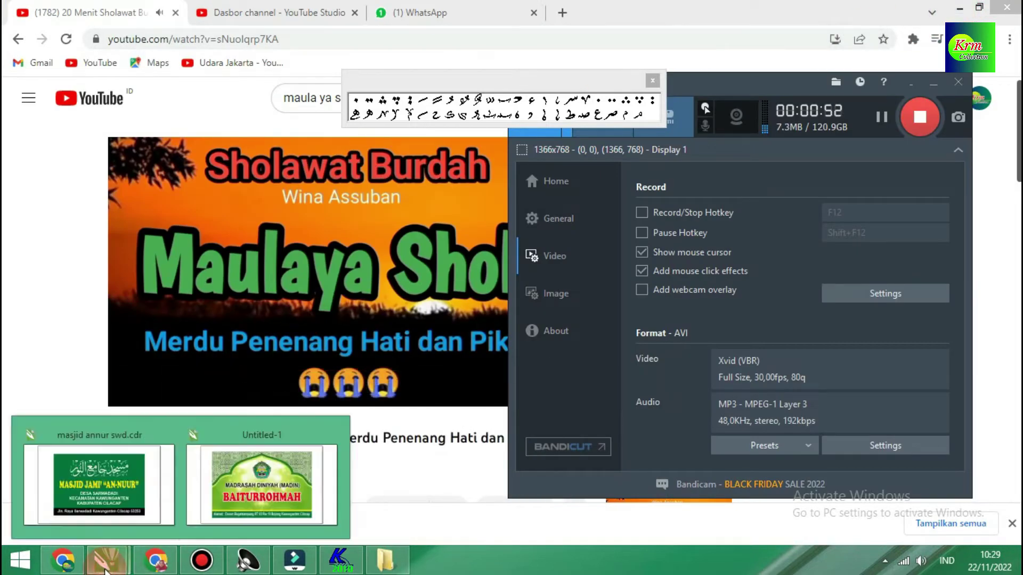
pyautogui.click(90, 440)
pyautogui.click(70, 190)
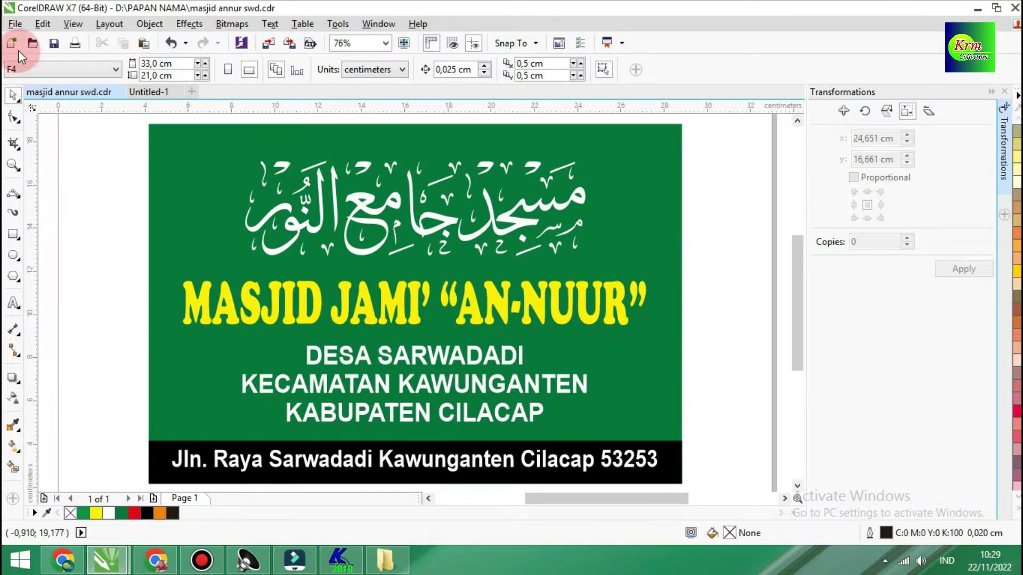
pyautogui.click(189, 93)
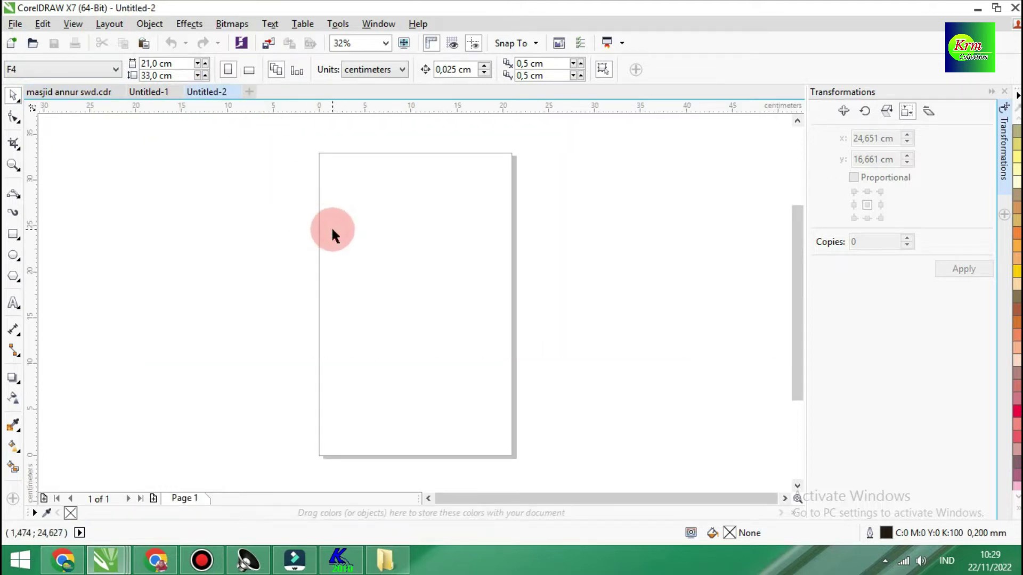
pyautogui.click(249, 70)
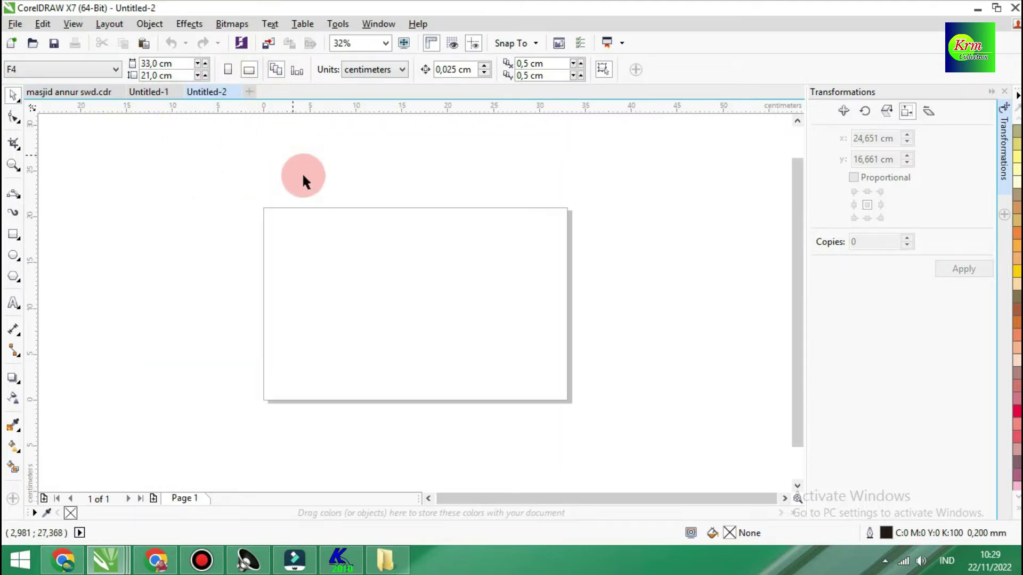
# Step: Import the hamdalah bitmap from the Pictures folder and place it in the upper left area of the page
pyautogui.click(268, 47)
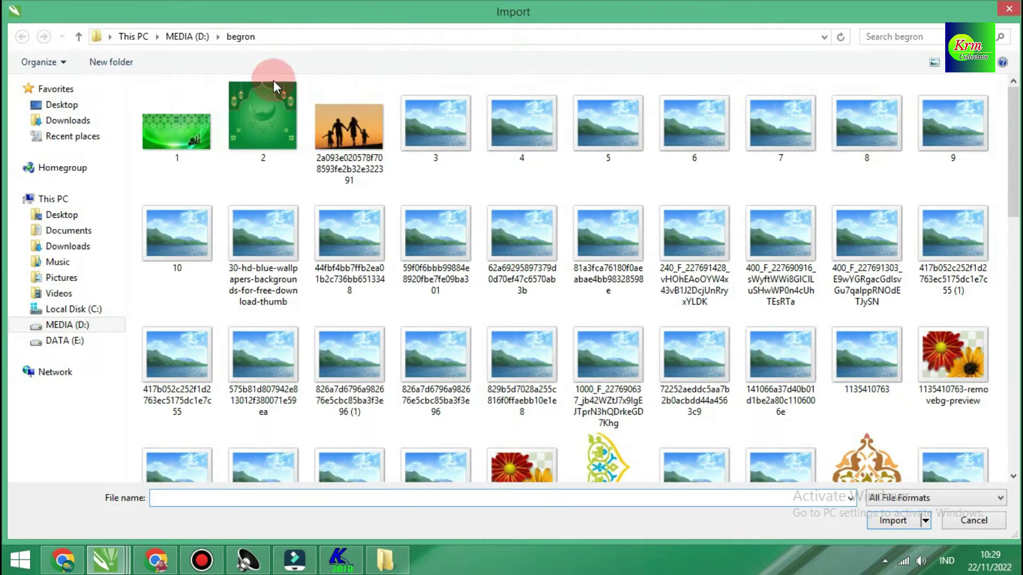
pyautogui.click(75, 278)
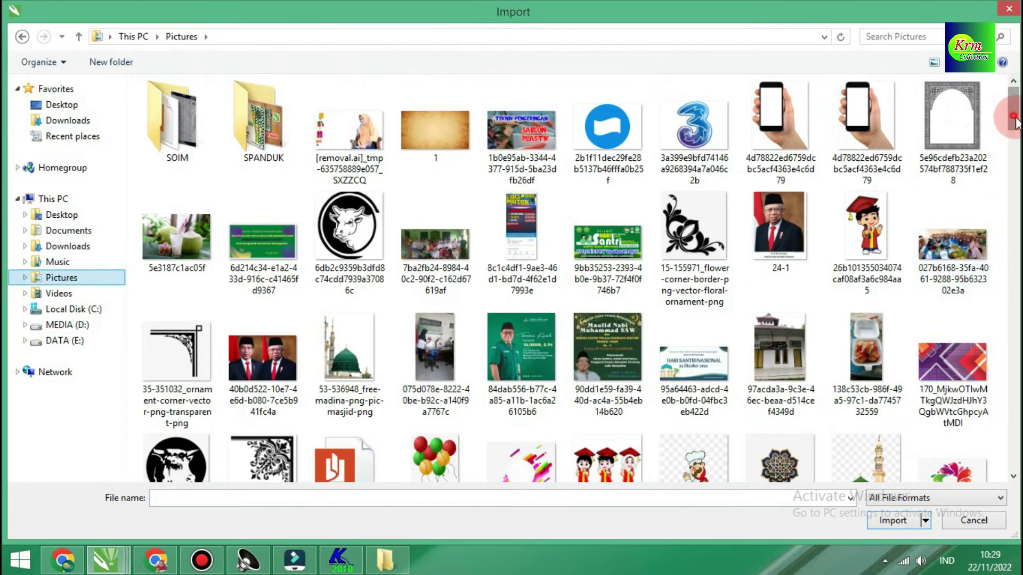
pyautogui.scroll(-3, 1012, 122)
pyautogui.scroll(-3, 857, 114)
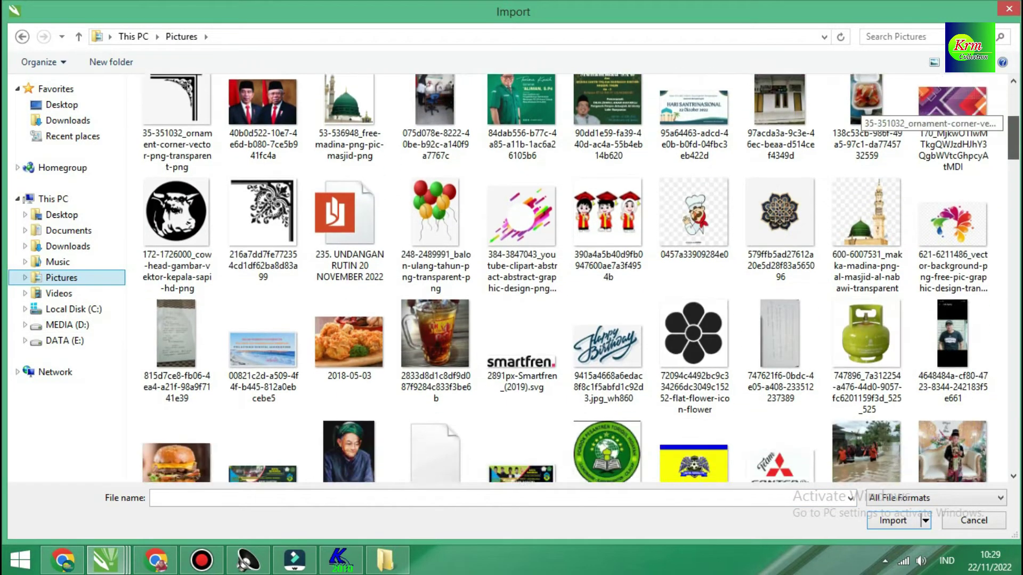
pyautogui.scroll(-6, 858, 114)
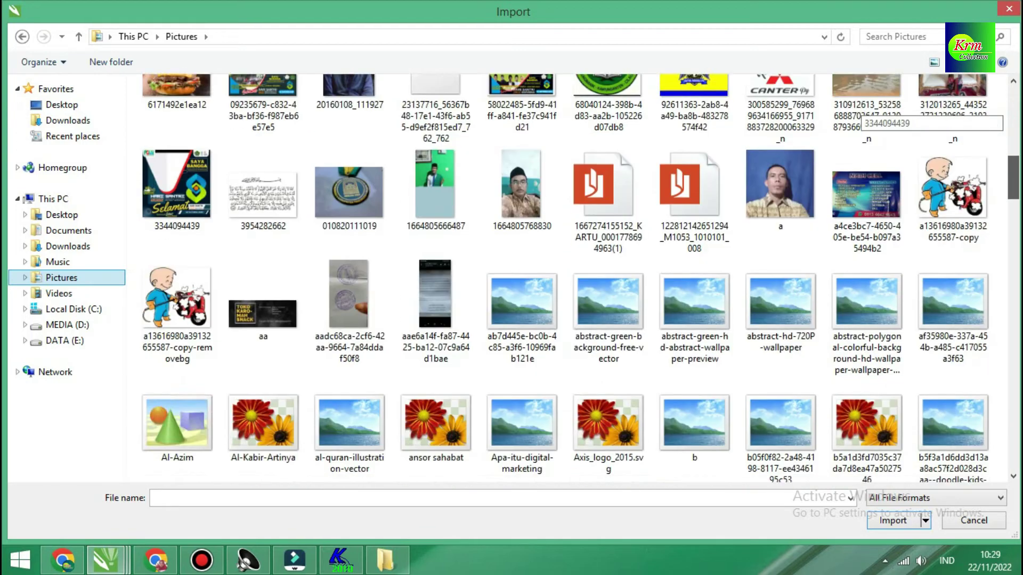
pyautogui.scroll(-4, 857, 114)
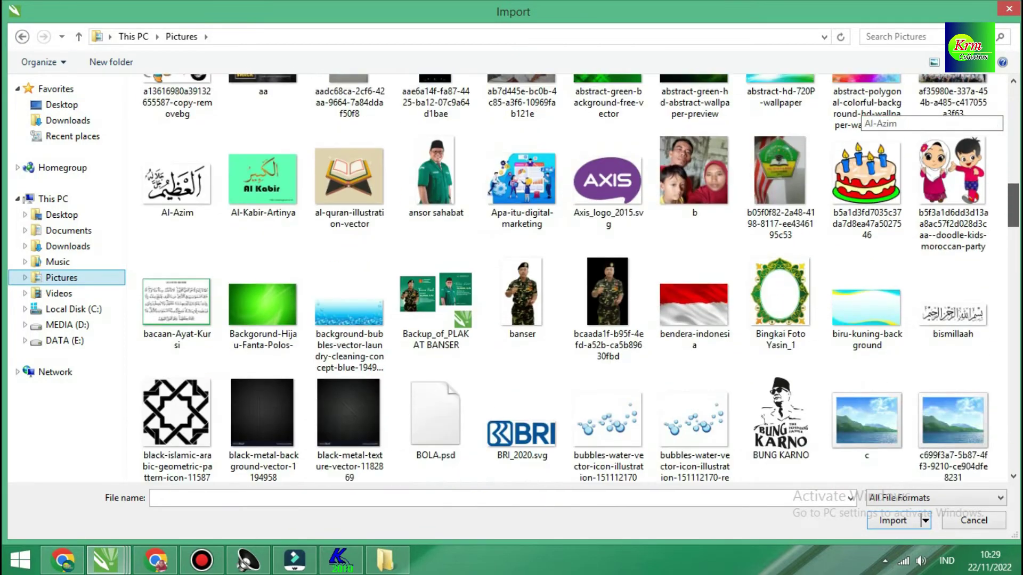
pyautogui.scroll(-4, 858, 114)
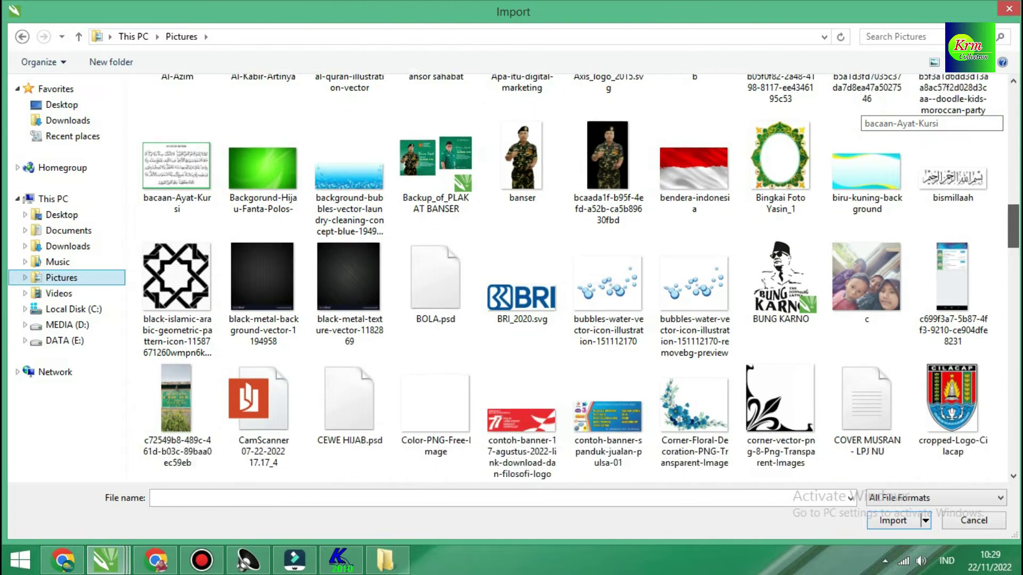
pyautogui.scroll(-5, 857, 115)
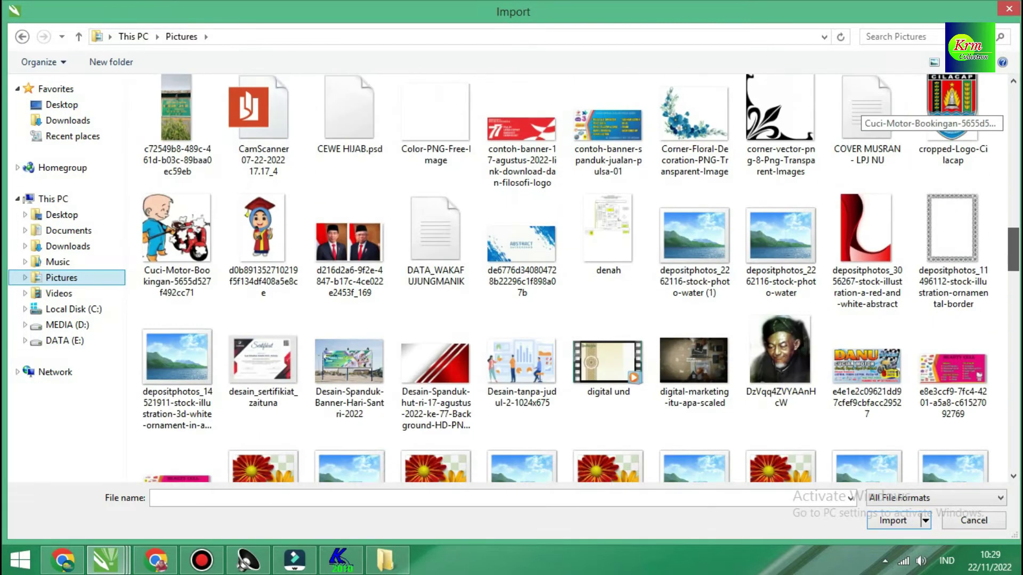
pyautogui.scroll(-2, 857, 115)
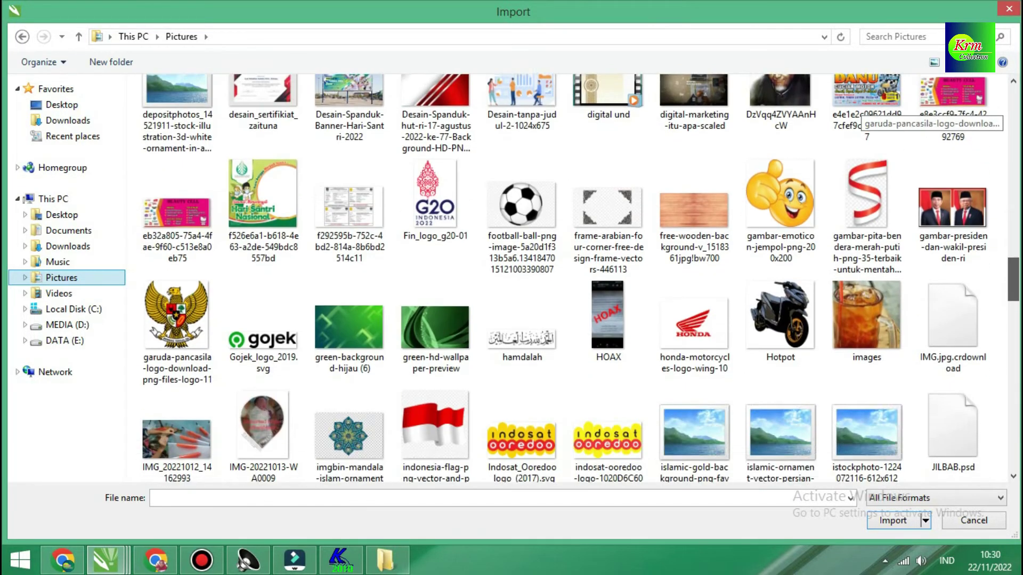
pyautogui.click(514, 338)
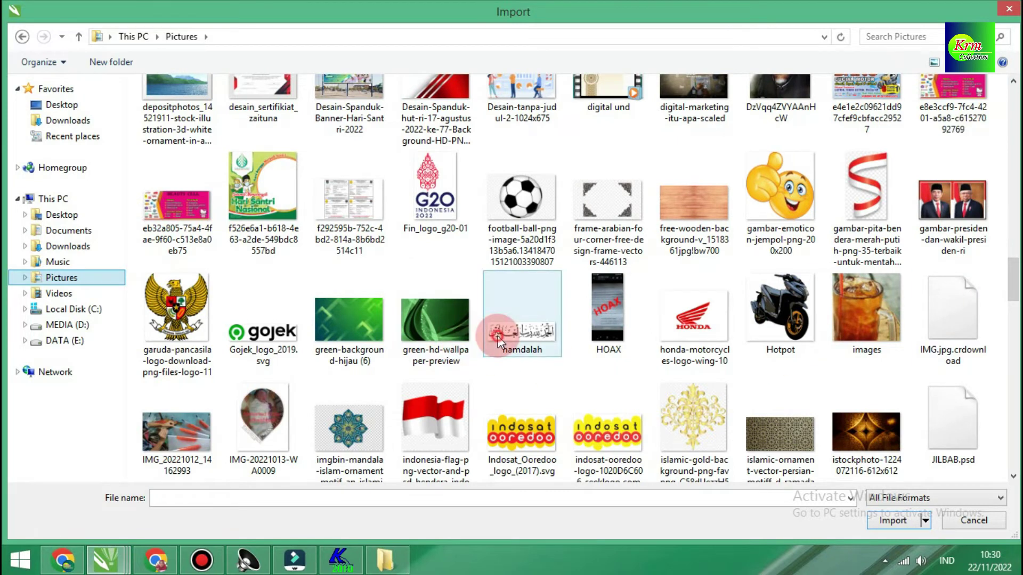
pyautogui.click(900, 521)
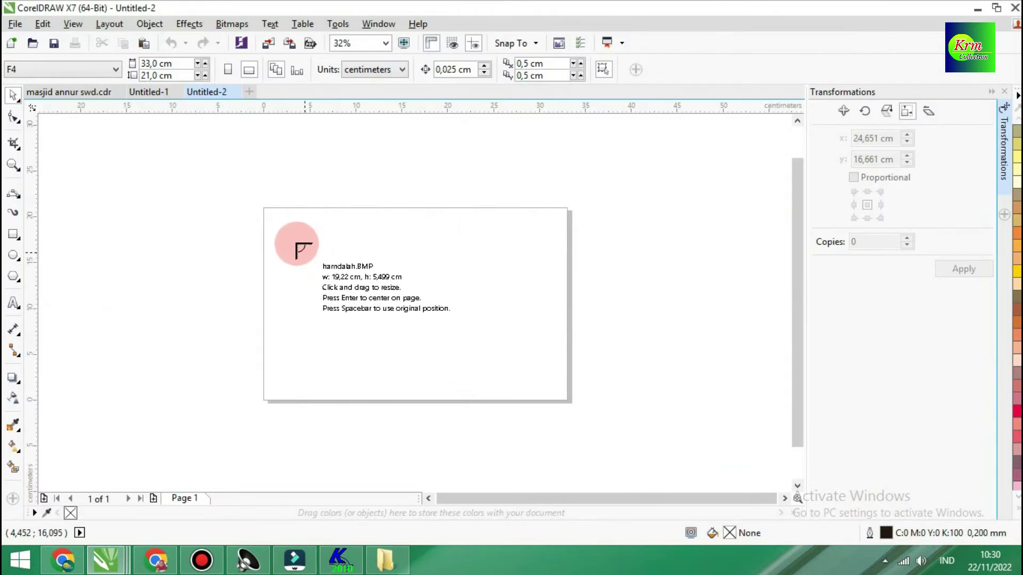
pyautogui.click(273, 240)
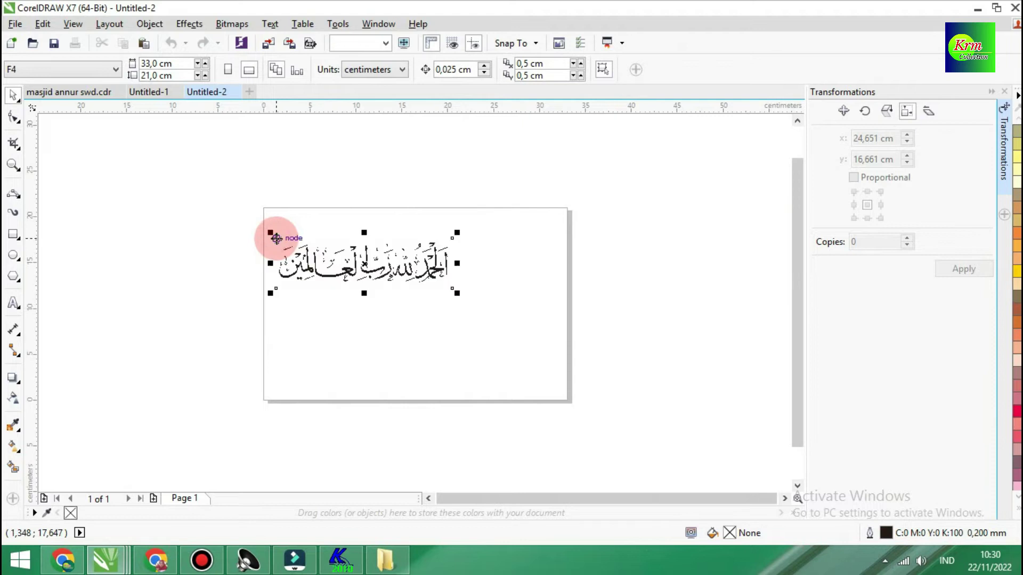
# Step: Enlarge the imported calligraphy proportionally to about 35.1 × 10 cm and collapse the Transformations docker
pyautogui.moveTo(457, 293); pyautogui.dragTo(604, 383)
pyautogui.hotkey('shift', 'F2')
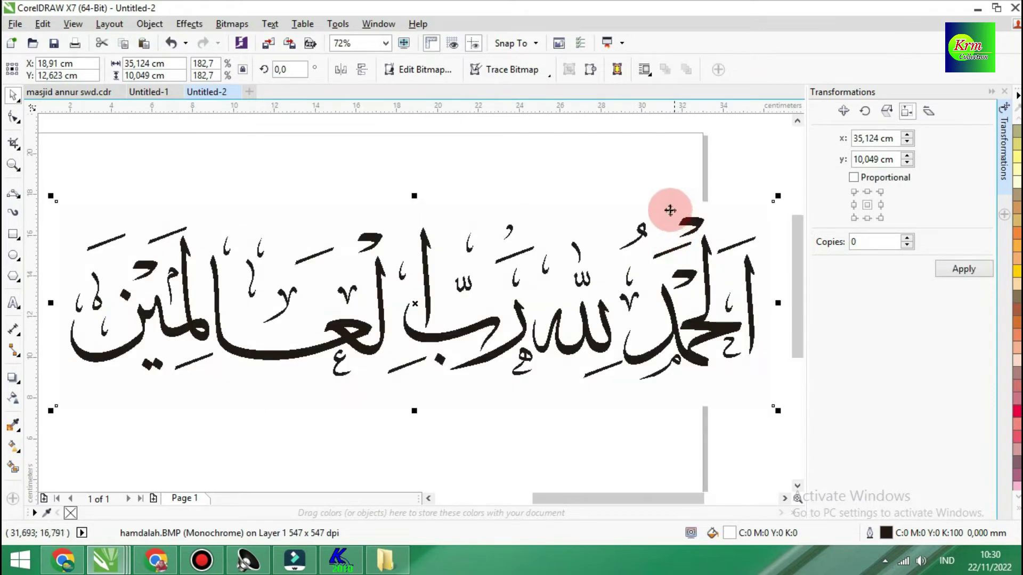
pyautogui.click(543, 174)
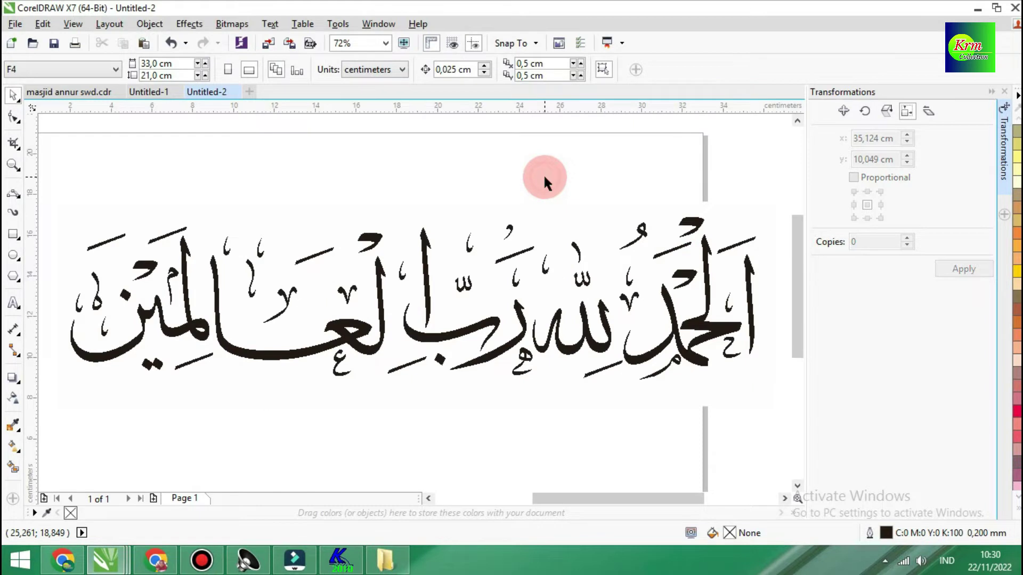
pyautogui.click(988, 91)
pyautogui.press('F4')
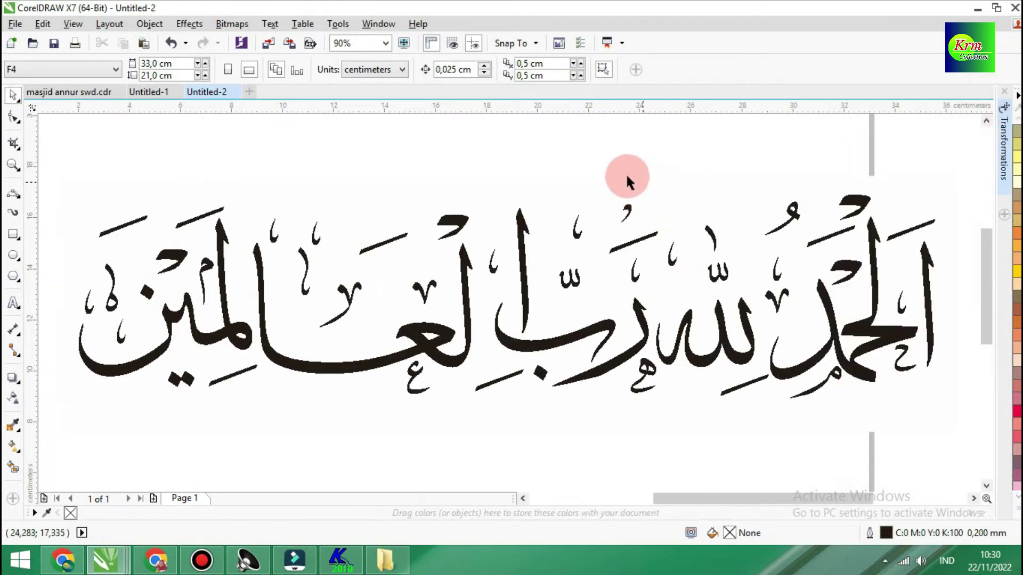
# Step: Outline-trace the calligraphy bitmap as a High Quality Image, reducing the bitmap size and keeping the default trace settings
pyautogui.click(467, 292)
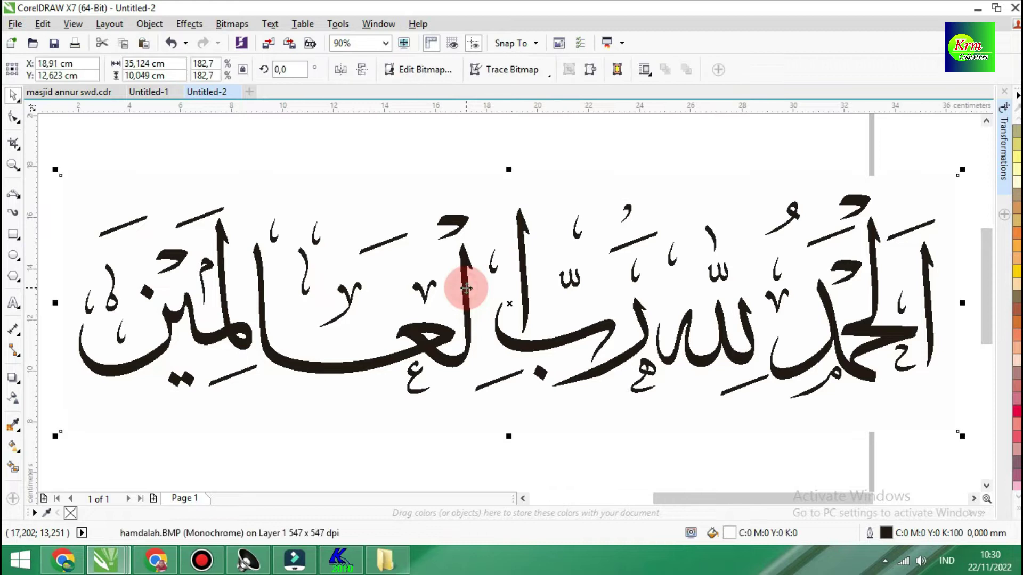
pyautogui.click(549, 78)
pyautogui.moveTo(546, 123)
pyautogui.click(614, 127)
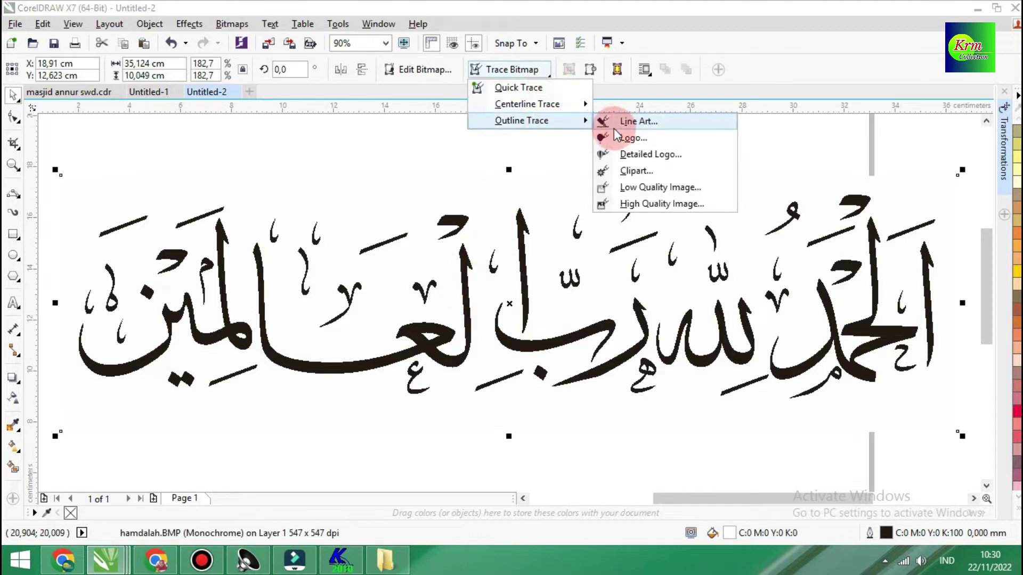
pyautogui.click(671, 203)
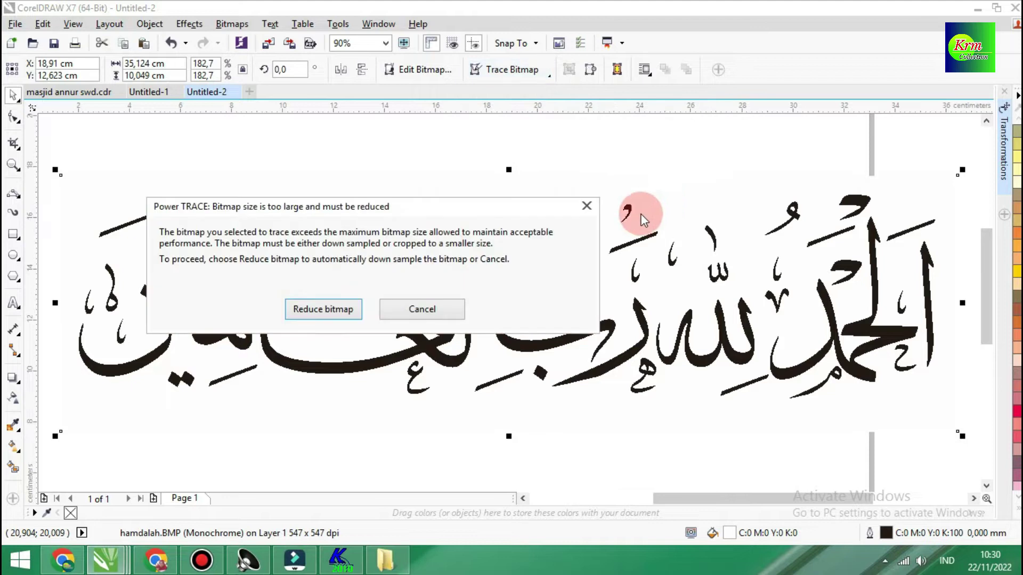
pyautogui.click(343, 311)
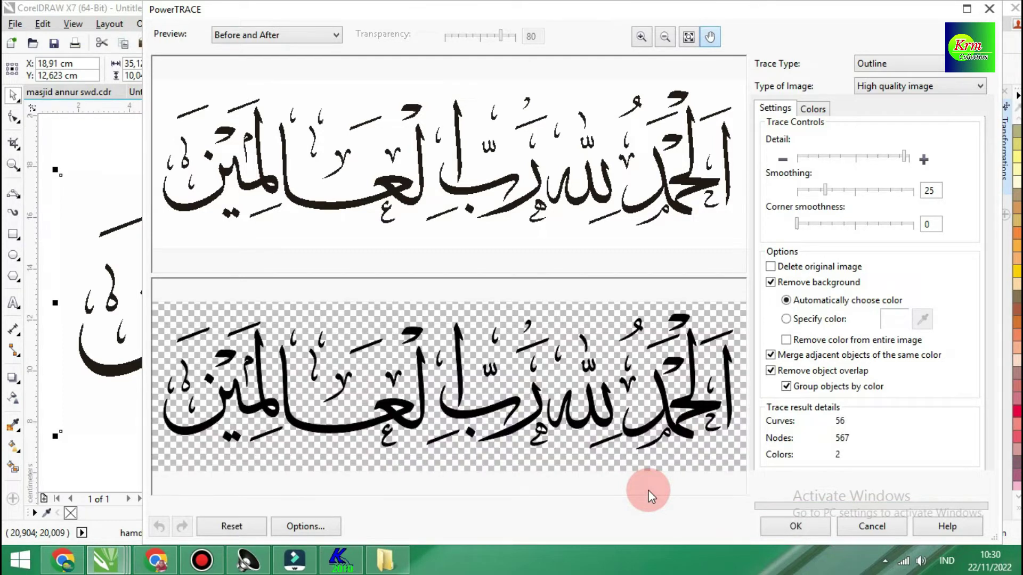
pyautogui.click(797, 528)
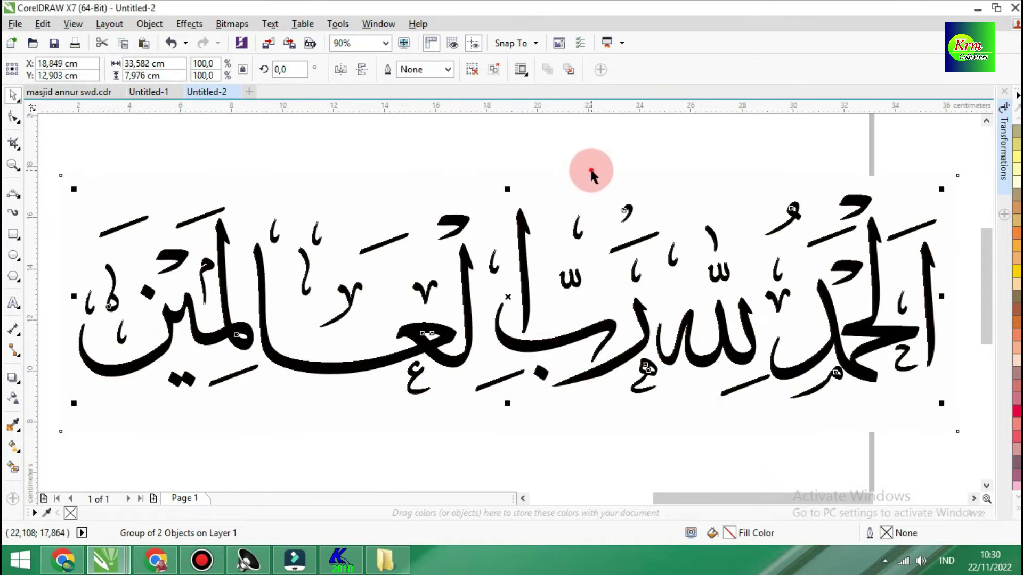
# Step: Move the traced calligraphy straight down below the original and delete the original bitmap
pyautogui.click(596, 181)
pyautogui.scroll(-2, 596, 181)
pyautogui.moveTo(568, 277); pyautogui.dragTo(570, 412)
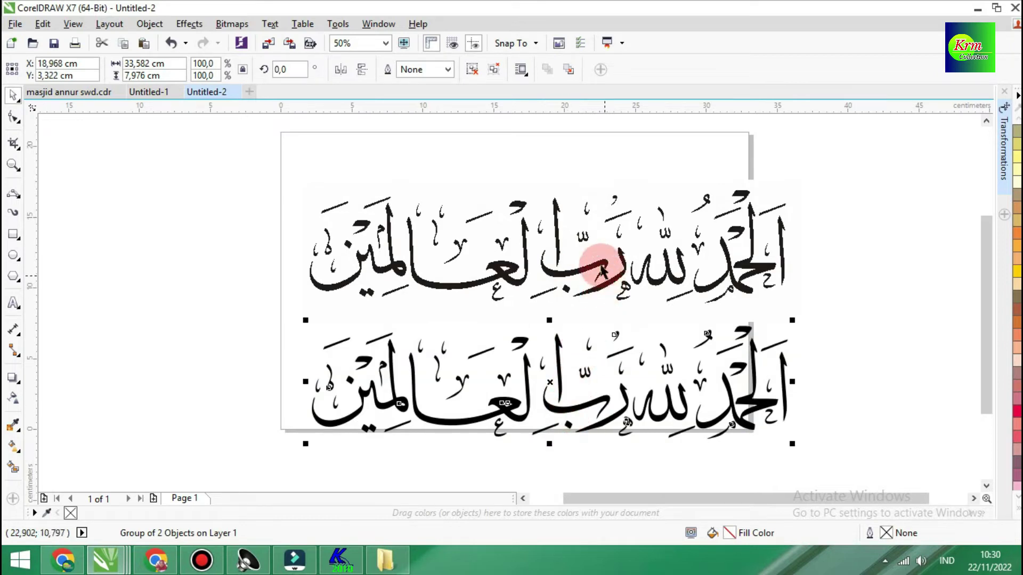
pyautogui.click(622, 246)
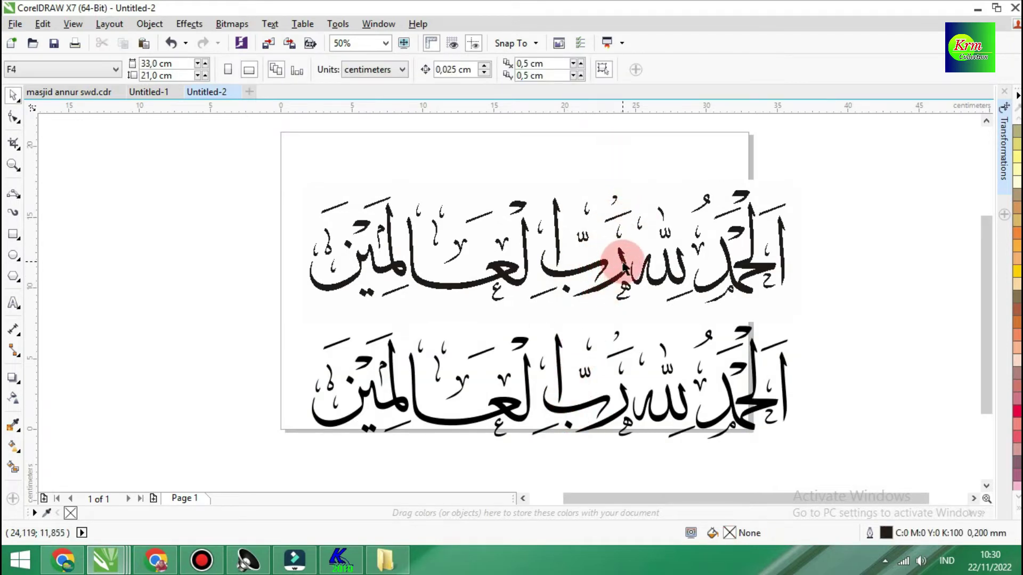
pyautogui.click(623, 263)
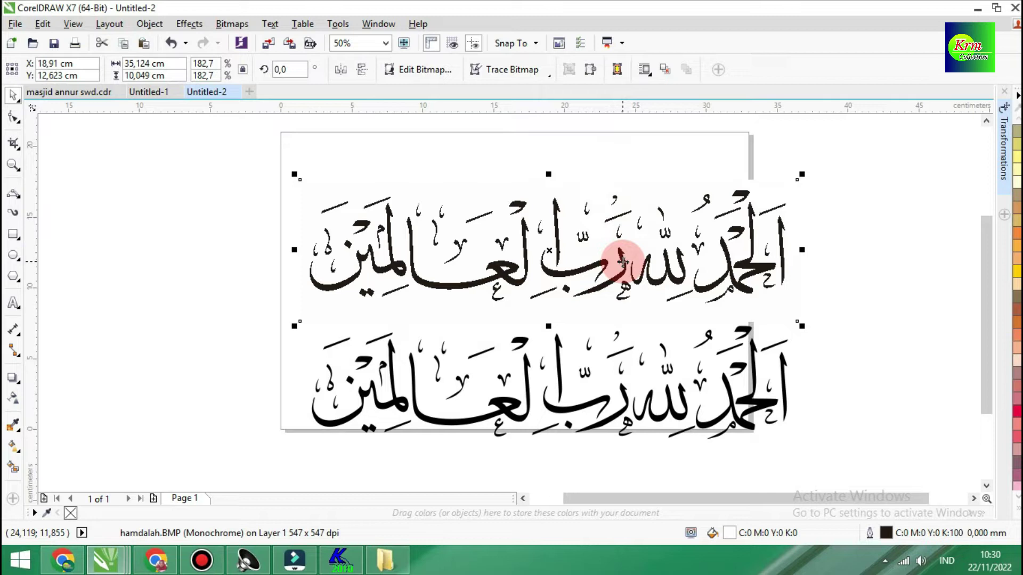
pyautogui.press('Delete')
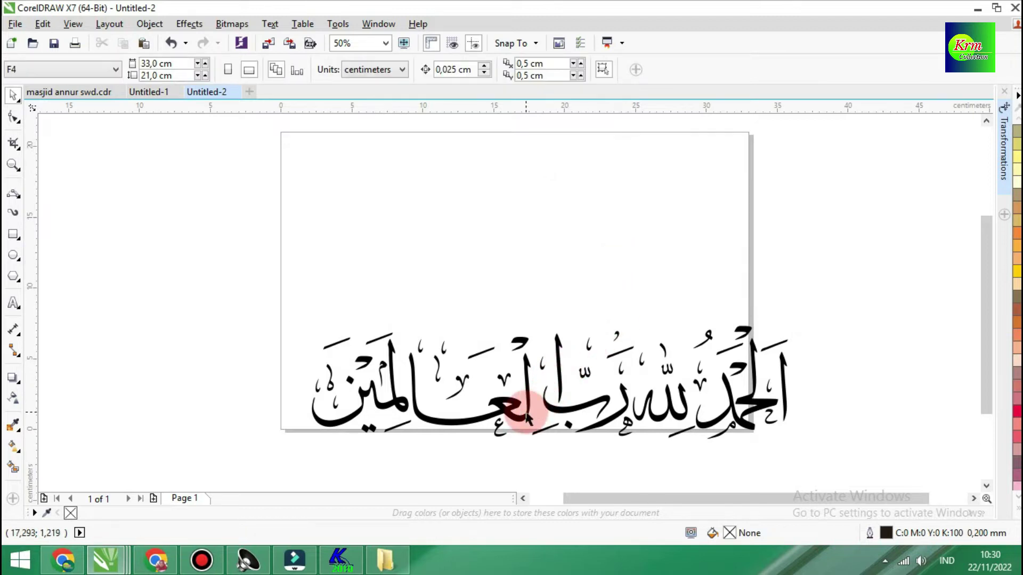
# Step: Draw a rectangle about 39.3 × 11.3 cm above the traced calligraphy, extending past both sides of the page
pyautogui.click(13, 235)
pyautogui.moveTo(249, 157); pyautogui.dragTo(805, 316)
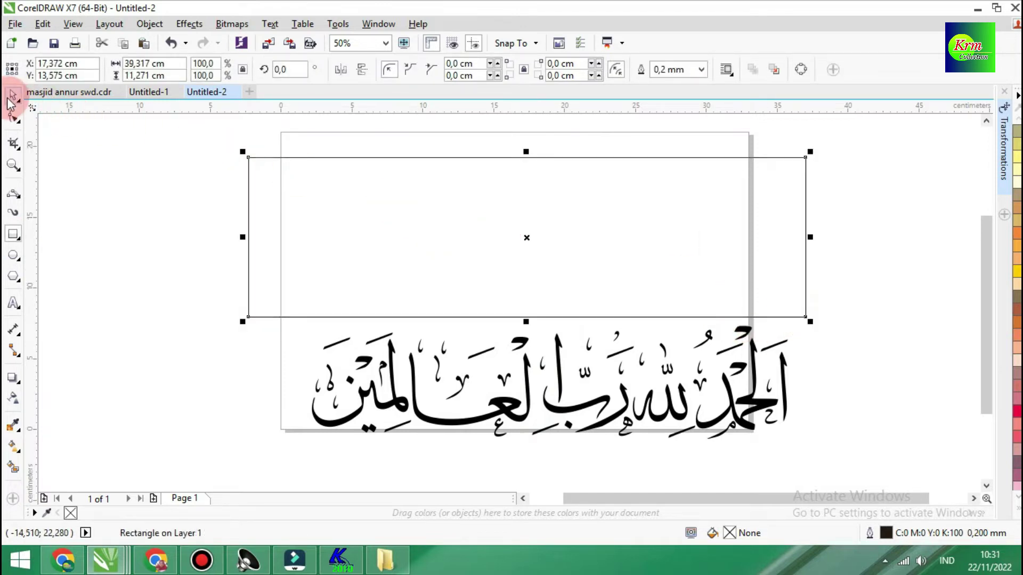
pyautogui.click(88, 192)
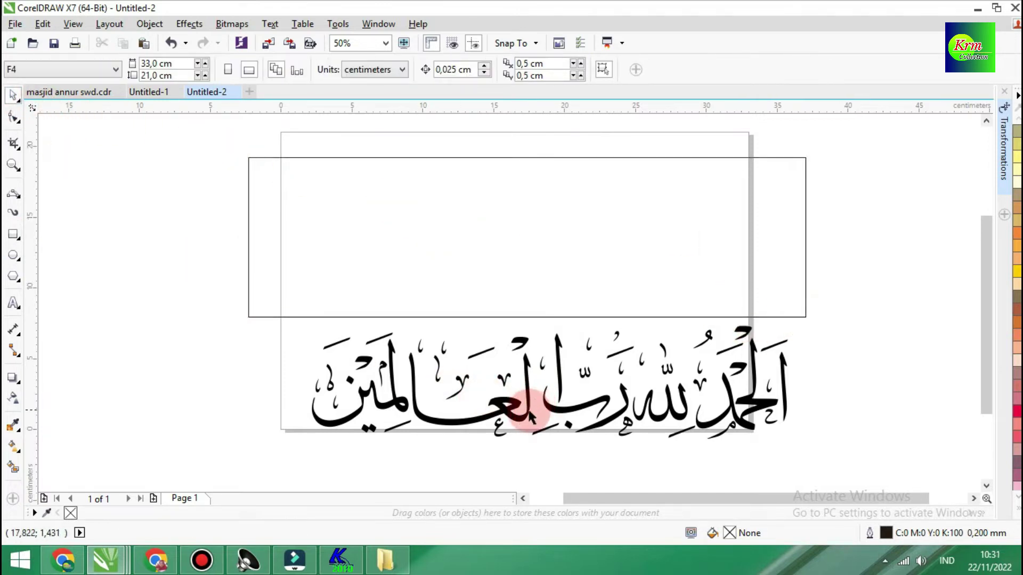
# Step: Align the traced calligraphy to the rectangle's center, both horizontally and vertically
pyautogui.click(512, 413)
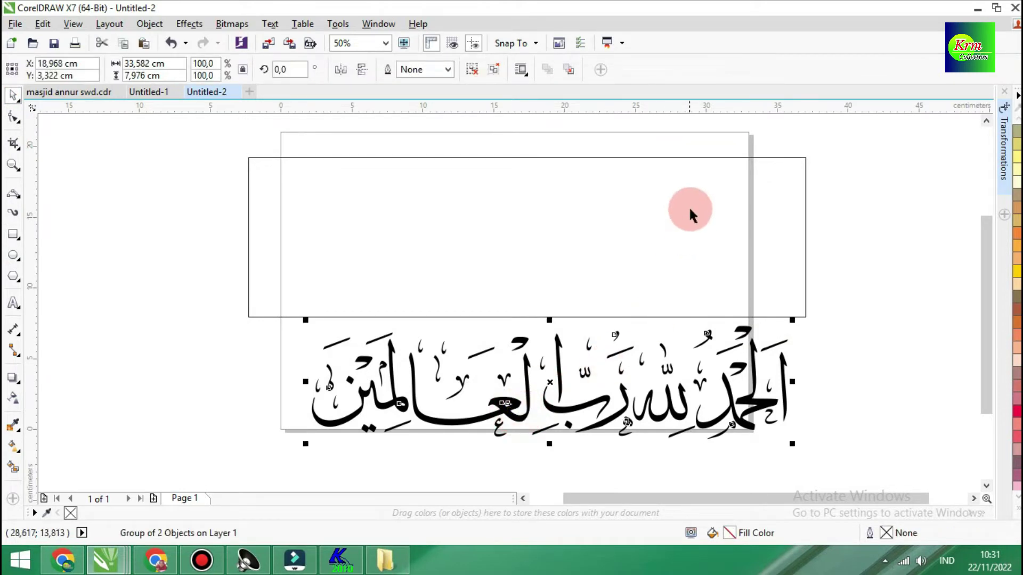
pyautogui.keyDown('shift'); pyautogui.click(643, 221); pyautogui.keyUp('shift')
pyautogui.press('c')
pyautogui.press('e')
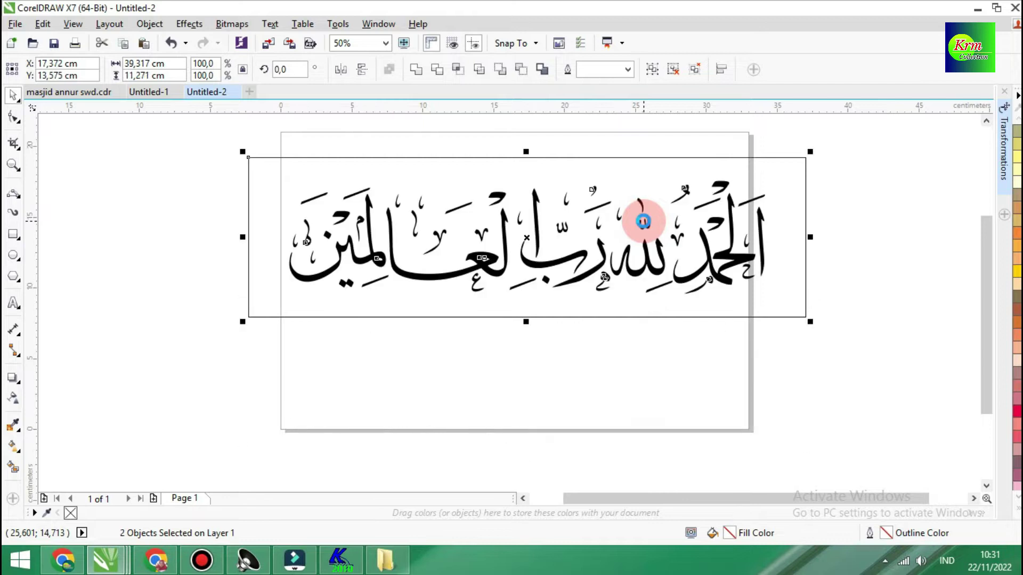
pyautogui.click(858, 206)
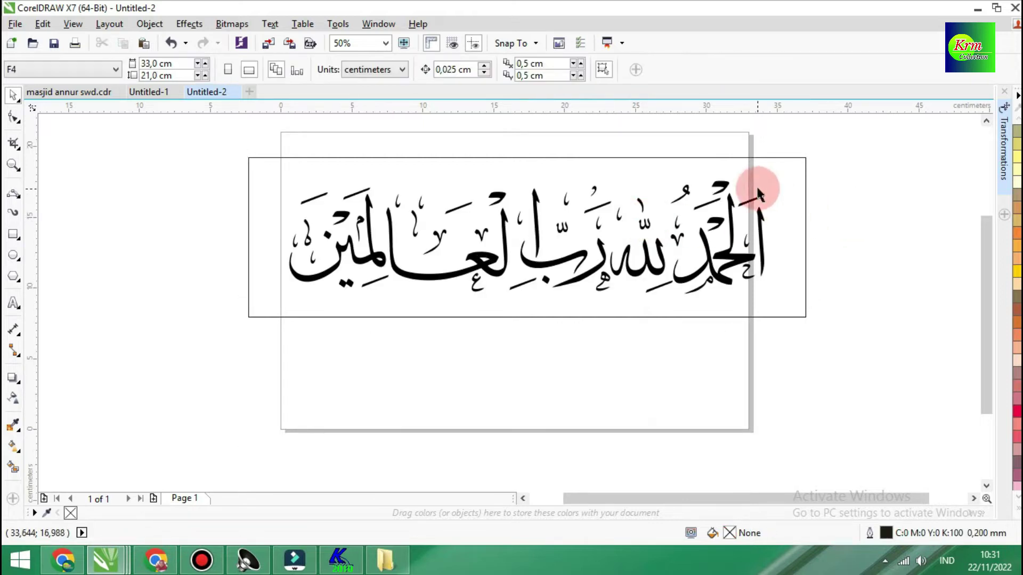
pyautogui.click(805, 196)
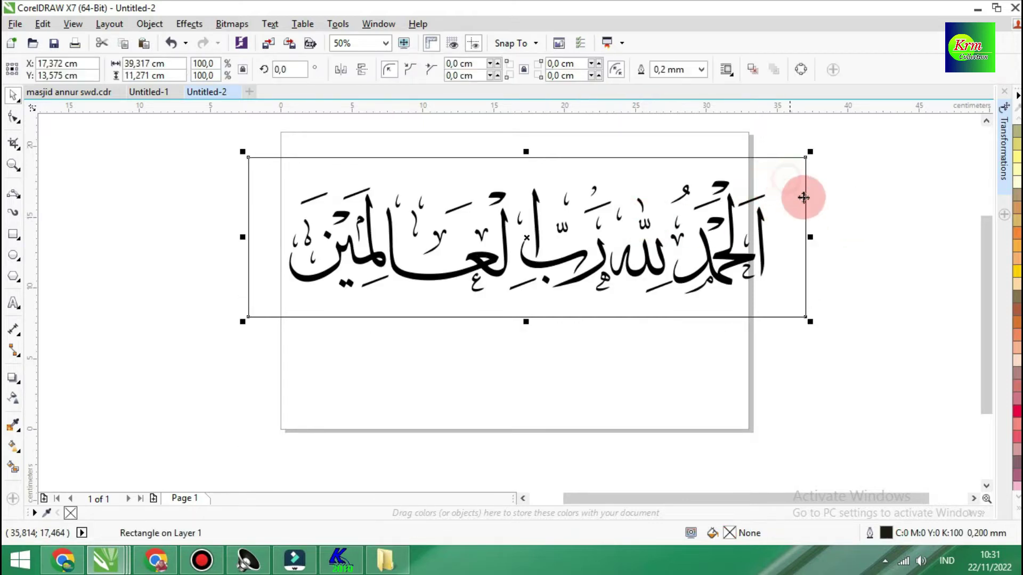
pyautogui.click(870, 314)
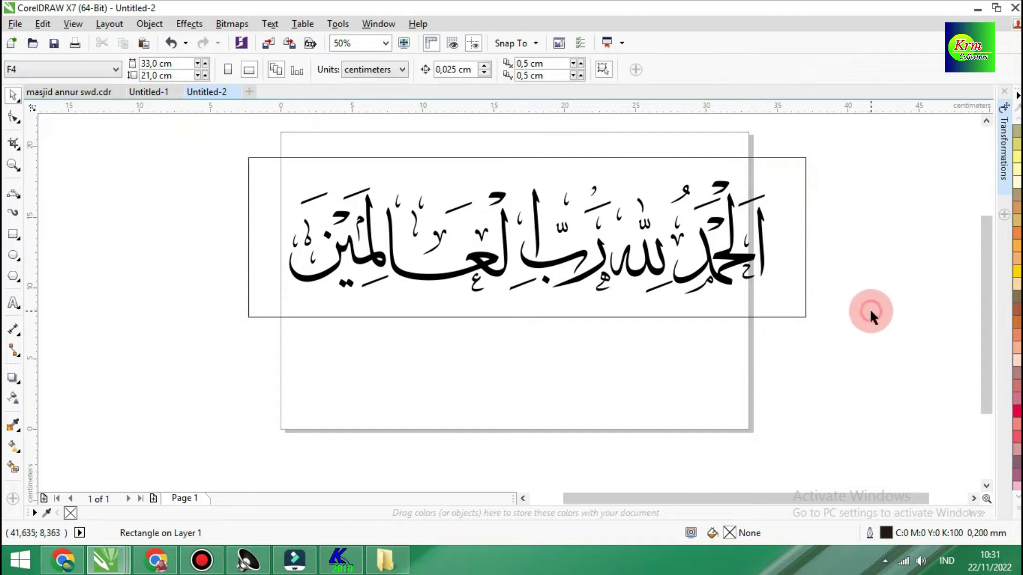
# Step: Fill the rectangle behind the calligraphy with turquoise (C:60 M:0 Y:20 K:0)
pyautogui.click(796, 225)
pyautogui.click(1016, 510)
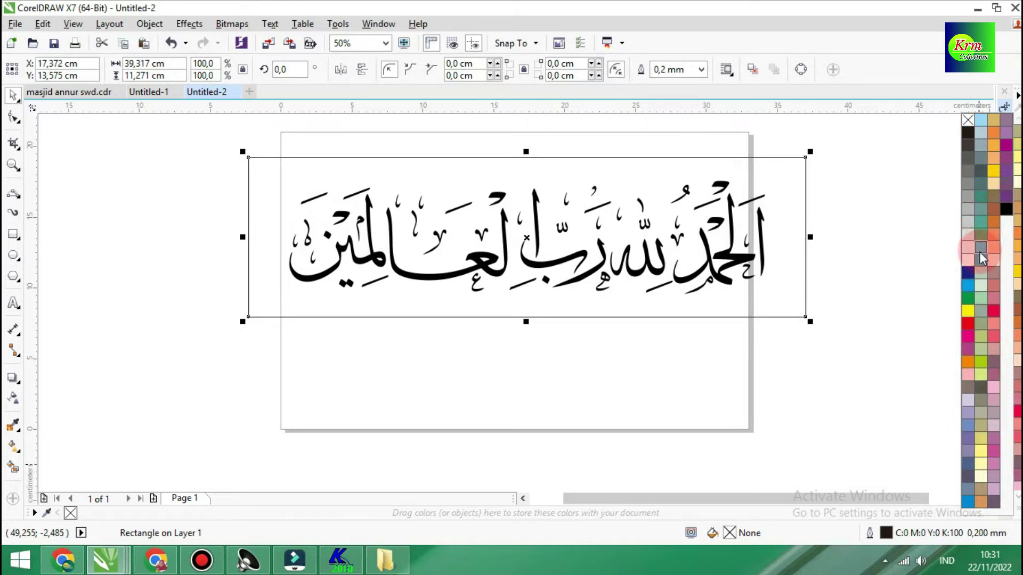
pyautogui.click(852, 265)
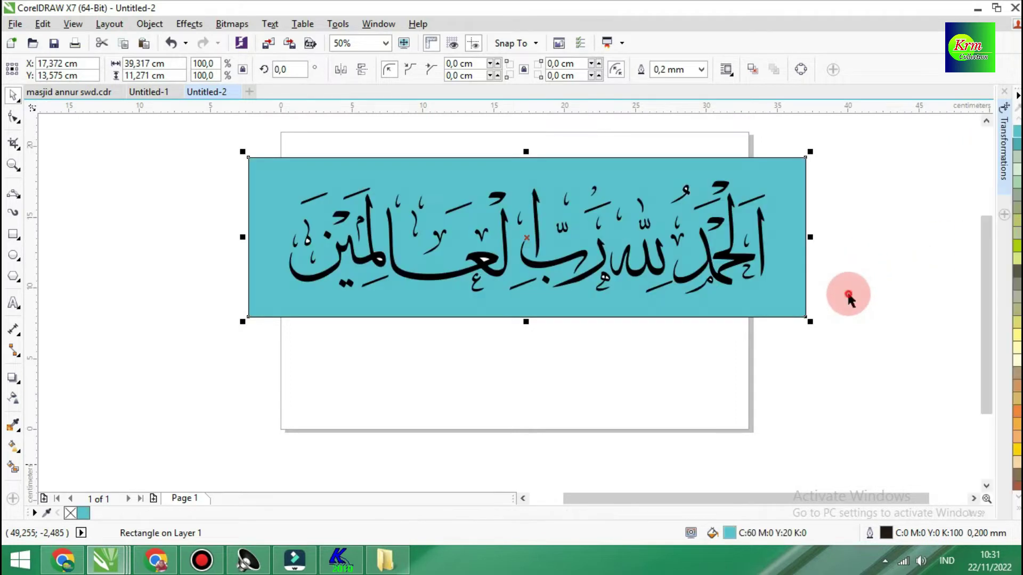
pyautogui.click(844, 258)
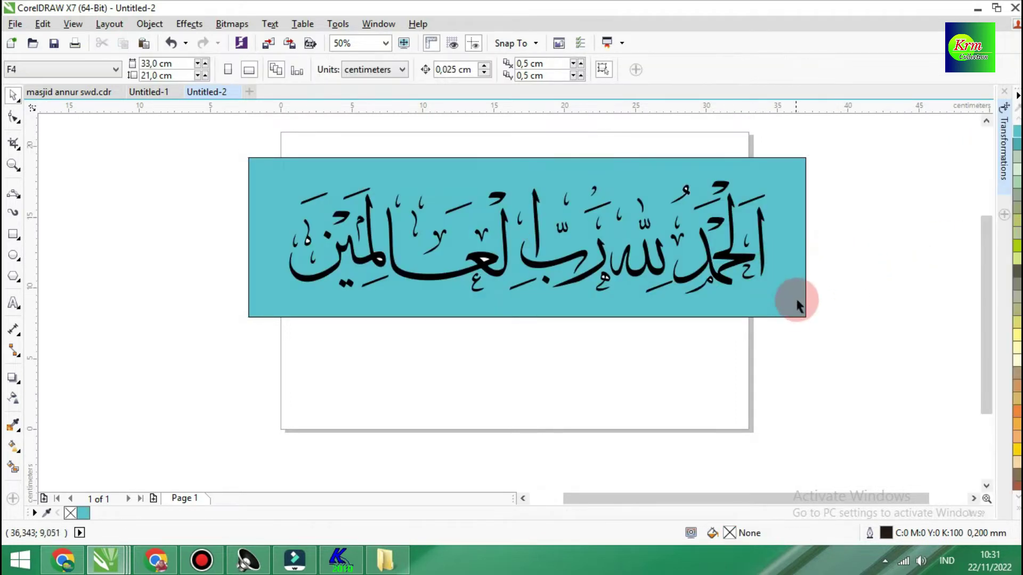
pyautogui.press('F4')
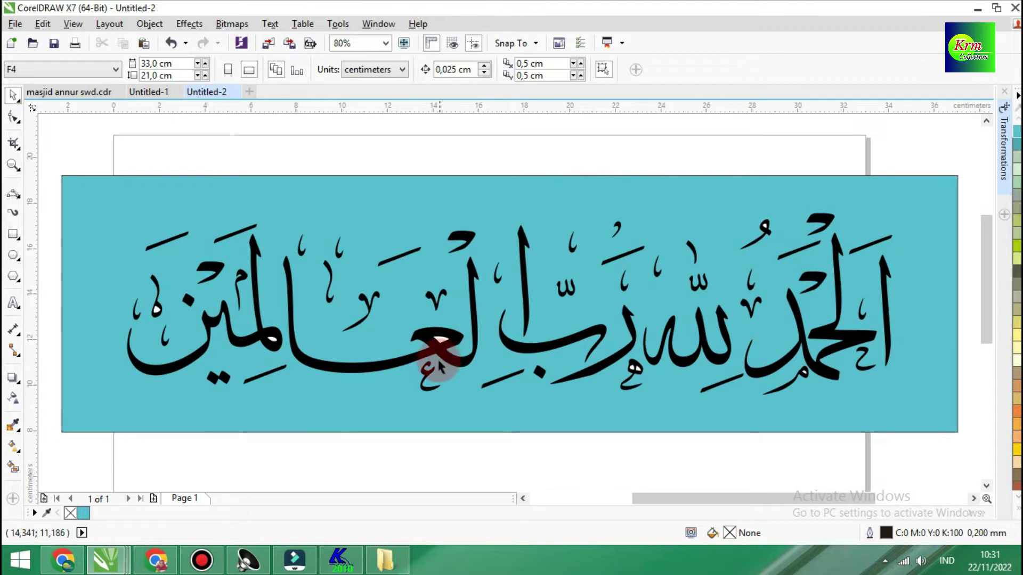
# Step: Ungroup the seven white shapes filling the letter openings and delete the one inside the leftmost small looped mark
pyautogui.click(453, 337)
pyautogui.click(472, 69)
pyautogui.click(442, 312)
pyautogui.click(438, 346)
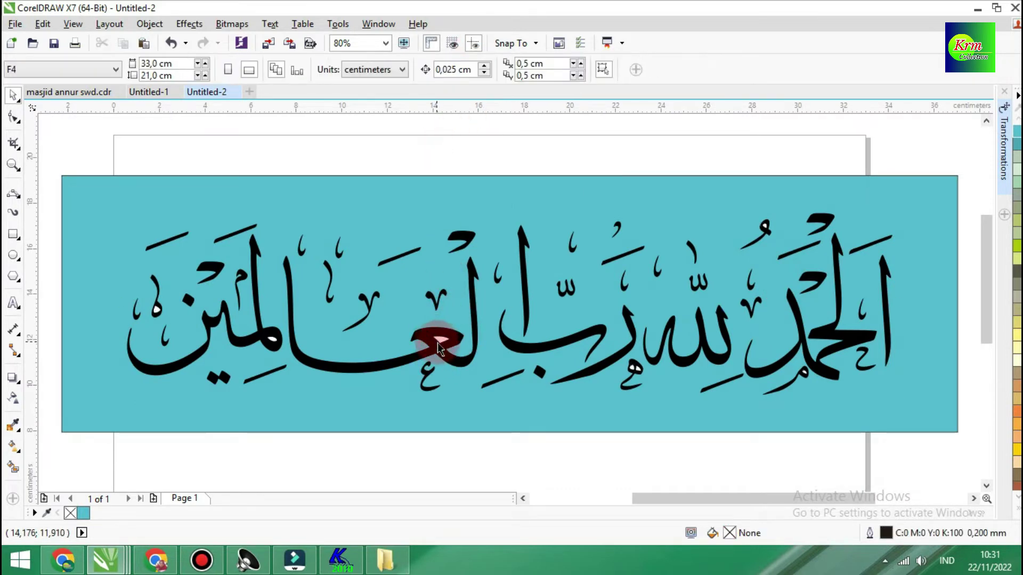
pyautogui.click(442, 346)
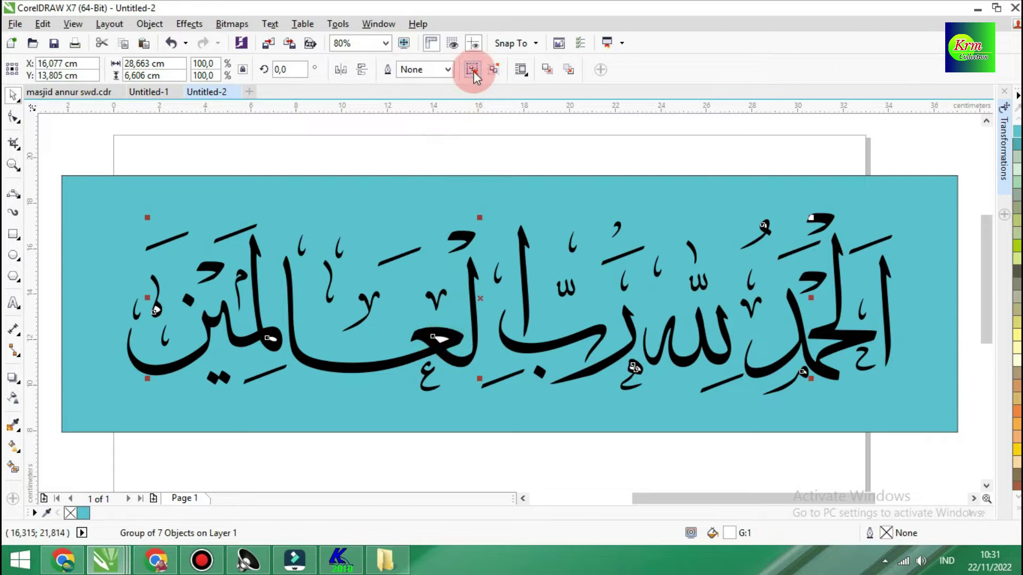
pyautogui.click(474, 137)
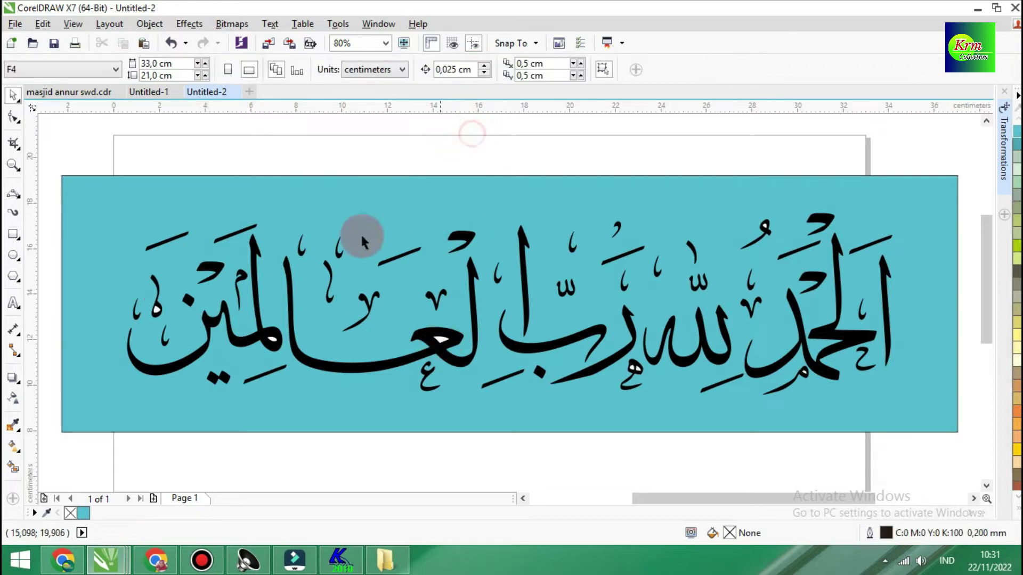
pyautogui.click(157, 311)
pyautogui.press('Escape')
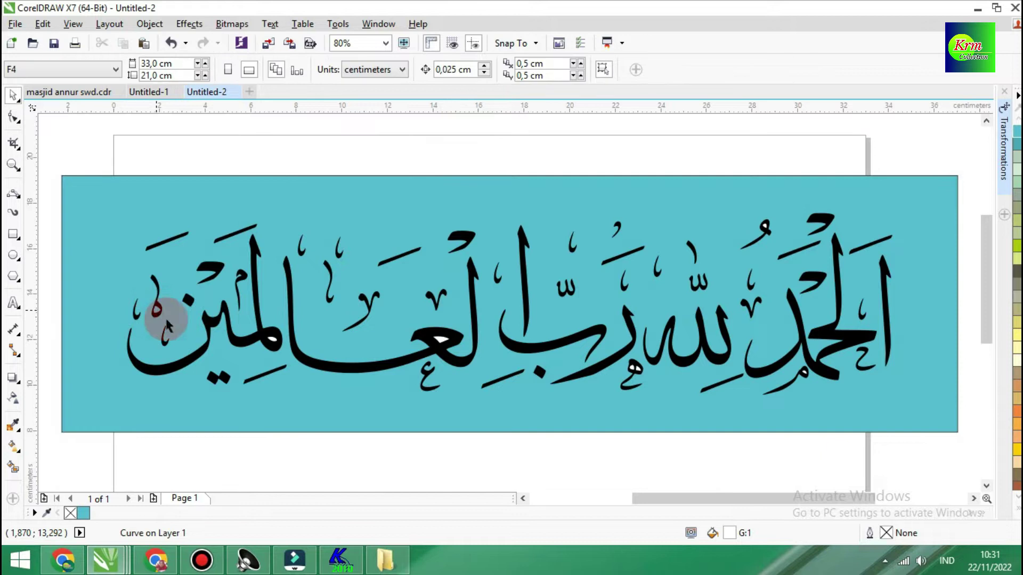
# Step: Ungroup the black calligraphy into separate curves
pyautogui.click(272, 343)
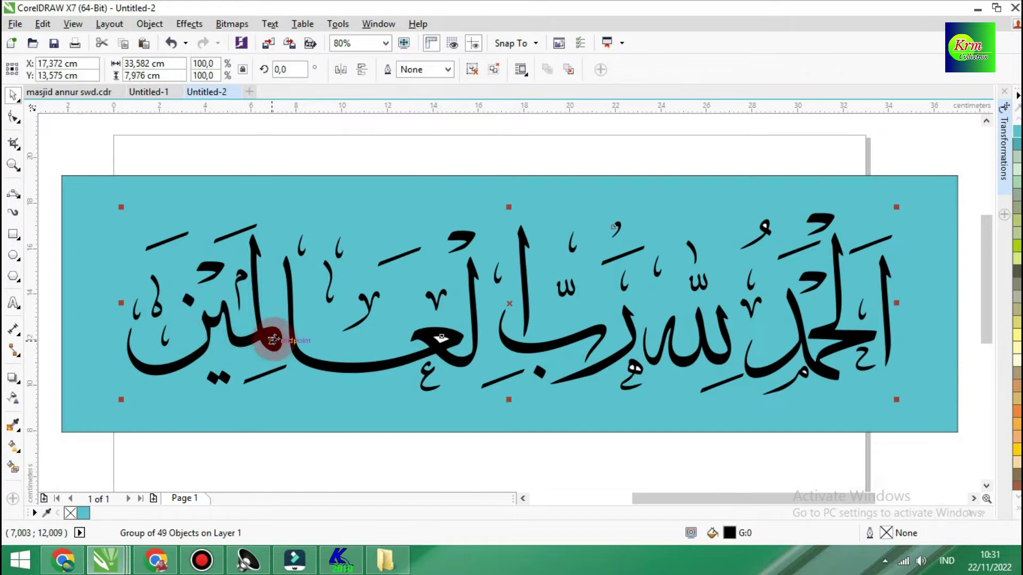
pyautogui.click(472, 70)
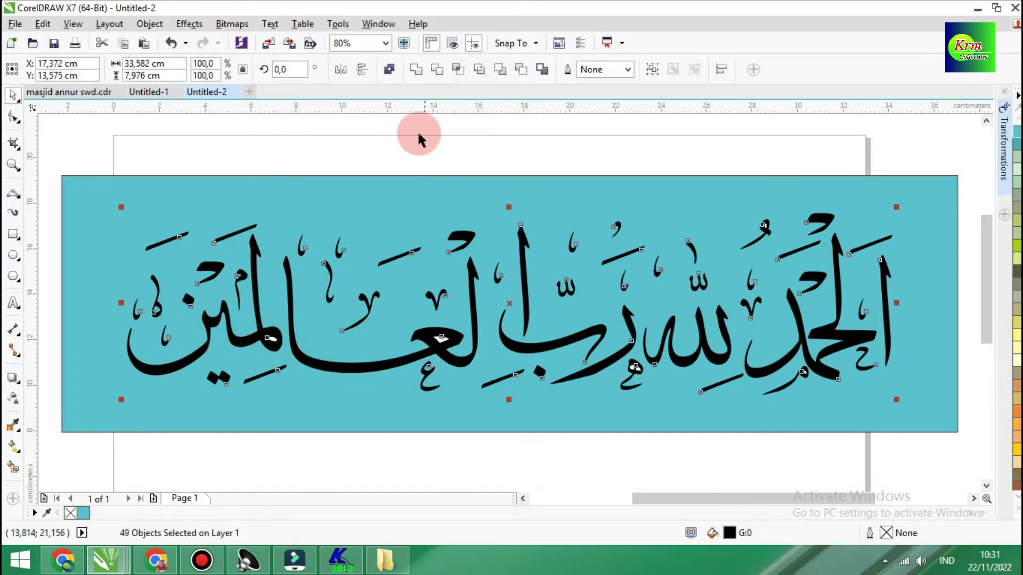
pyautogui.click(411, 148)
pyautogui.click(275, 345)
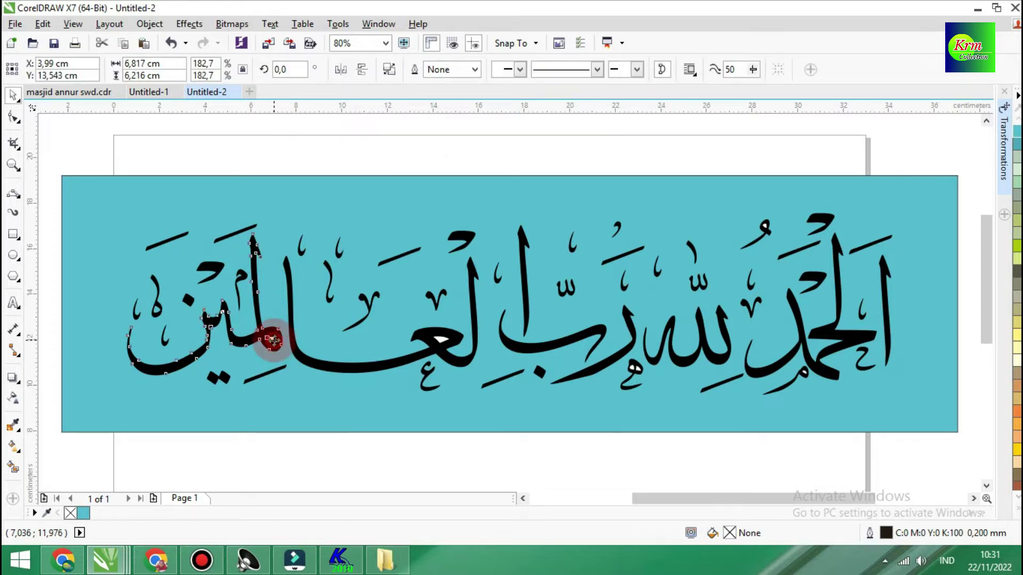
pyautogui.click(380, 141)
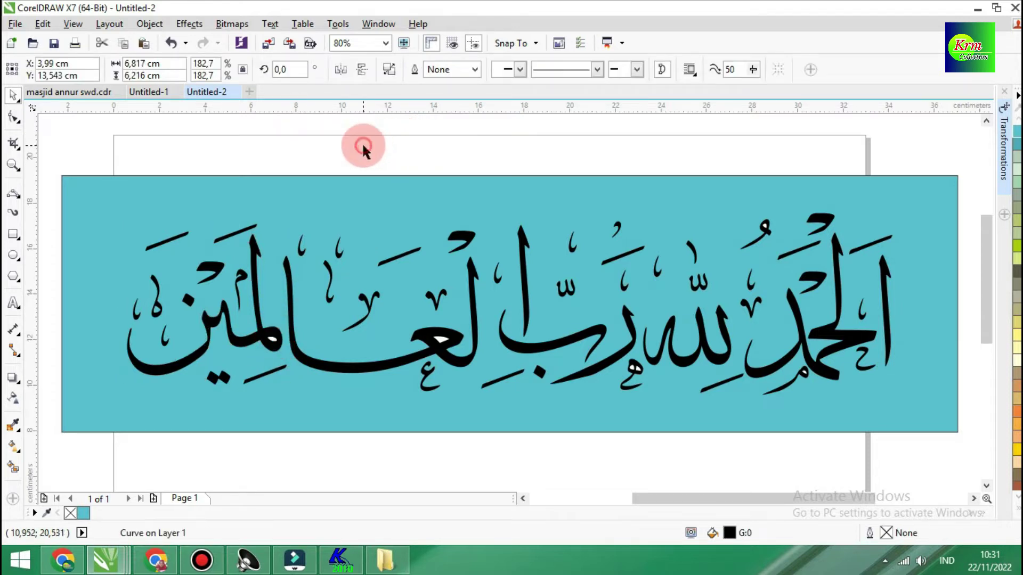
# Step: Delete the white shape inside the loop of the letter mim in العالمين
pyautogui.press('z')
pyautogui.moveTo(260, 319); pyautogui.dragTo(297, 351)
pyautogui.press('space')
pyautogui.click(415, 334)
pyautogui.press('Delete')
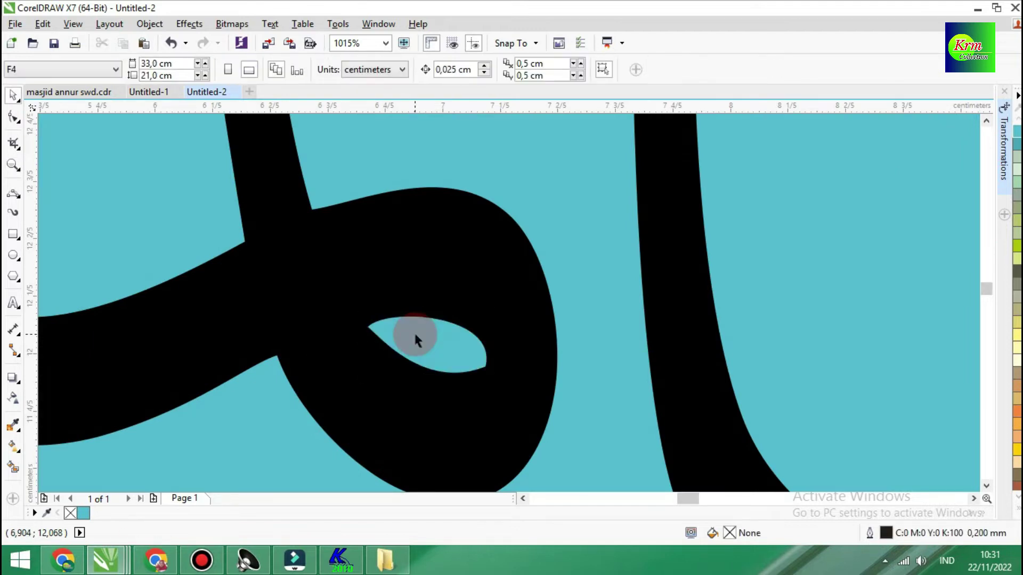
# Step: Delete the white shape inside the head of the letter ain in العالمين
pyautogui.press('F3')
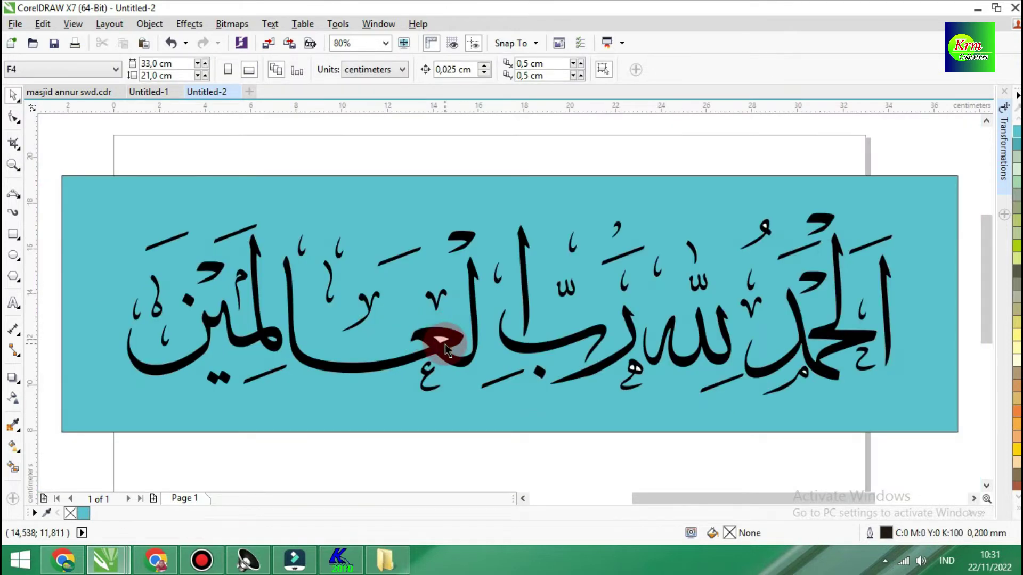
pyautogui.press('z')
pyautogui.moveTo(399, 308); pyautogui.dragTo(474, 362)
pyautogui.press('space')
pyautogui.click(539, 344)
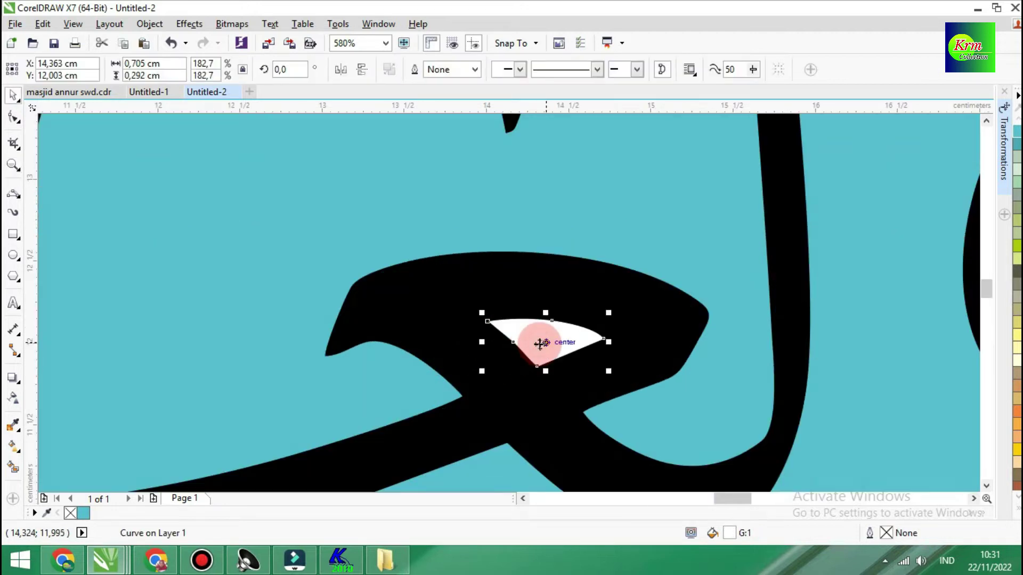
pyautogui.press('Escape')
# Step: Delete both white shapes inside the small double-looped mark below the word رب
pyautogui.press('F3')
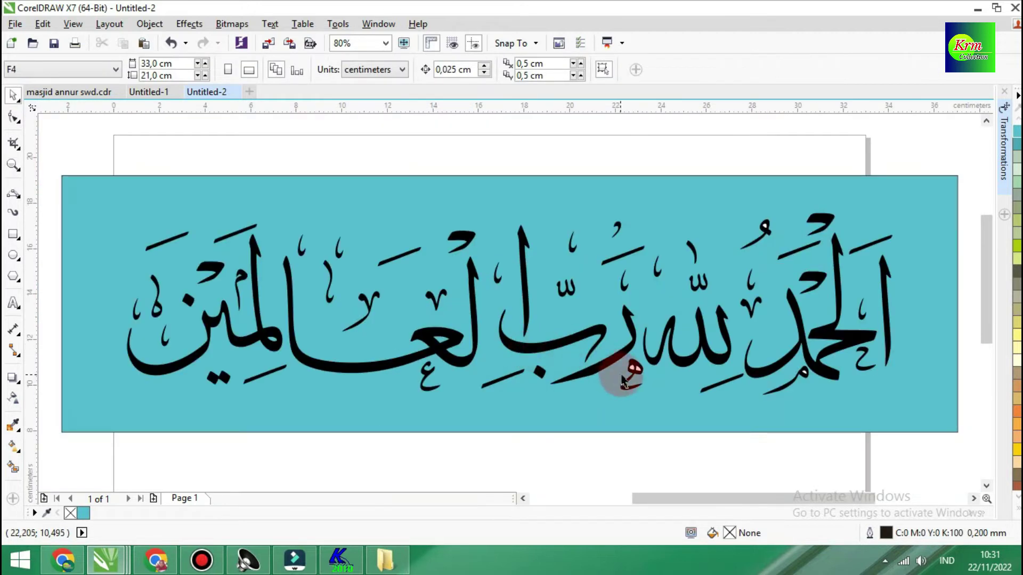
pyautogui.press('z')
pyautogui.moveTo(605, 354); pyautogui.dragTo(662, 388)
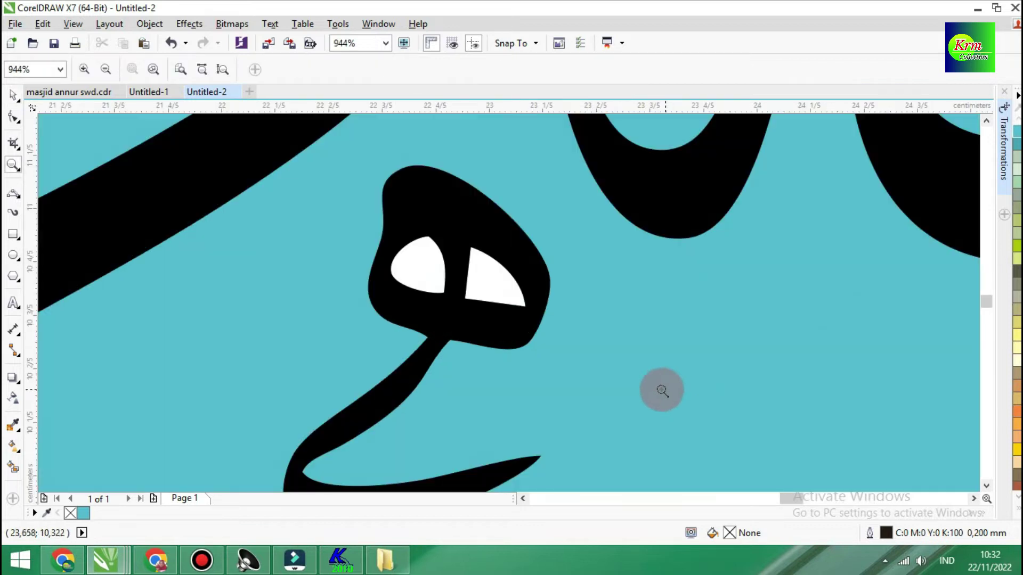
pyautogui.press('space')
pyautogui.click(490, 289)
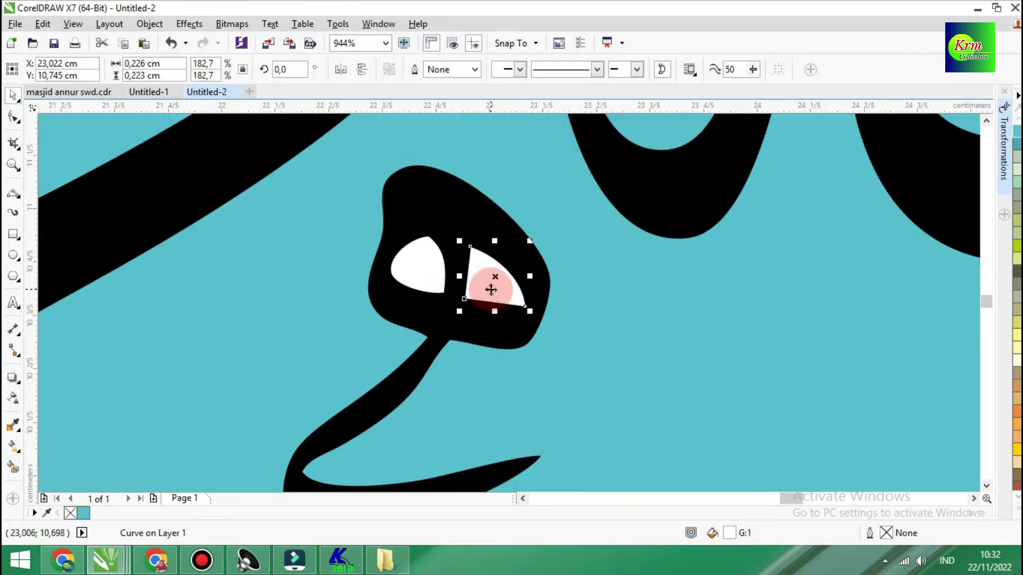
pyautogui.press('Delete')
pyautogui.click(427, 274)
pyautogui.press('Delete')
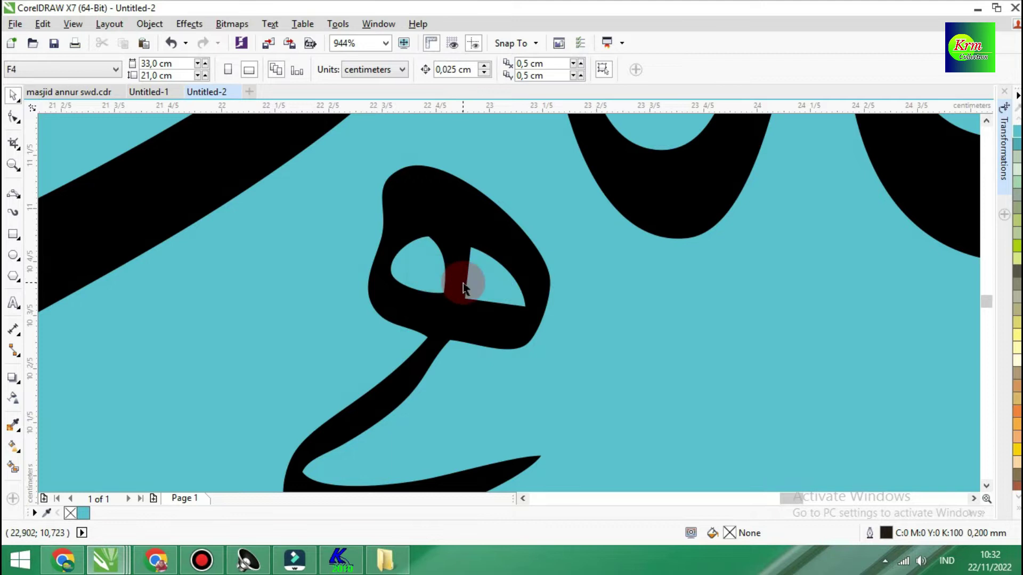
# Step: Delete the white shape inside the small looped mark below the word الحمد
pyautogui.press('F3')
pyautogui.press('z')
pyautogui.moveTo(789, 356); pyautogui.dragTo(816, 391)
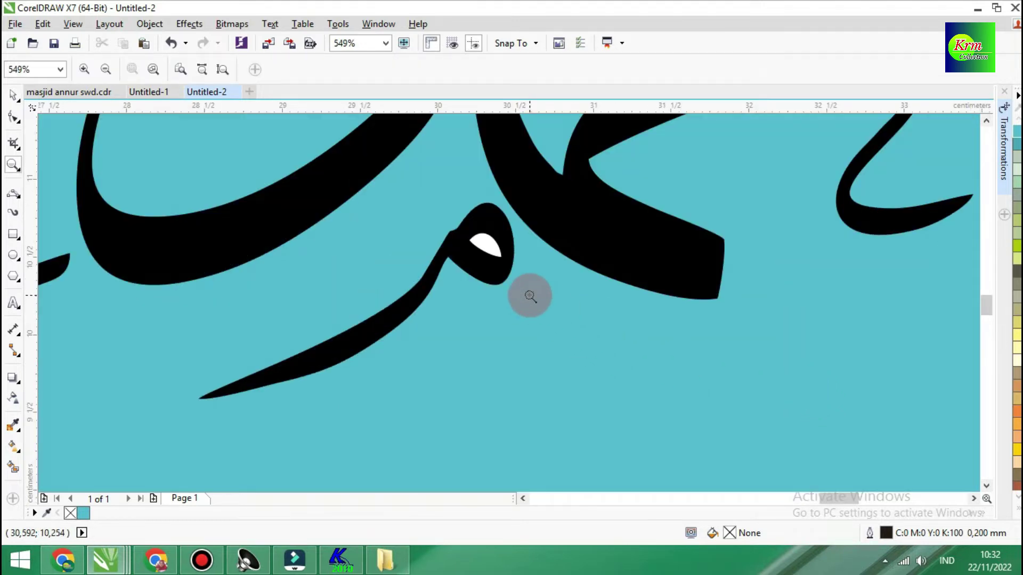
pyautogui.press('space')
pyautogui.click(502, 256)
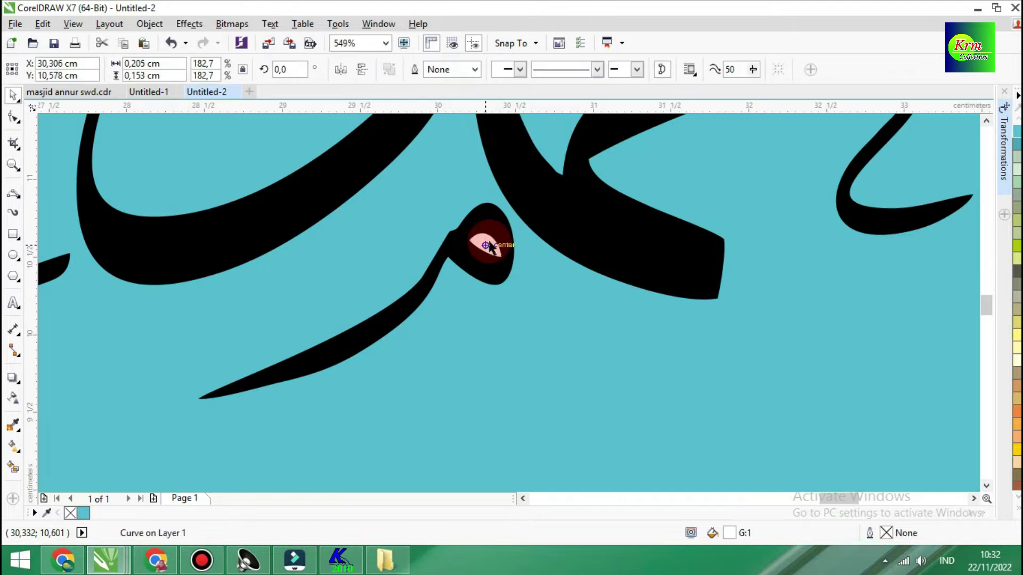
pyautogui.click(522, 276)
# Step: Delete the white shape inside the loop of the damma mark above the word الحمد
pyautogui.press('z')
pyautogui.hotkey('shift', 'F4')
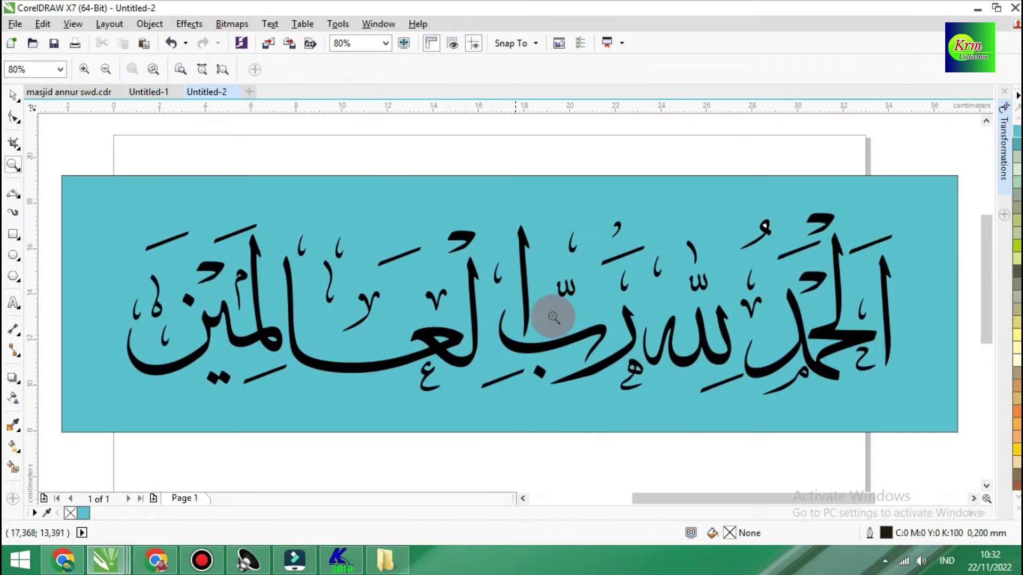
pyautogui.moveTo(760, 217); pyautogui.dragTo(781, 252)
pyautogui.press('space')
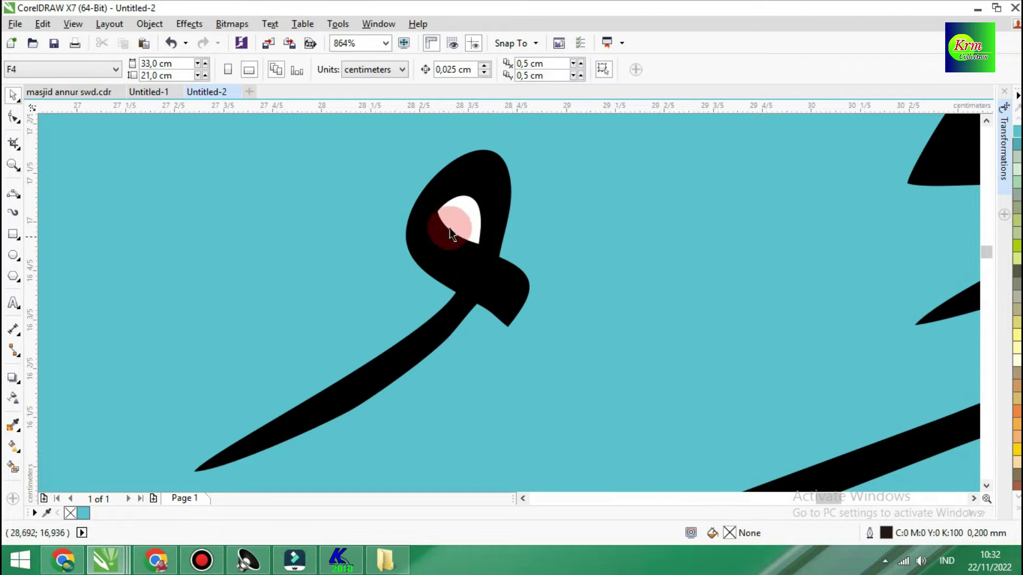
pyautogui.click(450, 235)
pyautogui.press('Delete')
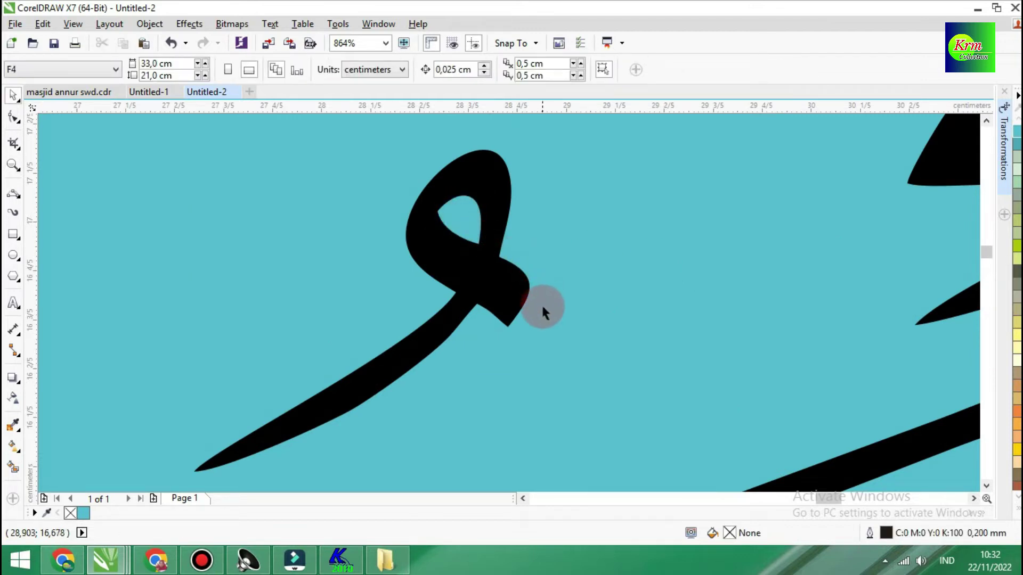
# Step: Draw an unfilled rectangle about 34.2 × 7.7 cm around the calligraphy, inside the turquoise background
pyautogui.hotkey('shift', 'F4')
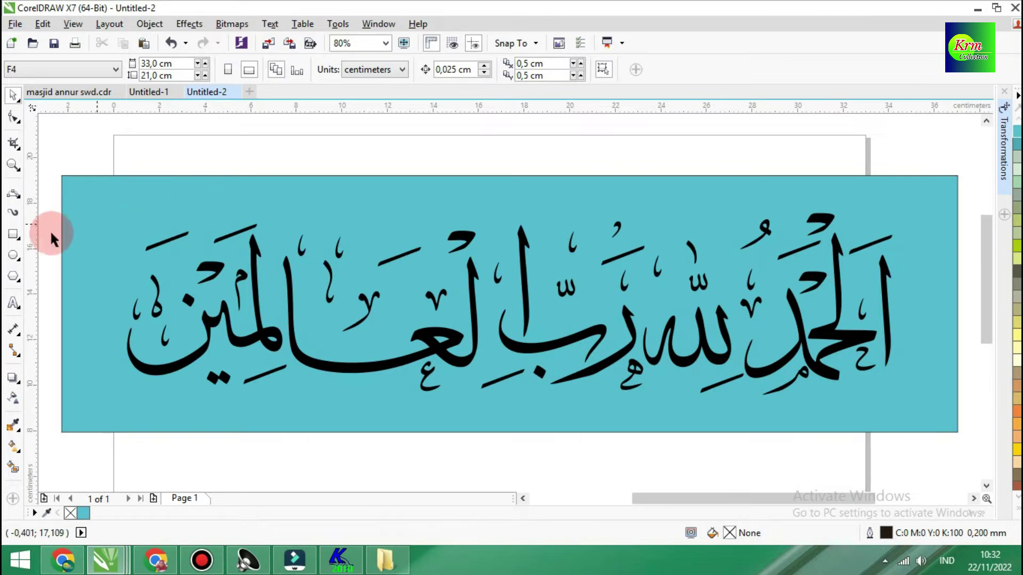
pyautogui.click(20, 232)
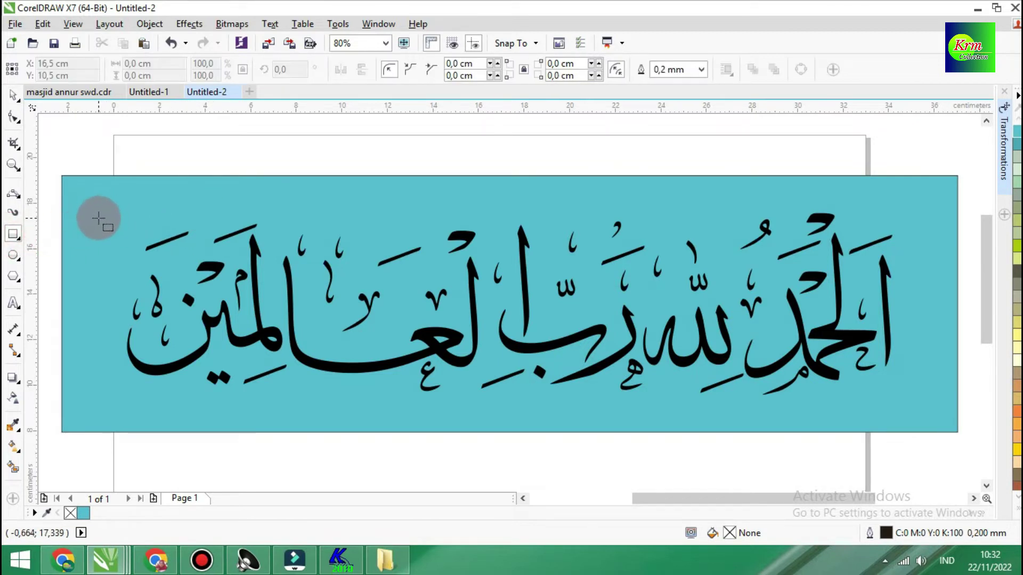
pyautogui.moveTo(118, 218); pyautogui.dragTo(896, 394)
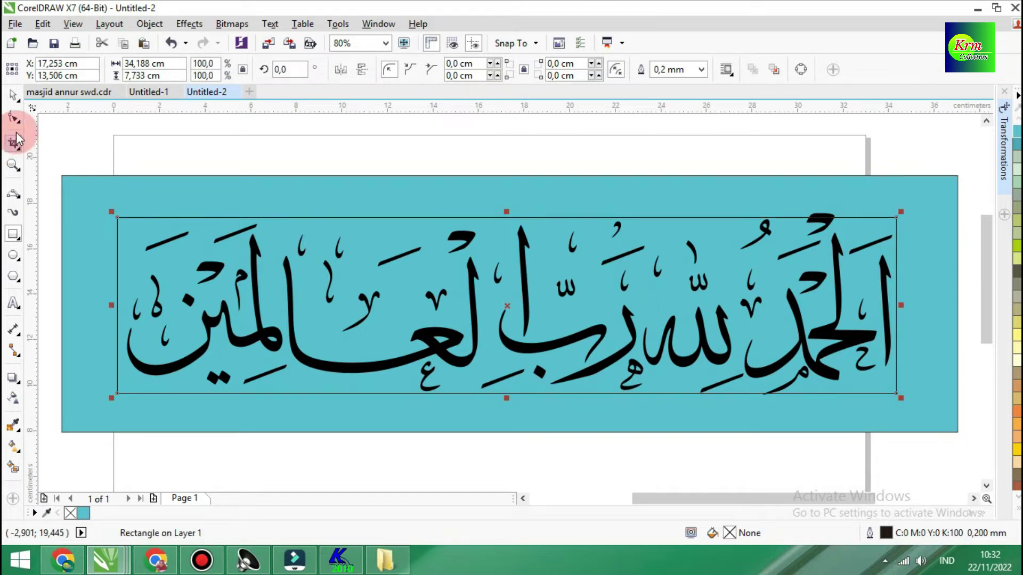
# Step: Align the two leftmost slanted fatha strokes above العالمين with the top edge of the inner rectangle
pyautogui.click(191, 246)
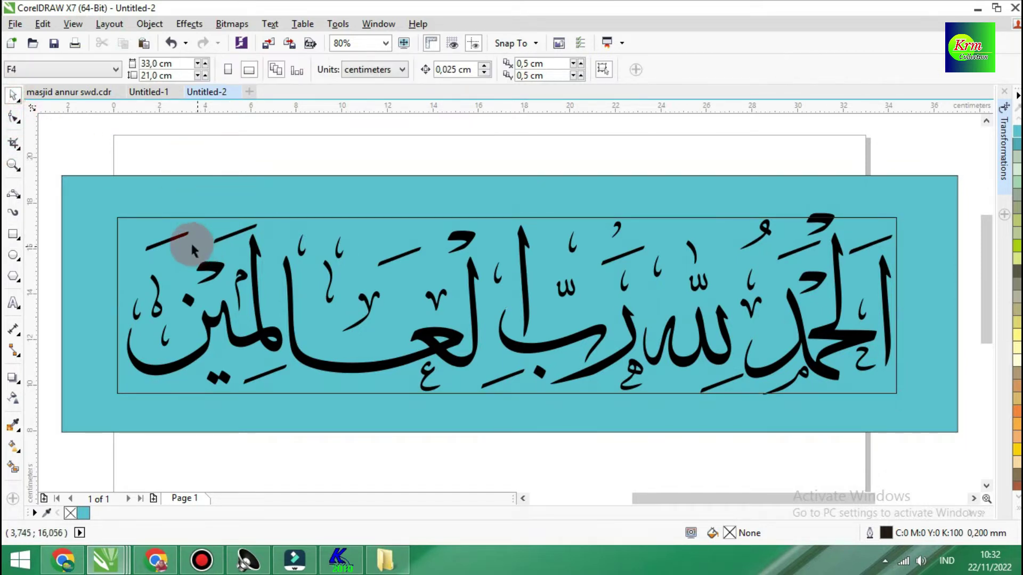
pyautogui.click(186, 238)
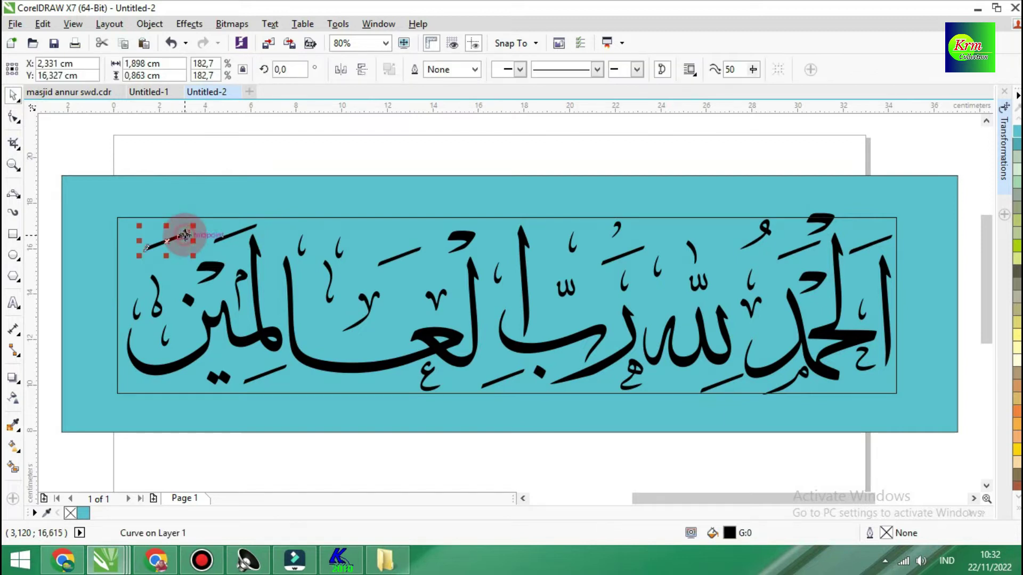
pyautogui.keyDown('shift'); pyautogui.click(287, 218); pyautogui.keyUp('shift')
pyautogui.press('t')
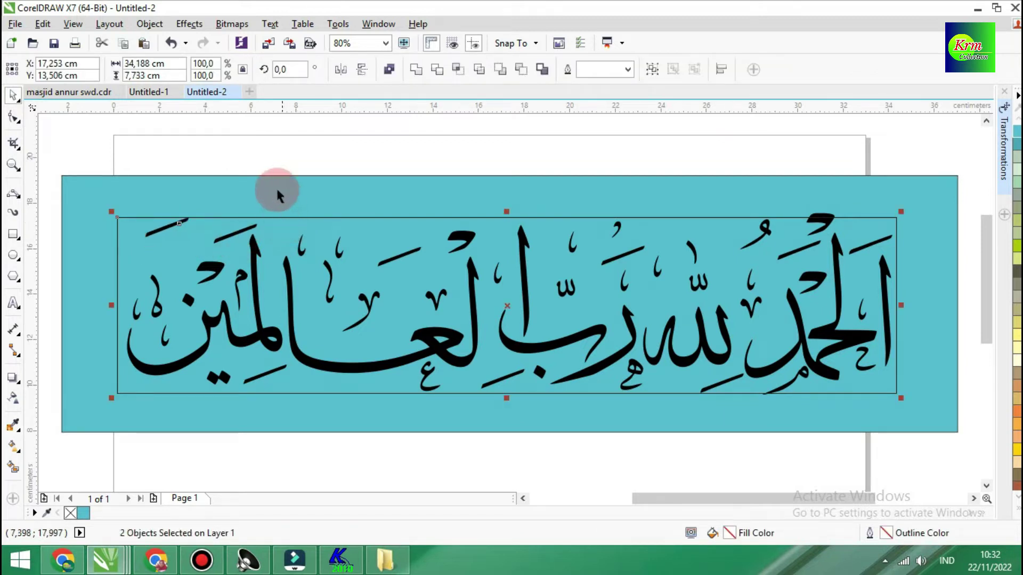
pyautogui.click(278, 152)
pyautogui.click(238, 241)
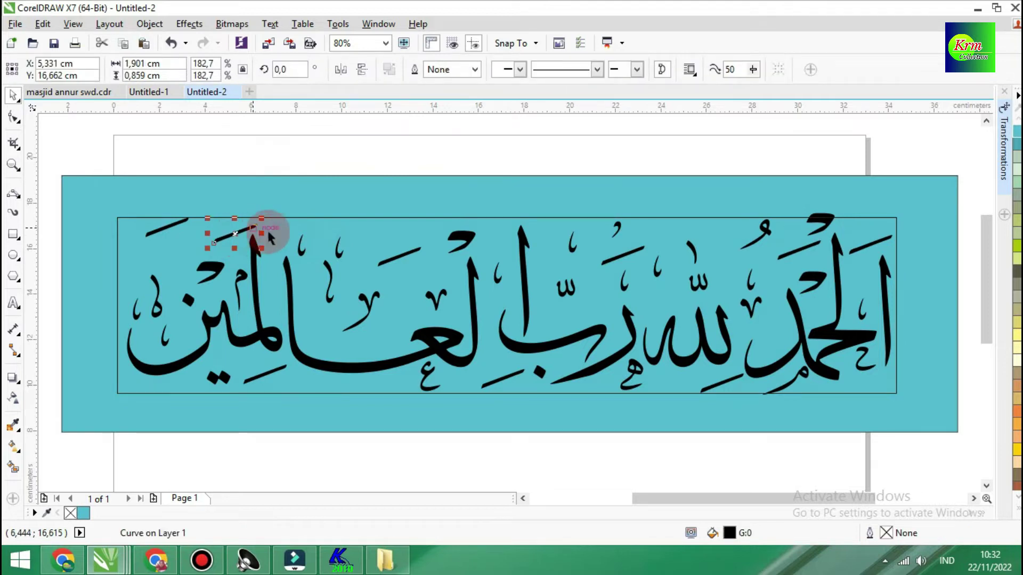
pyautogui.keyDown('shift'); pyautogui.click(340, 223); pyautogui.keyUp('shift')
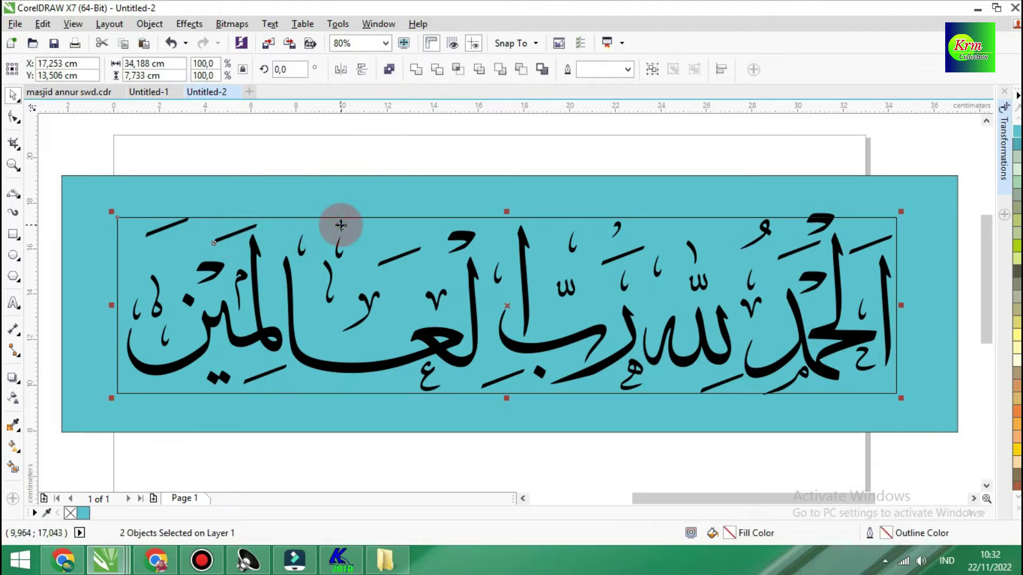
pyautogui.click(357, 152)
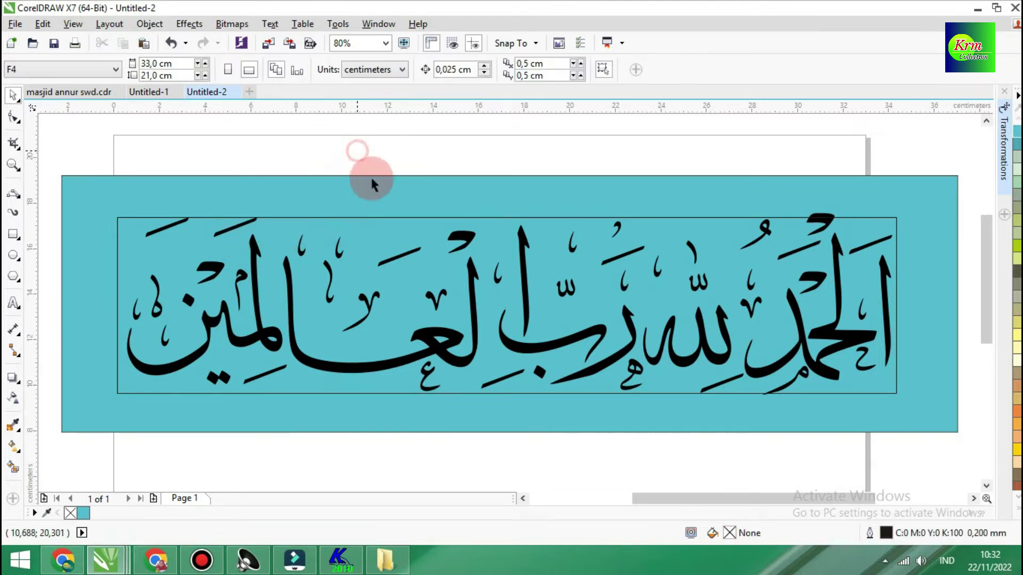
# Step: Align the small hook mark just left of the fatha over the ain with the top edge of the inner rectangle
pyautogui.click(400, 258)
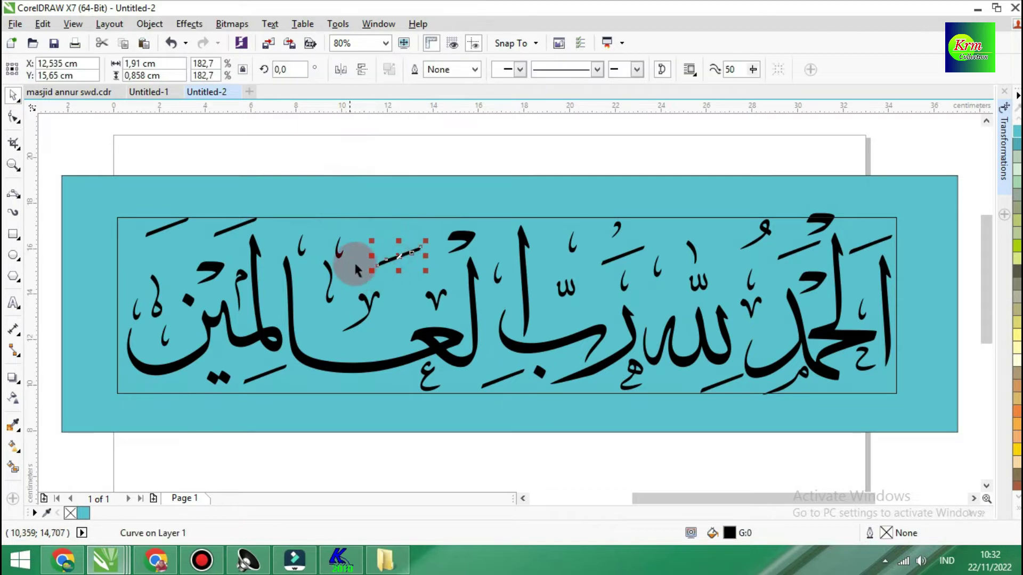
pyautogui.click(372, 159)
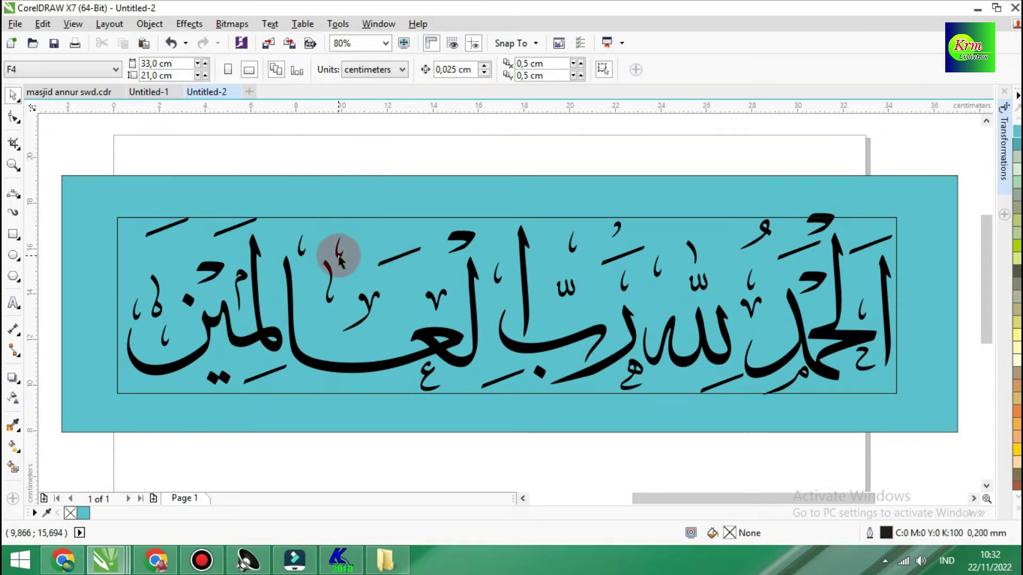
pyautogui.click(337, 254)
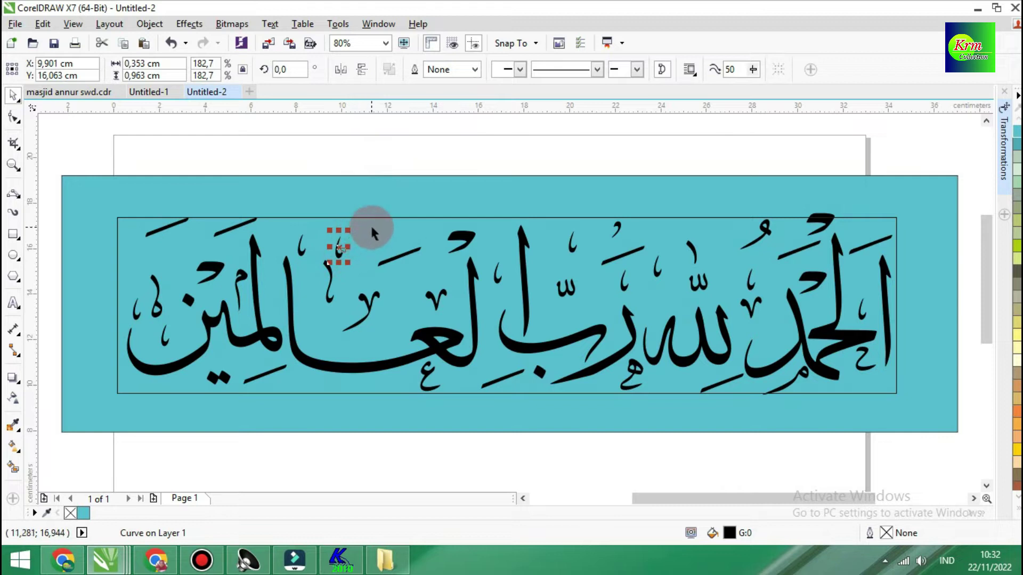
pyautogui.keyDown('shift'); pyautogui.click(371, 227); pyautogui.keyUp('shift')
pyautogui.press('t')
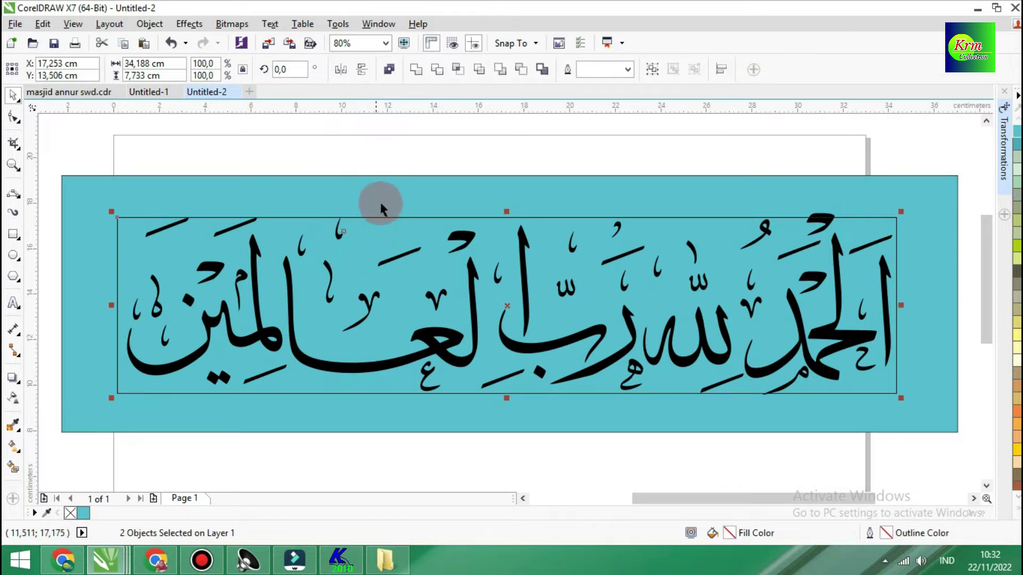
pyautogui.click(429, 147)
# Step: Lower the small curved mark beside the alif of العالمين and enlarge the fatha above the ain to about 5.2 × 2.3 cm
pyautogui.moveTo(327, 268); pyautogui.dragTo(324, 305)
pyautogui.click(382, 265)
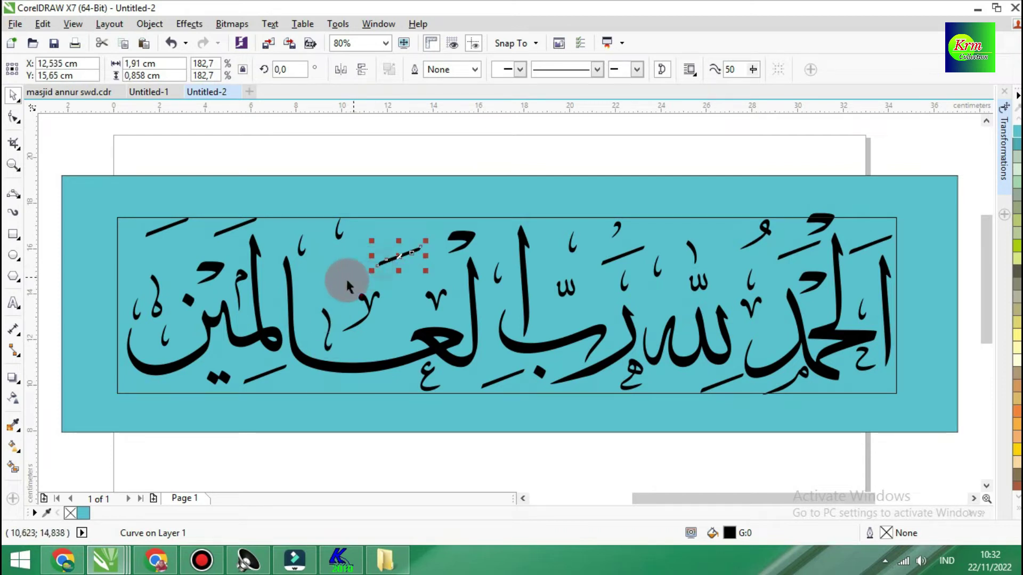
pyautogui.moveTo(370, 276); pyautogui.dragTo(292, 309)
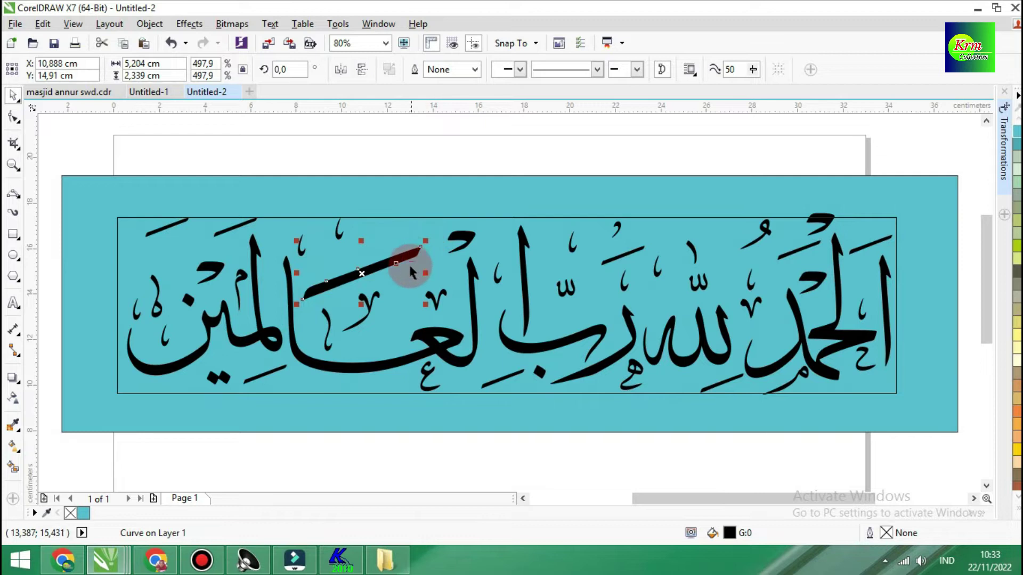
# Step: Shift the enlarged fatha above the ain of العالمين slightly upward and to the right
pyautogui.moveTo(371, 278); pyautogui.dragTo(377, 269)
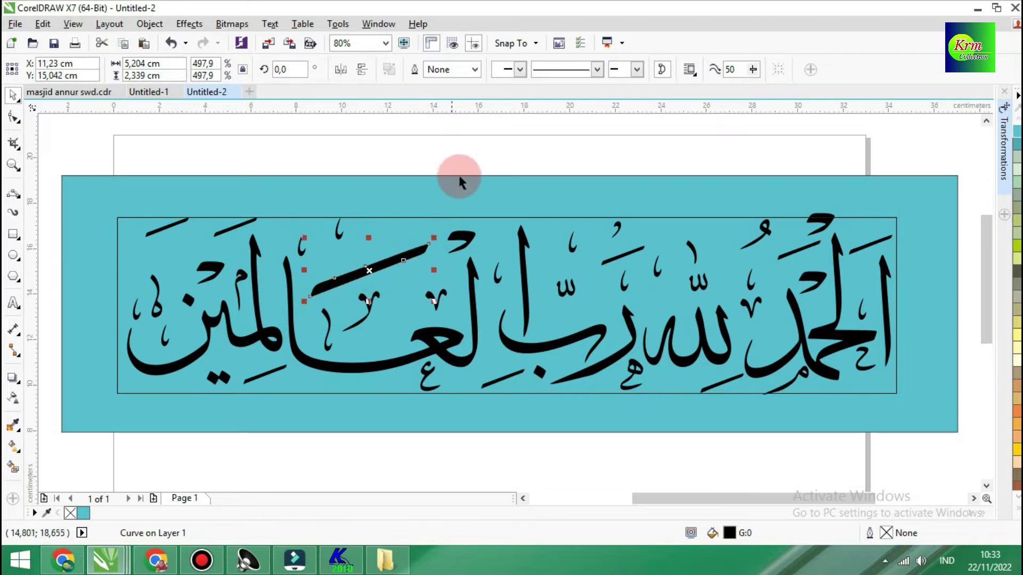
pyautogui.click(457, 154)
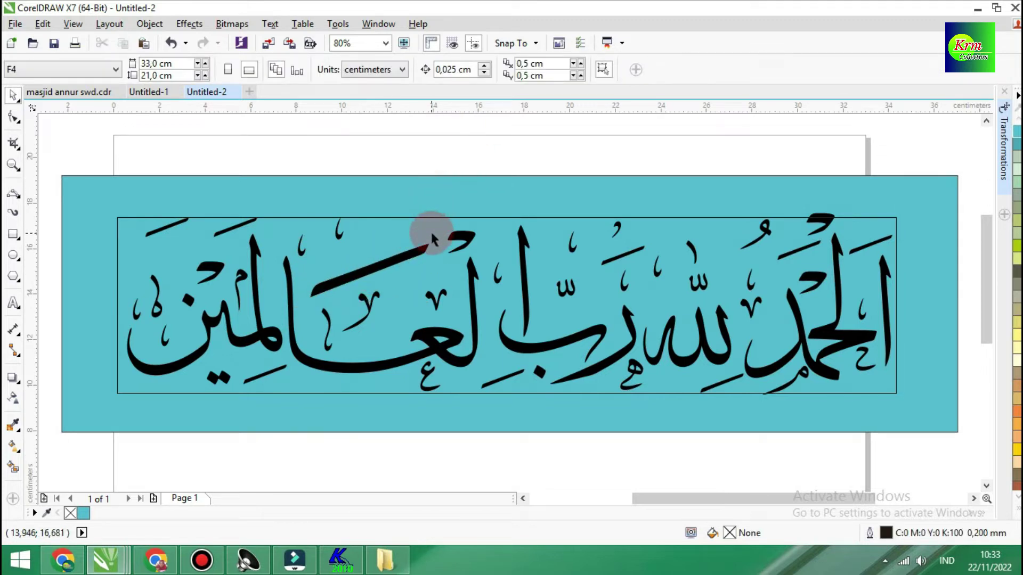
pyautogui.press('z')
pyautogui.moveTo(293, 257)
pyautogui.mouseDown()
pyautogui.moveTo(388, 292)
pyautogui.moveTo(464, 291)
pyautogui.mouseUp()
pyautogui.click(469, 285)
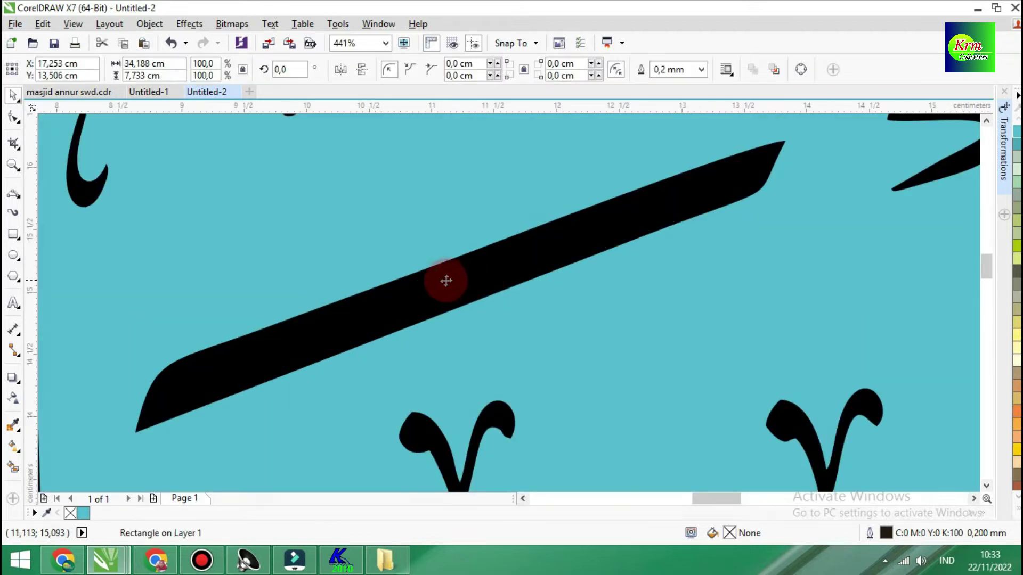
pyautogui.click(13, 116)
pyautogui.click(322, 324)
pyautogui.moveTo(322, 323)
pyautogui.mouseDown()
pyautogui.moveTo(337, 339)
pyautogui.moveTo(326, 347)
pyautogui.mouseUp()
pyautogui.click(13, 95)
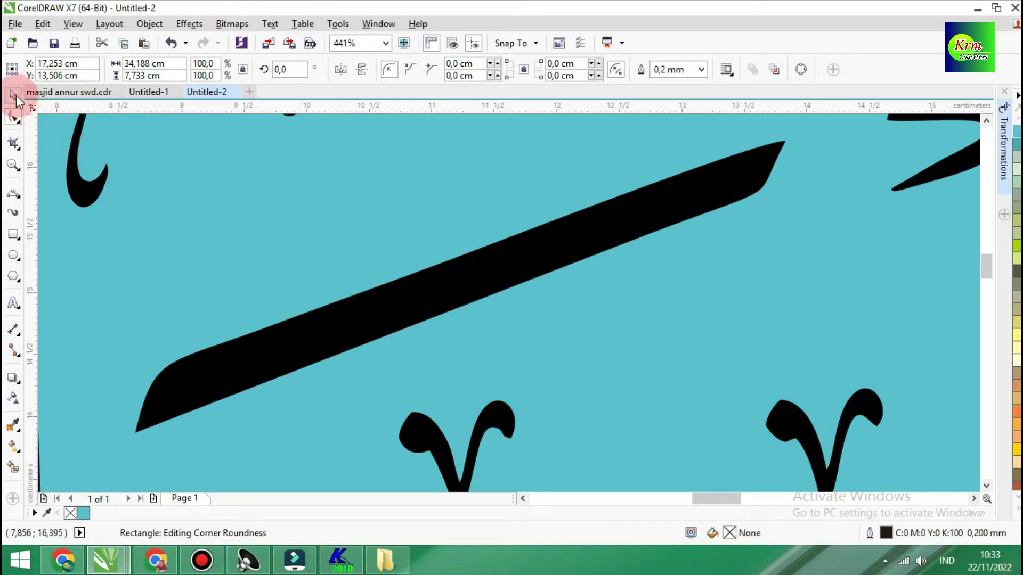
# Step: Bend the upper and lower edges of the long fatha above the ain into gentle upward curves with the Shape tool
pyautogui.click(258, 354)
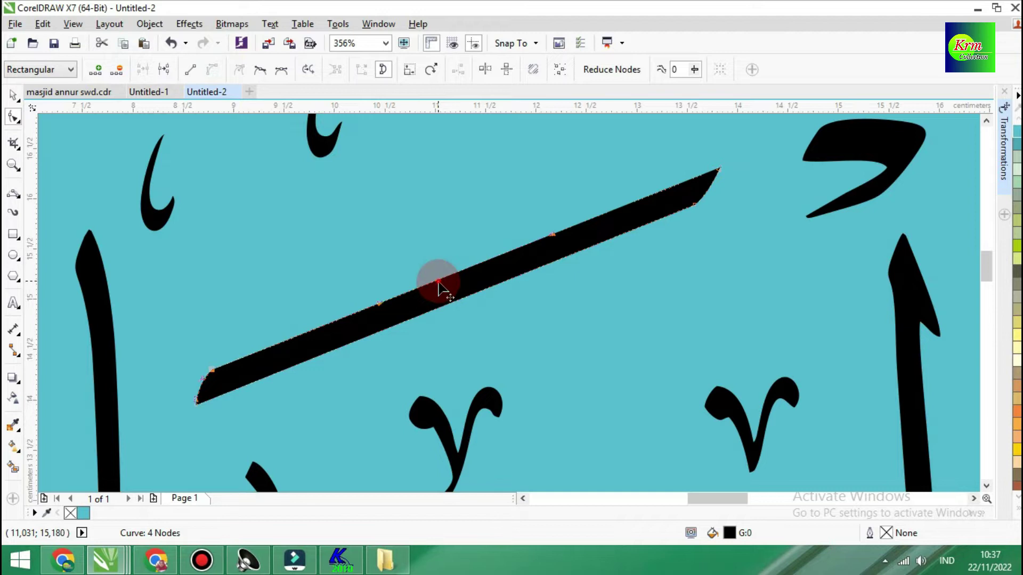
pyautogui.moveTo(438, 288)
pyautogui.mouseDown()
pyautogui.moveTo(434, 276)
pyautogui.moveTo(451, 303)
pyautogui.mouseUp()
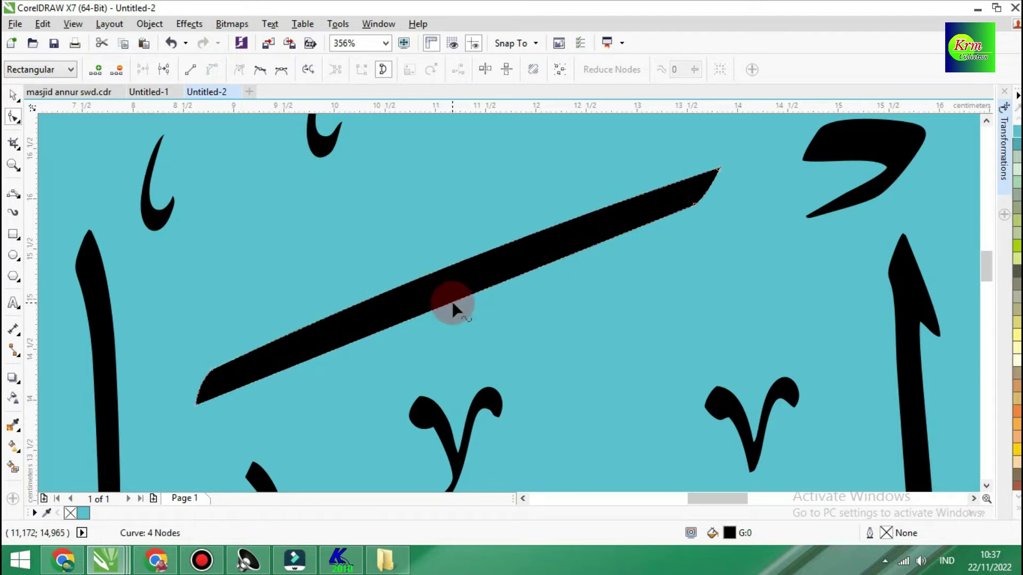
pyautogui.moveTo(444, 306); pyautogui.dragTo(441, 292)
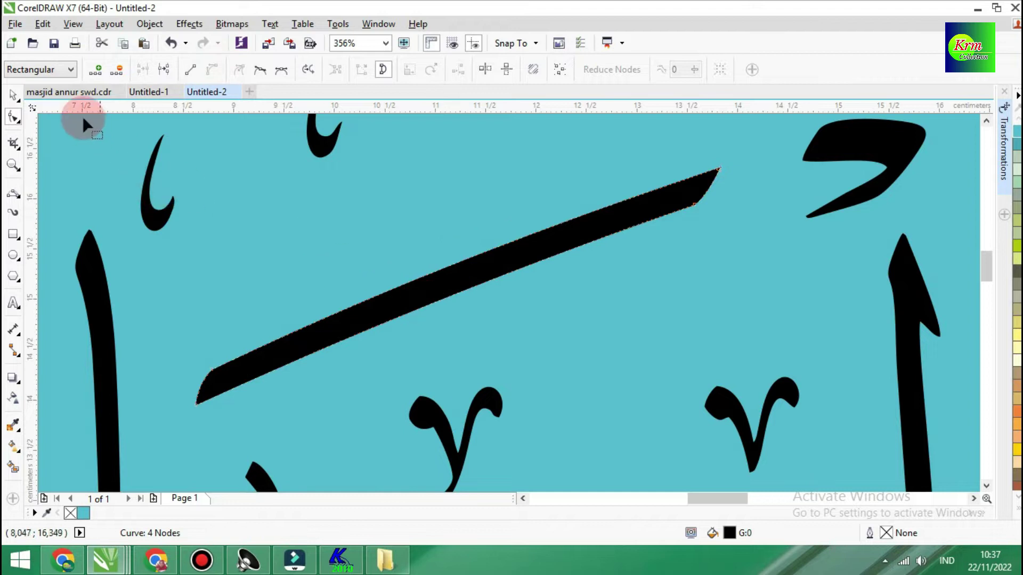
pyautogui.click(14, 96)
pyautogui.press('F4')
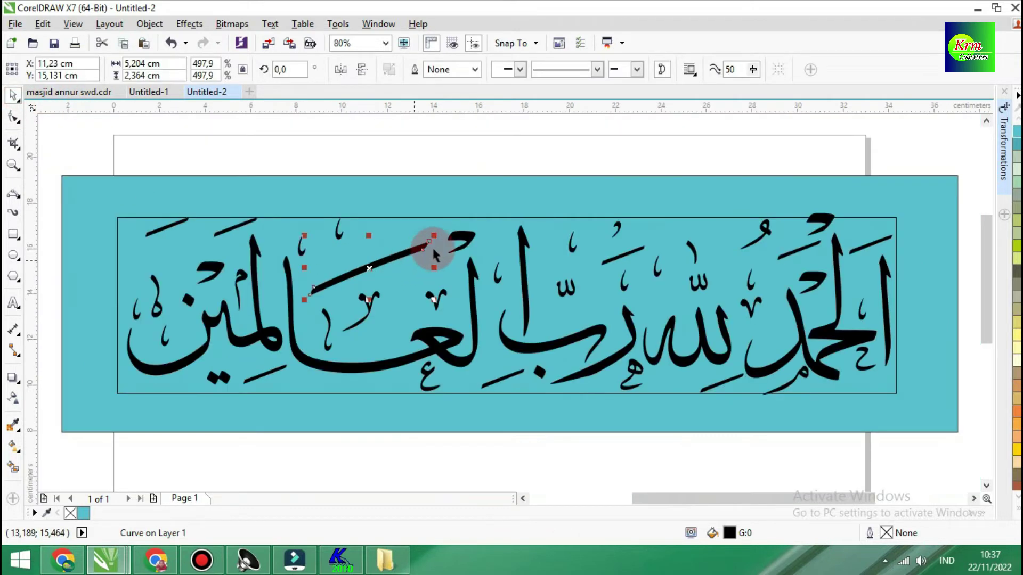
pyautogui.click(464, 157)
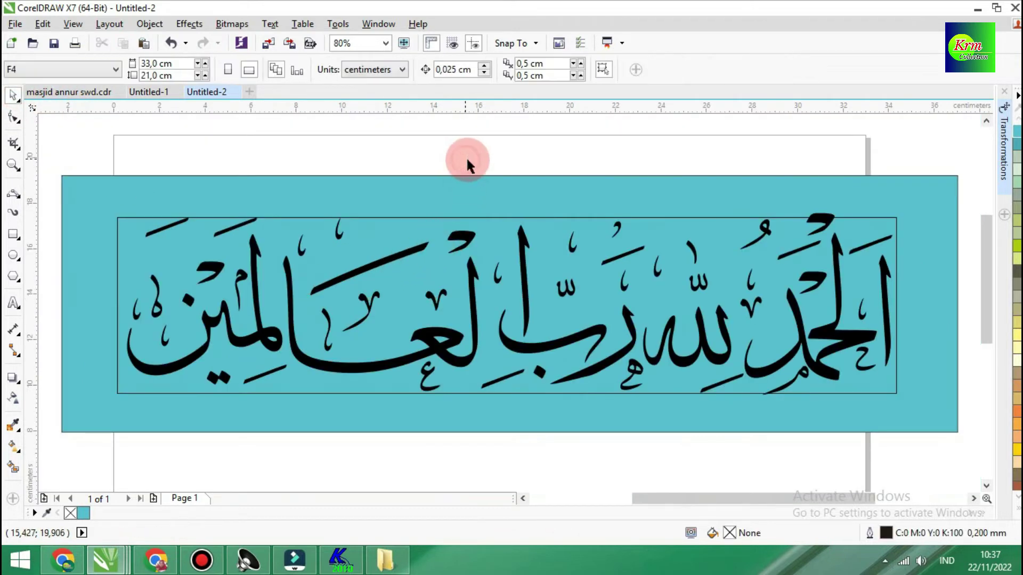
# Step: Delete the short slanted fatha above رب
pyautogui.click(637, 255)
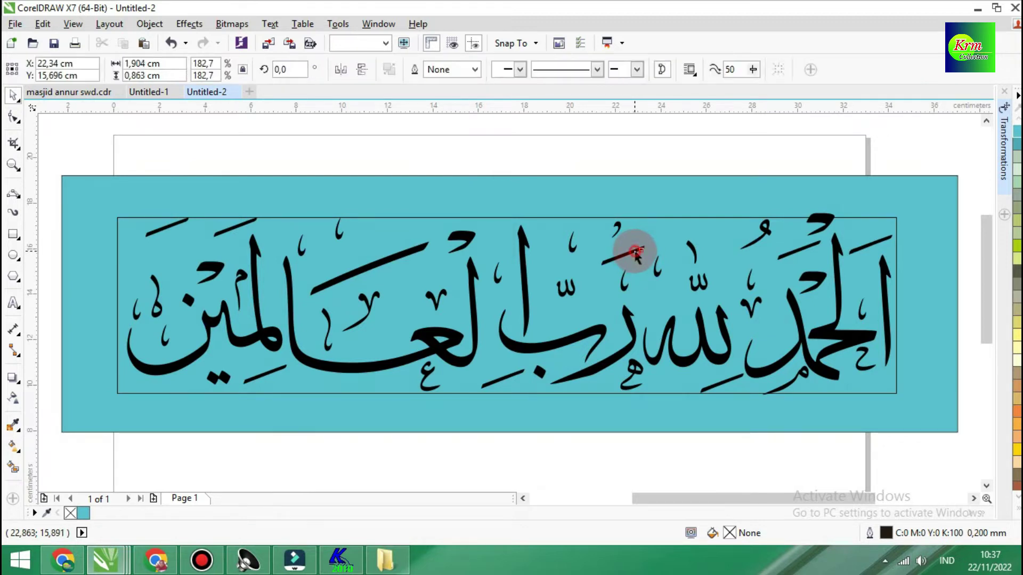
pyautogui.moveTo(645, 240)
pyautogui.mouseDown()
pyautogui.moveTo(599, 261)
pyautogui.moveTo(593, 247)
pyautogui.moveTo(593, 228)
pyautogui.moveTo(638, 172)
pyautogui.mouseUp()
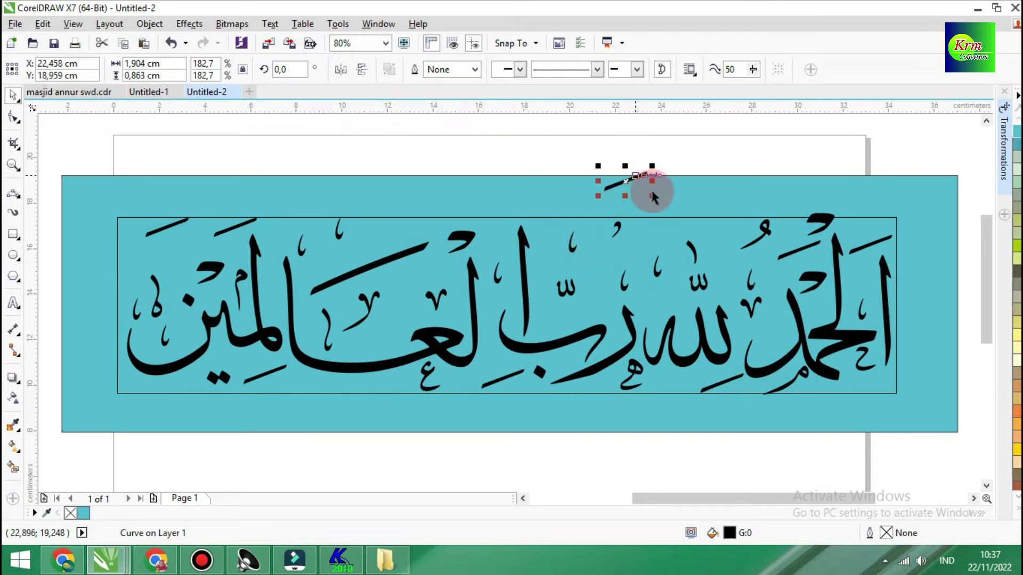
pyautogui.press('Delete')
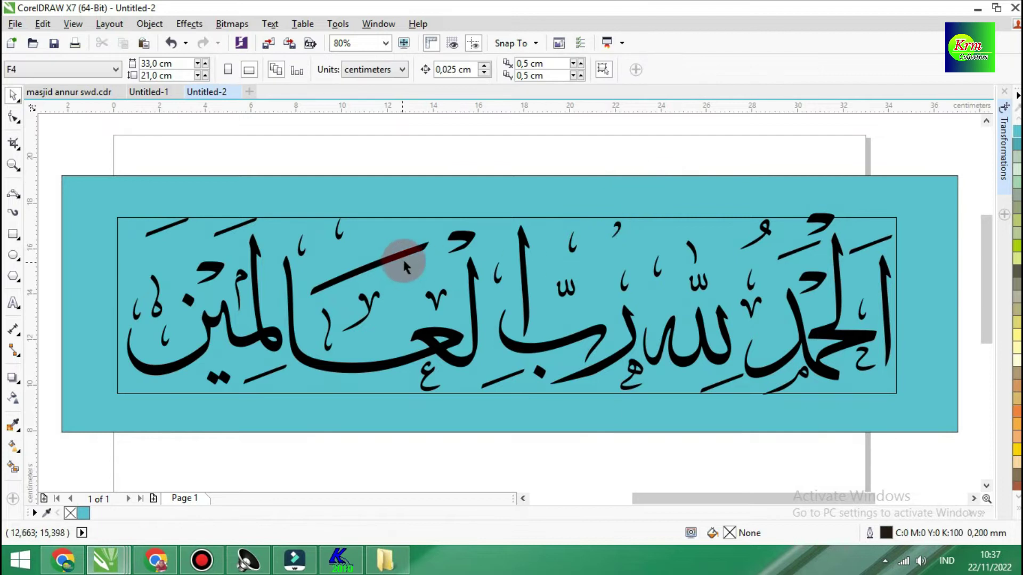
# Step: Raise the long fatha above the ain and place a copy above رب, moving the shadda up beside the alif
pyautogui.moveTo(407, 255); pyautogui.dragTo(408, 240)
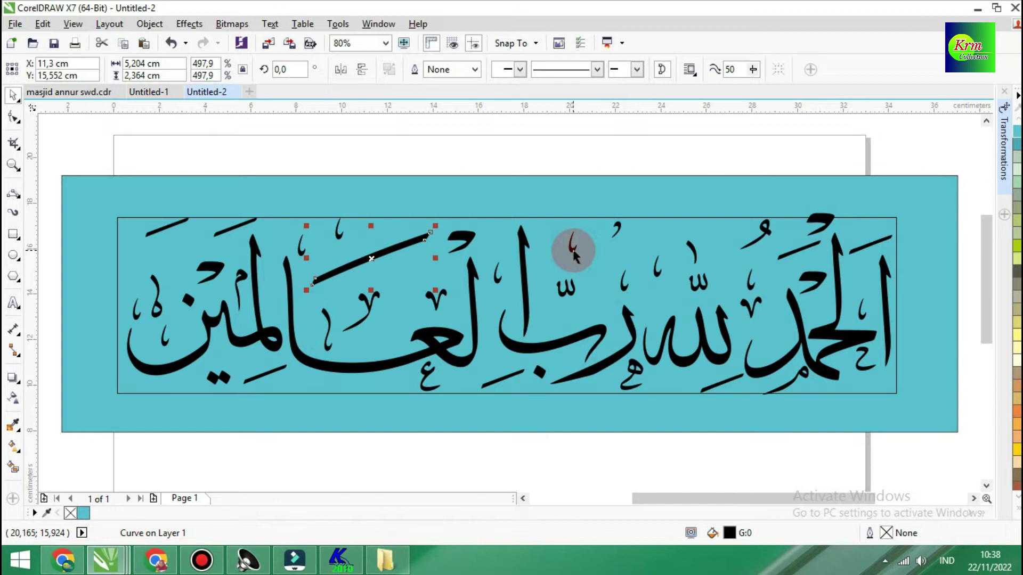
pyautogui.moveTo(573, 250)
pyautogui.mouseDown()
pyautogui.moveTo(555, 331)
pyautogui.moveTo(434, 277)
pyautogui.moveTo(404, 275)
pyautogui.moveTo(372, 249)
pyautogui.moveTo(623, 250)
pyautogui.mouseUp()
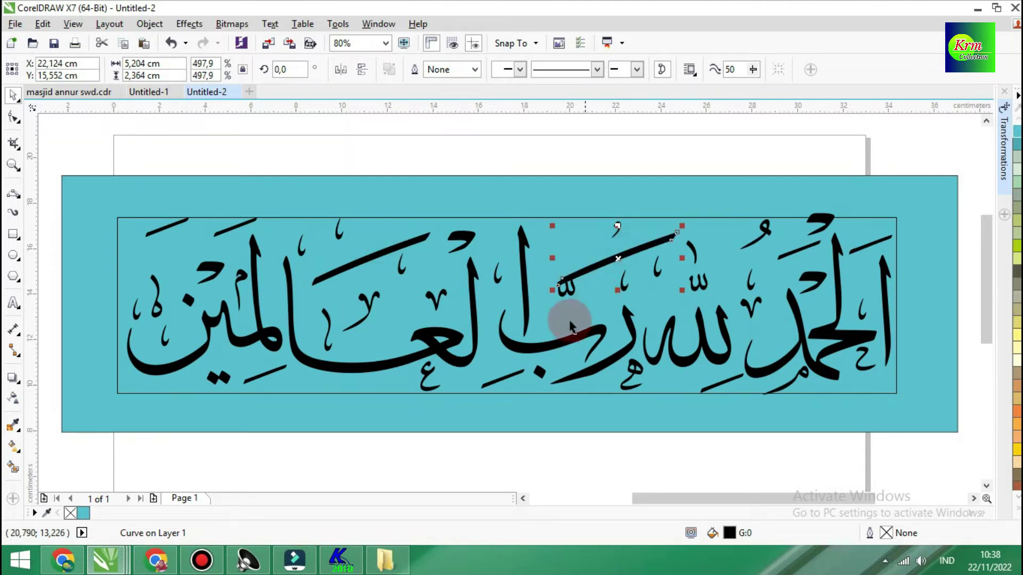
pyautogui.click(569, 291)
pyautogui.moveTo(559, 292)
pyautogui.mouseDown()
pyautogui.moveTo(566, 313)
pyautogui.moveTo(566, 251)
pyautogui.mouseUp()
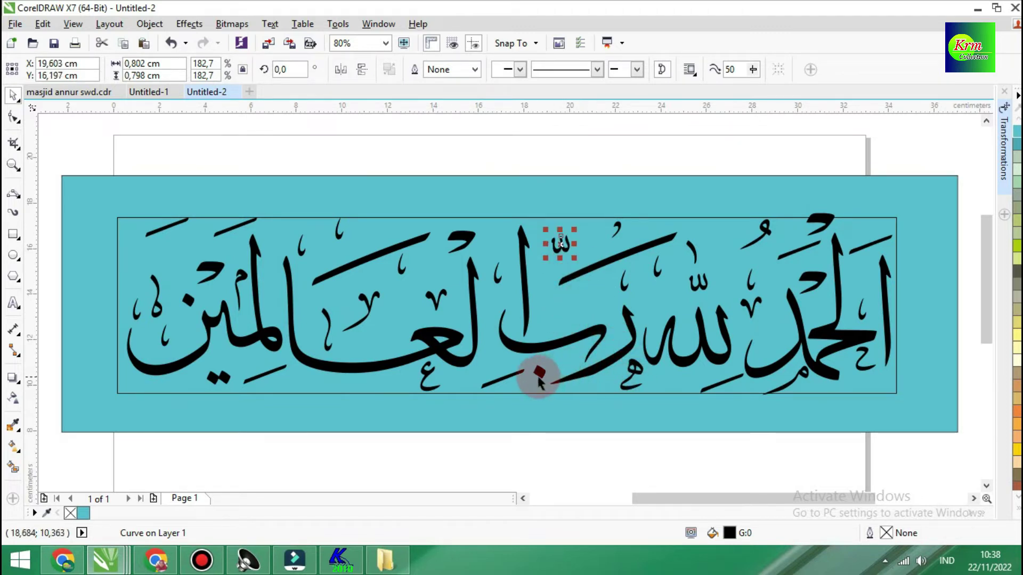
# Step: Shift the dot and kasra below رب to the right and align the kasra with the inner rectangle's bottom edge
pyautogui.moveTo(540, 374)
pyautogui.mouseDown()
pyautogui.moveTo(571, 364)
pyautogui.moveTo(543, 374)
pyautogui.mouseUp()
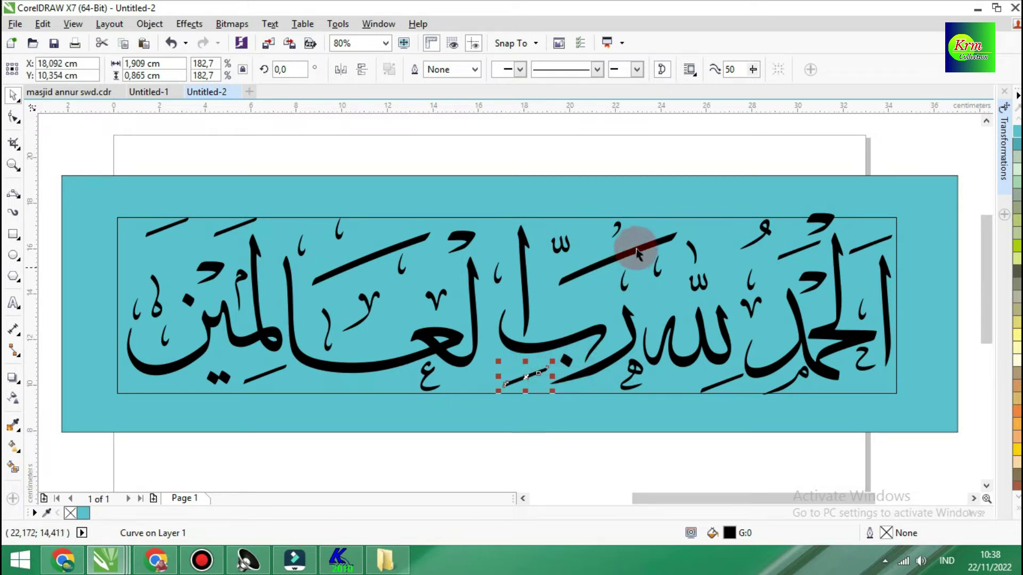
pyautogui.keyDown('shift'); pyautogui.click(705, 227); pyautogui.keyUp('shift')
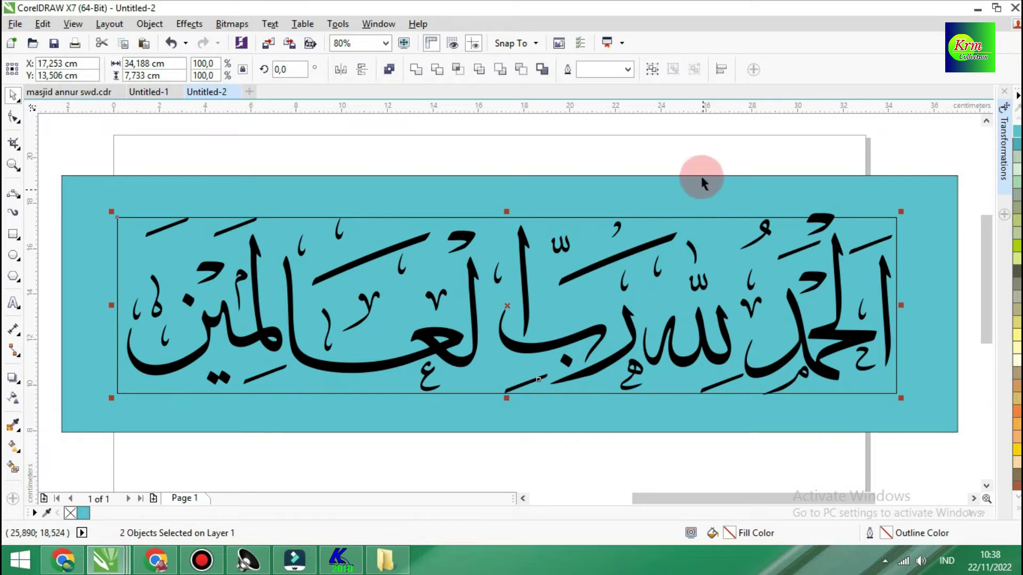
pyautogui.click(697, 152)
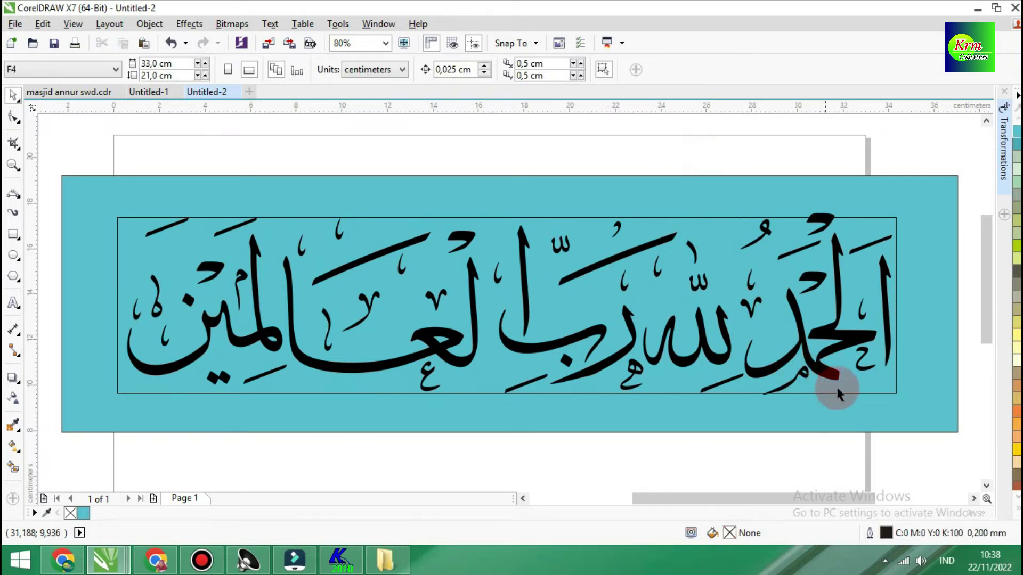
# Step: Align the small ح mark below الحمد with the bottom edge of the inner rectangle
pyautogui.click(864, 368)
pyautogui.keyDown('shift'); pyautogui.click(857, 384); pyautogui.keyUp('shift')
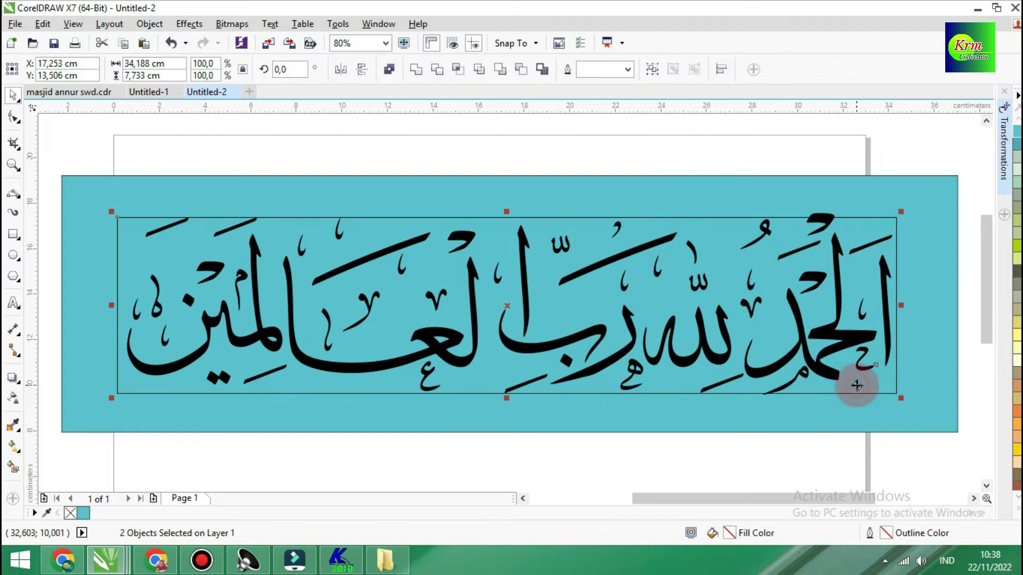
pyautogui.click(771, 152)
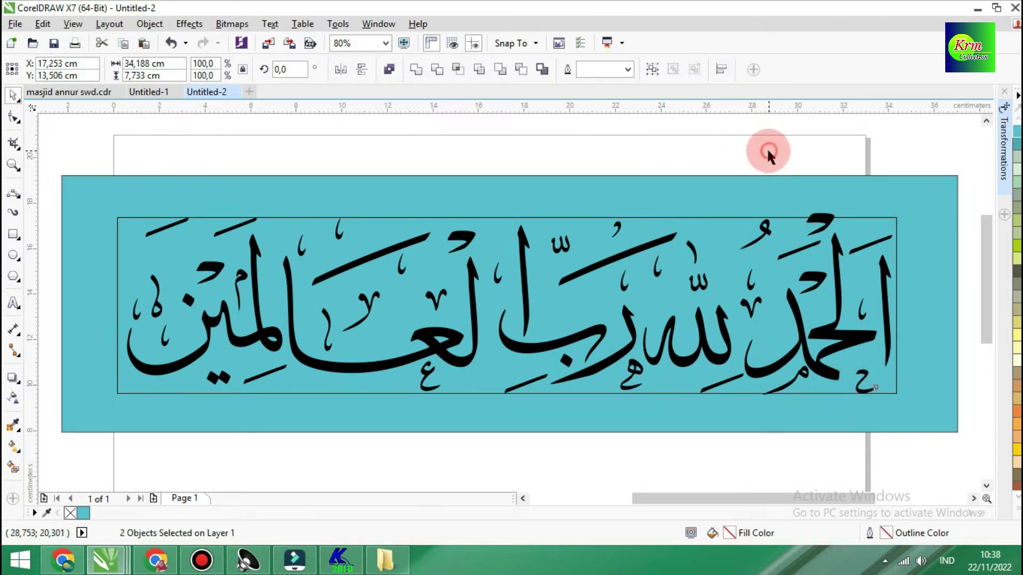
# Step: Enlarge the long fatha above رب to about 5.7 × 2.6 cm and slightly enlarge the one above the ain
pyautogui.click(656, 250)
pyautogui.moveTo(681, 221); pyautogui.dragTo(704, 221)
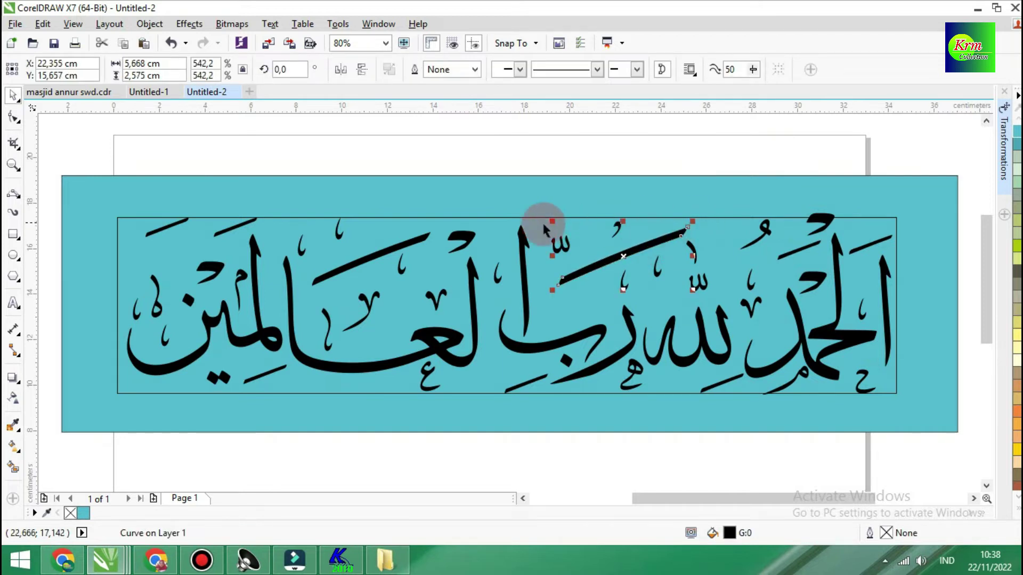
pyautogui.click(411, 244)
pyautogui.moveTo(433, 221); pyautogui.dragTo(453, 215)
pyautogui.click(489, 181)
pyautogui.click(559, 160)
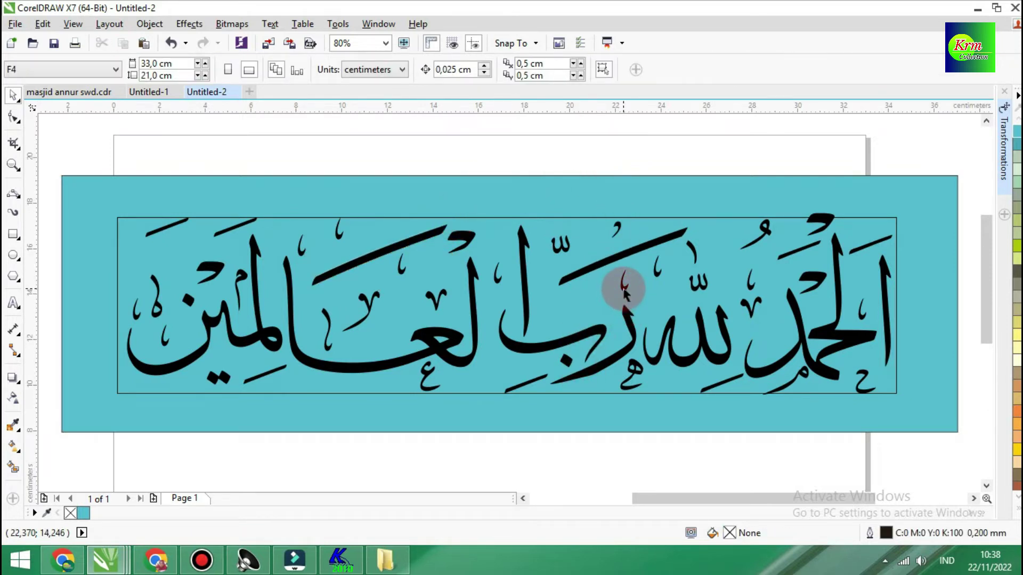
# Step: Place a copy of the small curved mark above the ba of رب and move the shadda beneath the long fatha
pyautogui.moveTo(624, 290); pyautogui.dragTo(555, 304)
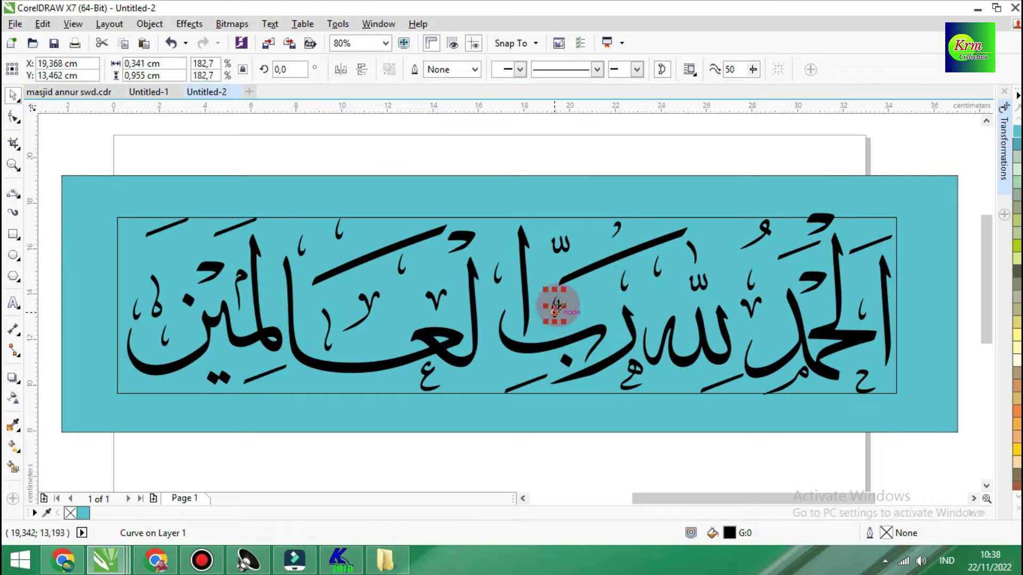
pyautogui.moveTo(565, 253); pyautogui.dragTo(588, 299)
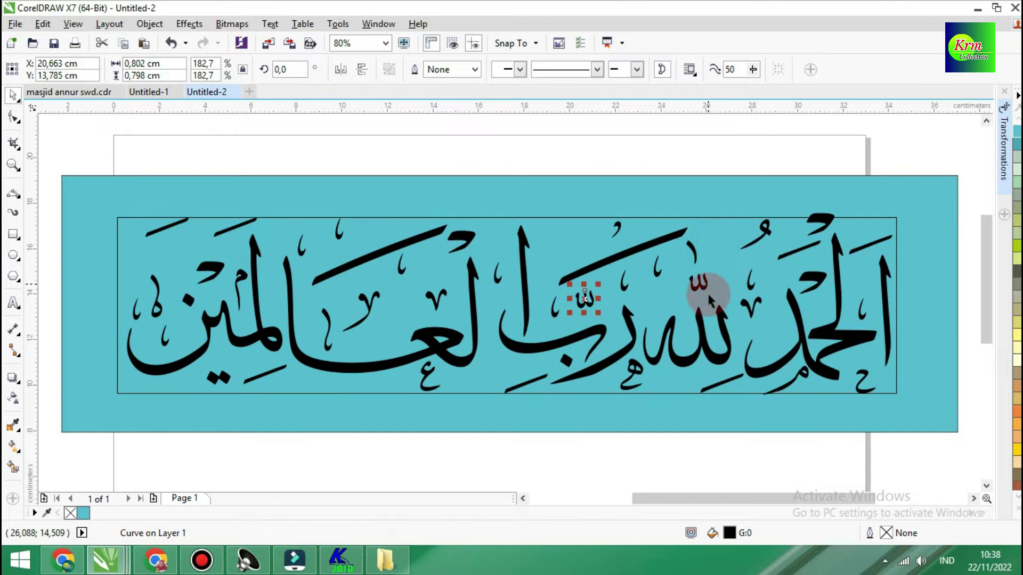
# Step: Copy the small V-shaped mark beside الحمد to above رب and align it with the inner rectangle's top edge
pyautogui.moveTo(748, 307); pyautogui.dragTo(563, 236)
pyautogui.keyDown('shift'); pyautogui.click(629, 225); pyautogui.keyUp('shift')
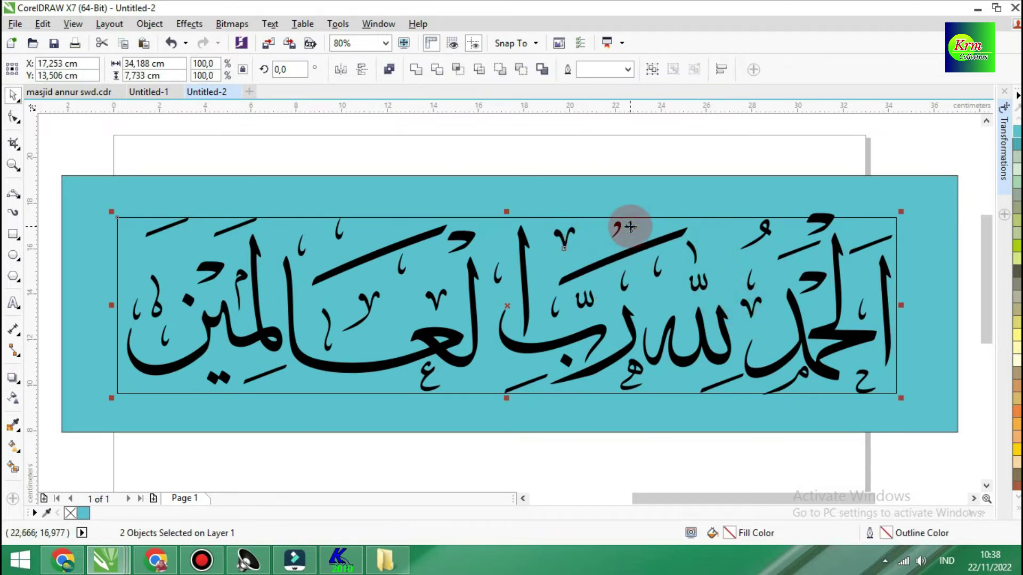
pyautogui.click(593, 148)
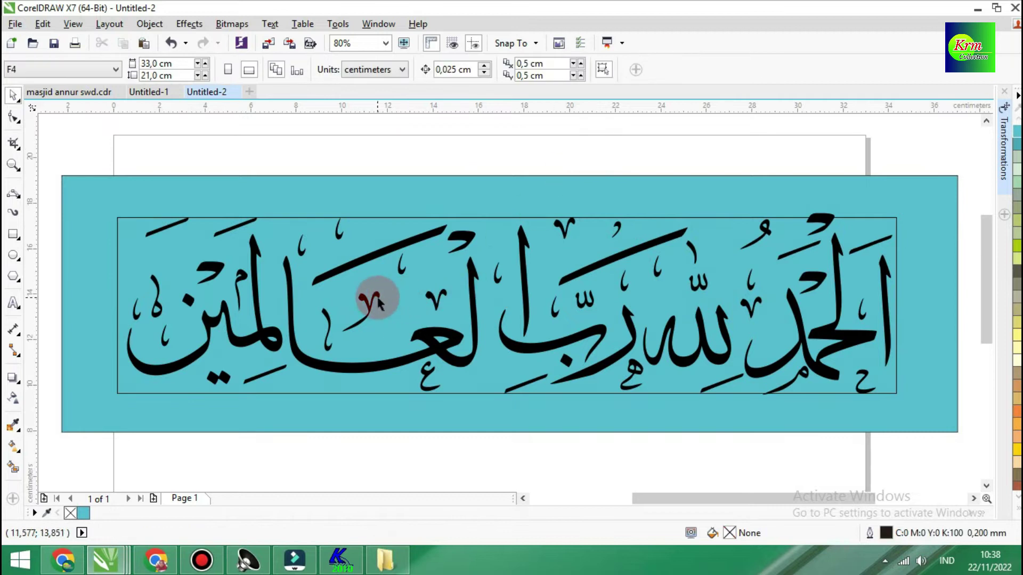
# Step: Align the small curved mark above the tall alif of العالمين with the top edge of the inner rectangle
pyautogui.click(302, 248)
pyautogui.keyDown('shift'); pyautogui.click(371, 239); pyautogui.keyUp('shift')
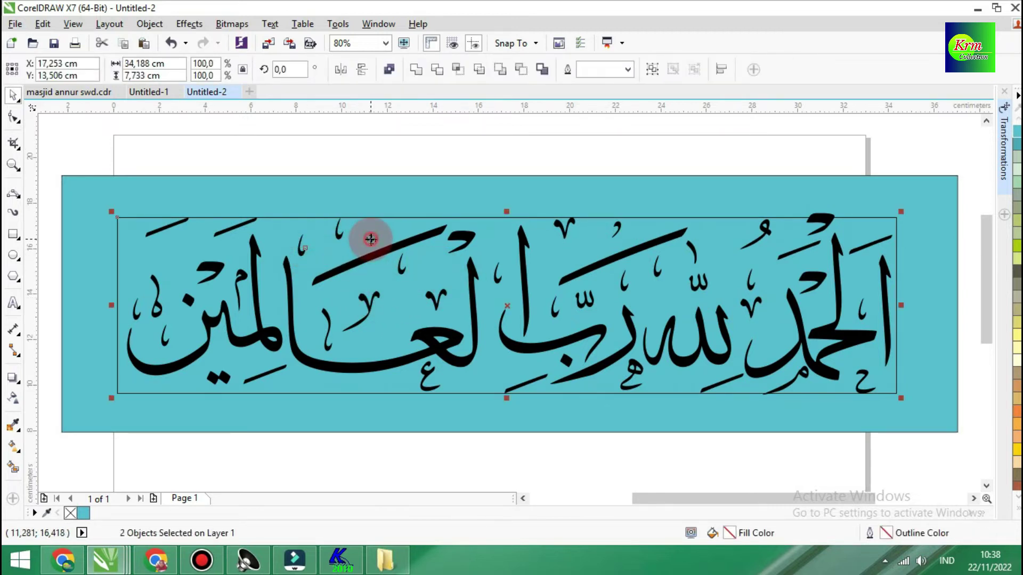
pyautogui.click(373, 168)
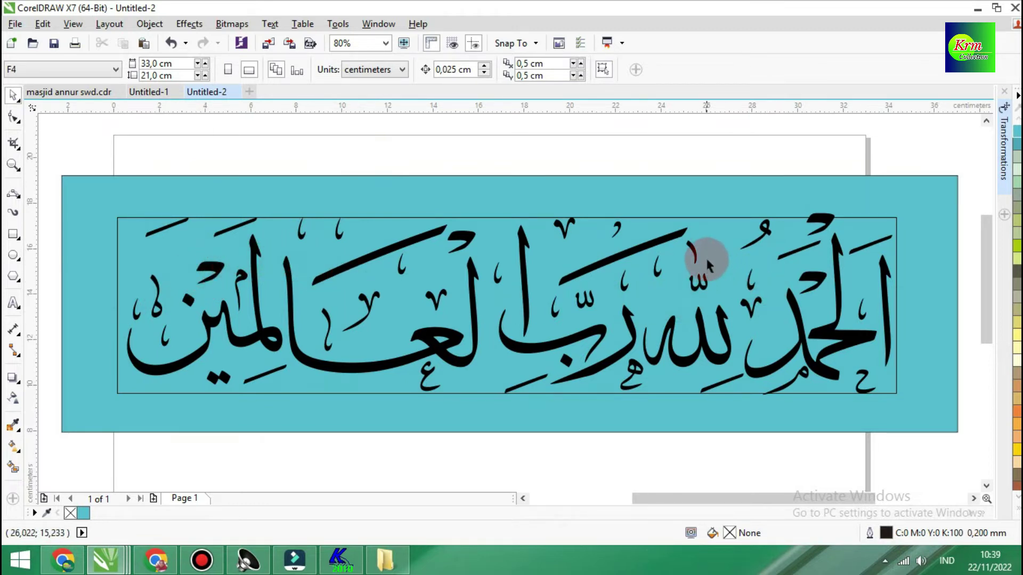
# Step: Copy the small comma-shaped mark from above رب to above لله and align both marks with the inner rectangle's top edge
pyautogui.click(691, 248)
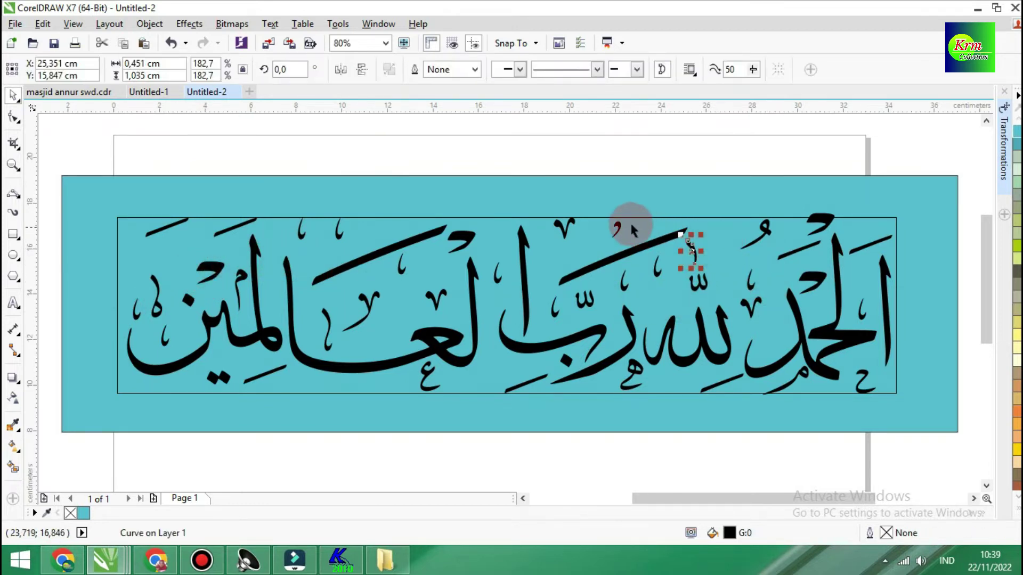
pyautogui.moveTo(616, 228); pyautogui.dragTo(716, 236)
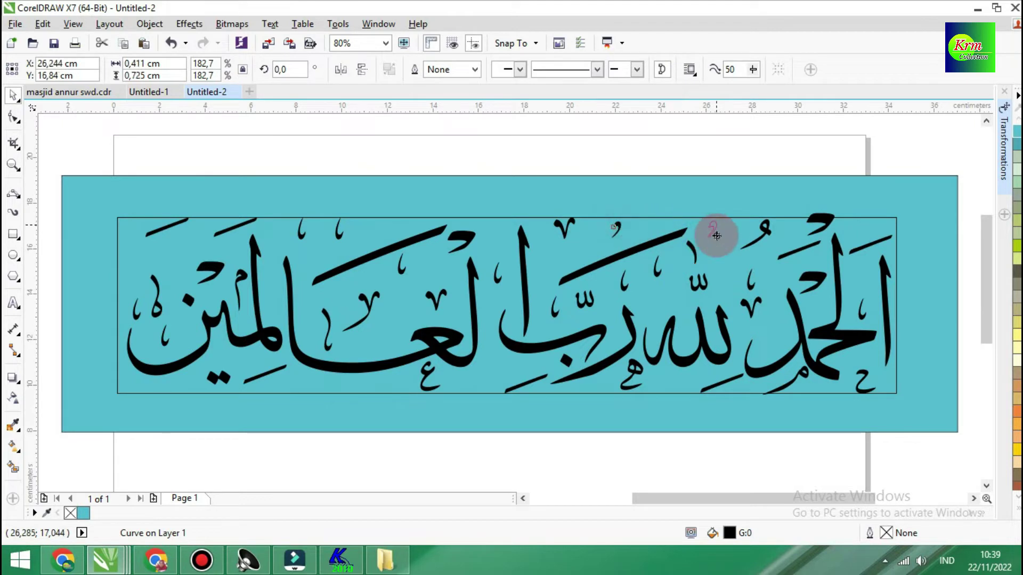
pyautogui.keyDown('shift'); pyautogui.click(733, 261); pyautogui.keyUp('shift')
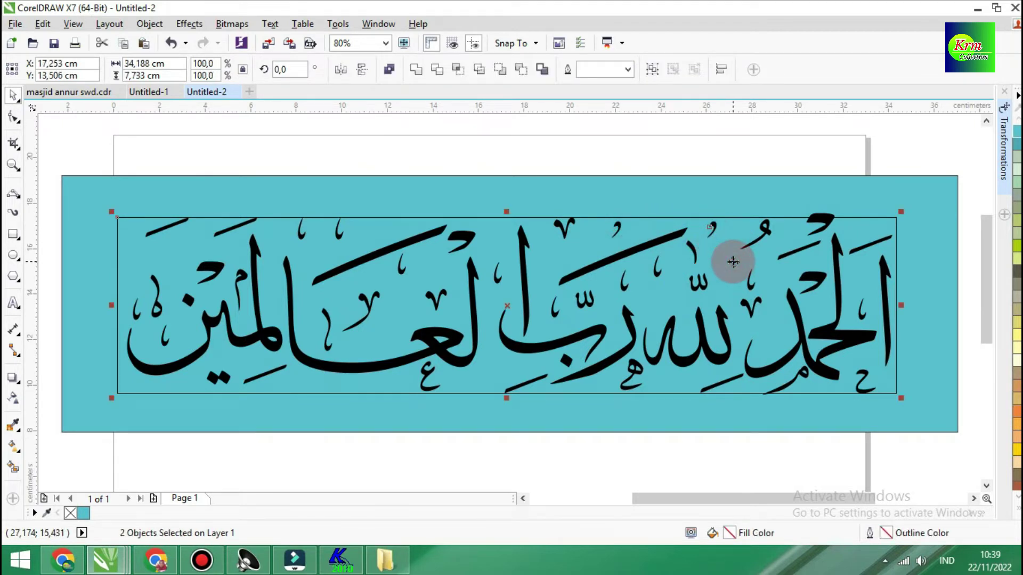
pyautogui.click(600, 240)
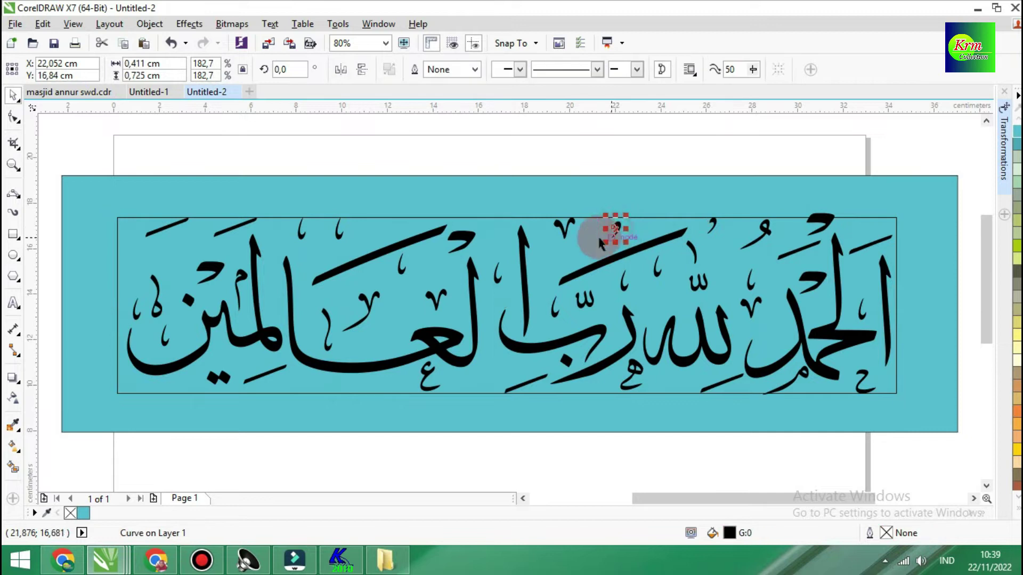
pyautogui.keyDown('shift'); pyautogui.click(586, 246); pyautogui.keyUp('shift')
pyautogui.click(644, 143)
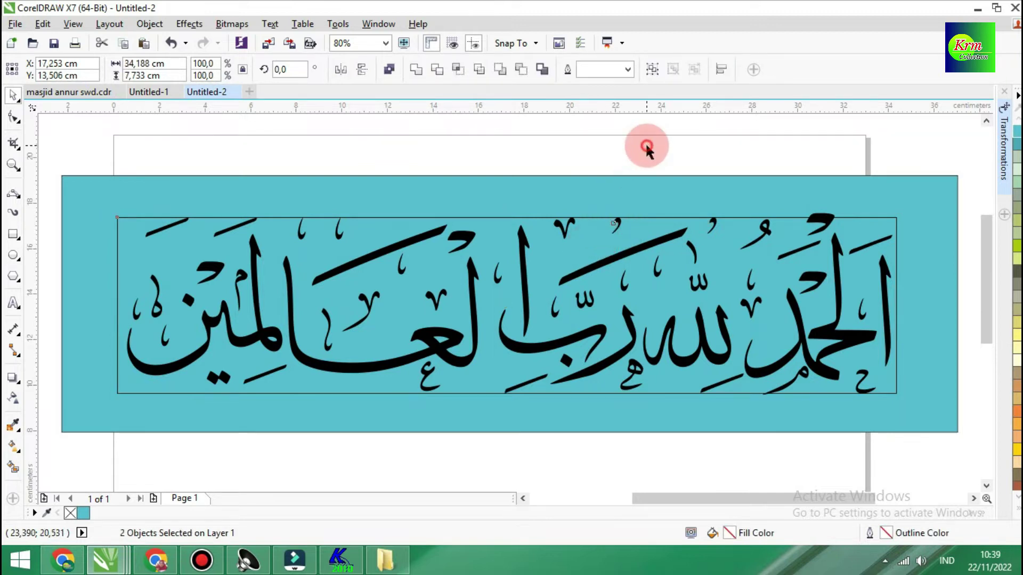
# Step: Enlarge the kasra below العالمين to about 2.8 × 1.3 cm
pyautogui.click(271, 373)
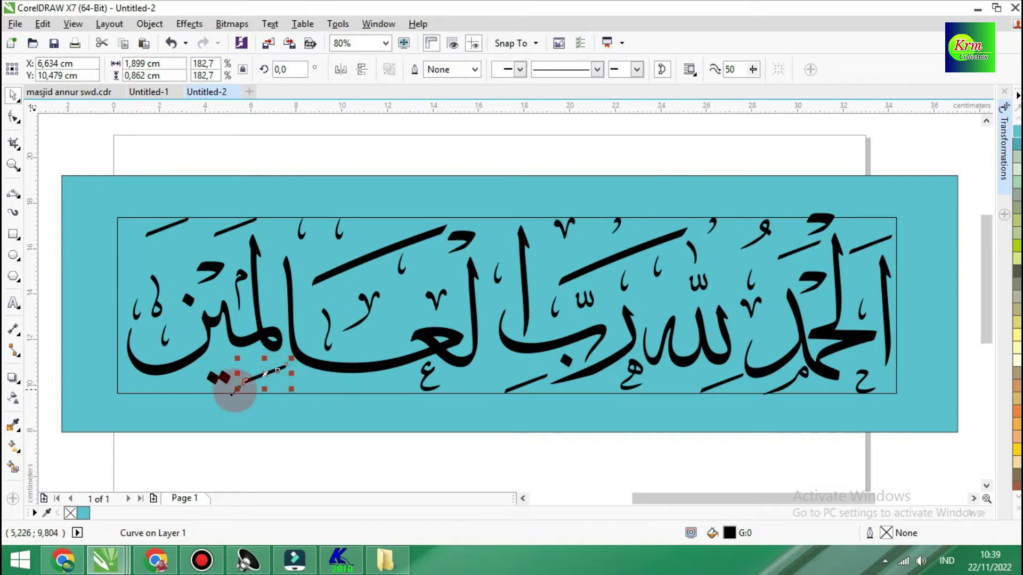
pyautogui.moveTo(236, 389); pyautogui.dragTo(220, 413)
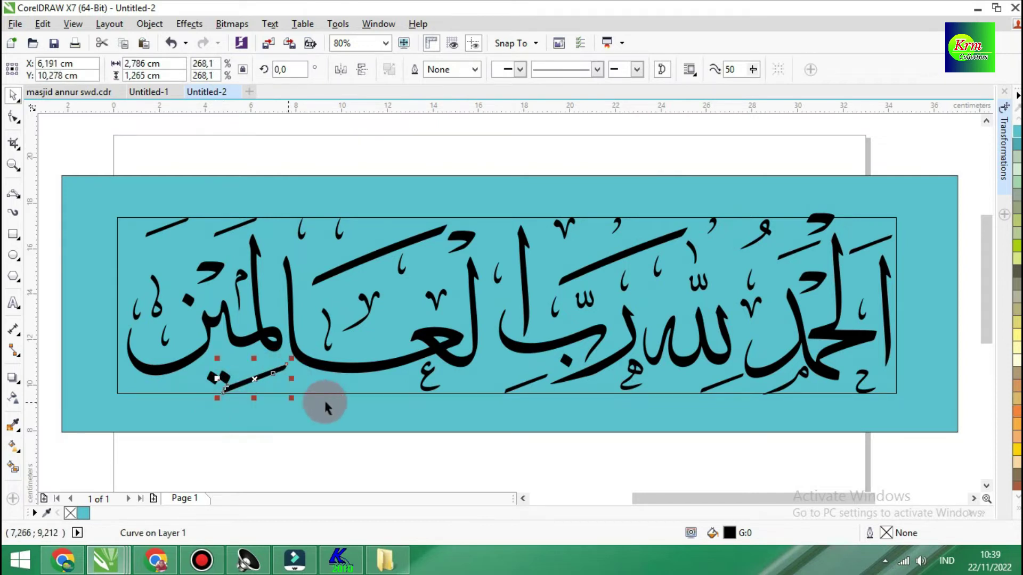
# Step: Align the kasra below العالمين with the inner rectangle's bottom edge
pyautogui.keyDown('shift'); pyautogui.click(335, 384); pyautogui.keyUp('shift')
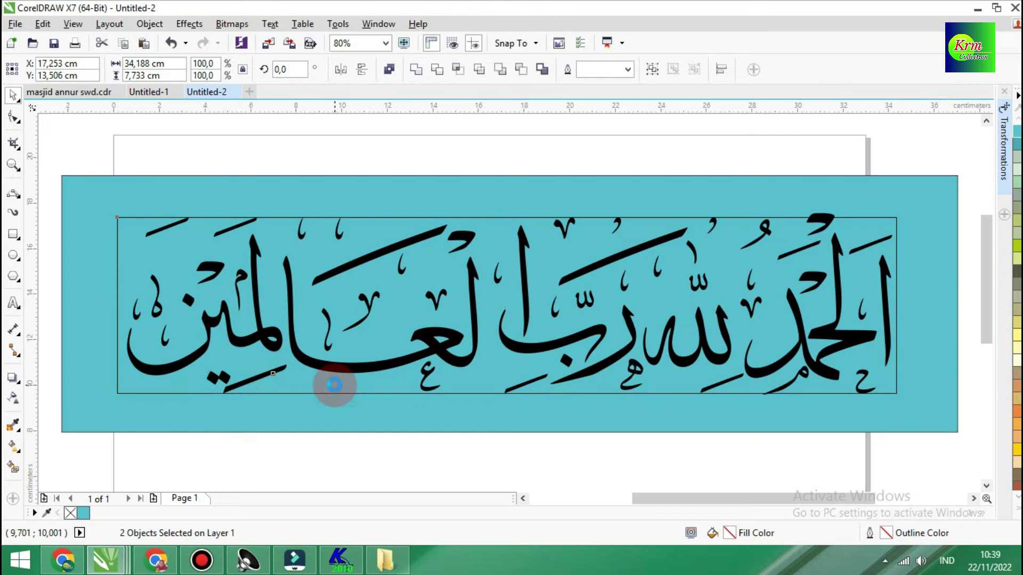
pyautogui.click(427, 148)
pyautogui.click(409, 379)
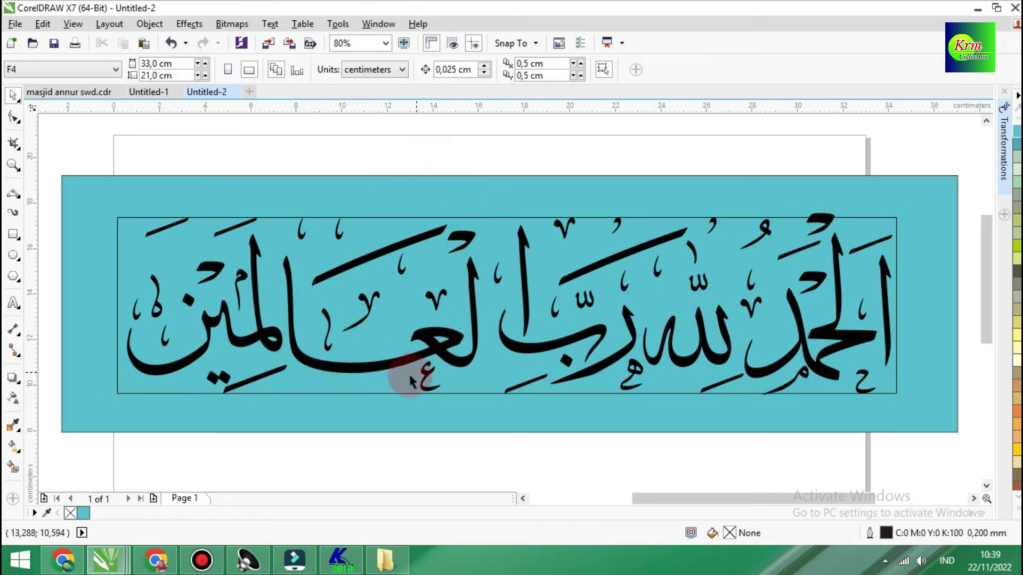
# Step: Copy the small curved mark above the alif of العالمين to below it and align the copy with the inner rectangle's bottom edge
pyautogui.click(302, 236)
pyautogui.moveTo(302, 235); pyautogui.dragTo(295, 387)
pyautogui.keyDown('shift'); pyautogui.click(366, 228); pyautogui.keyUp('shift')
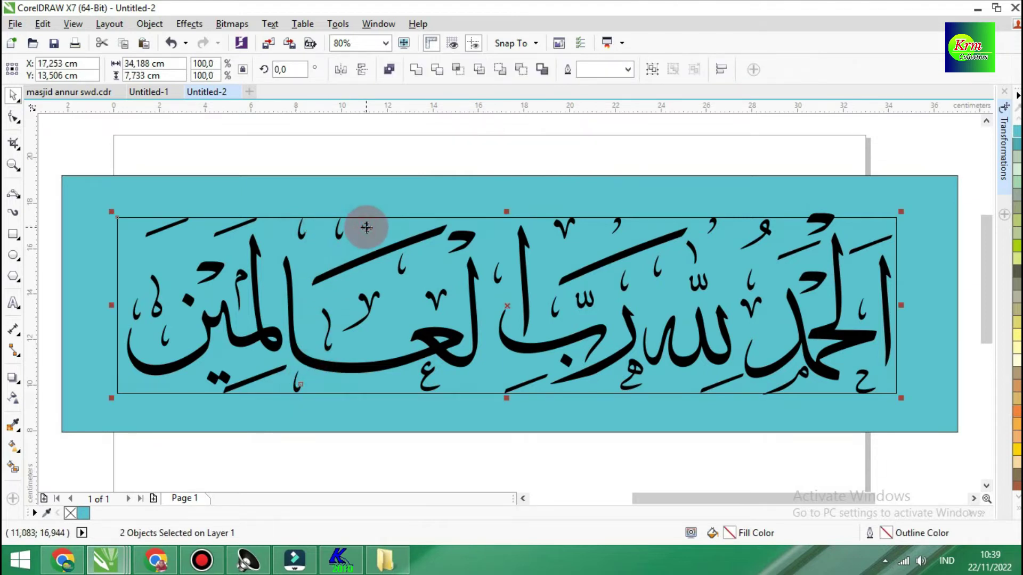
pyautogui.click(413, 152)
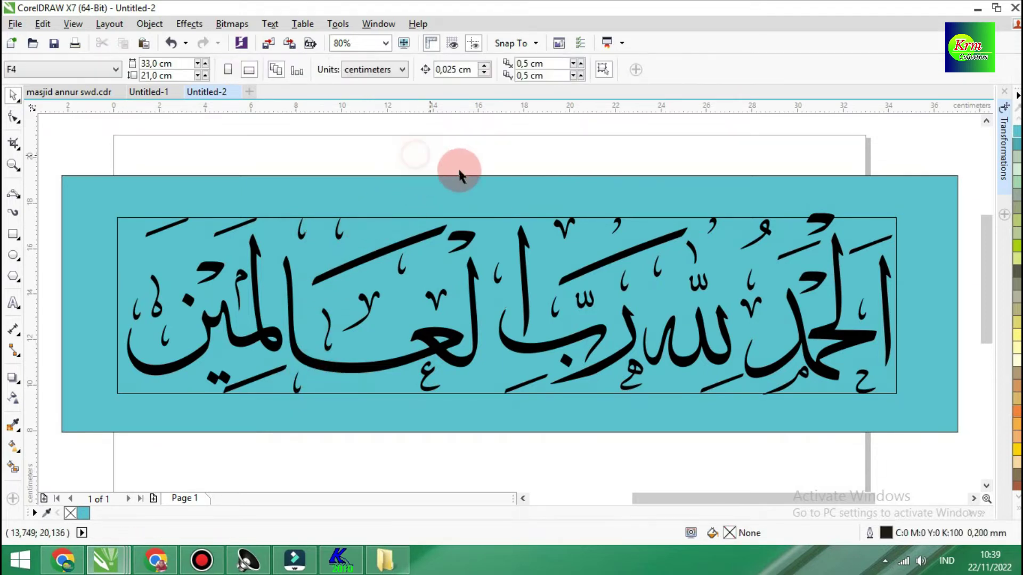
# Step: Nudge the two dots below العالمين slightly upward and raise the small looped mark above its final ن
pyautogui.click(217, 377)
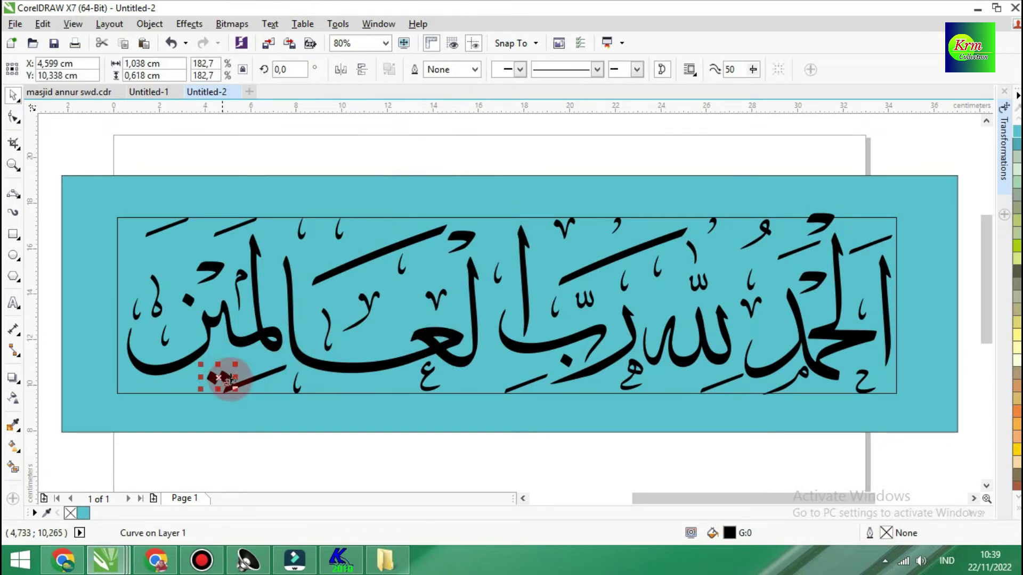
pyautogui.press('Up')
pyautogui.press('Up')
pyautogui.press('Up')
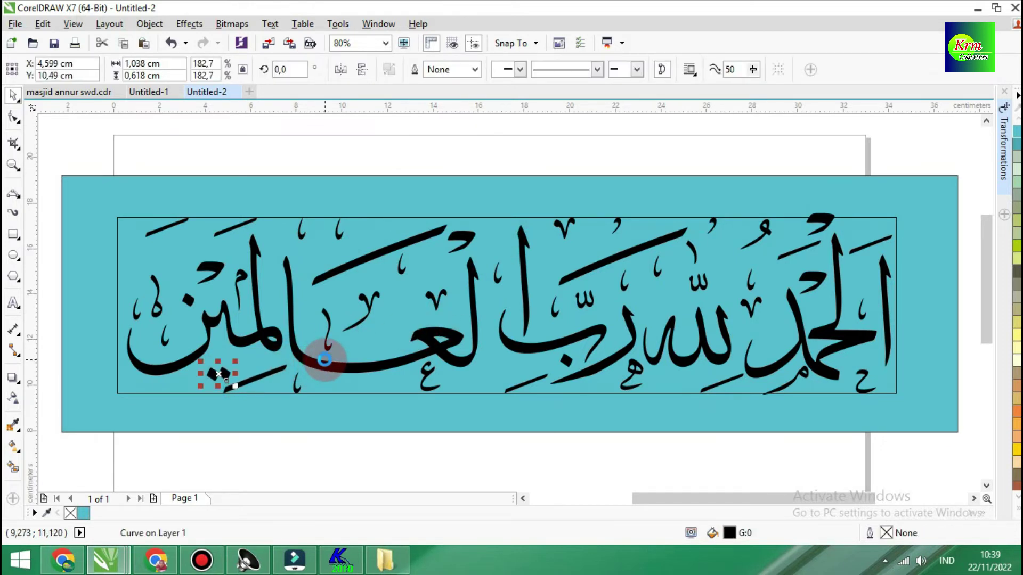
pyautogui.click(381, 147)
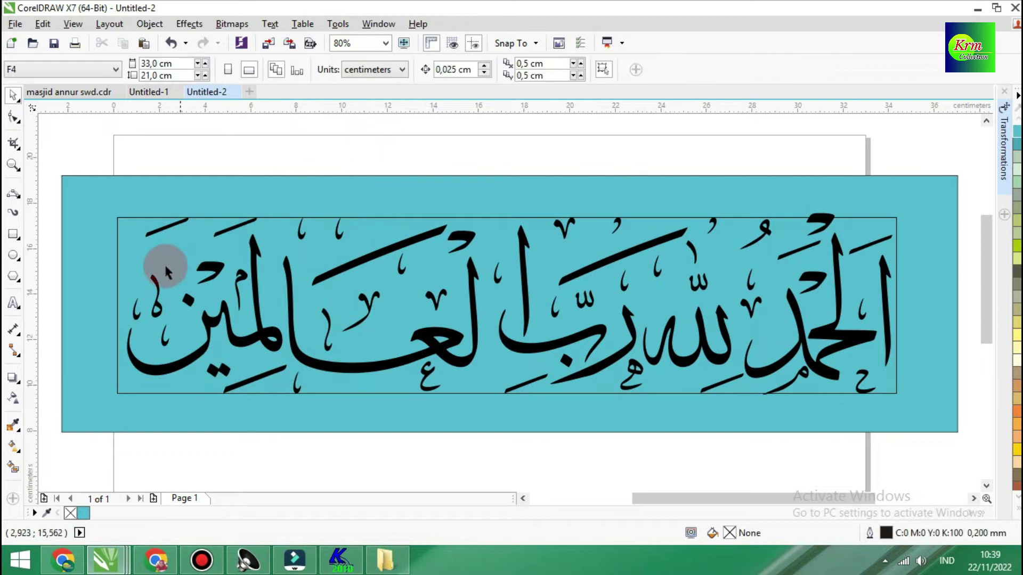
pyautogui.moveTo(153, 283); pyautogui.dragTo(158, 257)
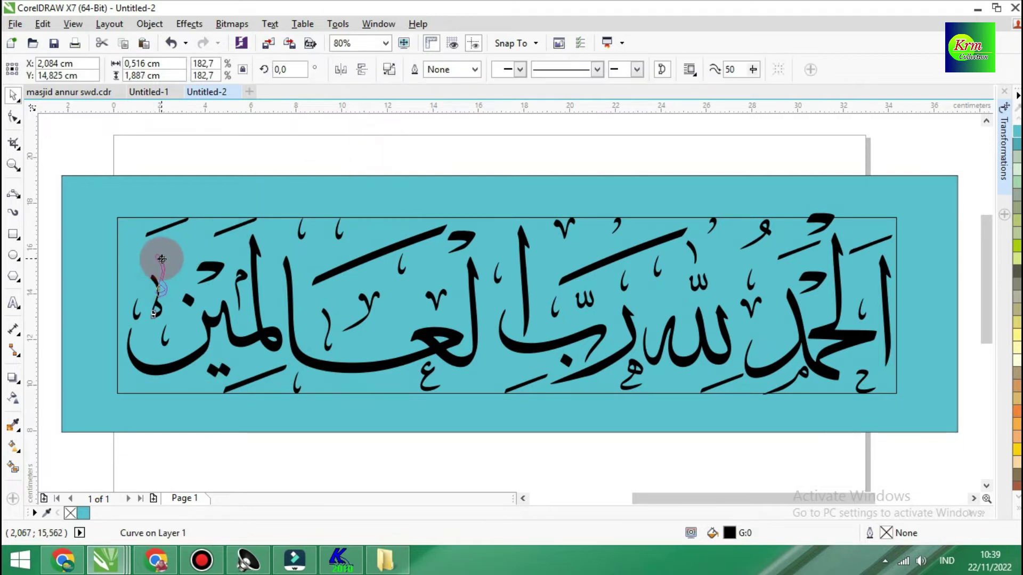
pyautogui.click(487, 150)
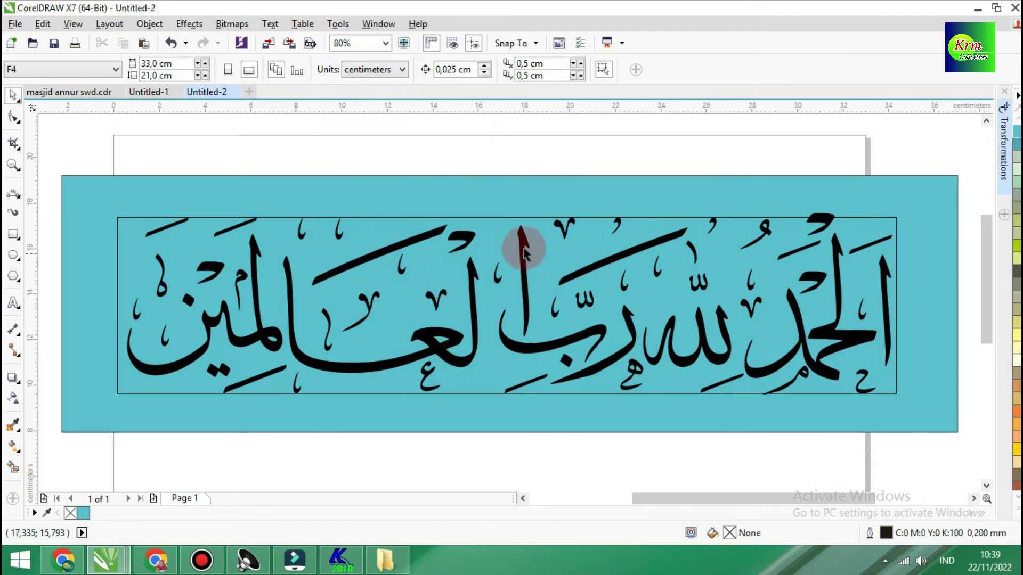
# Step: Copy the V-shaped mark from above رب to above العالمين near the top edge, and shift the long curled mark beneath it slightly toward the ع
pyautogui.moveTo(562, 227)
pyautogui.mouseDown()
pyautogui.moveTo(440, 216)
pyautogui.moveTo(375, 224)
pyautogui.mouseUp()
pyautogui.click(549, 146)
pyautogui.moveTo(456, 306); pyautogui.dragTo(382, 313)
pyautogui.click(613, 155)
# Step: Raise the fatha above the first alif of الحمد and align it and the neighbouring thick hooked mark with the inner rectangle's top edge
pyautogui.moveTo(840, 296)
pyautogui.mouseDown()
pyautogui.moveTo(870, 252)
pyautogui.moveTo(863, 216)
pyautogui.mouseUp()
pyautogui.keyDown('shift'); pyautogui.click(850, 217); pyautogui.keyUp('shift')
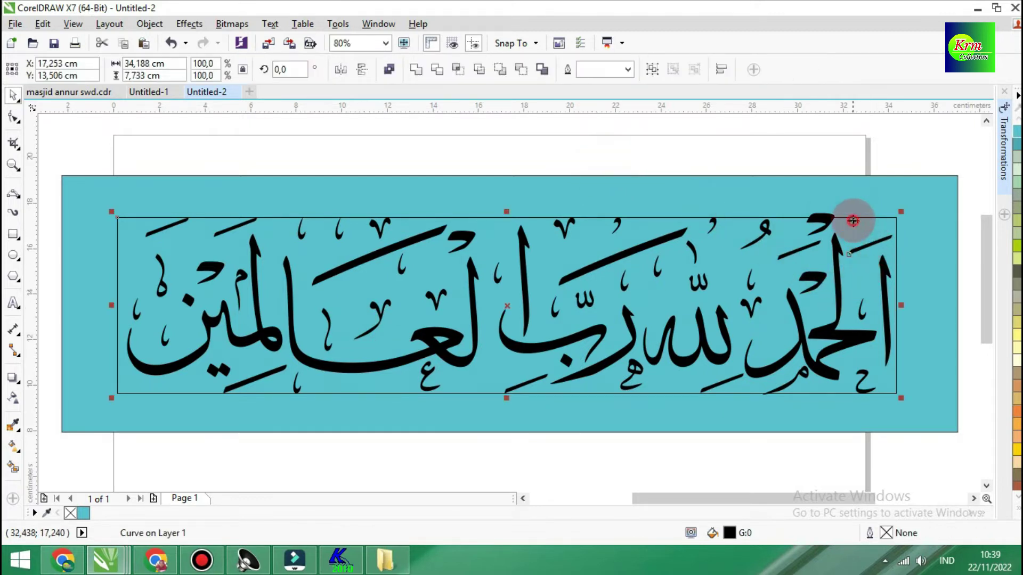
pyautogui.click(809, 149)
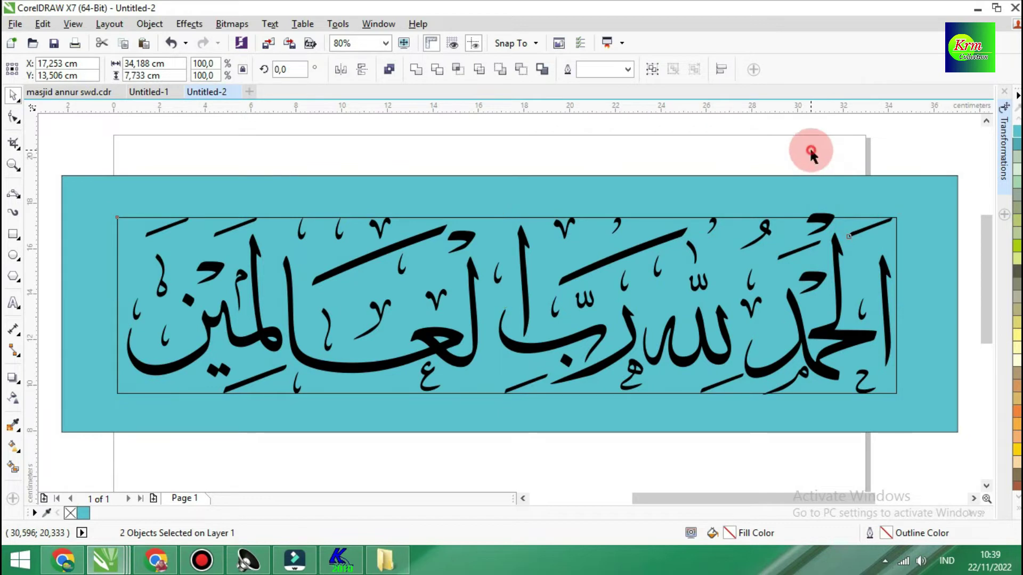
pyautogui.click(816, 215)
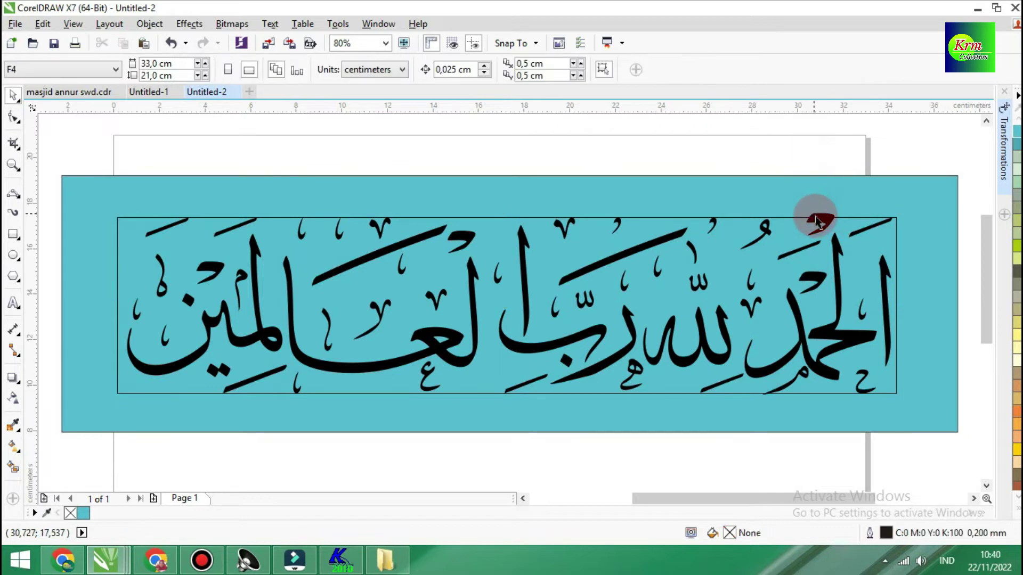
pyautogui.keyDown('shift'); pyautogui.click(732, 266); pyautogui.keyUp('shift')
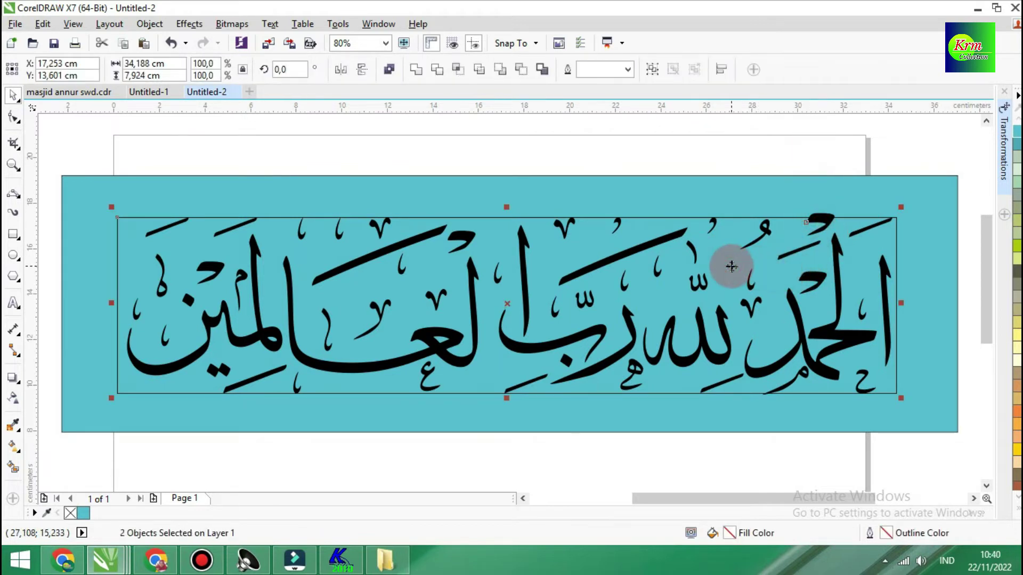
pyautogui.click(752, 146)
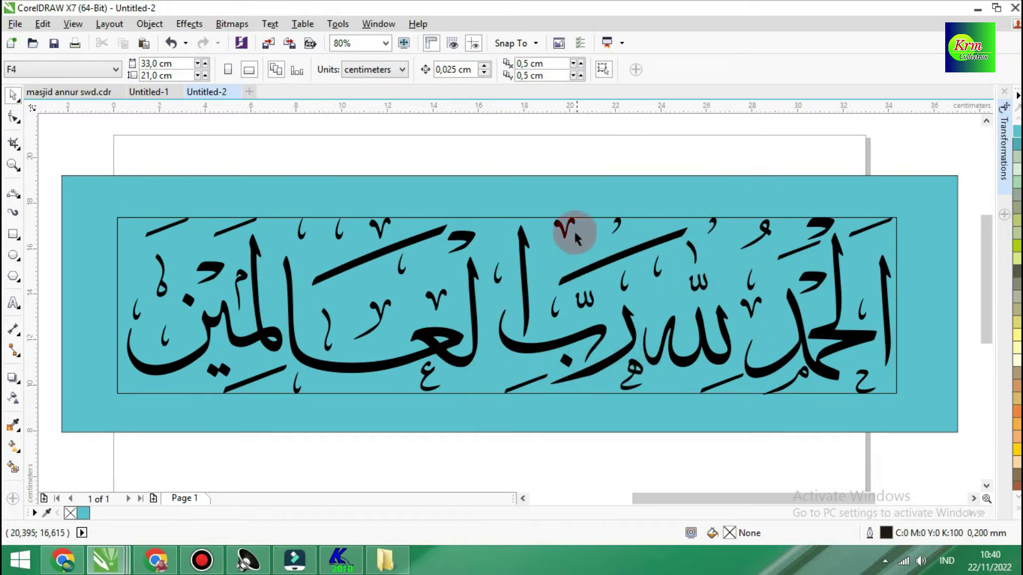
# Step: Copy the V-shaped mark from above رب to below the final ن of العالمين and align it with the inner rectangle's bottom edge
pyautogui.moveTo(561, 223); pyautogui.dragTo(189, 381)
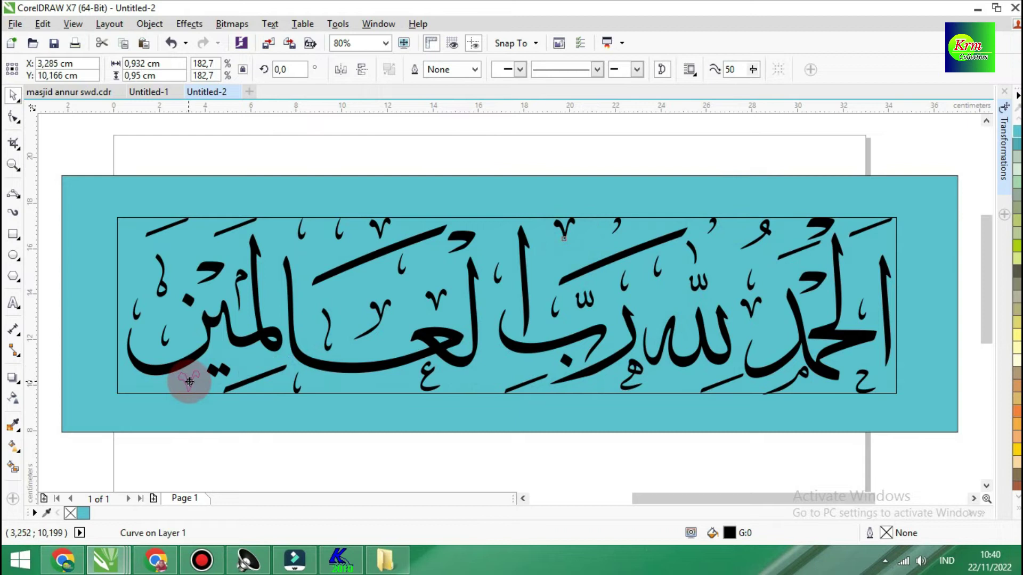
pyautogui.keyDown('shift'); pyautogui.click(305, 251); pyautogui.keyUp('shift')
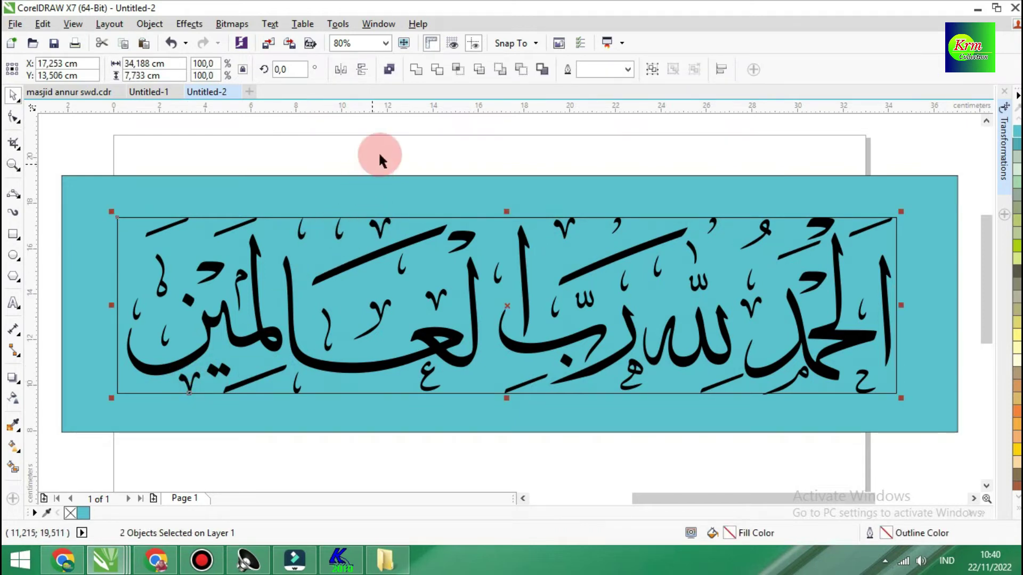
pyautogui.click(426, 156)
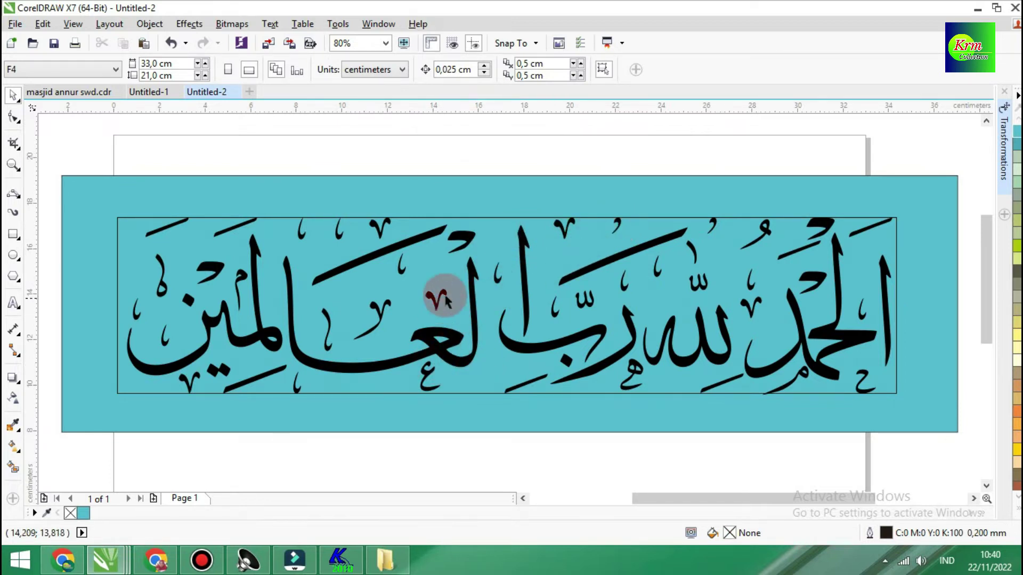
# Step: Copy the small curved mark beside the alif between رب and العالمين upward and align the copy with the inner rectangle's top edge
pyautogui.moveTo(496, 283); pyautogui.dragTo(489, 236)
pyautogui.keyDown('shift'); pyautogui.click(549, 255); pyautogui.keyUp('shift')
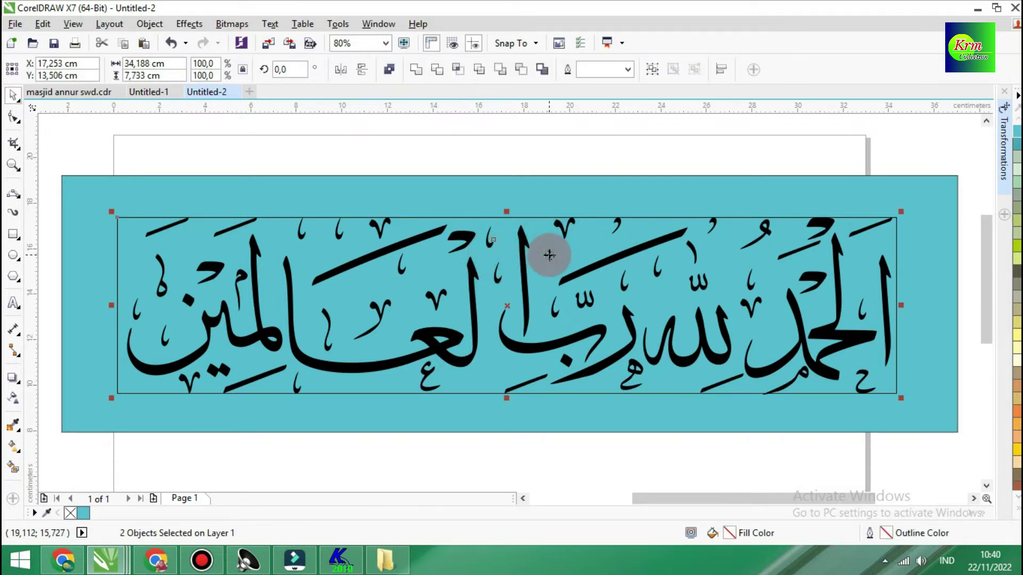
pyautogui.click(597, 144)
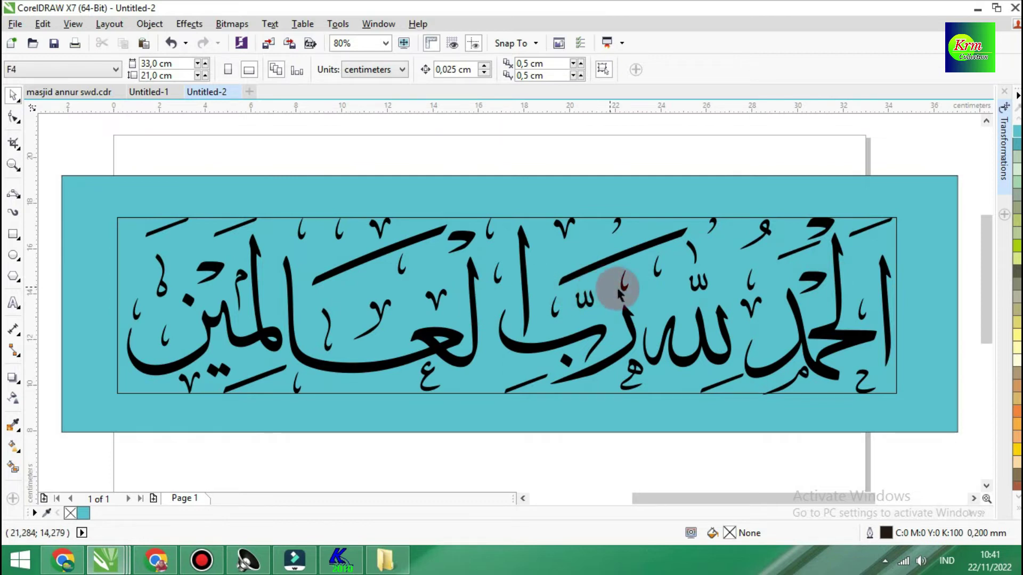
# Step: Copy the V-shaped mark beside الحمد into the gap between its alif and lam, and shift the fatha above that gap slightly toward the lam
pyautogui.moveTo(751, 317); pyautogui.dragTo(852, 271)
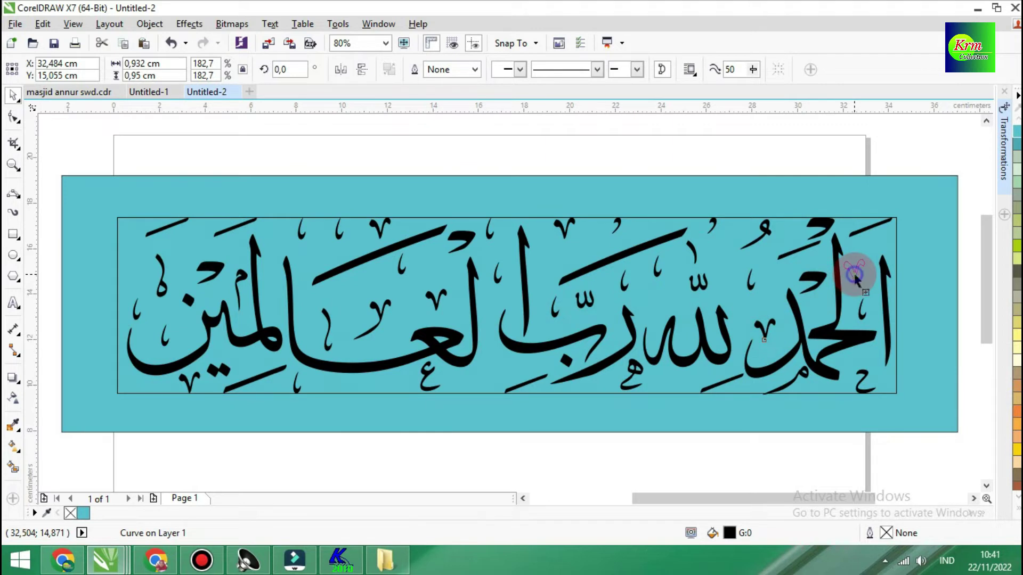
pyautogui.click(381, 151)
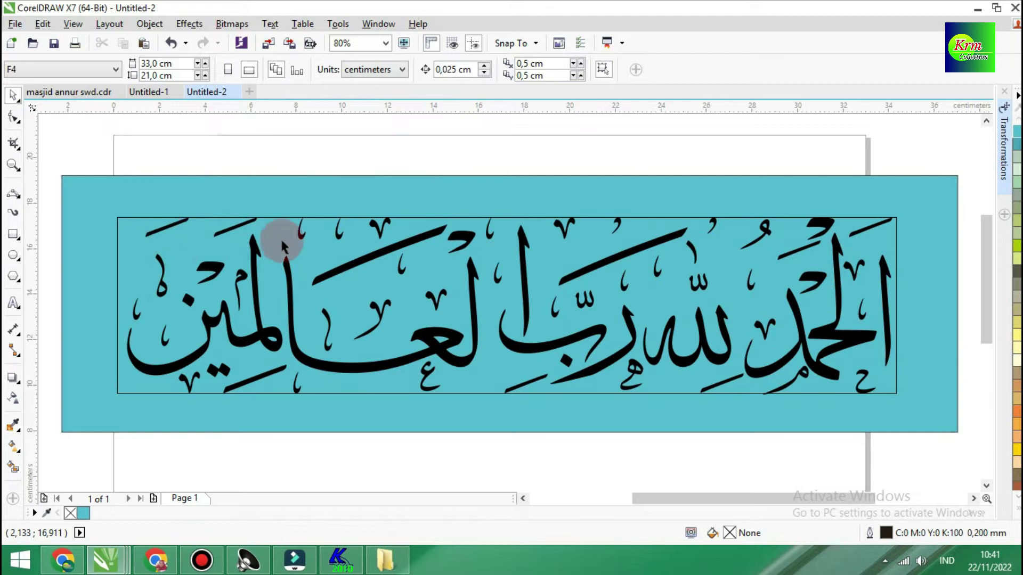
pyautogui.click(860, 234)
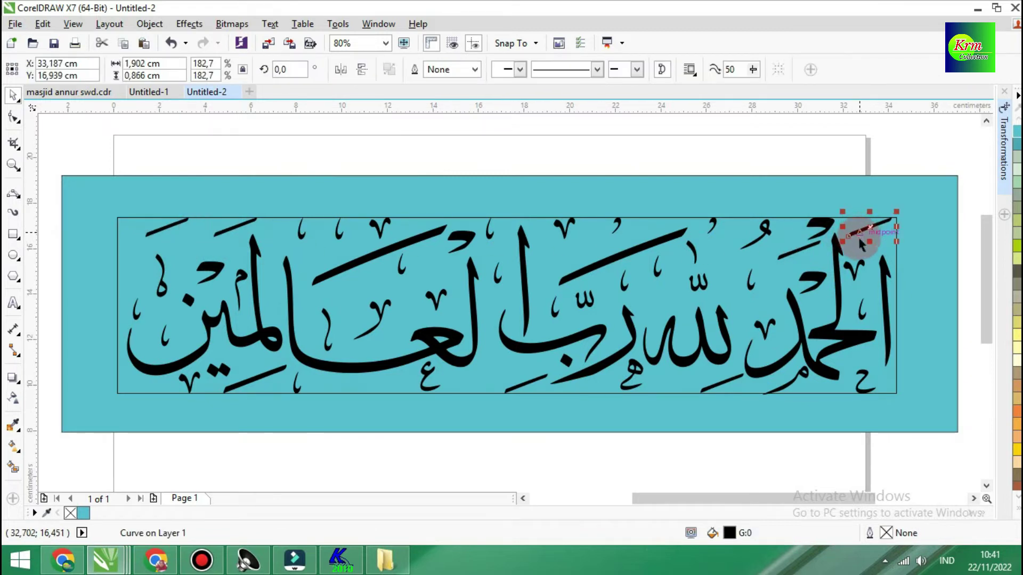
pyautogui.click(788, 150)
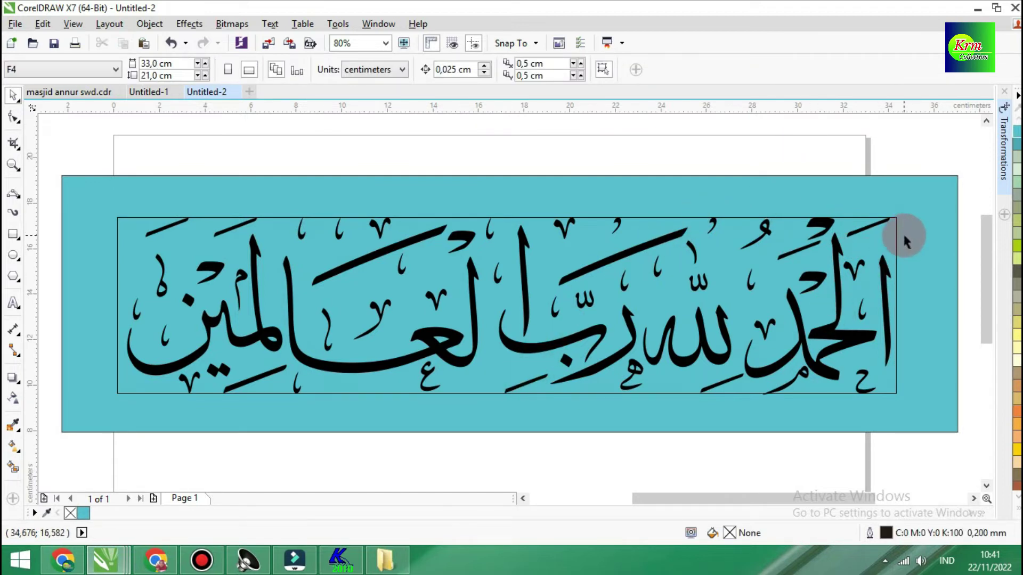
# Step: Enlarge the inner rectangle to about 36.5 × 8.25 cm and centre it on the turquoise rectangle
pyautogui.click(890, 248)
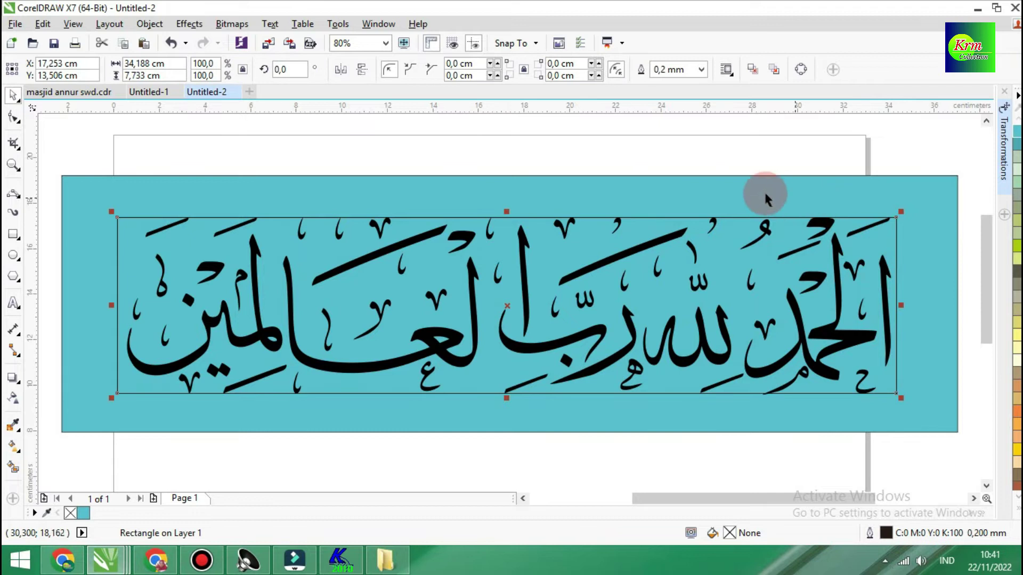
pyautogui.moveTo(901, 212); pyautogui.dragTo(927, 205)
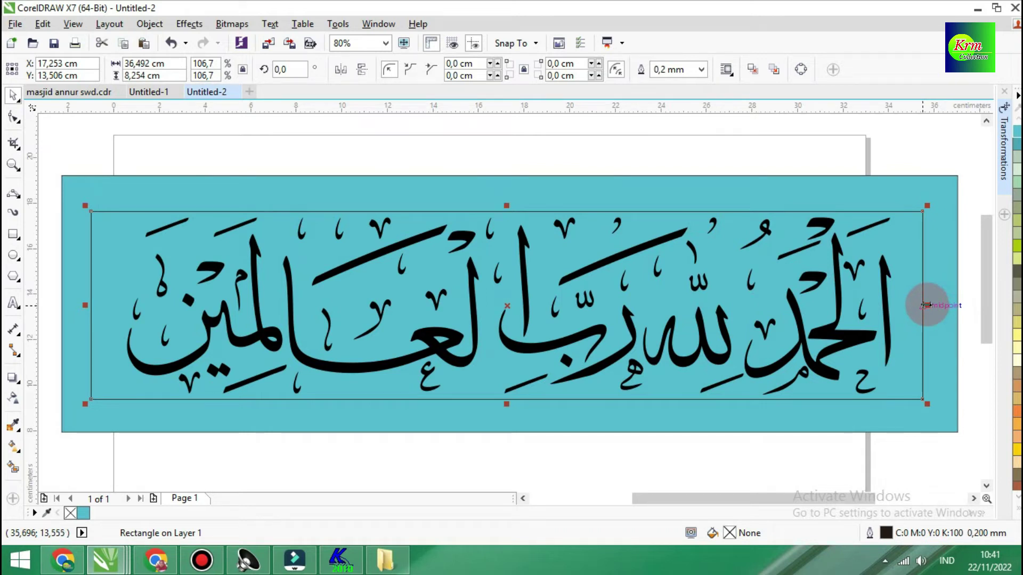
pyautogui.keyDown('shift'); pyautogui.click(899, 189); pyautogui.keyUp('shift')
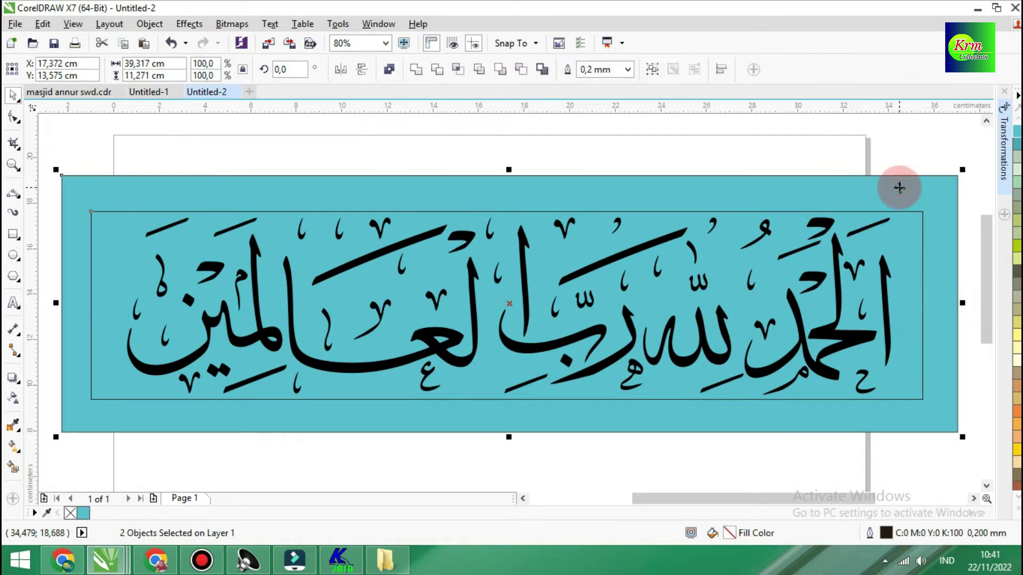
pyautogui.press('e')
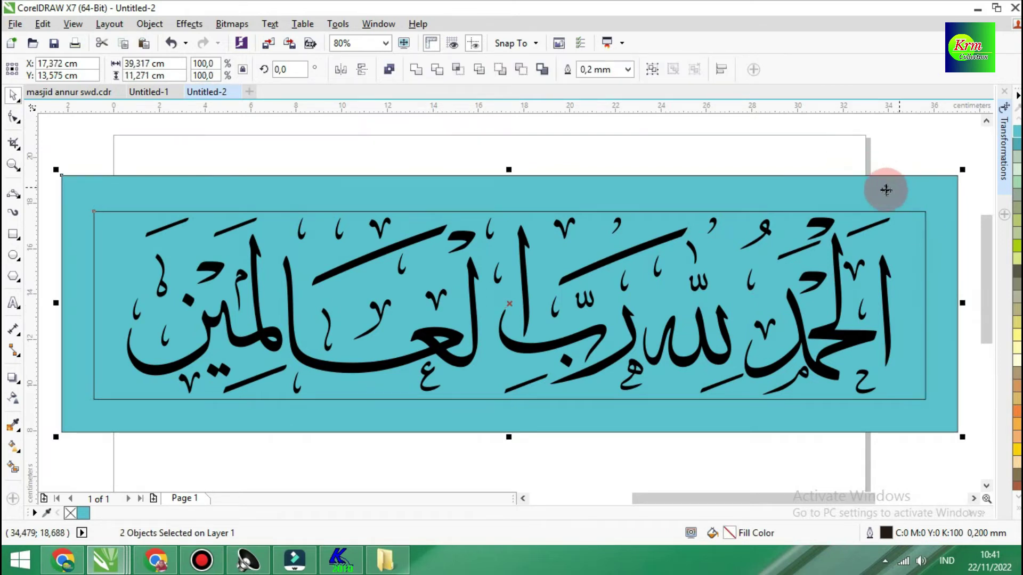
pyautogui.click(746, 155)
pyautogui.click(818, 193)
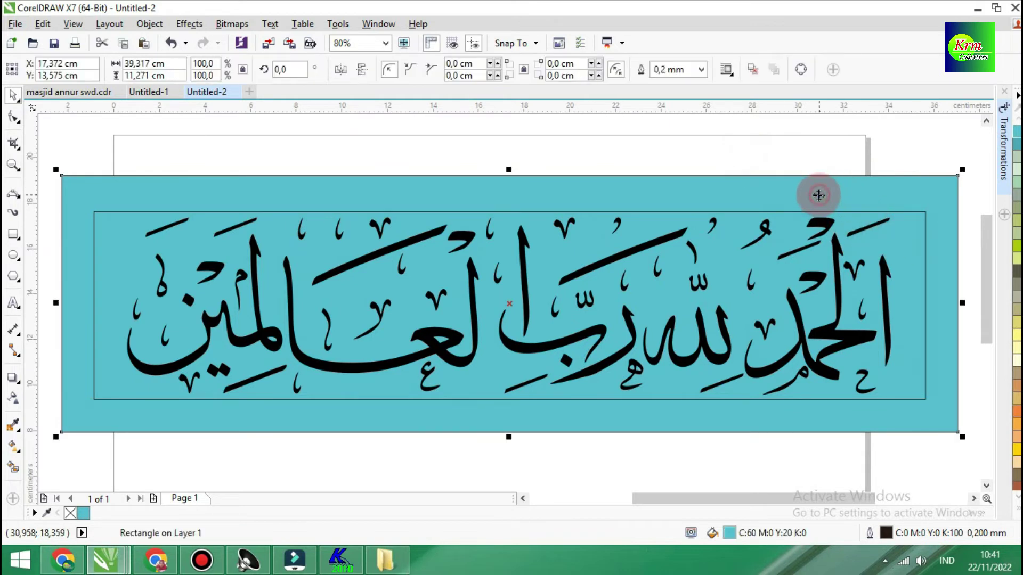
pyautogui.click(634, 164)
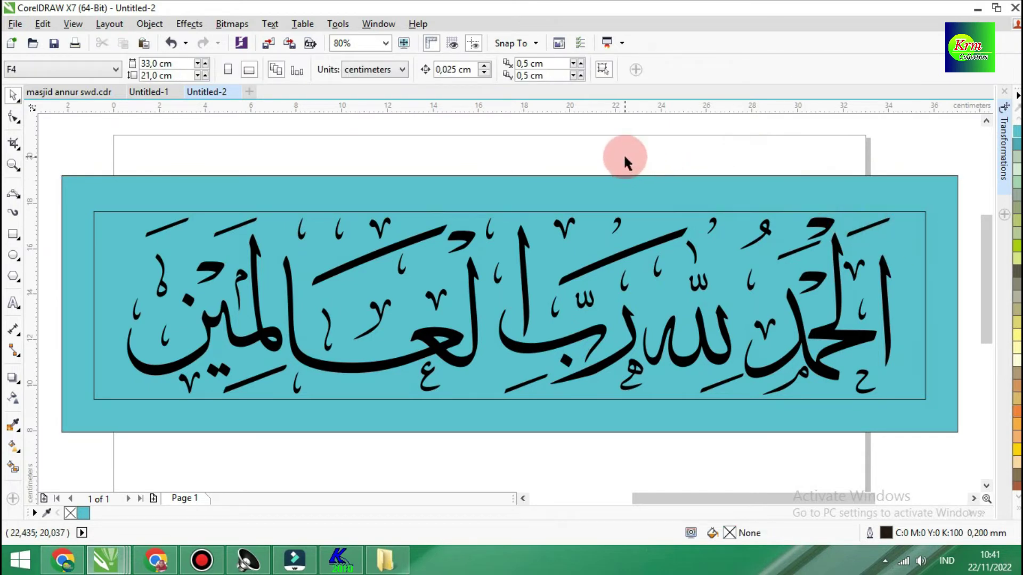
# Step: Import the parchment image 1.jpg from Pictures and place it below the calligraphy at about 42.2 × 23.8 cm
pyautogui.press('F3')
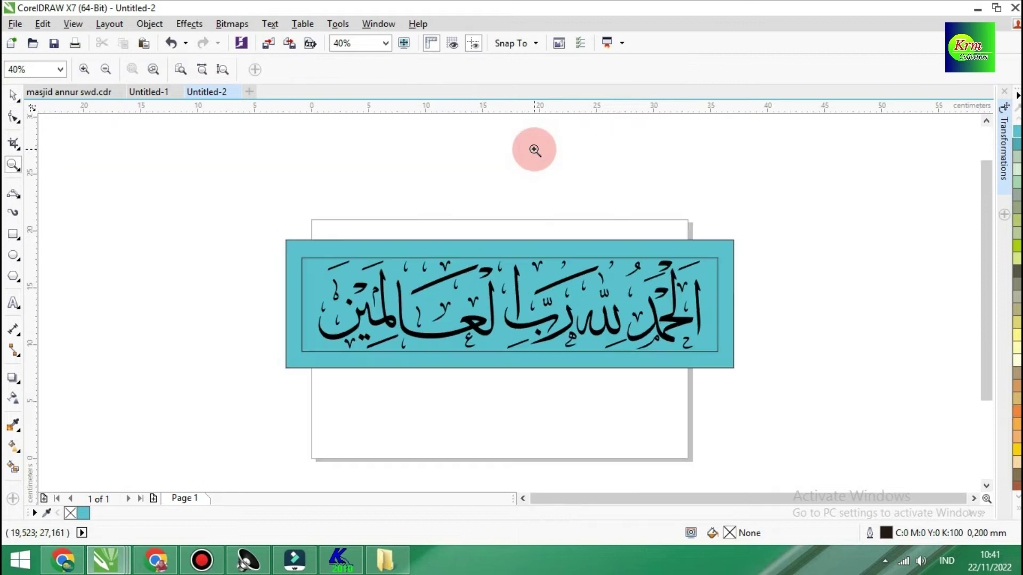
pyautogui.click(267, 45)
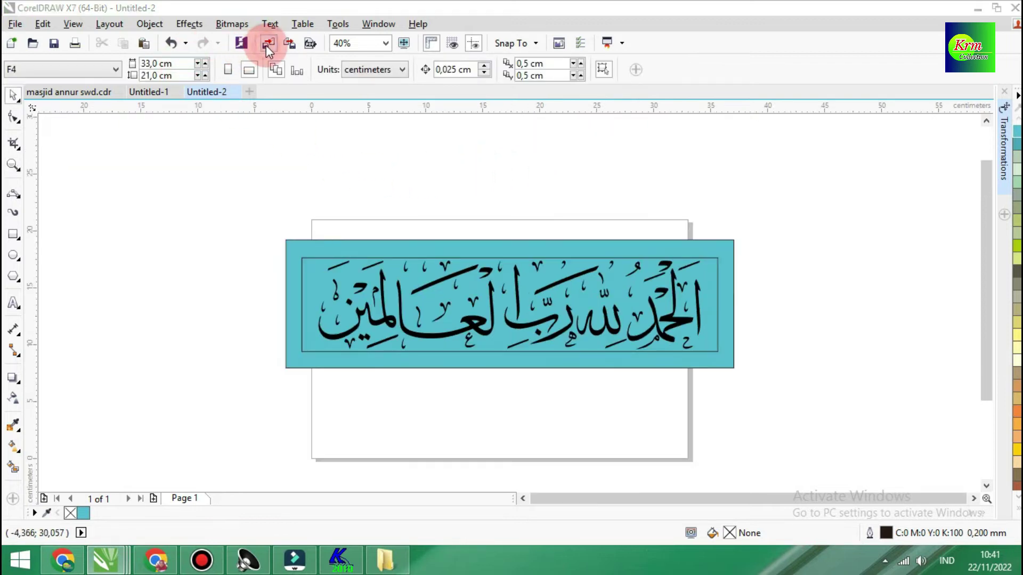
pyautogui.click(441, 136)
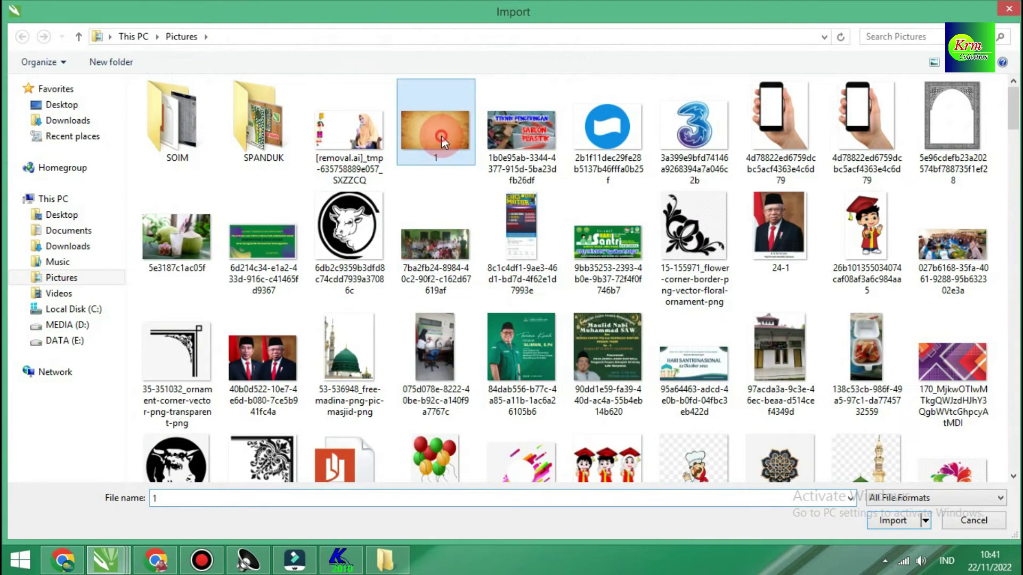
pyautogui.click(900, 520)
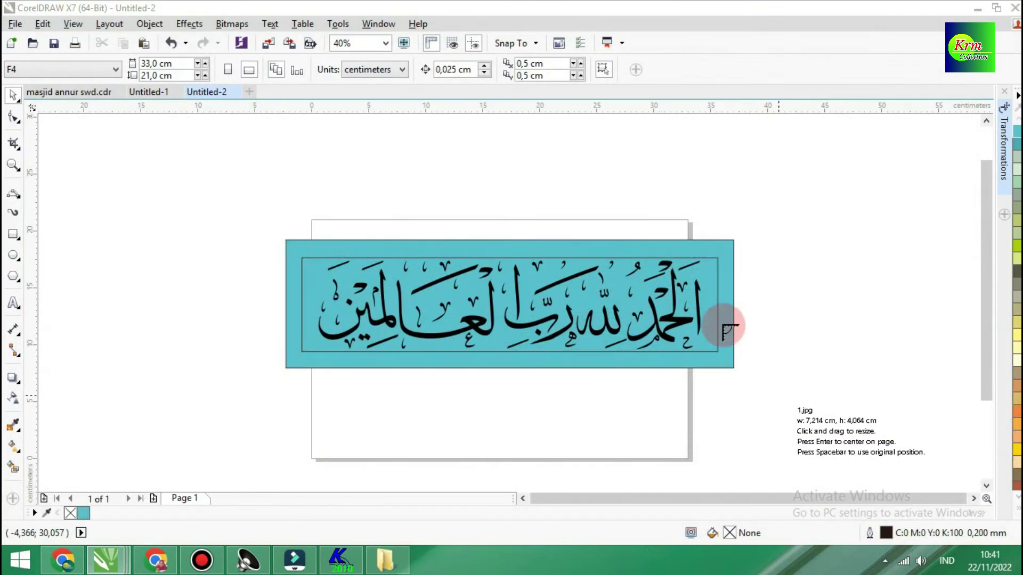
pyautogui.click(72, 295)
pyautogui.moveTo(160, 350); pyautogui.dragTo(511, 468)
pyautogui.moveTo(327, 347); pyautogui.dragTo(524, 437)
pyautogui.moveTo(627, 315); pyautogui.dragTo(863, 256)
pyautogui.moveTo(605, 394)
pyautogui.mouseDown()
pyautogui.moveTo(565, 409)
pyautogui.moveTo(577, 433)
pyautogui.moveTo(590, 394)
pyautogui.mouseUp()
# Step: PowerClip the parchment image inside the inner rectangle around the calligraphy
pyautogui.rightClick(590, 394)
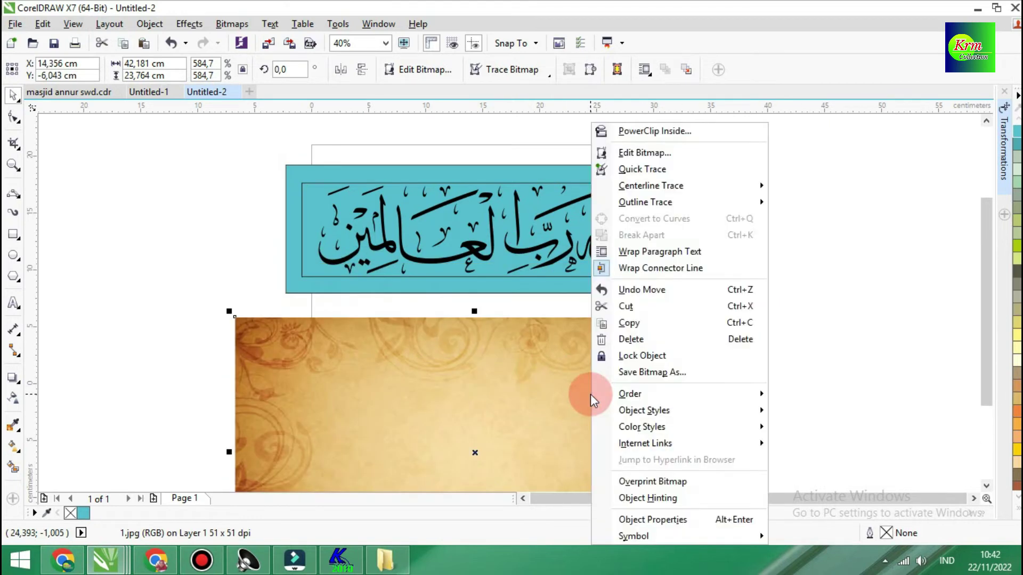
pyautogui.click(631, 130)
pyautogui.click(687, 198)
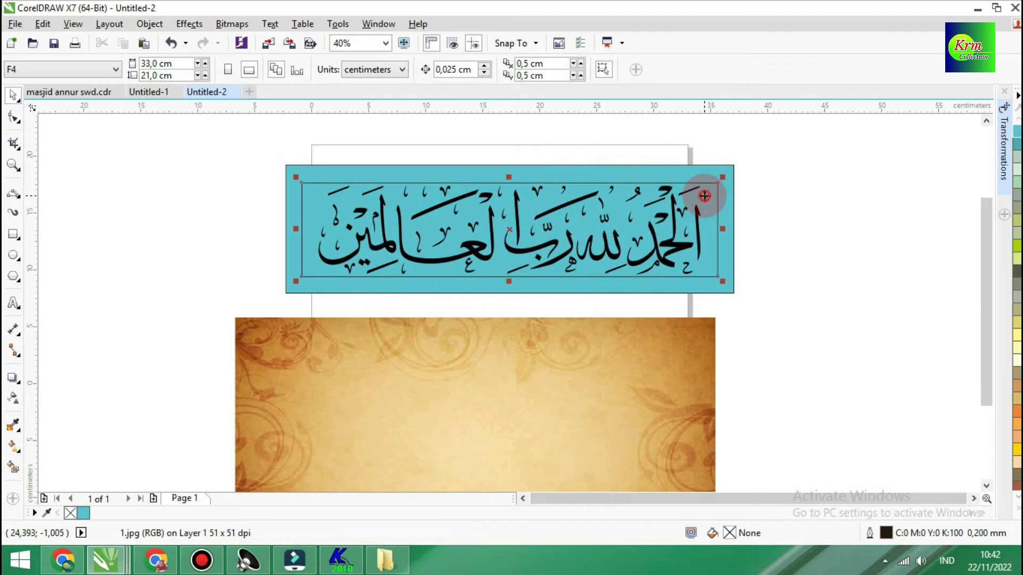
# Step: Fill the outer turquoise rectangle around the parchment panel with brown C:0 M:60 Y:60 K:40
pyautogui.click(790, 182)
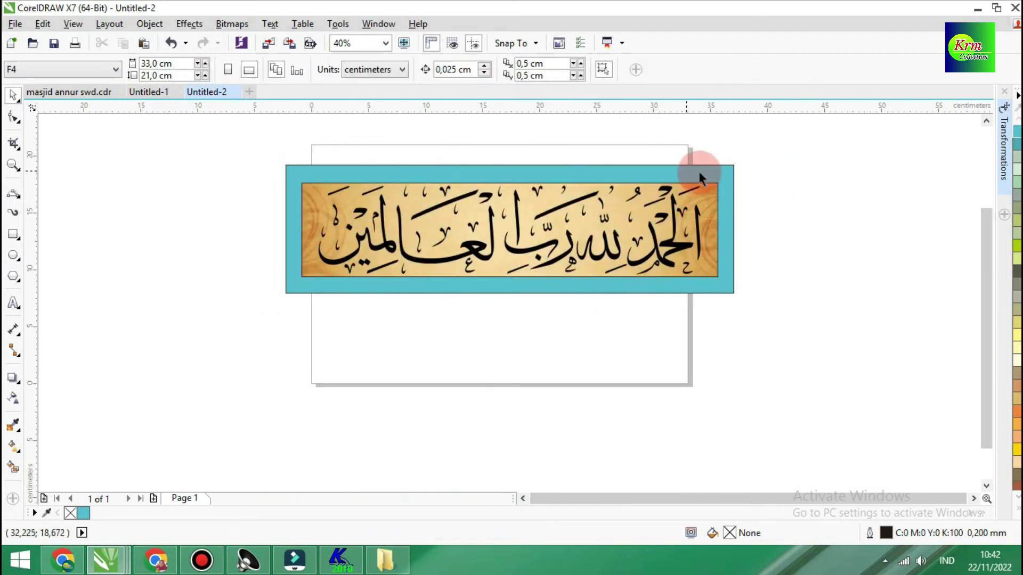
pyautogui.click(721, 176)
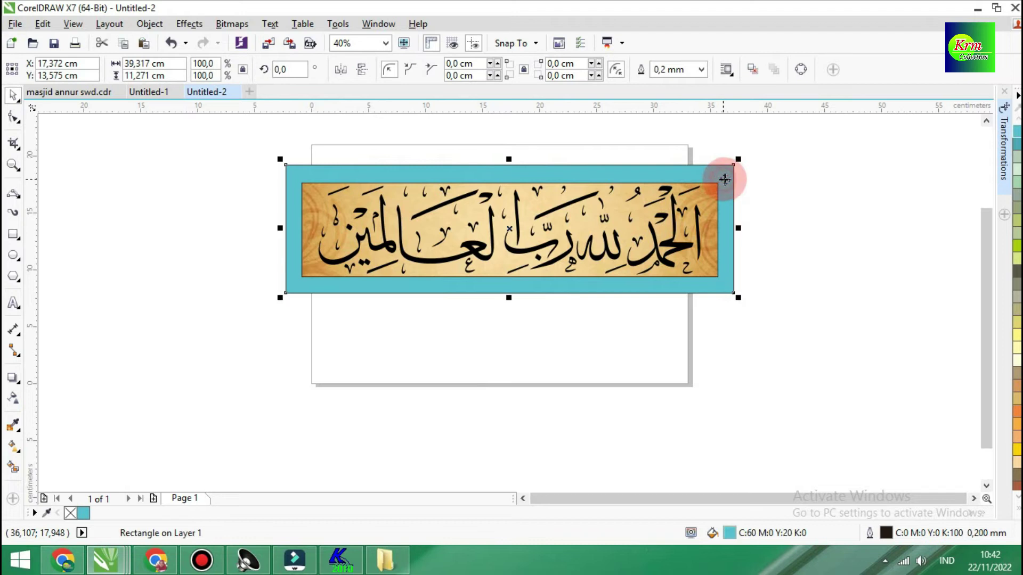
pyautogui.click(1017, 510)
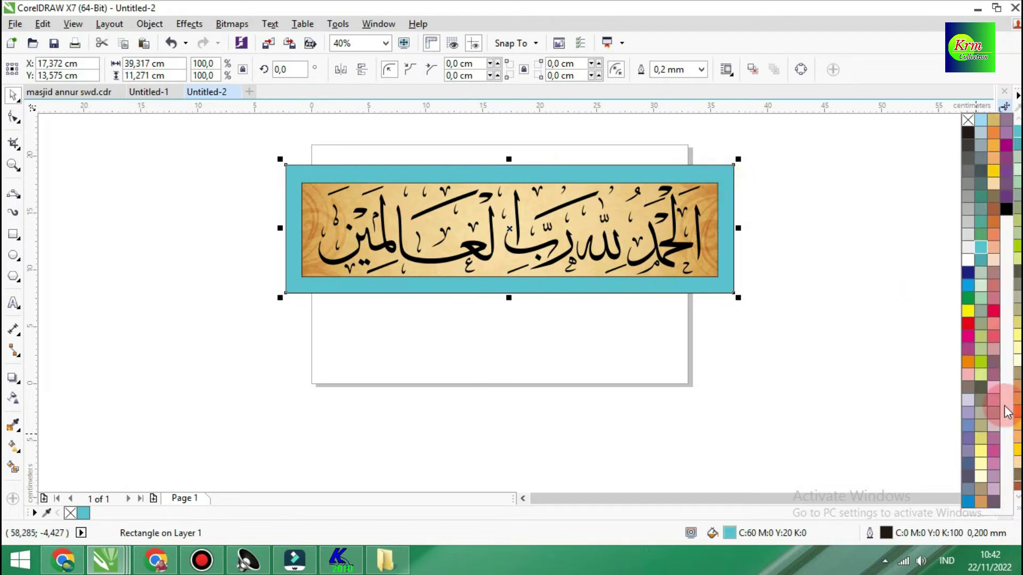
pyautogui.click(994, 209)
pyautogui.moveTo(901, 208); pyautogui.dragTo(780, 187)
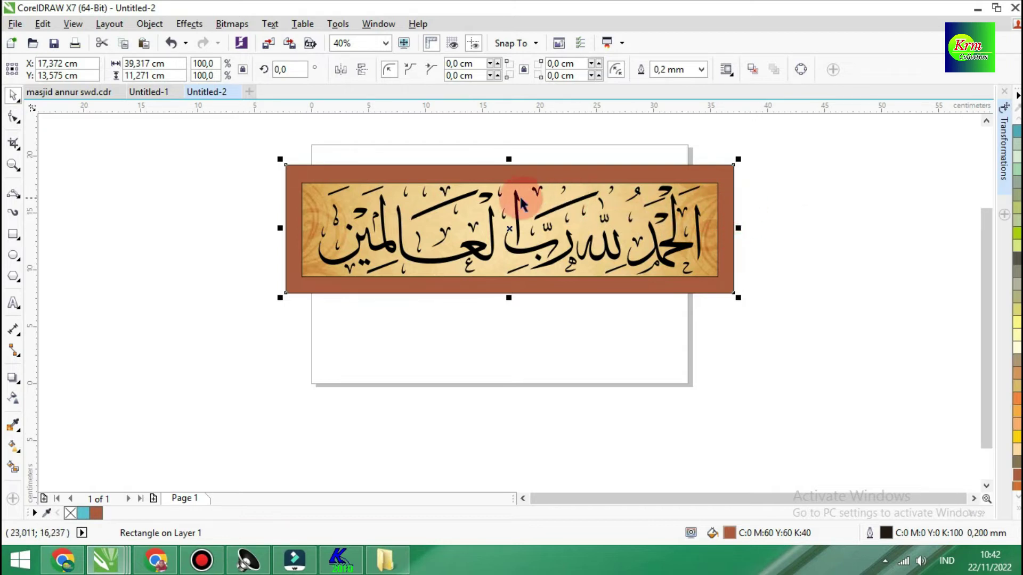
# Step: Increase the parchment rectangle's height to about 9.28 cm, stretching it evenly above and below its centre
pyautogui.press('z')
pyautogui.moveTo(483, 171); pyautogui.dragTo(556, 290)
pyautogui.press('space')
pyautogui.click(583, 199)
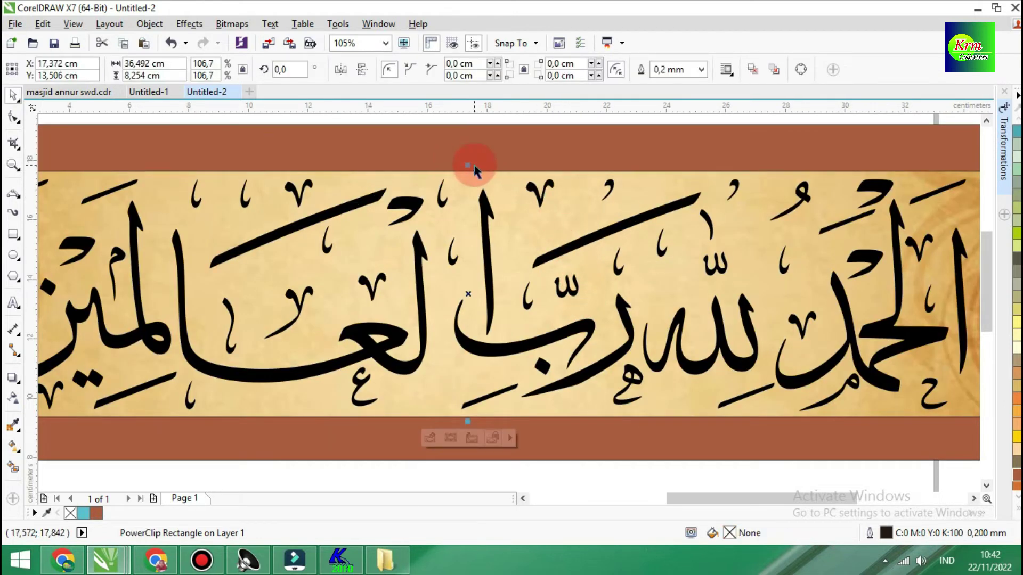
pyautogui.moveTo(467, 160); pyautogui.dragTo(468, 130)
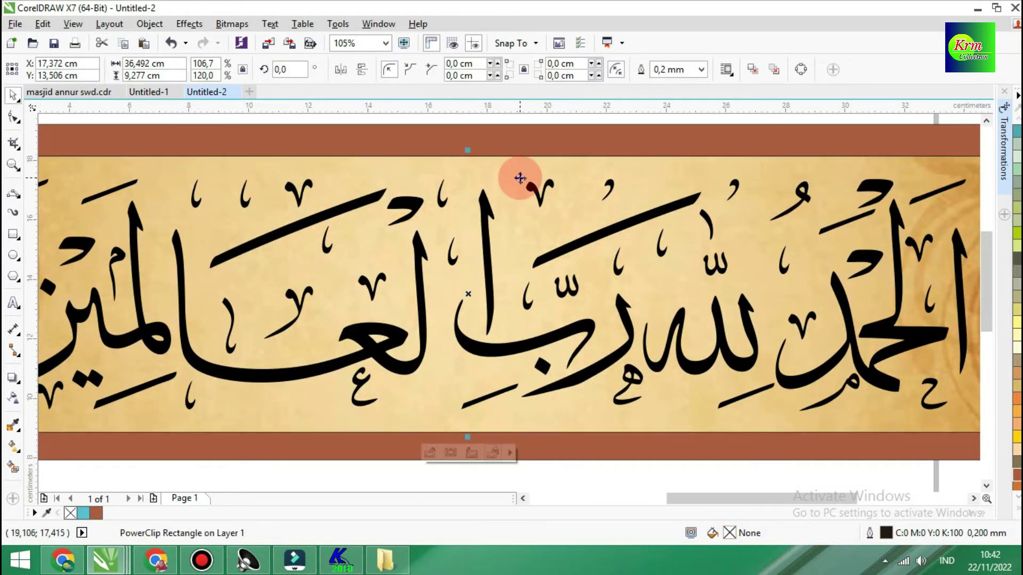
pyautogui.scroll(-1, 559, 184)
pyautogui.click(551, 158)
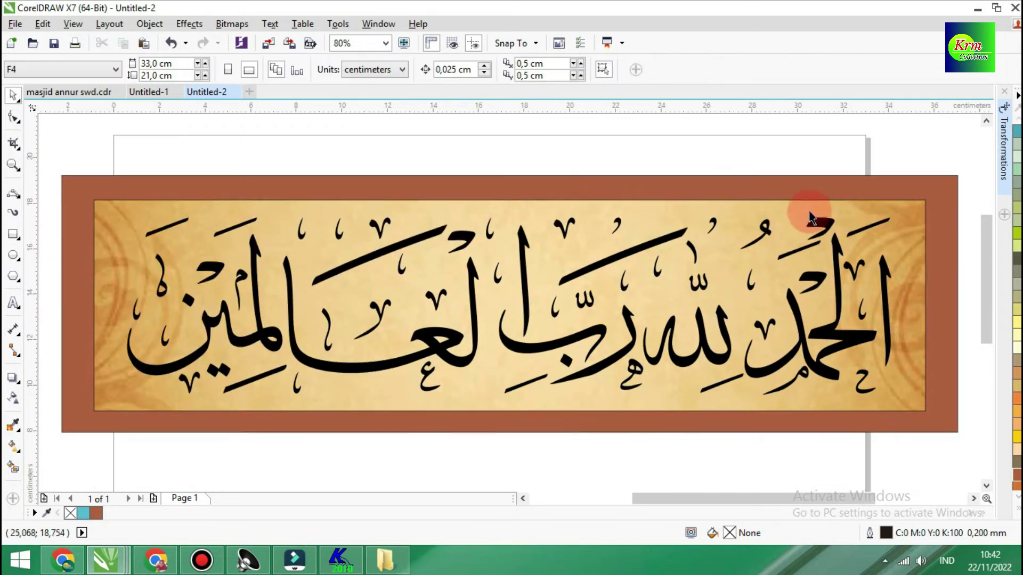
# Step: Give the parchment rectangle a 2.5 mm outline in rich black, C:100 M:100 Y:100 K:100
pyautogui.click(919, 225)
pyautogui.click(699, 71)
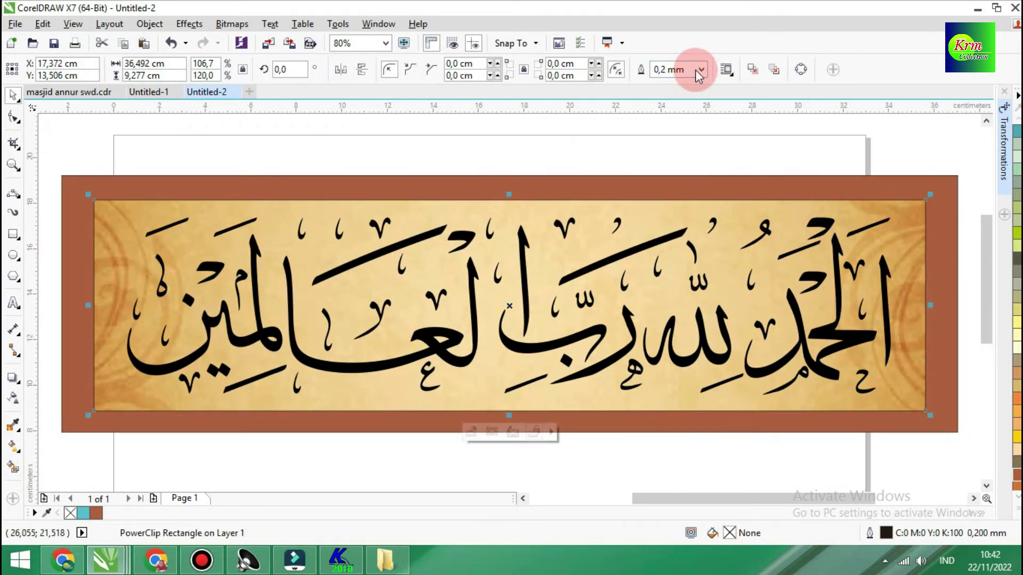
pyautogui.click(671, 198)
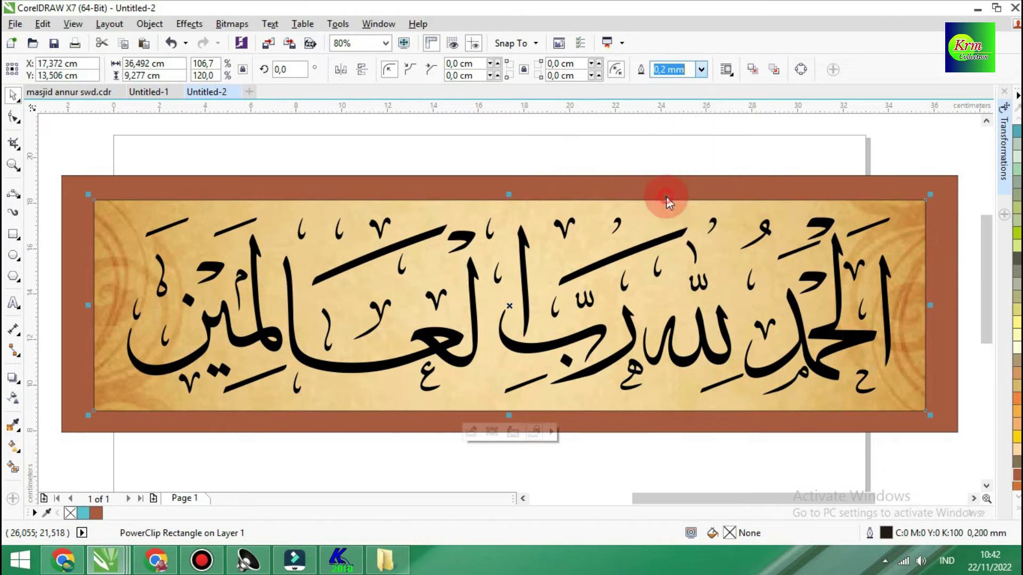
pyautogui.click(756, 143)
pyautogui.click(938, 200)
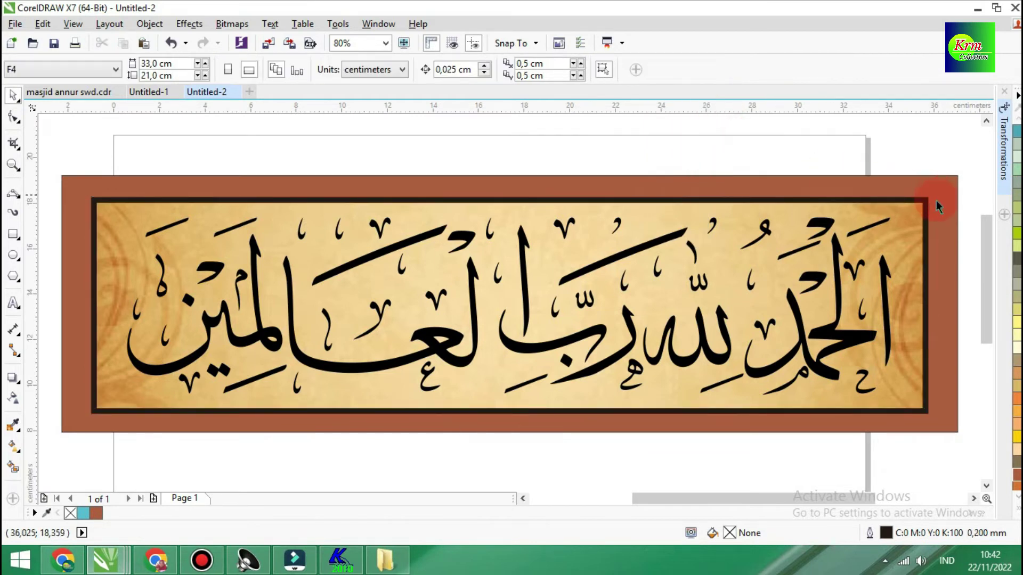
pyautogui.click(1013, 507)
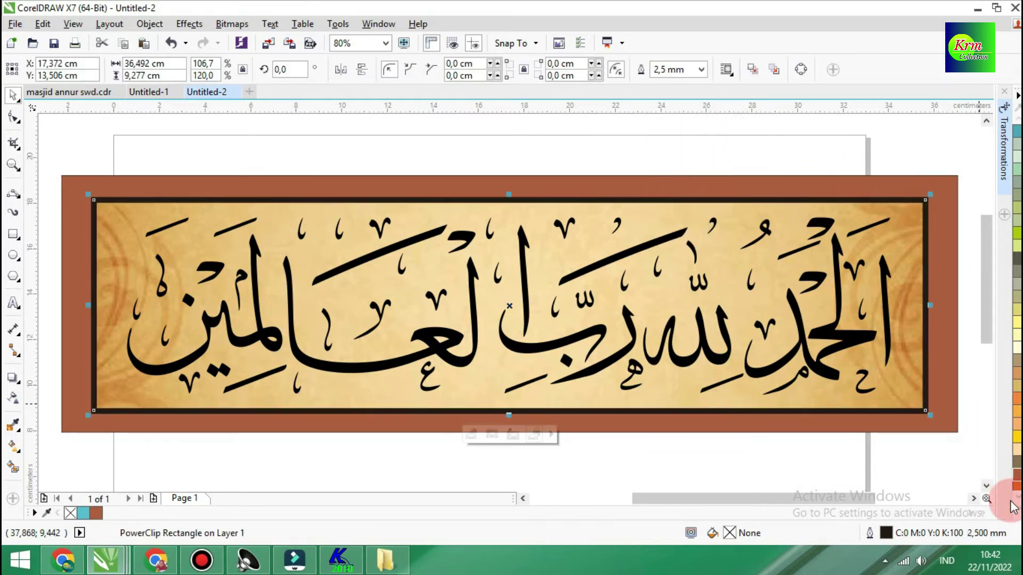
pyautogui.click(1000, 207)
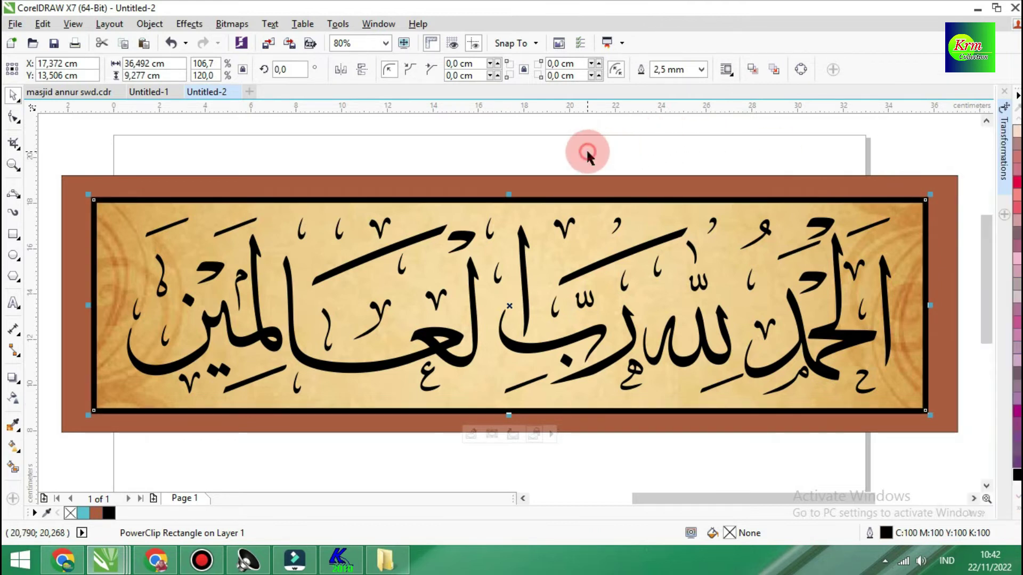
pyautogui.click(622, 155)
# Step: Narrow the outer brown rectangle symmetrically about its centre to a width of about 38.69 cm
pyautogui.click(949, 294)
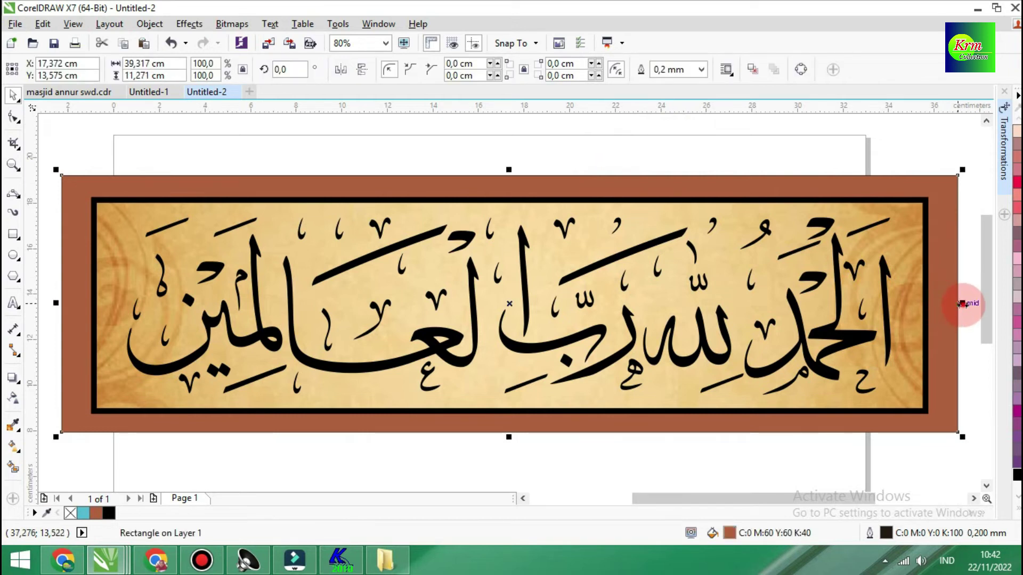
pyautogui.moveTo(962, 305); pyautogui.dragTo(954, 307)
pyautogui.click(685, 160)
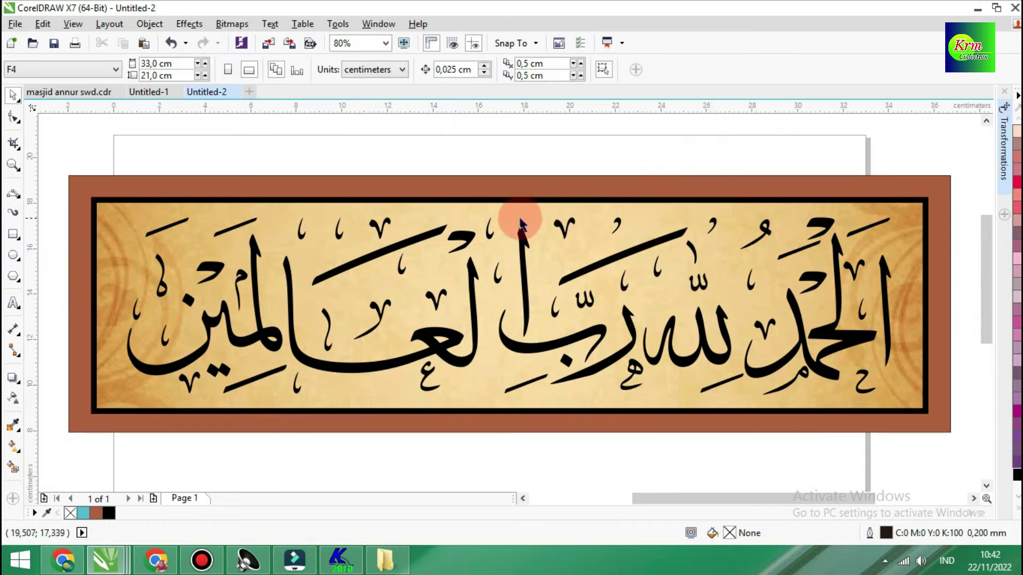
pyautogui.click(513, 190)
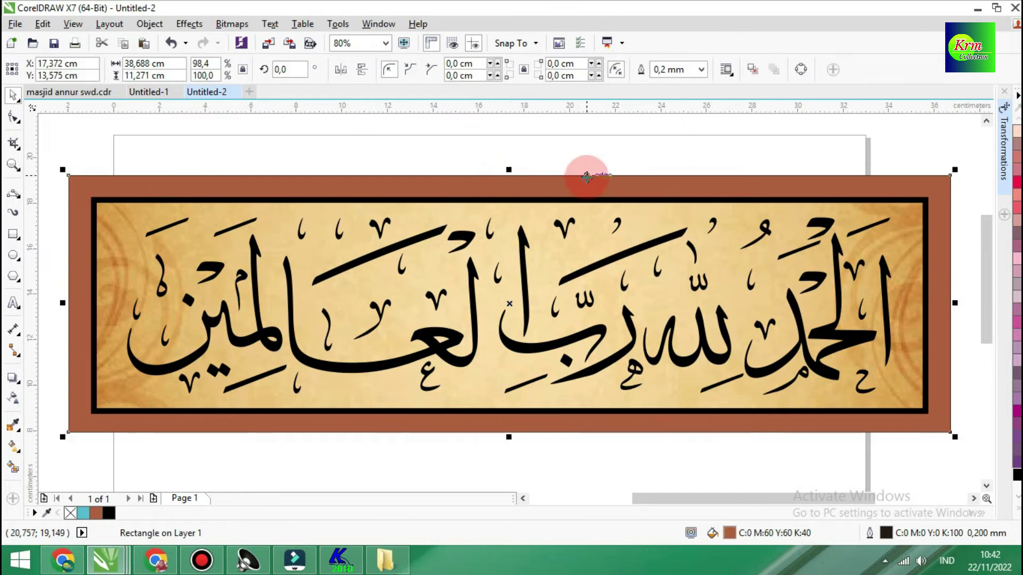
# Step: Give the parchment rectangle scalloped corners with a radius of about 0.868 cm on all four corners
pyautogui.click(19, 132)
pyautogui.click(105, 208)
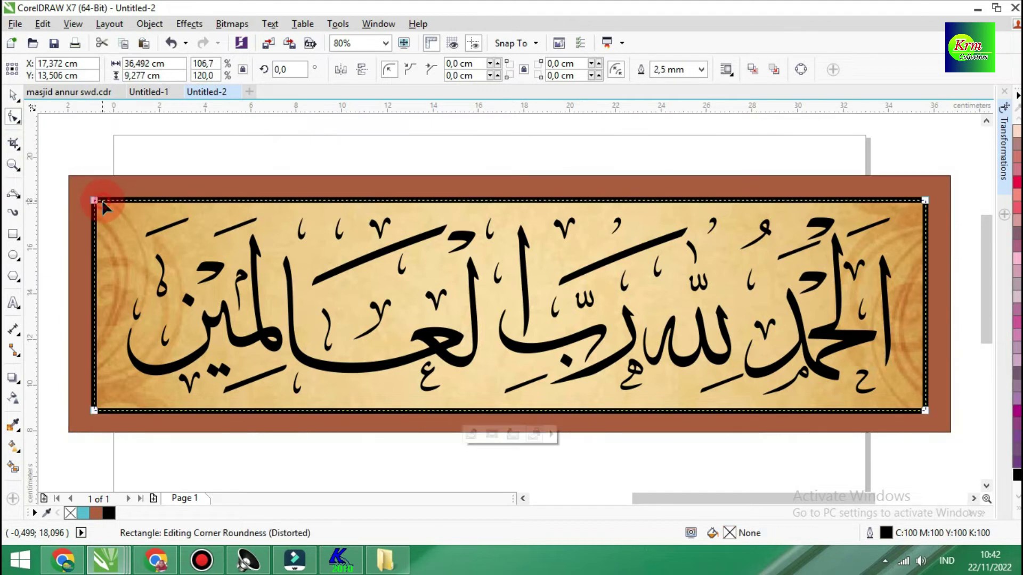
pyautogui.click(409, 70)
pyautogui.click(95, 204)
pyautogui.moveTo(95, 204); pyautogui.dragTo(104, 209)
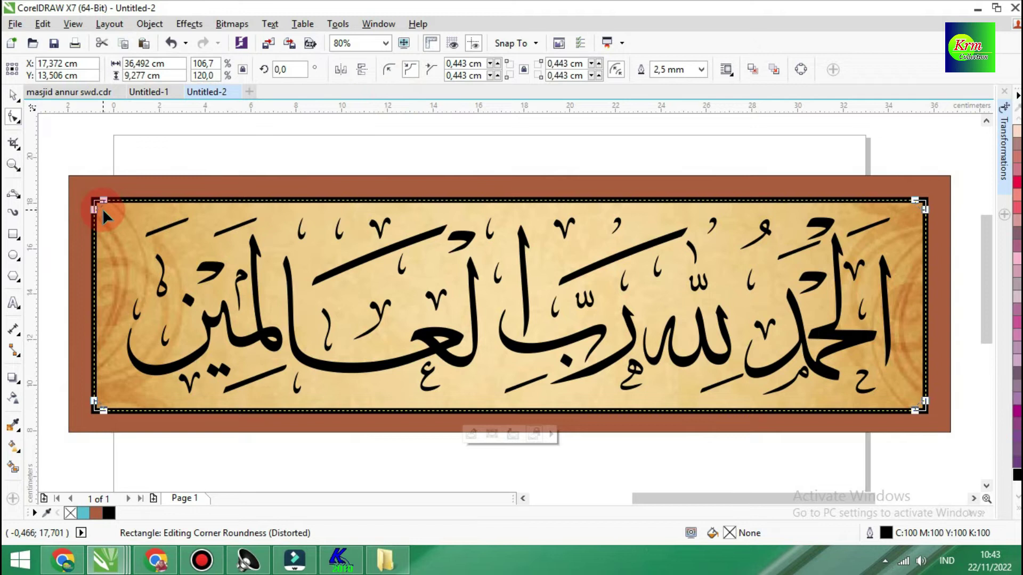
pyautogui.click(16, 96)
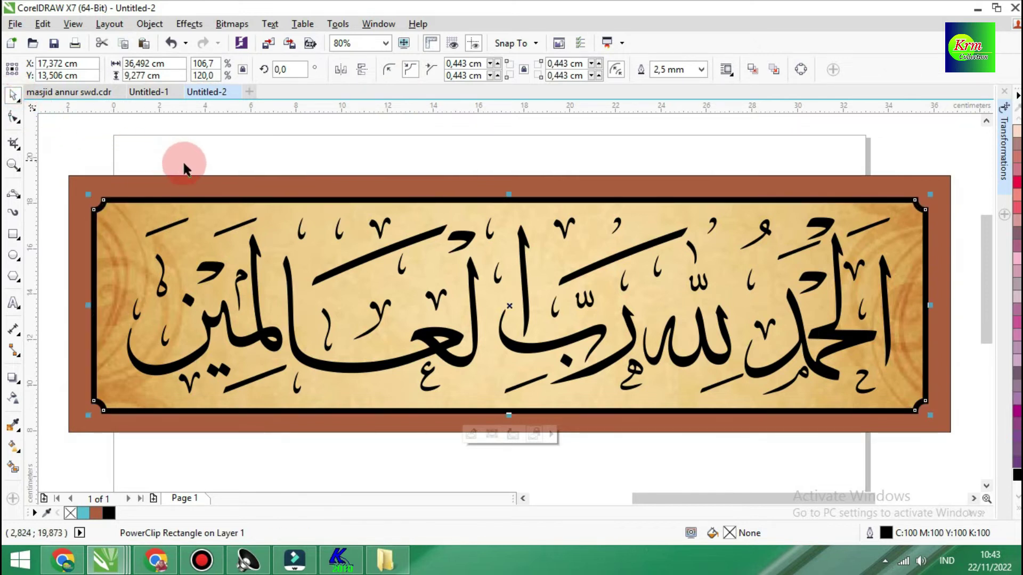
pyautogui.click(13, 116)
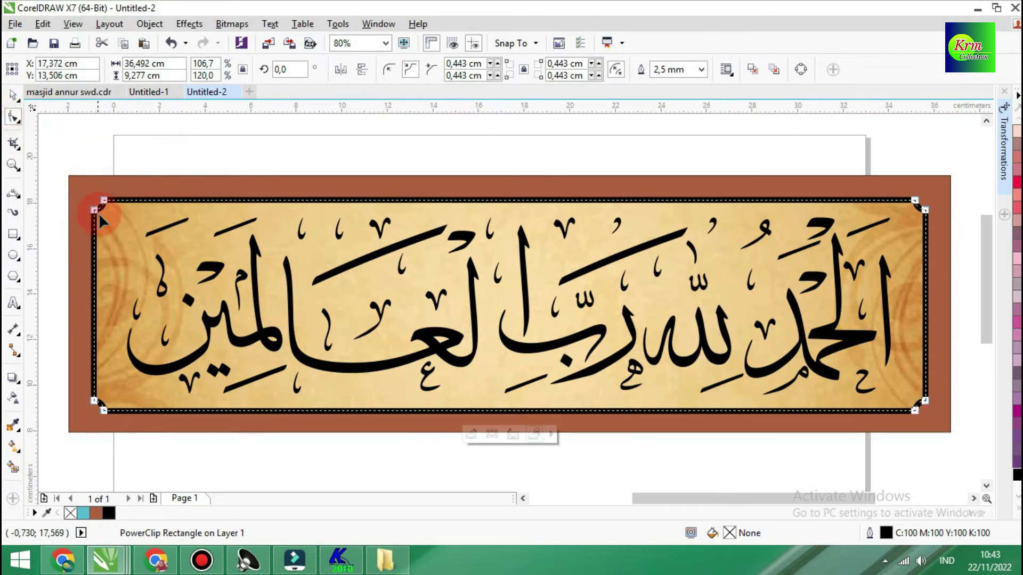
pyautogui.moveTo(105, 208); pyautogui.dragTo(113, 208)
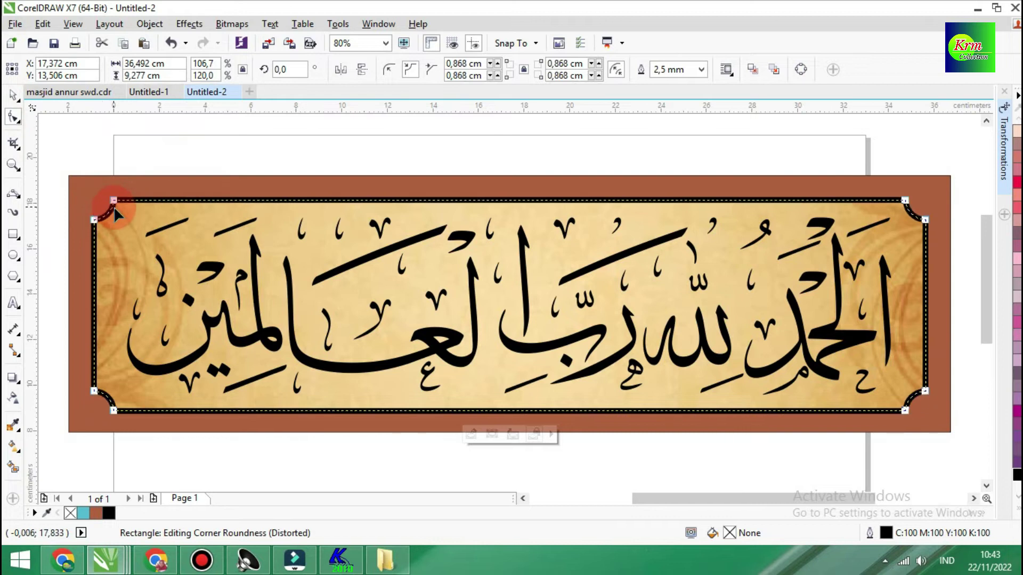
pyautogui.click(14, 97)
pyautogui.click(99, 152)
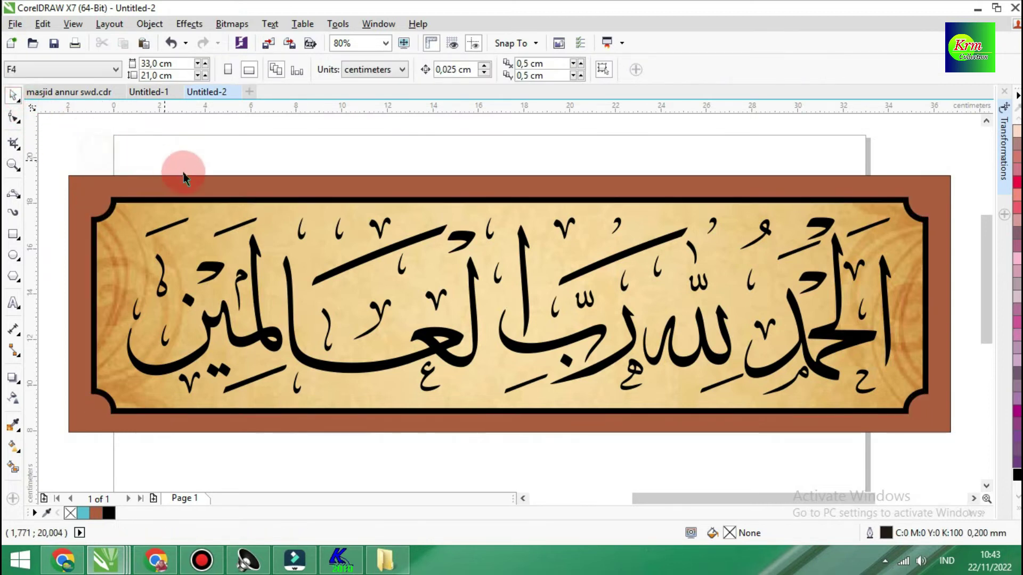
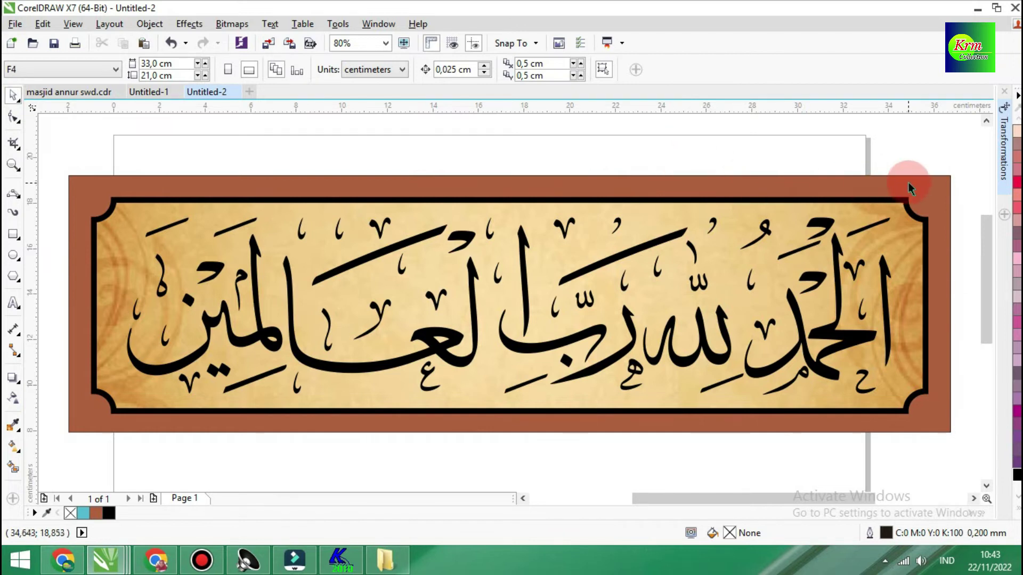
# Step: Fill the outer rectangle with the dark maroon shade C:56 M:94 Y:100 K:45
pyautogui.click(931, 193)
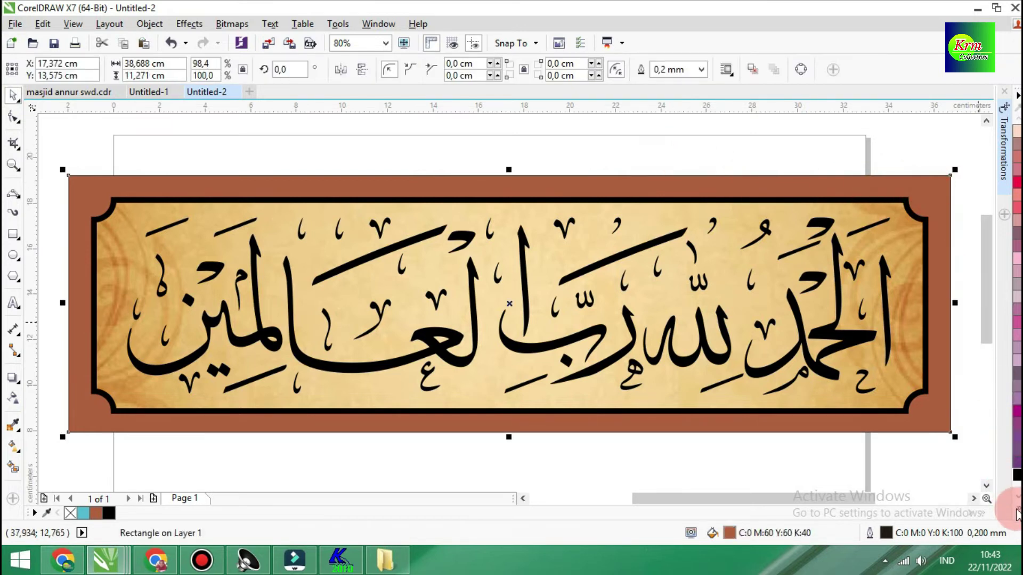
pyautogui.click(1016, 504)
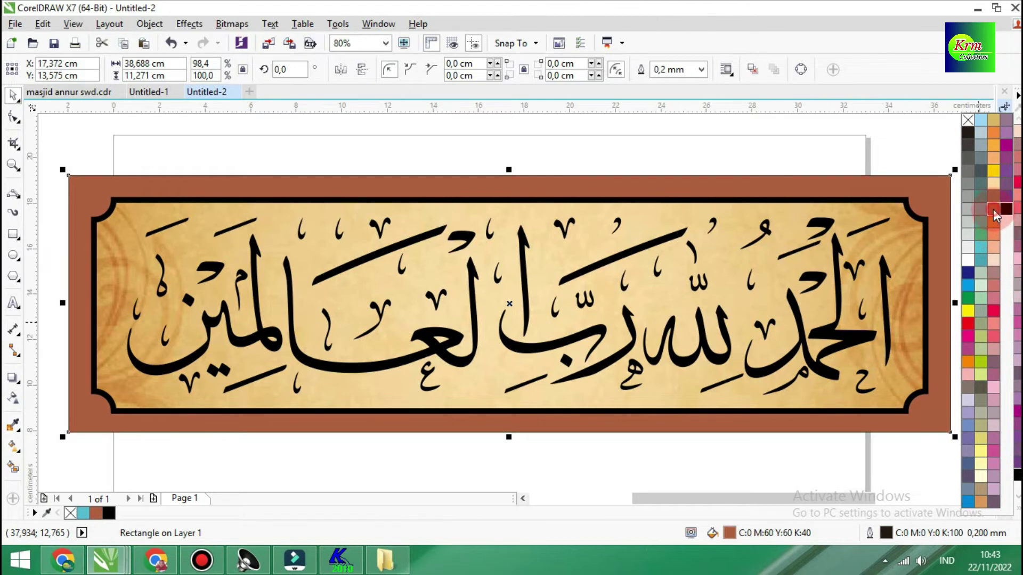
pyautogui.moveTo(994, 214); pyautogui.dragTo(979, 249)
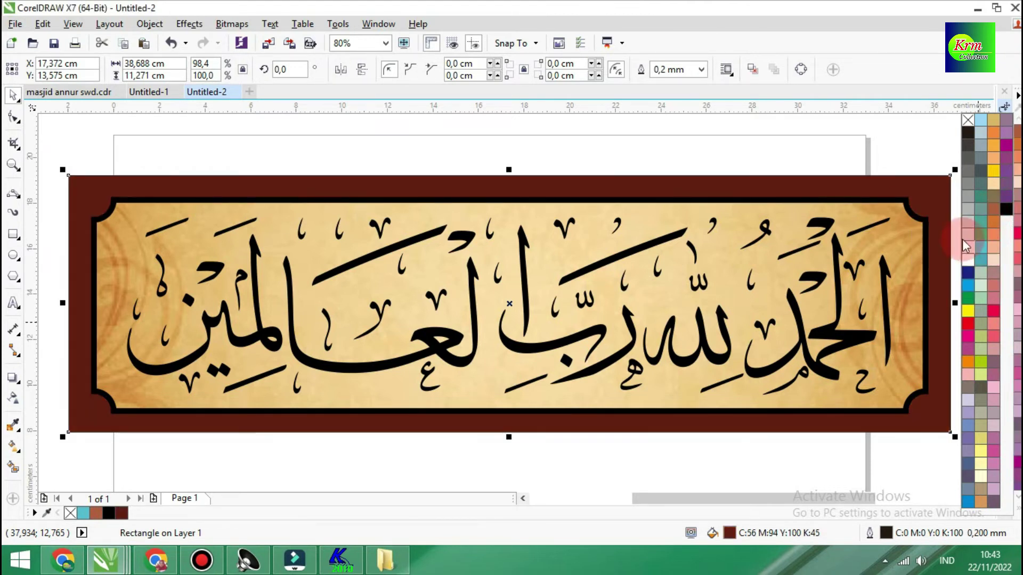
pyautogui.click(588, 155)
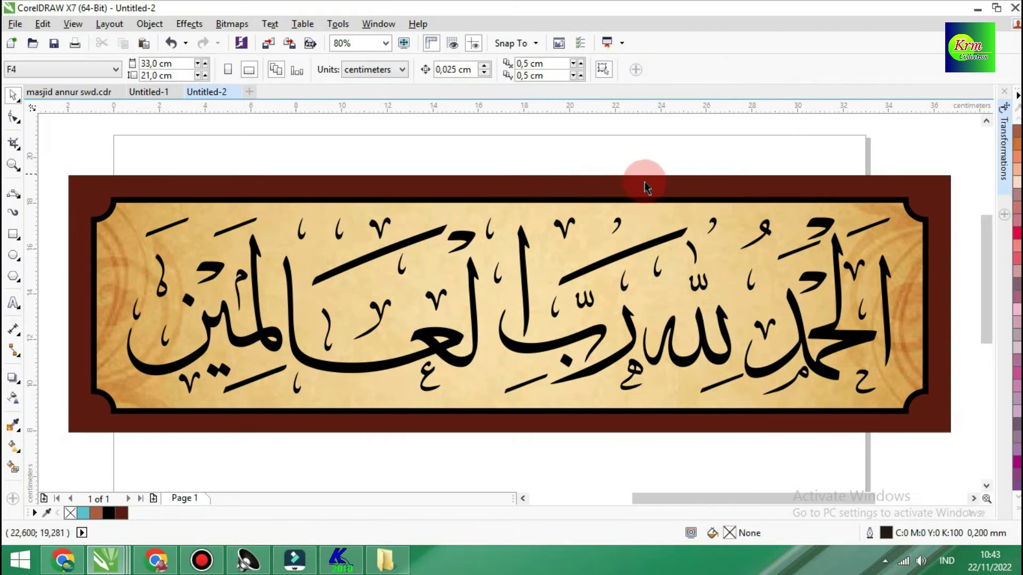
# Step: Duplicate the complete framed calligraphy panel straight down, centring the copy at about Y 0.86 cm
pyautogui.press('F3')
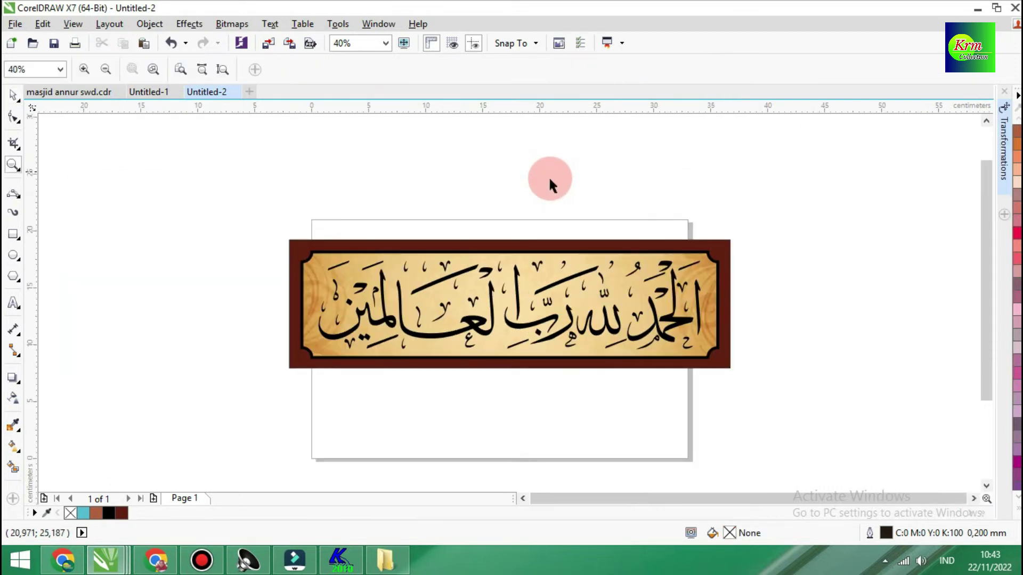
pyautogui.moveTo(269, 229); pyautogui.dragTo(755, 377)
pyautogui.moveTo(511, 309); pyautogui.dragTo(524, 448)
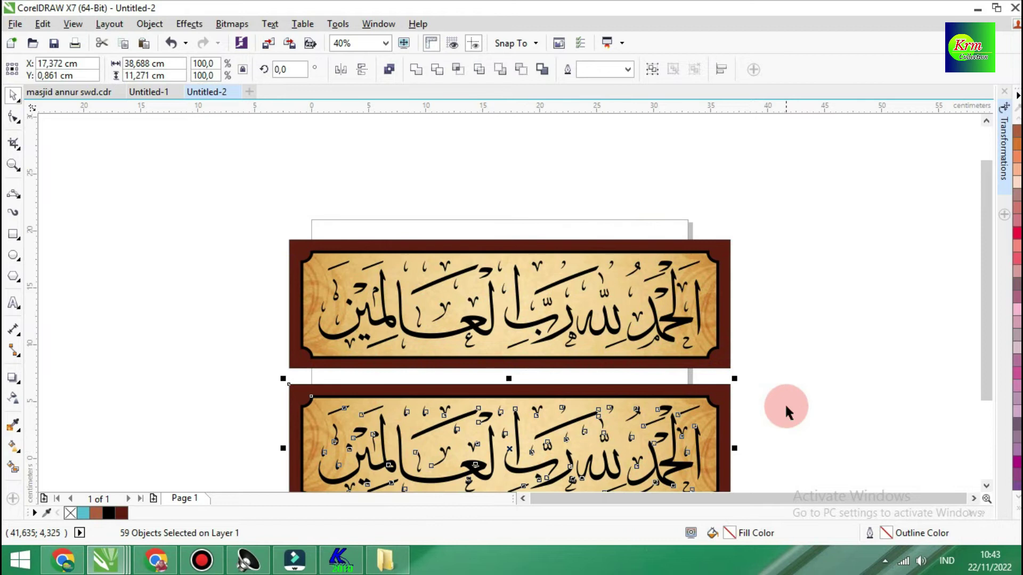
pyautogui.press('F4')
pyautogui.click(829, 285)
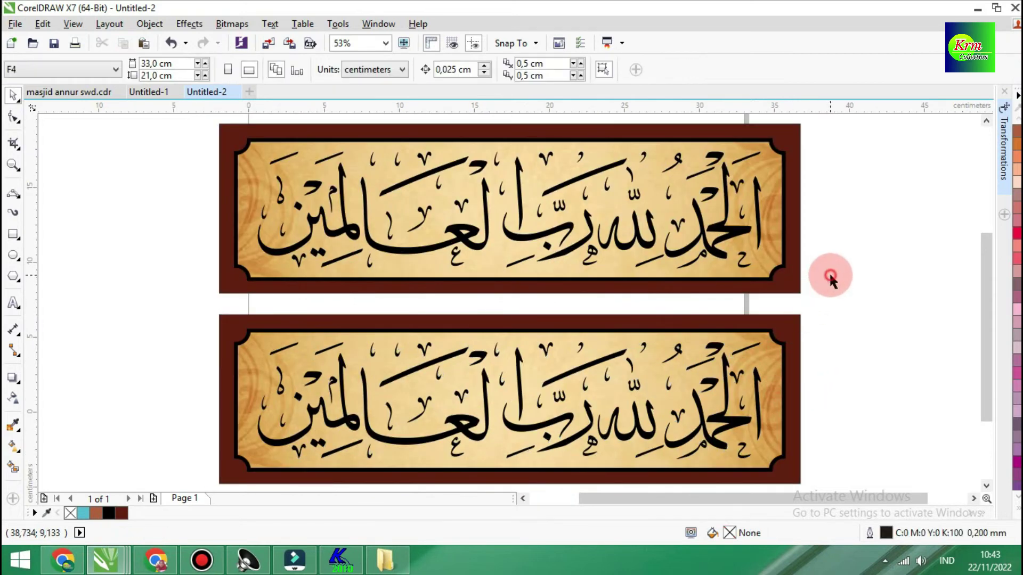
# Step: Fill the lower copy's outer rectangle with dark green C:95 M:51 Y:100 K:18
pyautogui.click(788, 322)
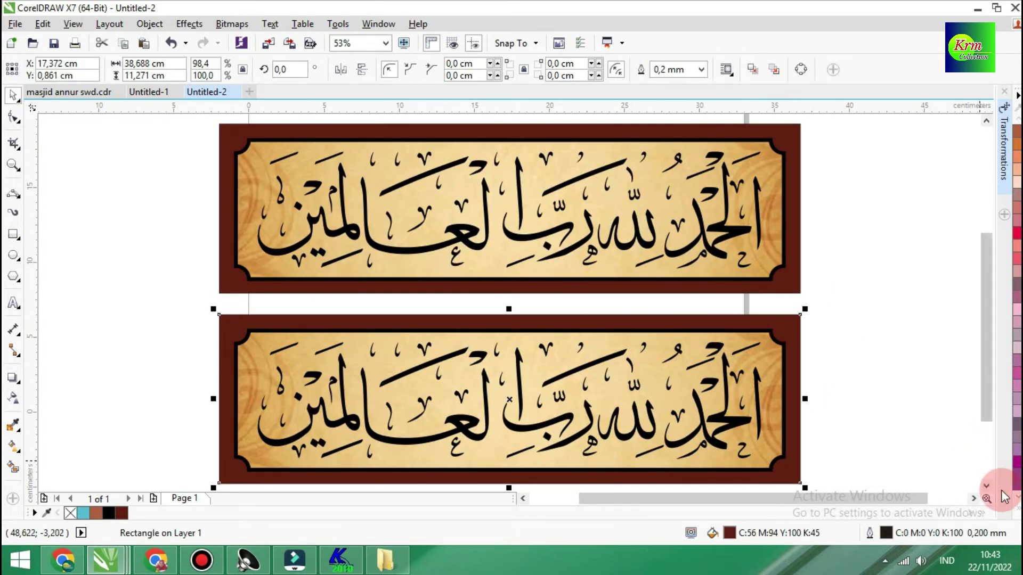
pyautogui.click(1016, 511)
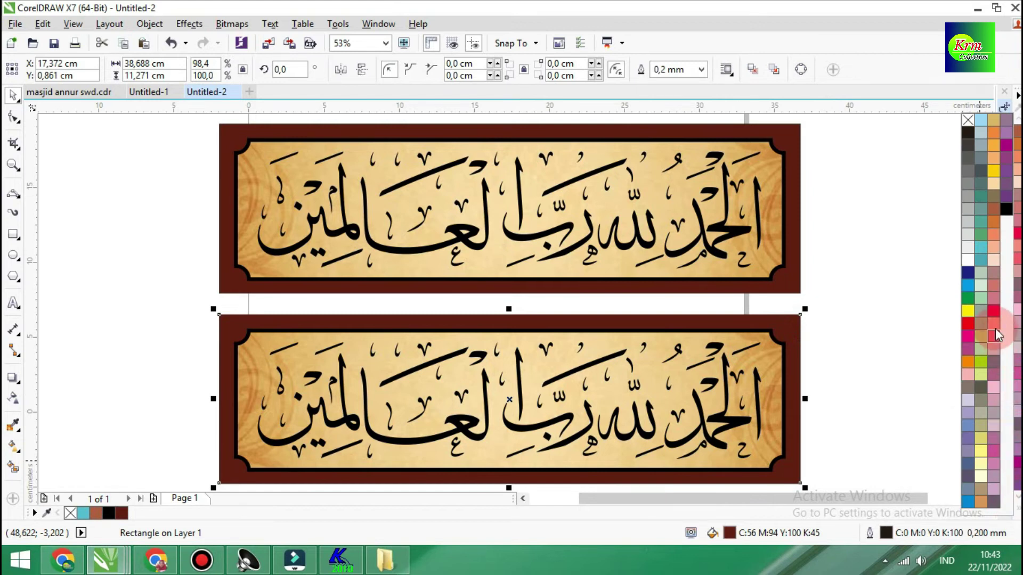
pyautogui.click(967, 299)
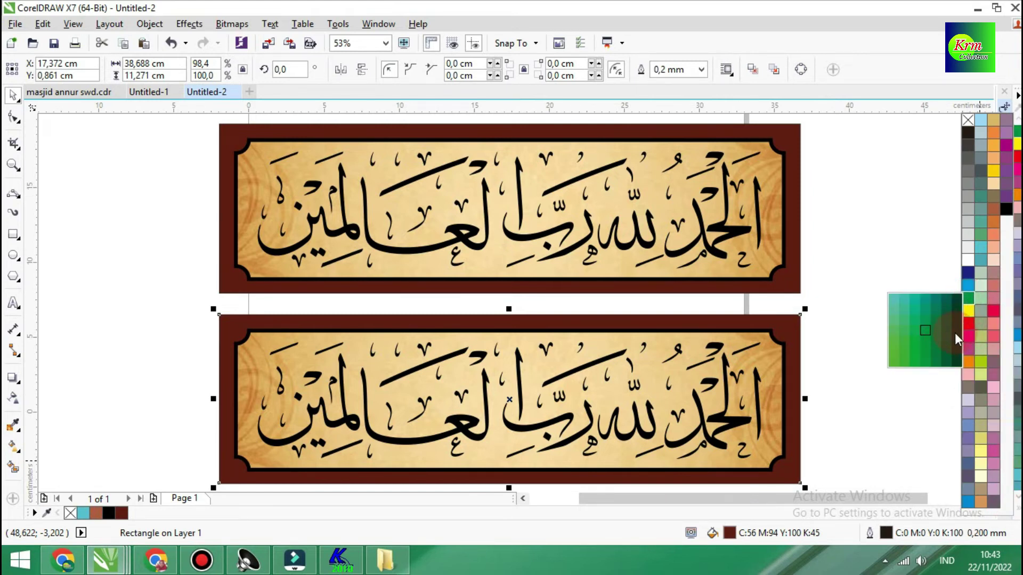
pyautogui.click(943, 331)
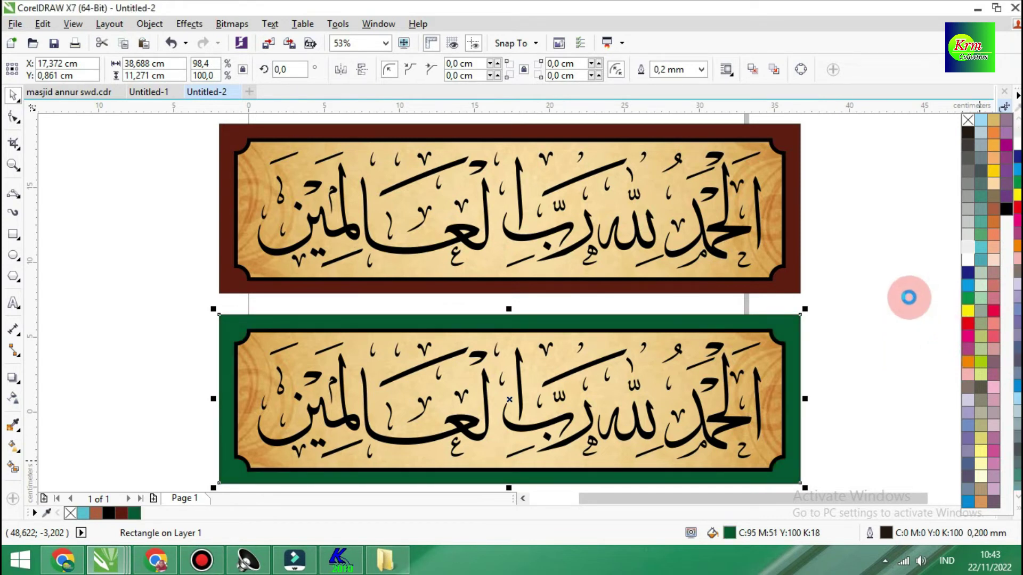
pyautogui.click(867, 264)
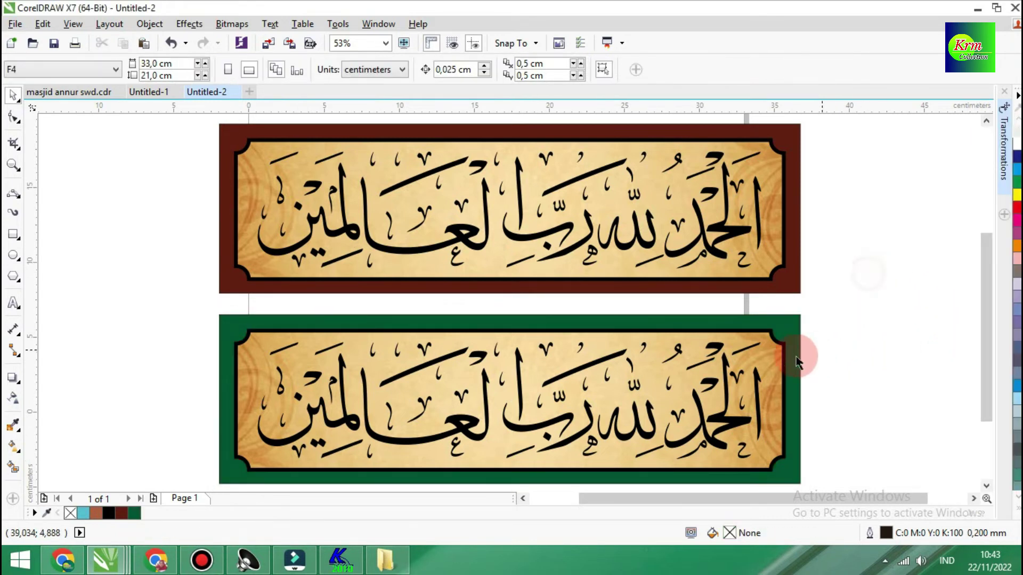
# Step: Colour the outline of the lower panel's scalloped inner frame orange, M:60 Y:100
pyautogui.click(779, 349)
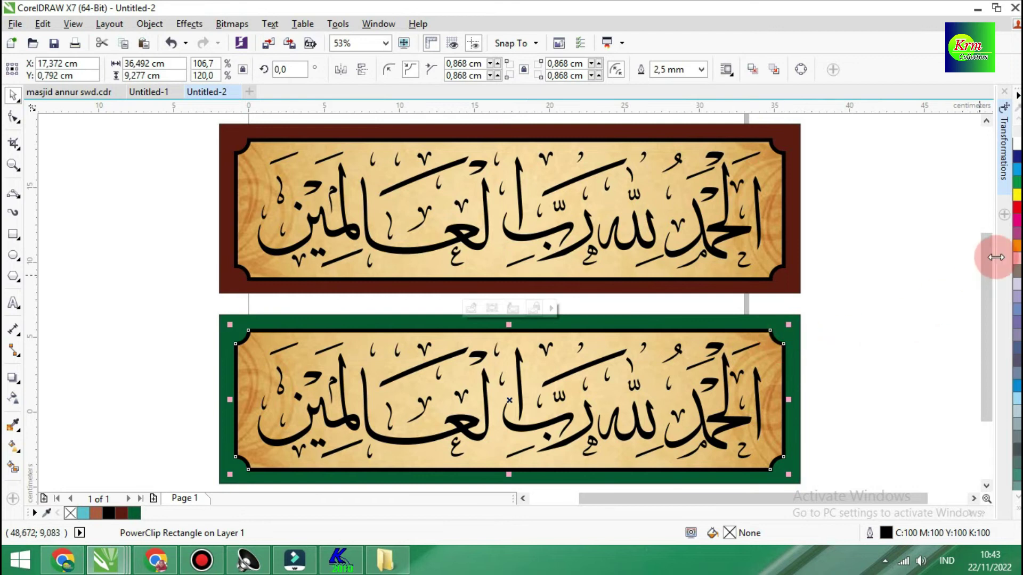
pyautogui.rightClick(1015, 245)
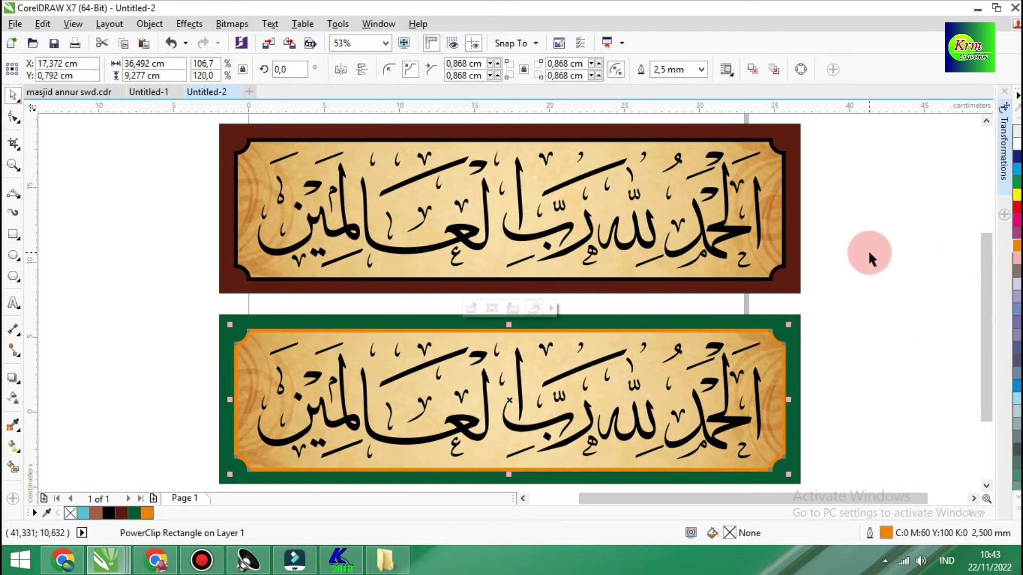
pyautogui.click(868, 253)
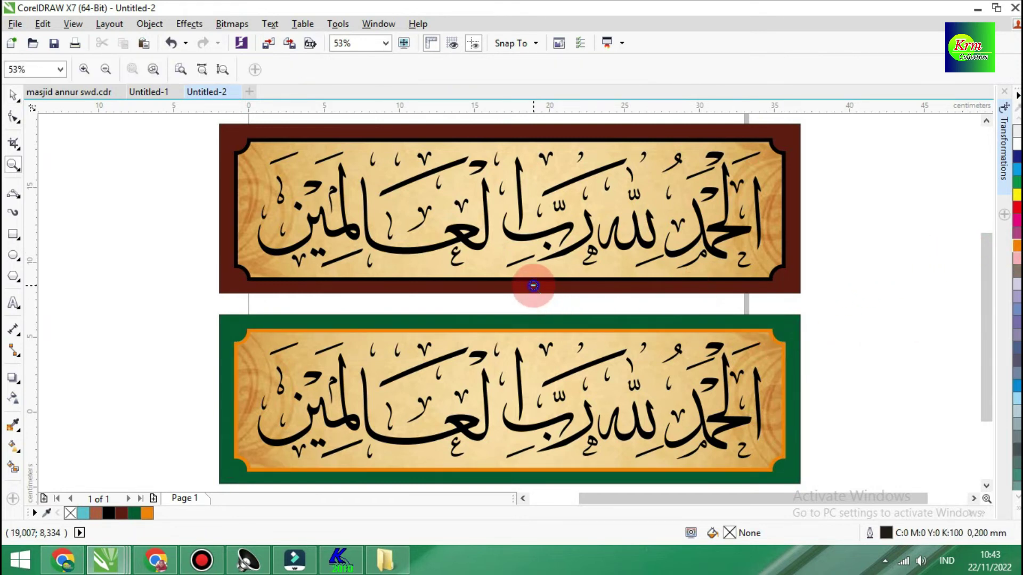
# Step: Import the dark green texture 141066a37d40b01d1be2a80c1106006e.jpg from the begron folder at about 41 cm square and place it beside the panels
pyautogui.scroll(-2, 532, 282)
pyautogui.click(272, 47)
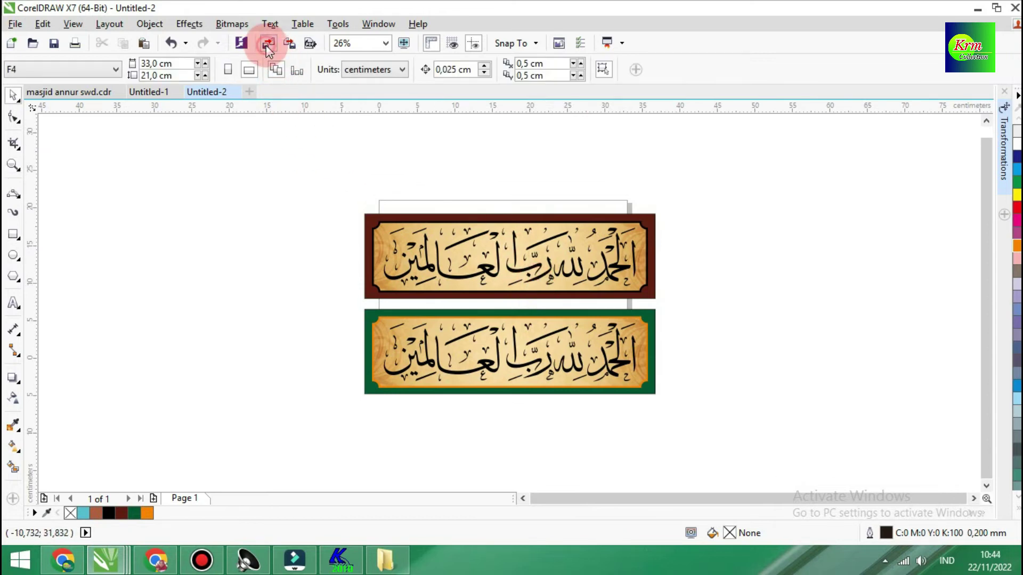
pyautogui.click(92, 326)
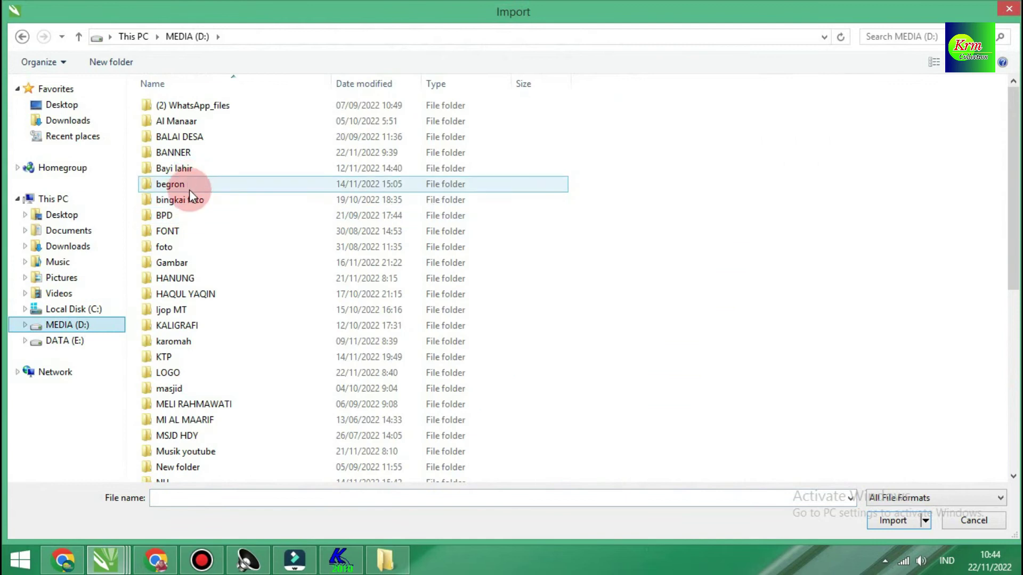
pyautogui.doubleClick(192, 190)
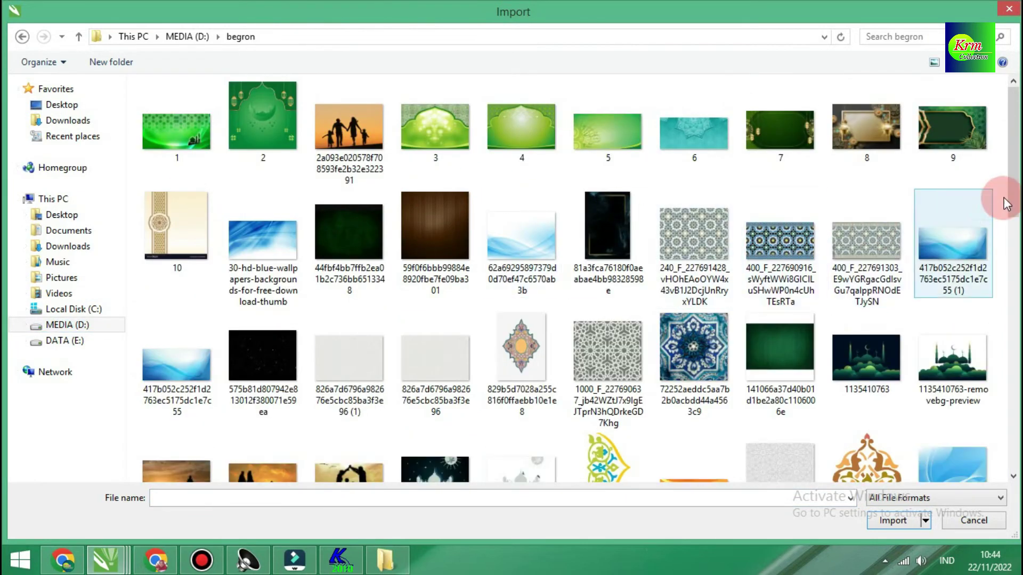
pyautogui.scroll(-4, 1007, 157)
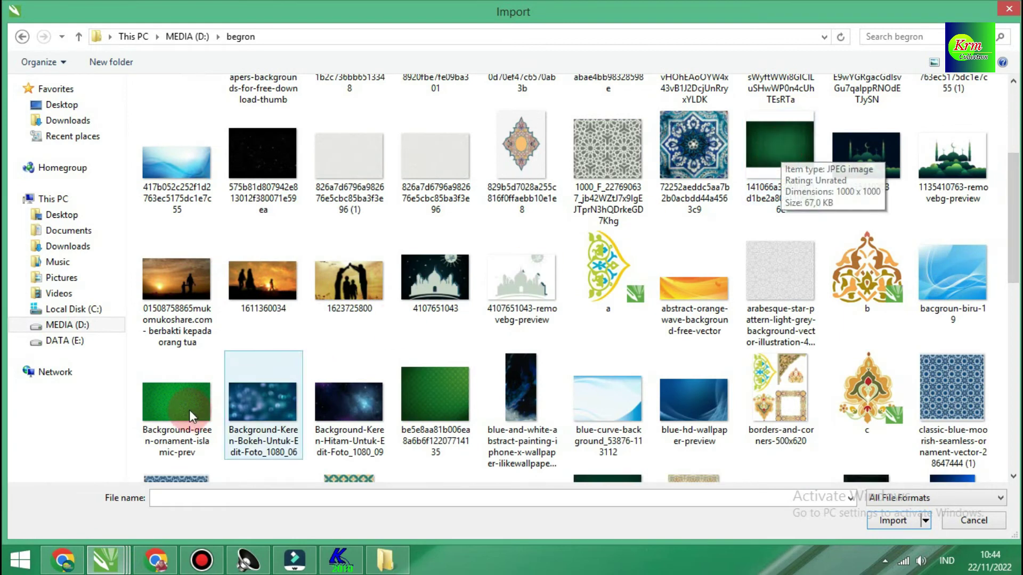
pyautogui.click(770, 152)
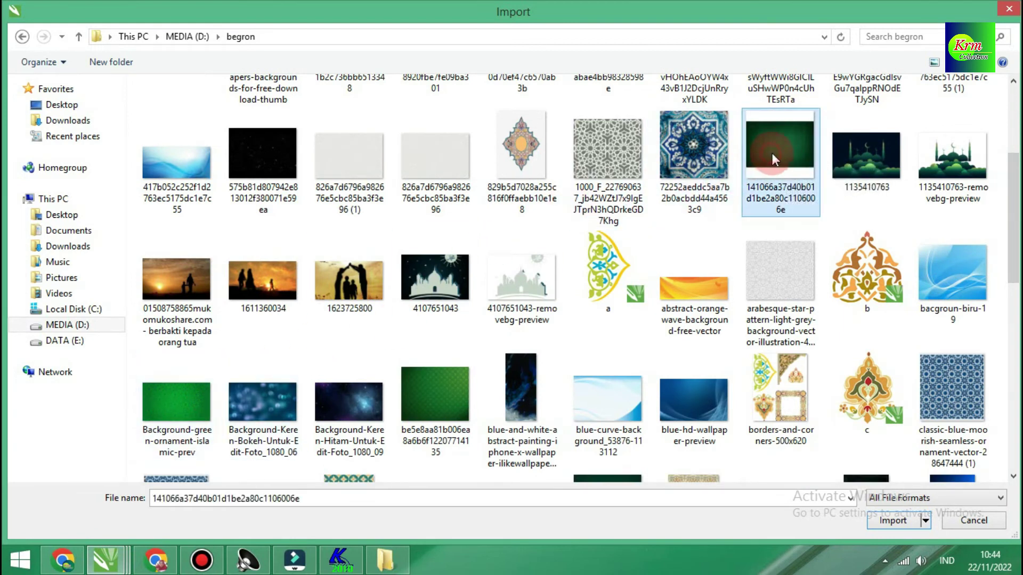
pyautogui.click(892, 521)
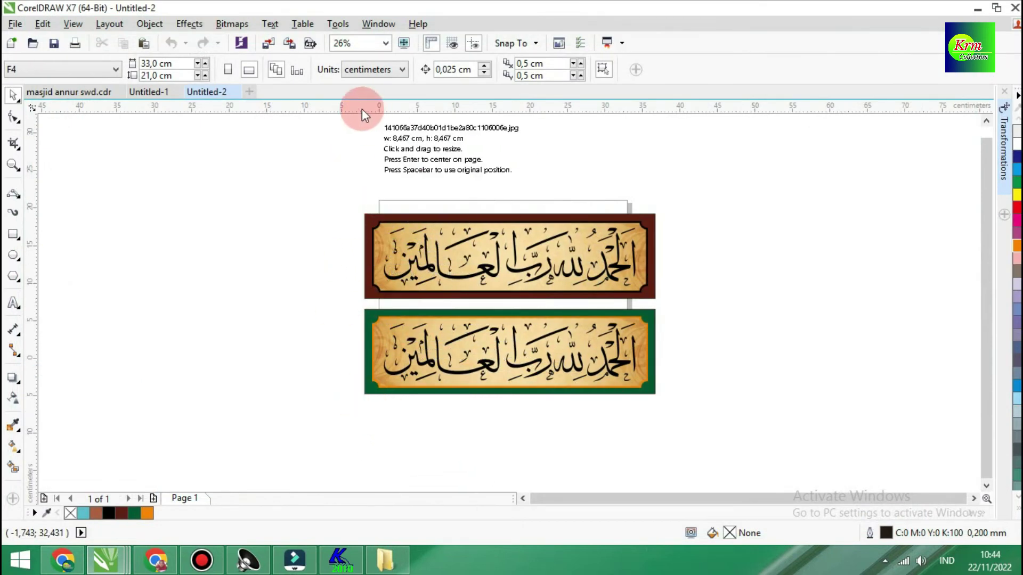
pyautogui.moveTo(365, 127); pyautogui.dragTo(824, 426)
pyautogui.moveTo(454, 263); pyautogui.dragTo(144, 292)
# Step: PowerClip the dark green texture inside the lower panel's scalloped inner frame
pyautogui.rightClick(215, 269)
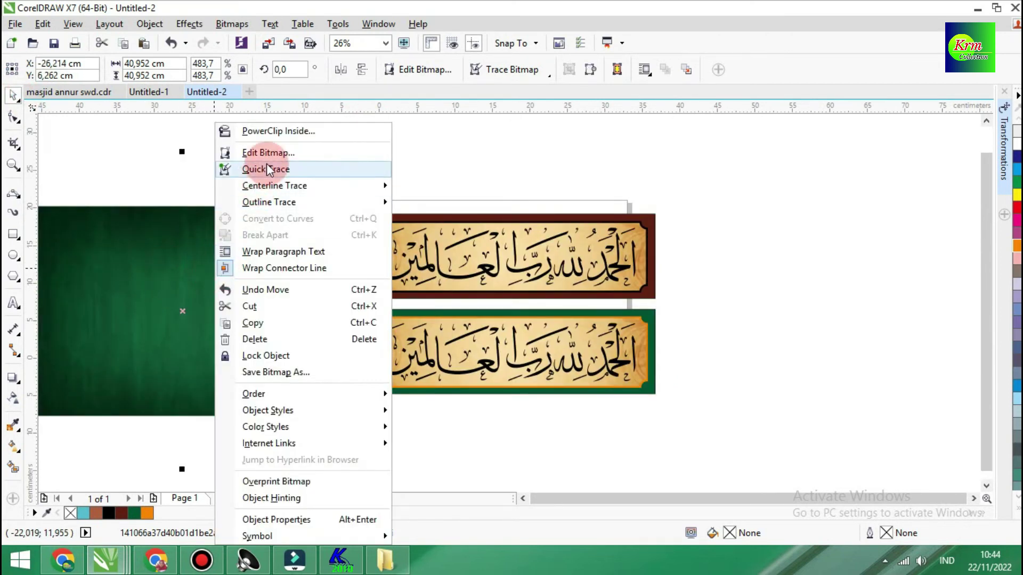
pyautogui.click(269, 130)
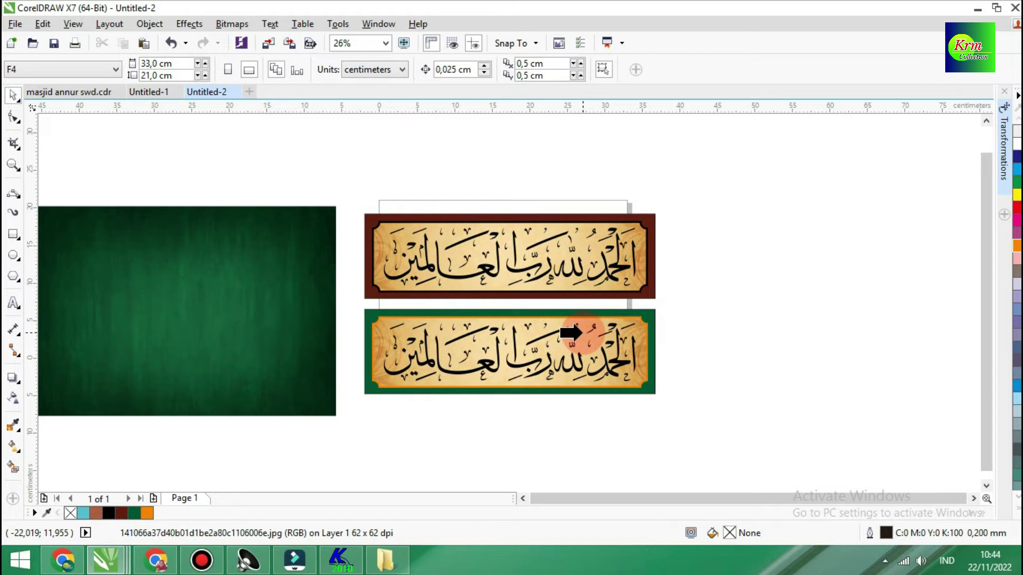
pyautogui.click(582, 331)
pyautogui.click(728, 320)
# Step: Select all the calligraphy pieces on the lower green panel and group them
pyautogui.press('z')
pyautogui.moveTo(345, 301); pyautogui.dragTo(539, 427)
pyautogui.press('space')
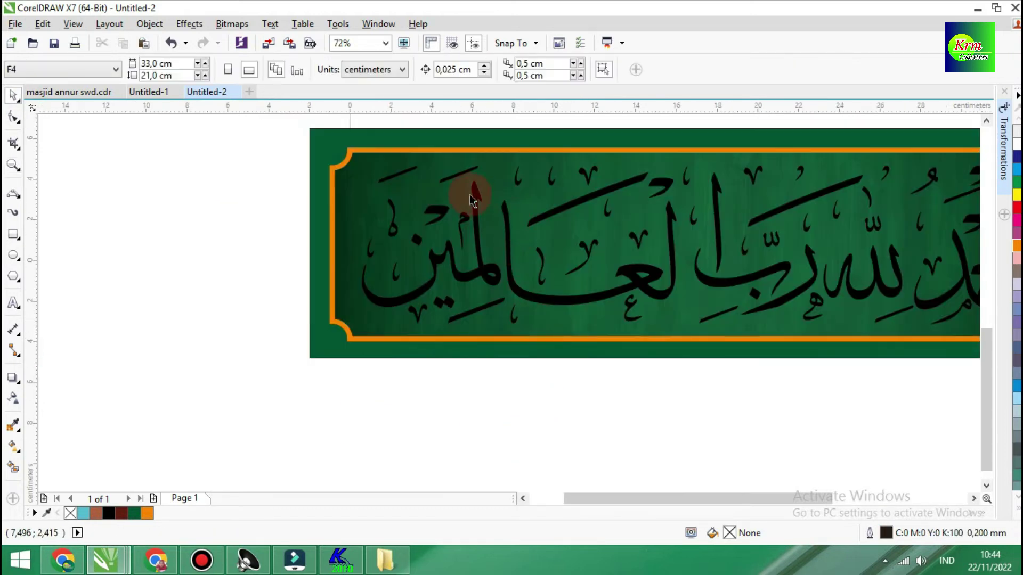
pyautogui.click(495, 274)
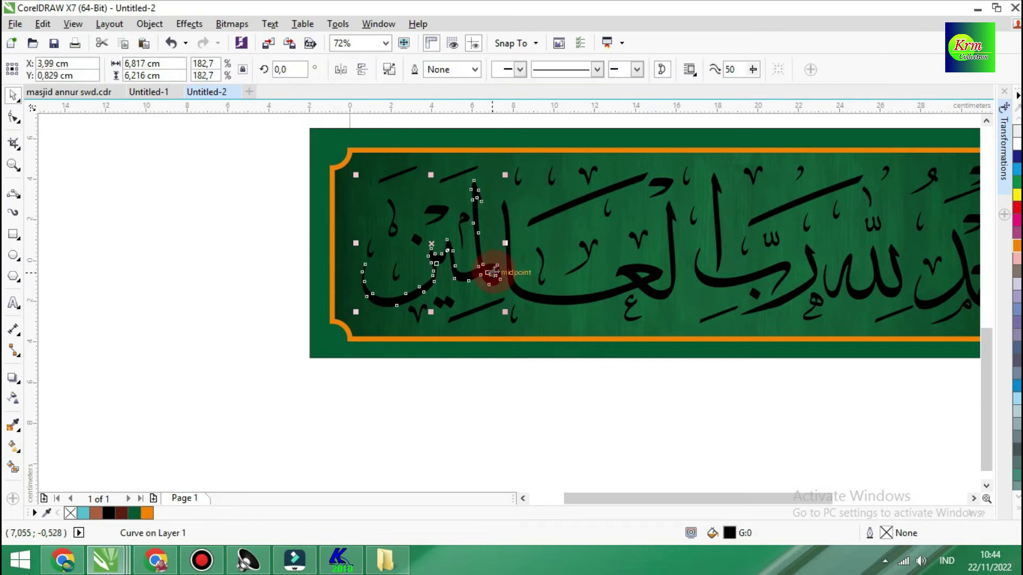
pyautogui.press('F4')
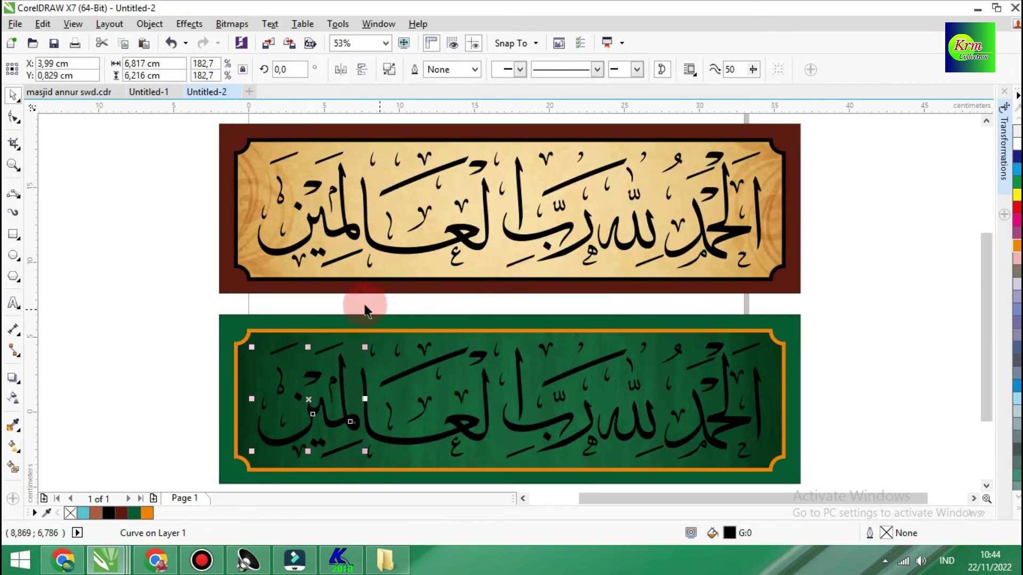
pyautogui.click(330, 304)
pyautogui.moveTo(245, 306); pyautogui.dragTo(773, 452)
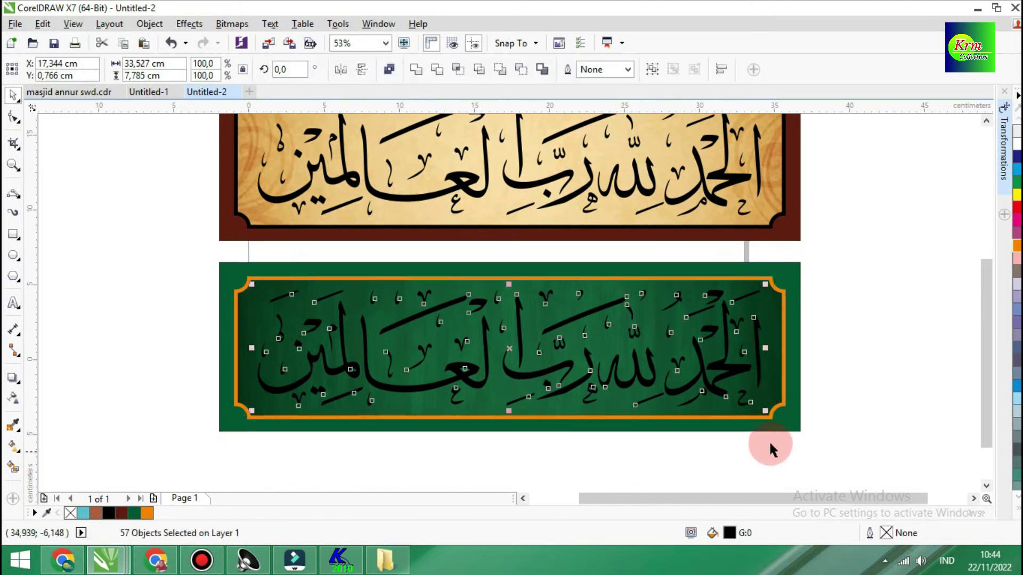
pyautogui.click(648, 70)
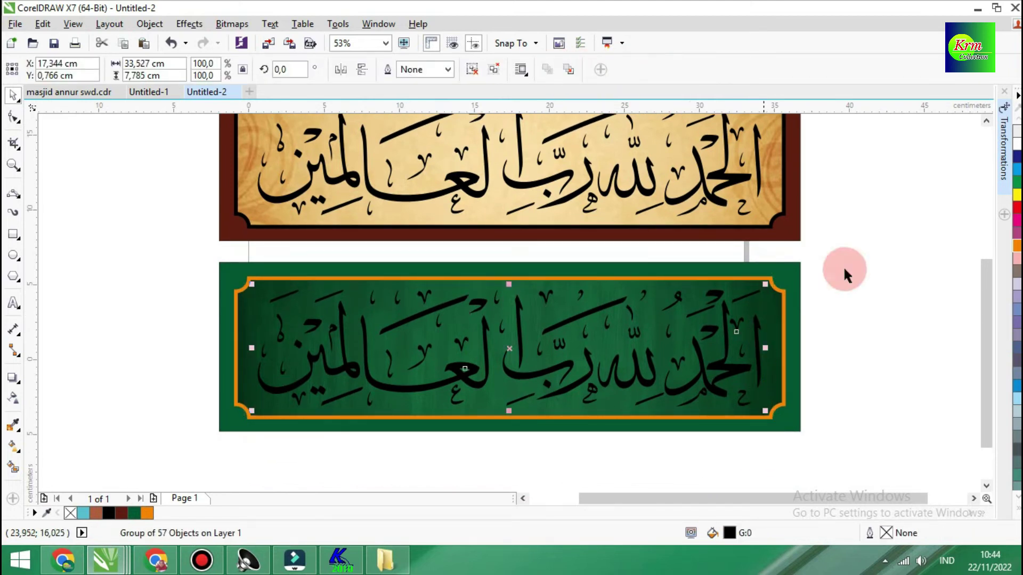
# Step: Fill the grouped calligraphy on the lower green panel with white
pyautogui.click(1017, 497)
pyautogui.click(968, 259)
pyautogui.click(832, 247)
pyautogui.click(830, 244)
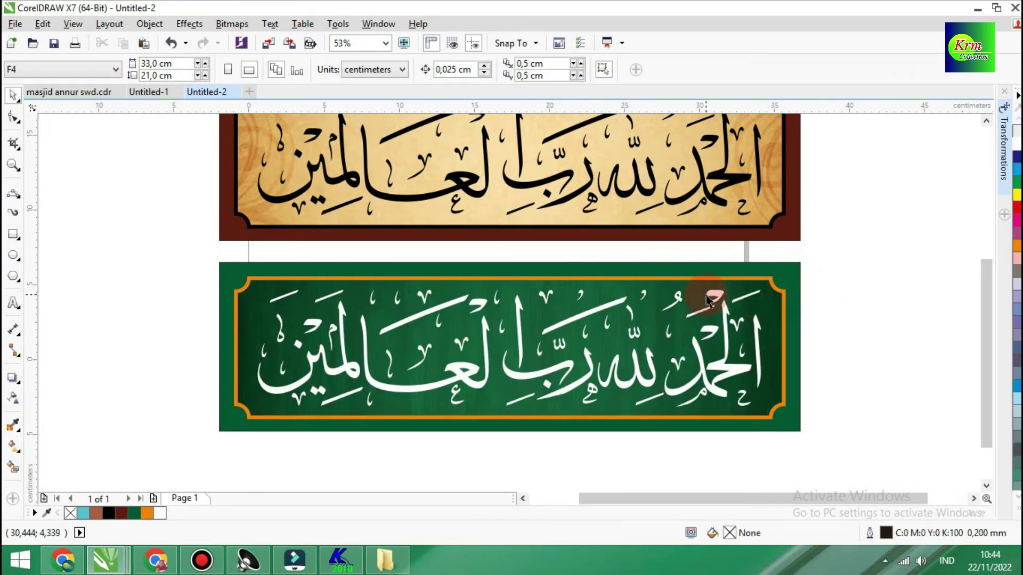
# Step: Fill the lower panel's outer rectangle with the darker green shade C:100 M:61 Y:100 K:46
pyautogui.click(797, 279)
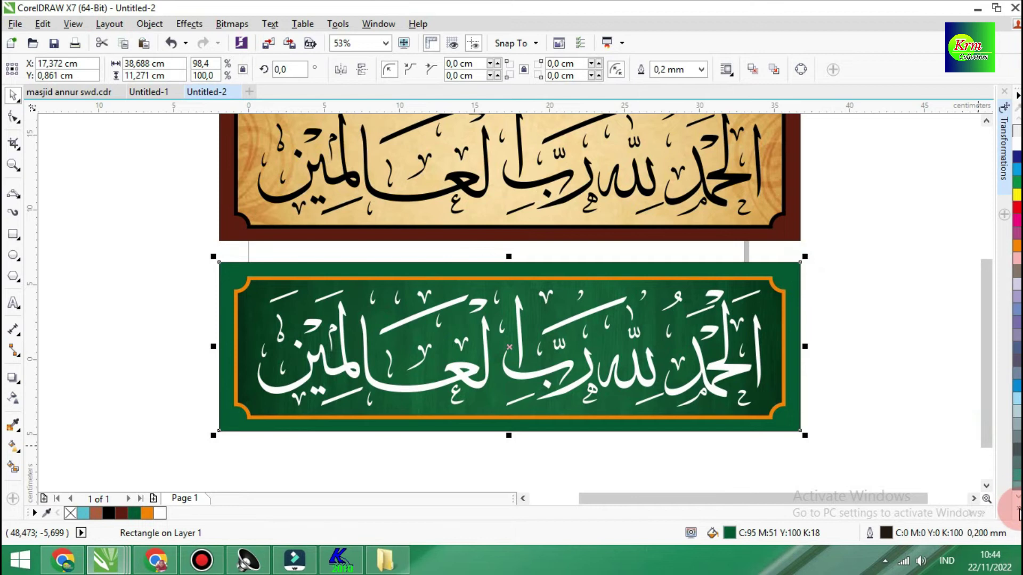
pyautogui.click(1018, 510)
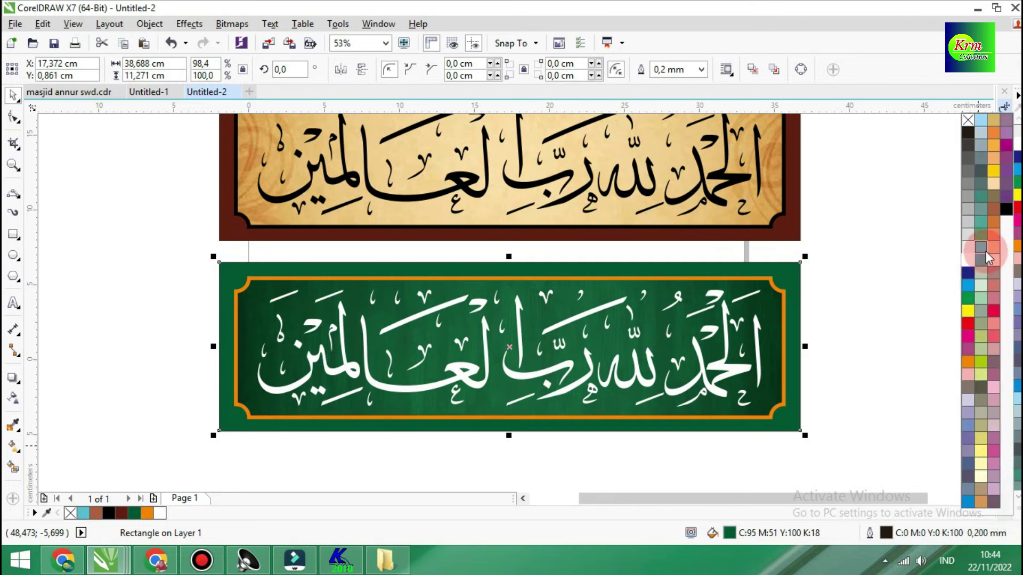
pyautogui.click(966, 295)
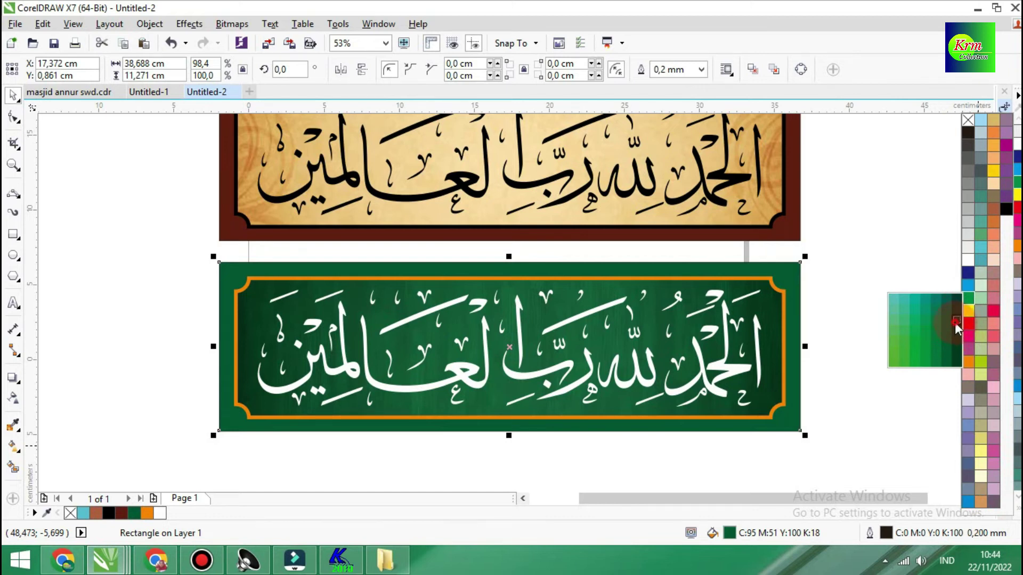
pyautogui.click(954, 322)
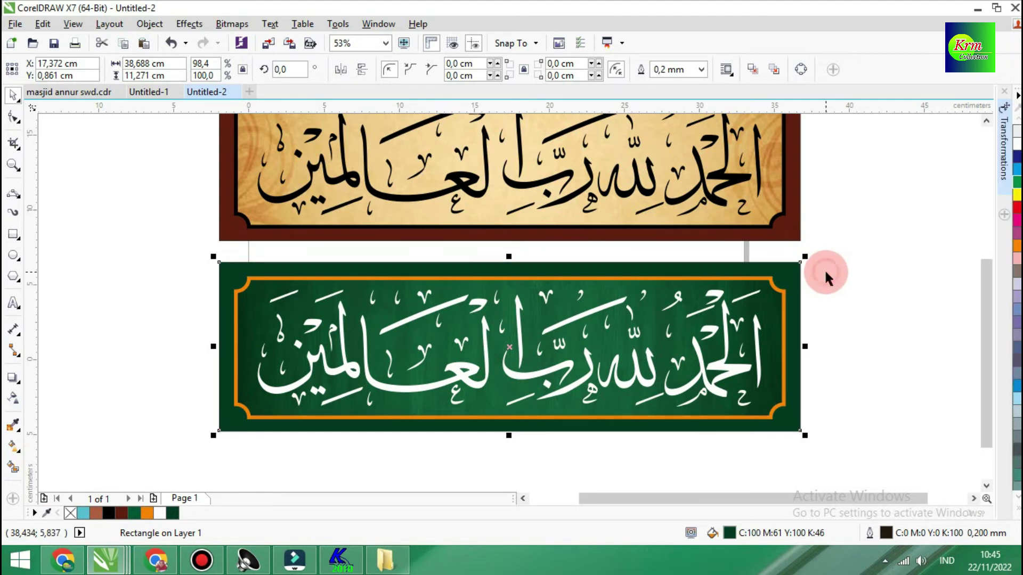
pyautogui.click(825, 272)
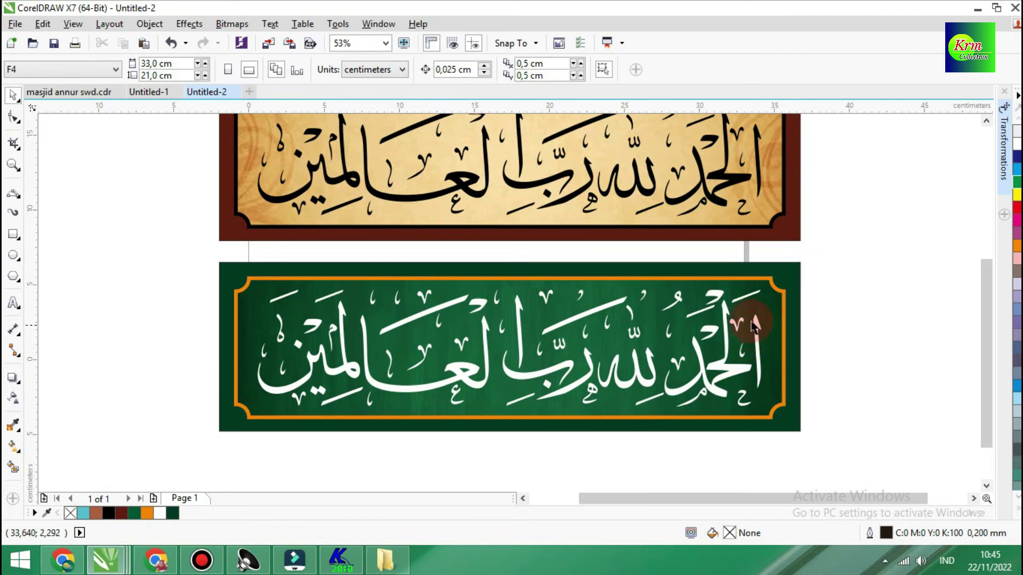
# Step: Colour the outline of the lower panel's scalloped inner frame yellow, Y:100
pyautogui.scroll(1, 826, 257)
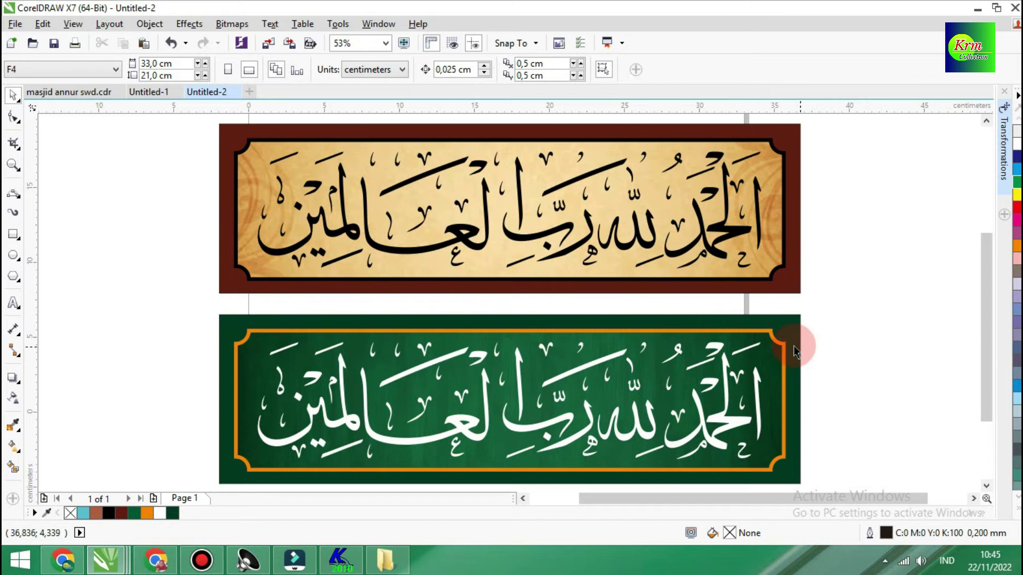
pyautogui.click(775, 346)
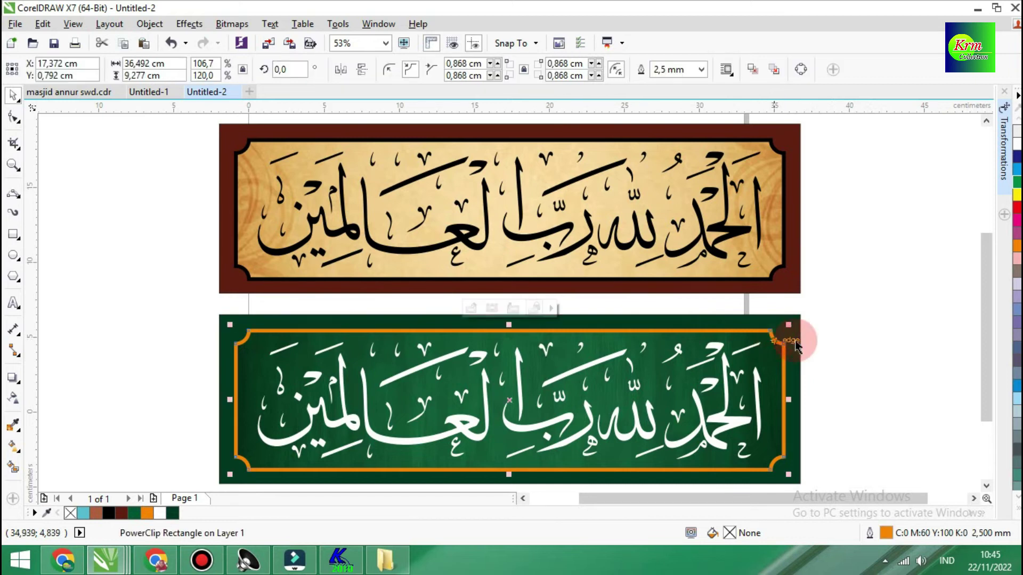
pyautogui.click(1018, 506)
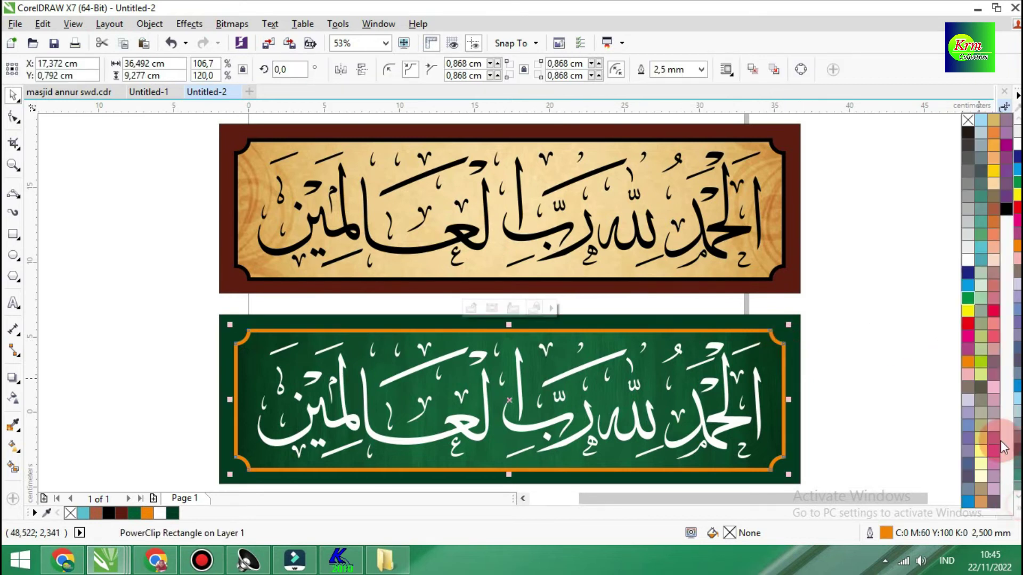
pyautogui.rightClick(968, 311)
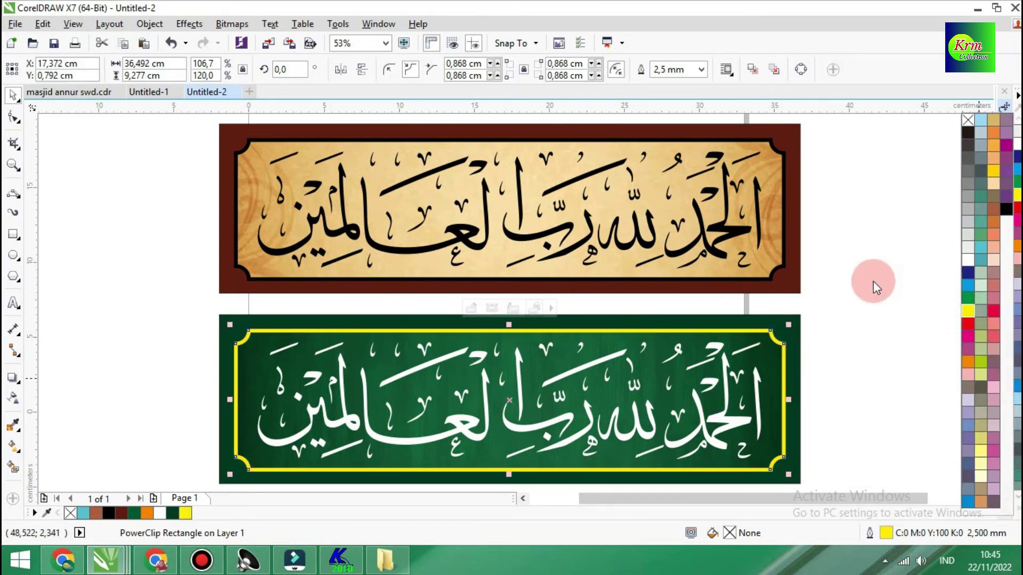
pyautogui.click(836, 256)
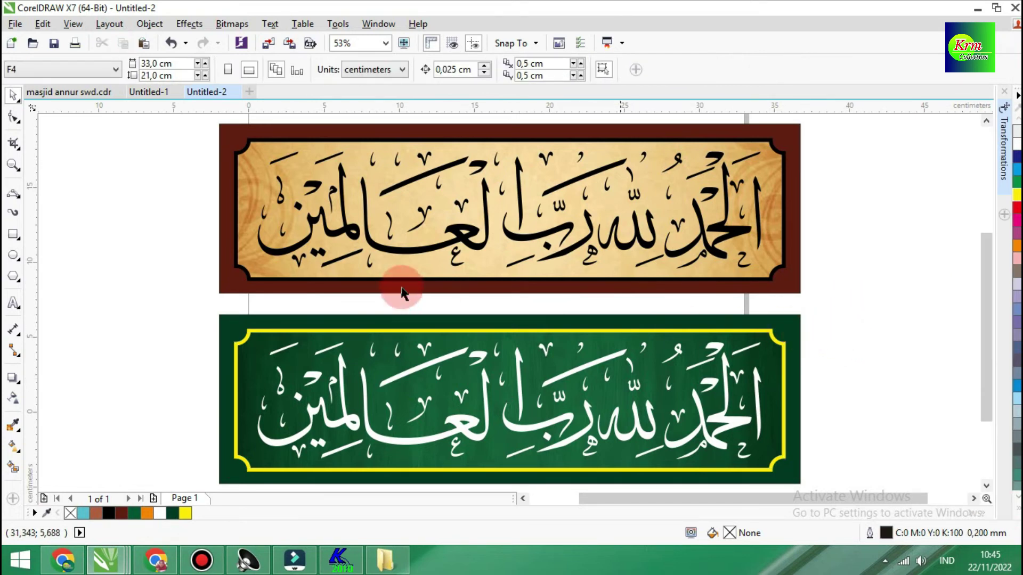
# Step: Import Background-green-ornament-islamic-prev from the begron folder and place it at about 17.2 × 9.7 cm
pyautogui.click(268, 44)
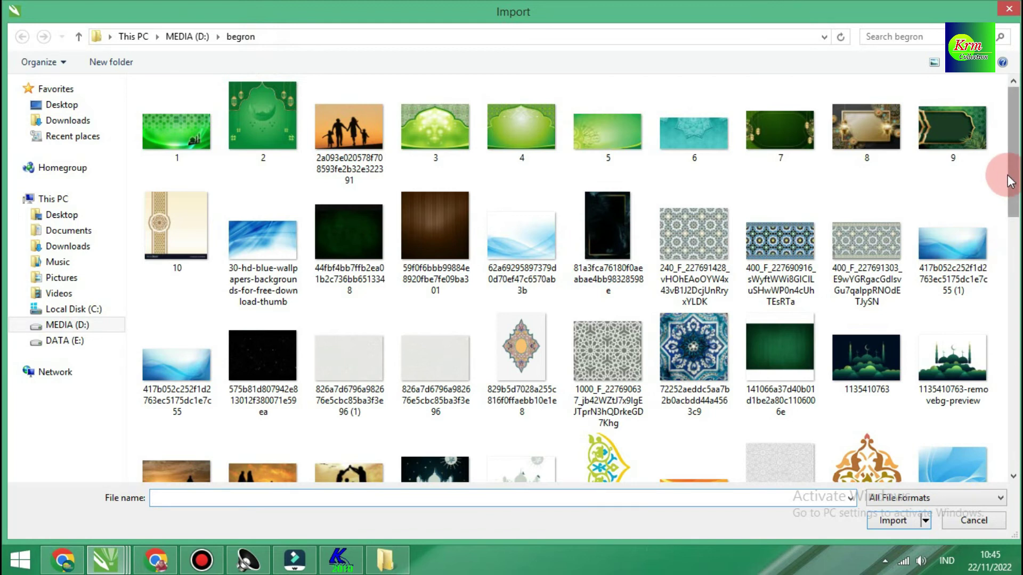
pyautogui.scroll(-3, 1012, 185)
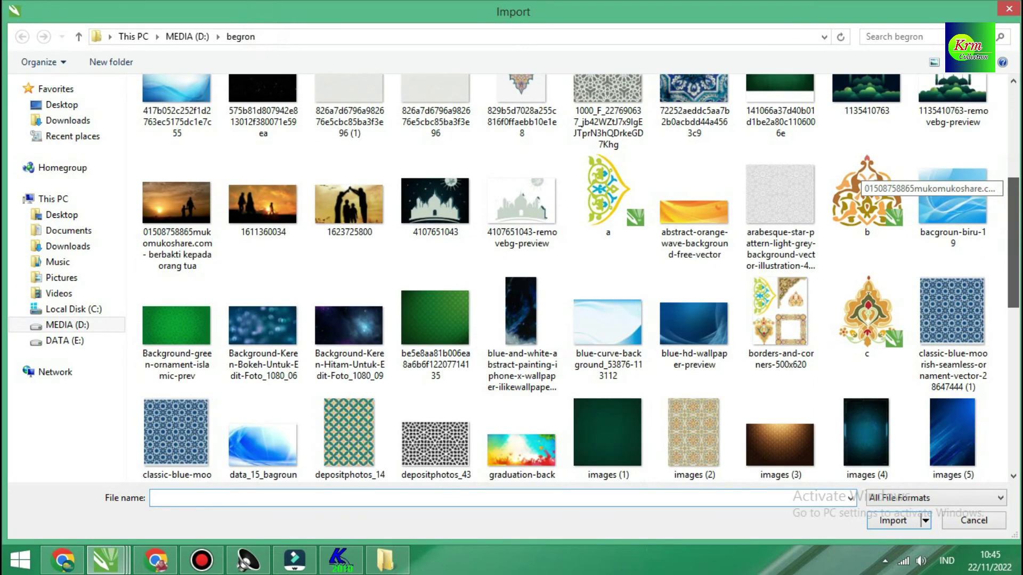
pyautogui.scroll(-2, 874, 181)
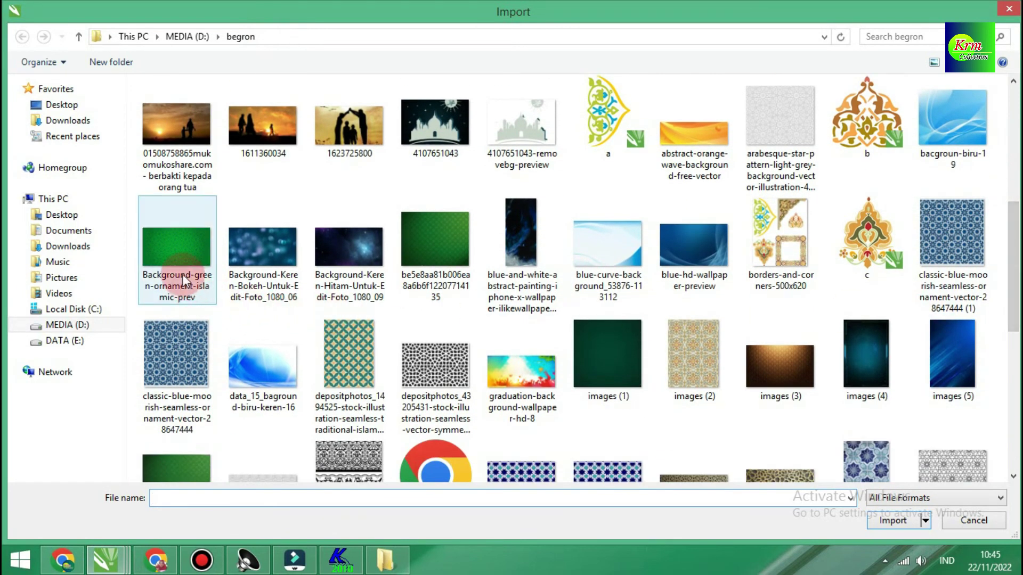
pyautogui.click(178, 249)
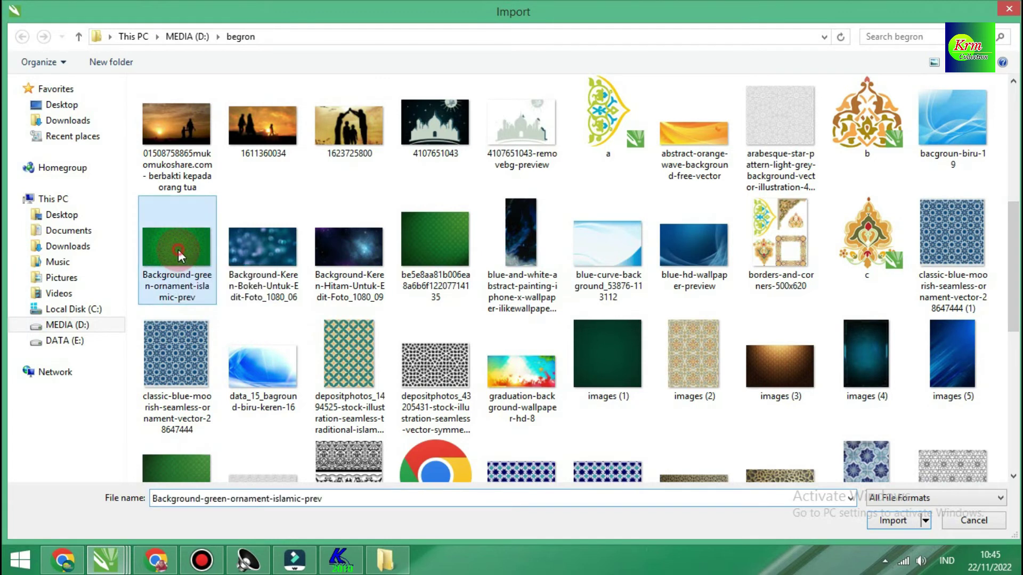
pyautogui.click(909, 518)
pyautogui.click(894, 522)
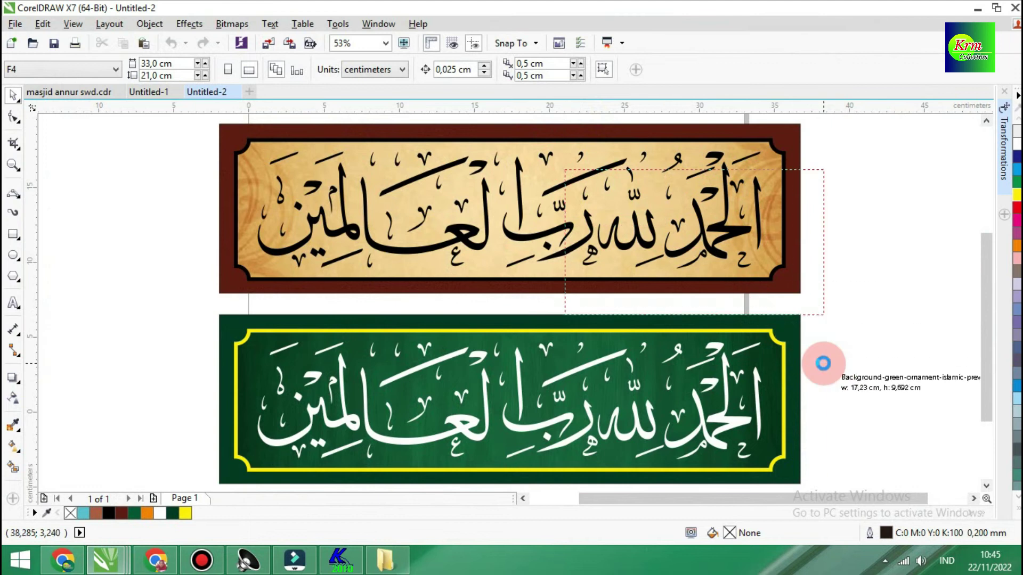
pyautogui.click(815, 359)
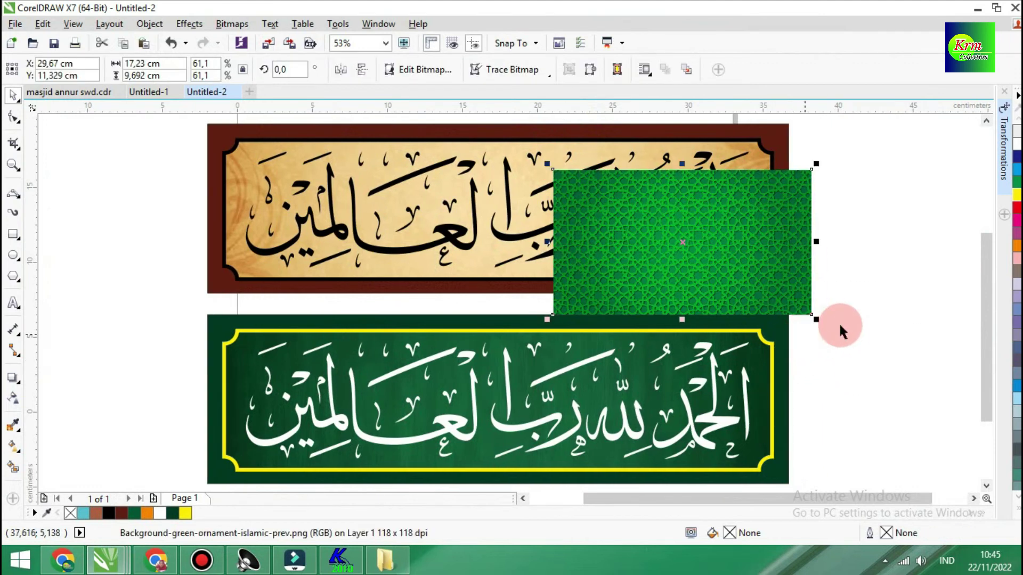
# Step: Move the green ornament image into the empty area to the right of both panels and enlarge it to about 40 cm wide
pyautogui.click(880, 324)
pyautogui.press('F2')
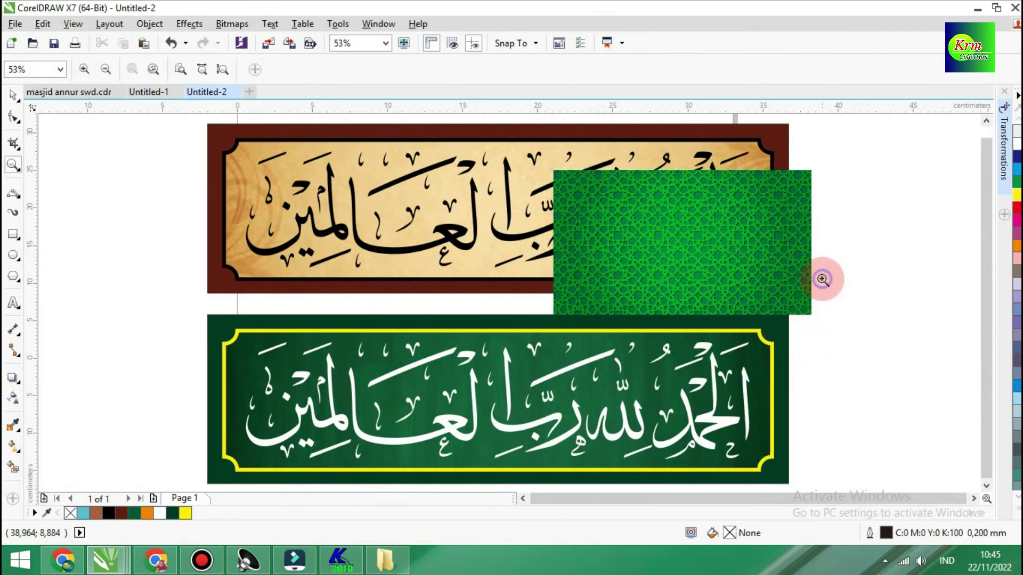
pyautogui.rightClick(822, 279)
pyautogui.moveTo(647, 278); pyautogui.dragTo(949, 229)
pyautogui.moveTo(829, 268); pyautogui.dragTo(656, 368)
pyautogui.moveTo(848, 290); pyautogui.dragTo(855, 250)
pyautogui.click(717, 387)
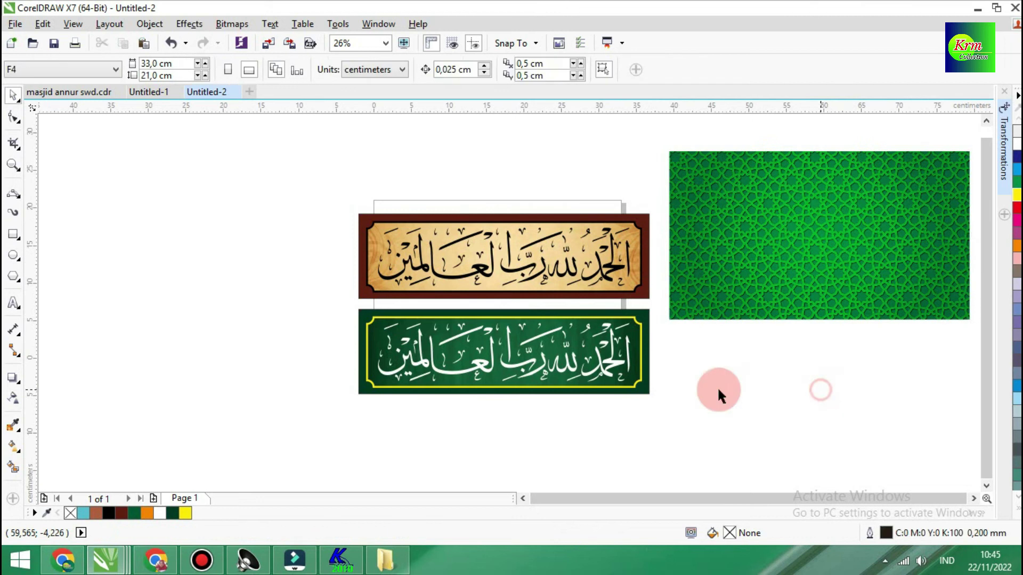
# Step: Duplicate the green panel with its frame and calligraphy directly below the original
pyautogui.moveTo(344, 299); pyautogui.dragTo(660, 420)
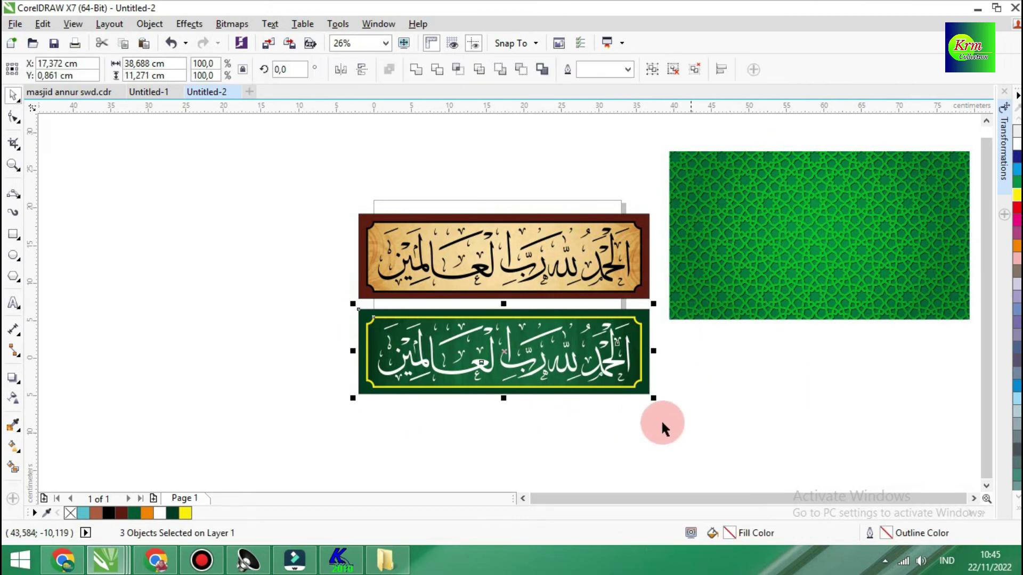
pyautogui.moveTo(502, 353); pyautogui.dragTo(519, 447)
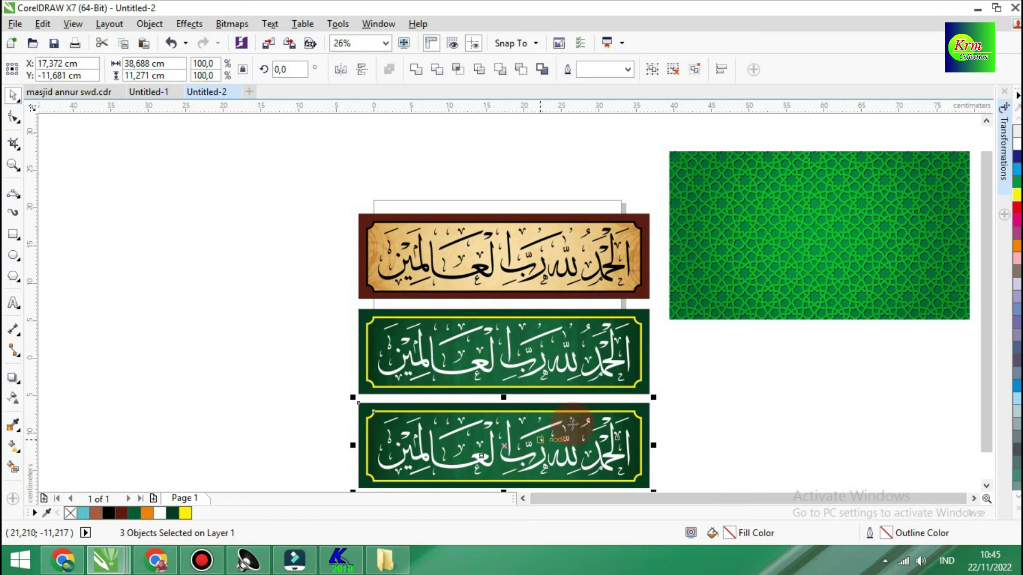
pyautogui.click(722, 410)
# Step: PowerClip the green ornament image inside the bottom panel's scalloped inner frame
pyautogui.moveTo(770, 268); pyautogui.dragTo(802, 275)
pyautogui.rightClick(801, 261)
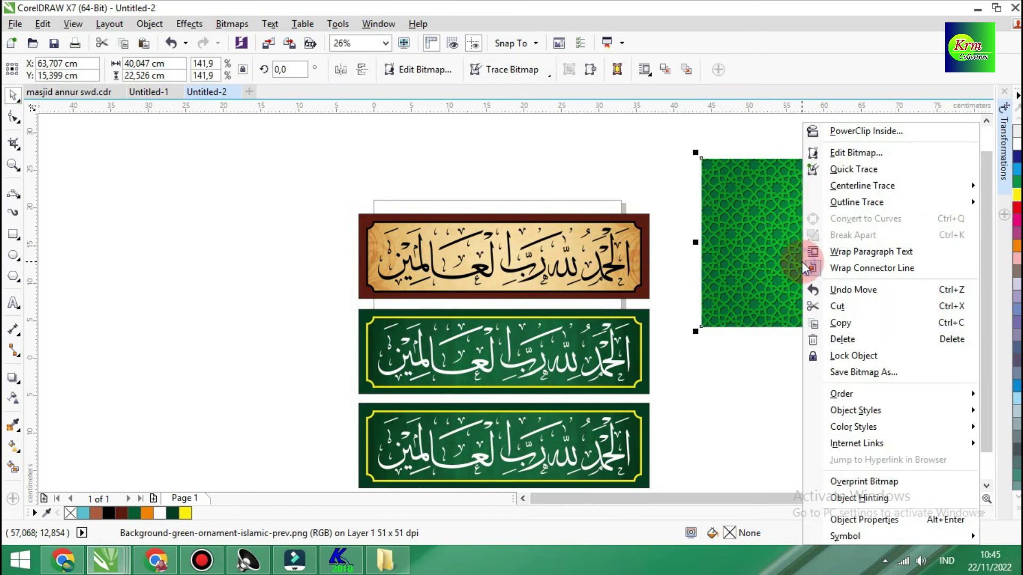
pyautogui.click(841, 131)
pyautogui.click(598, 428)
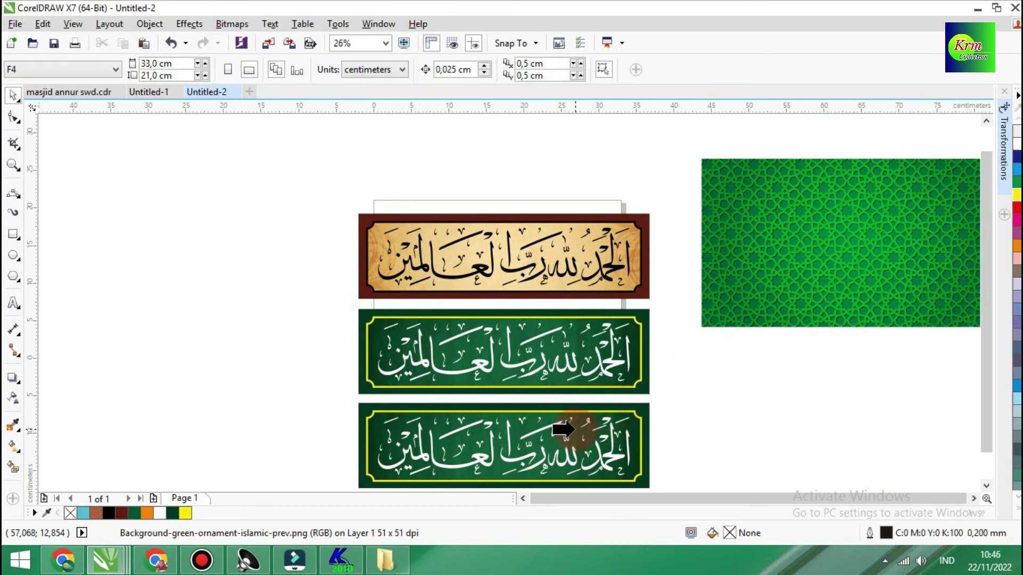
pyautogui.click(714, 411)
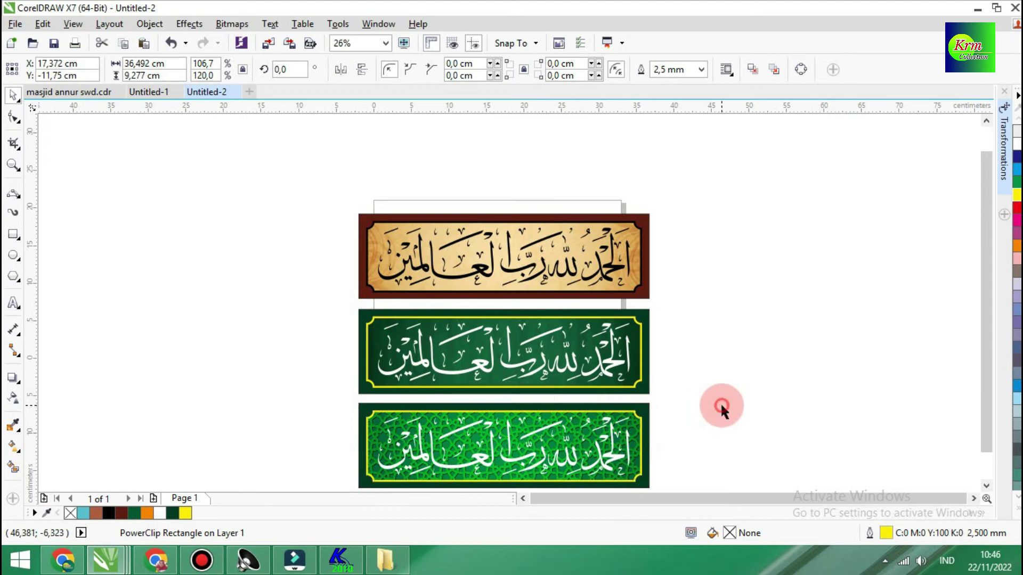
# Step: Duplicate the bottom panel's white calligraphy slightly up and left, and fill the original underneath with C:100 M:100 Y:100 K:100 black
pyautogui.press('z')
pyautogui.moveTo(588, 520); pyautogui.dragTo(649, 482)
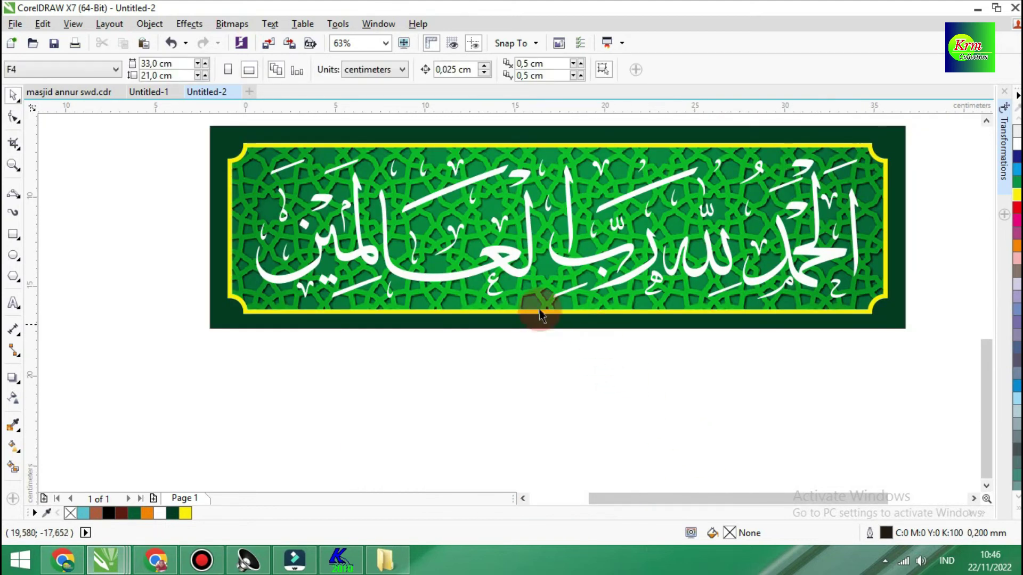
pyautogui.moveTo(500, 272); pyautogui.dragTo(493, 247)
pyautogui.click(680, 365)
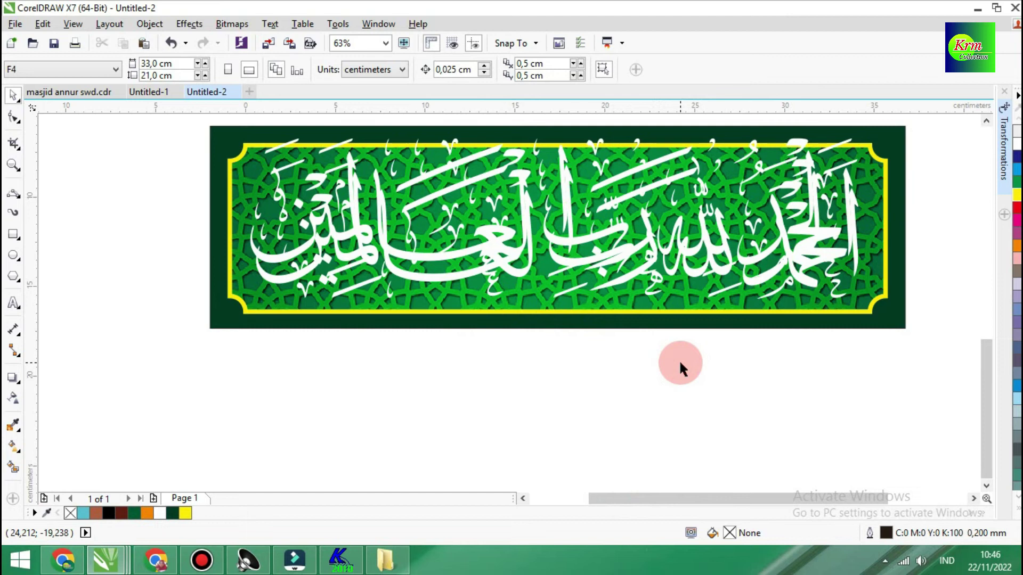
pyautogui.click(803, 281)
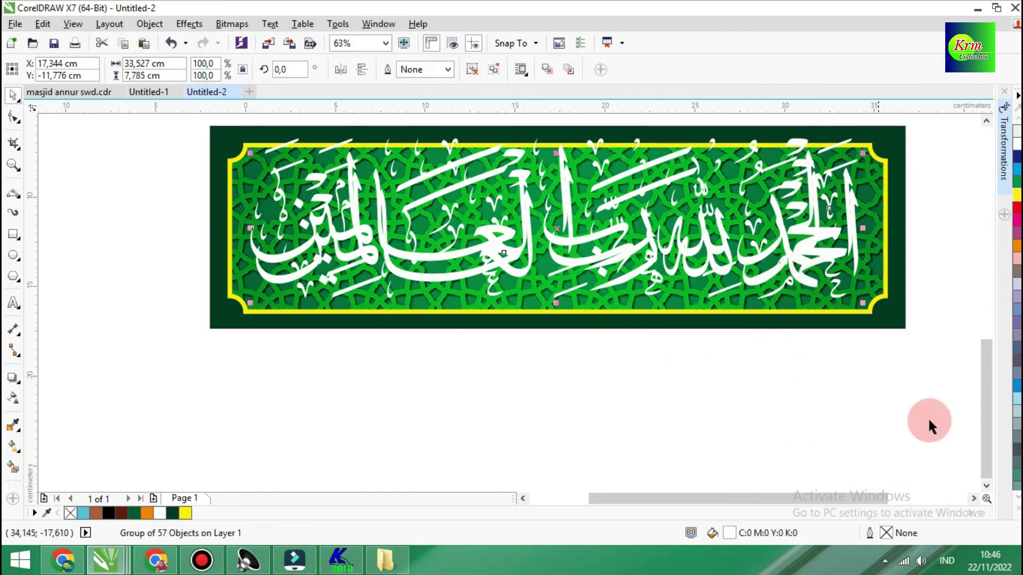
pyautogui.click(1015, 498)
pyautogui.click(1003, 209)
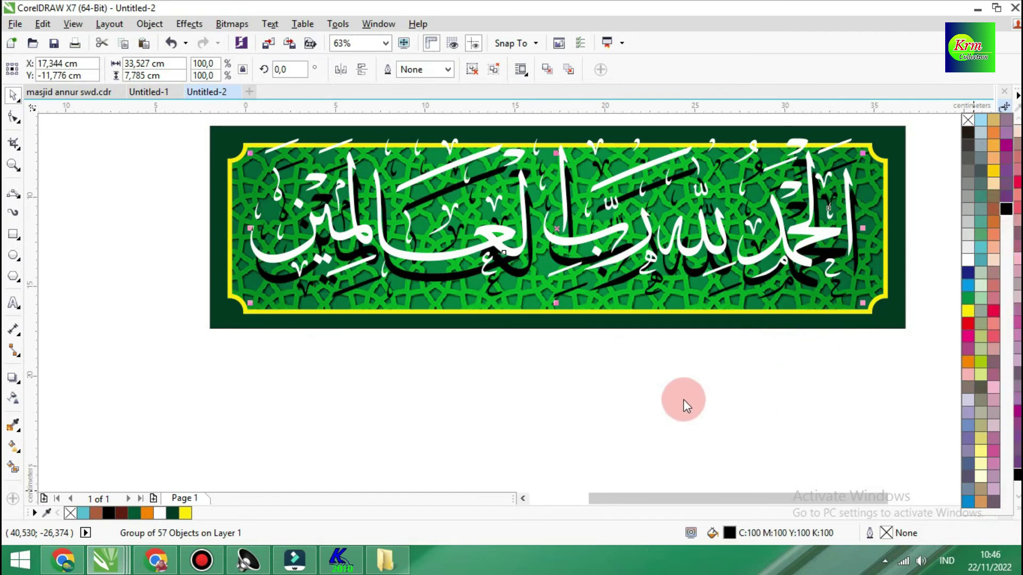
# Step: Move the bottom panel's white calligraphy closer to the black copy, leaving a narrow shadow below it
pyautogui.press('z')
pyautogui.click(292, 239)
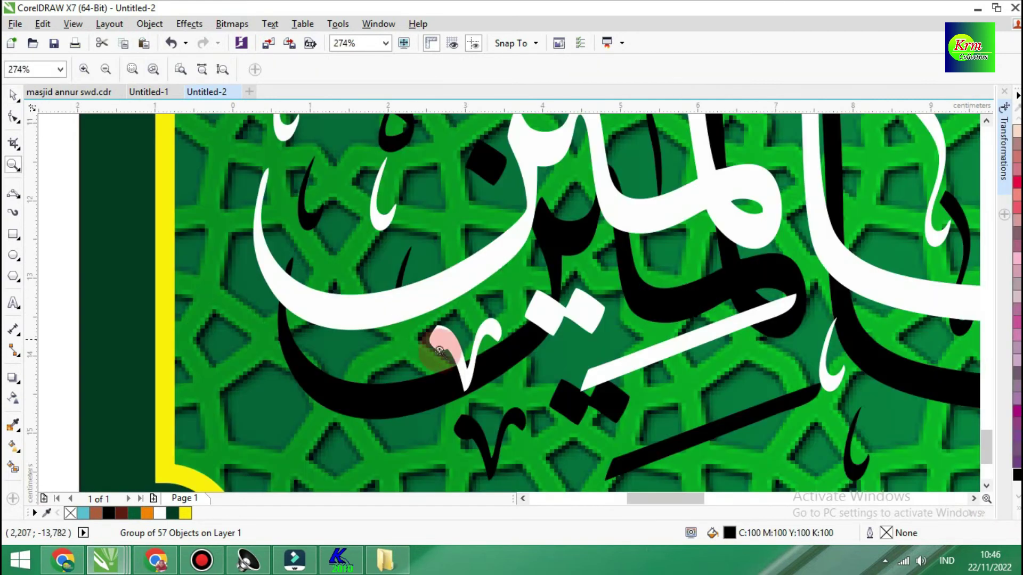
pyautogui.press('space')
pyautogui.moveTo(466, 279); pyautogui.dragTo(488, 346)
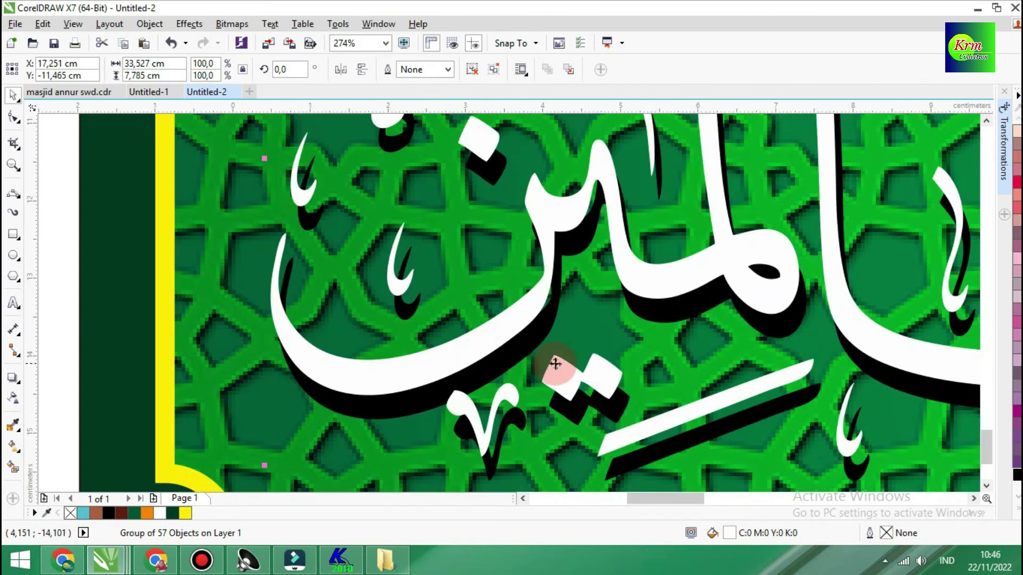
pyautogui.press('F4')
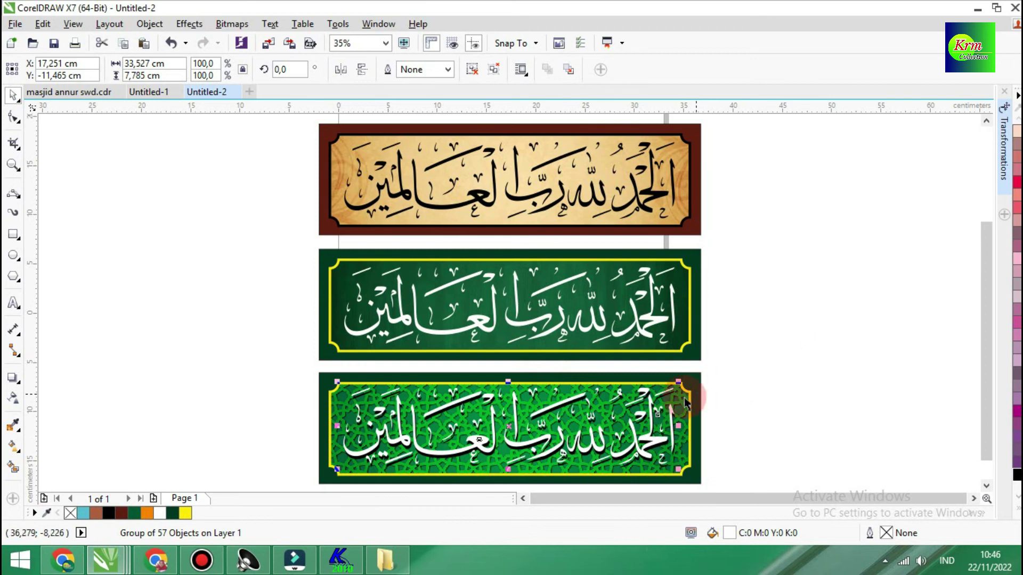
pyautogui.press('z')
pyautogui.moveTo(479, 432); pyautogui.dragTo(410, 383)
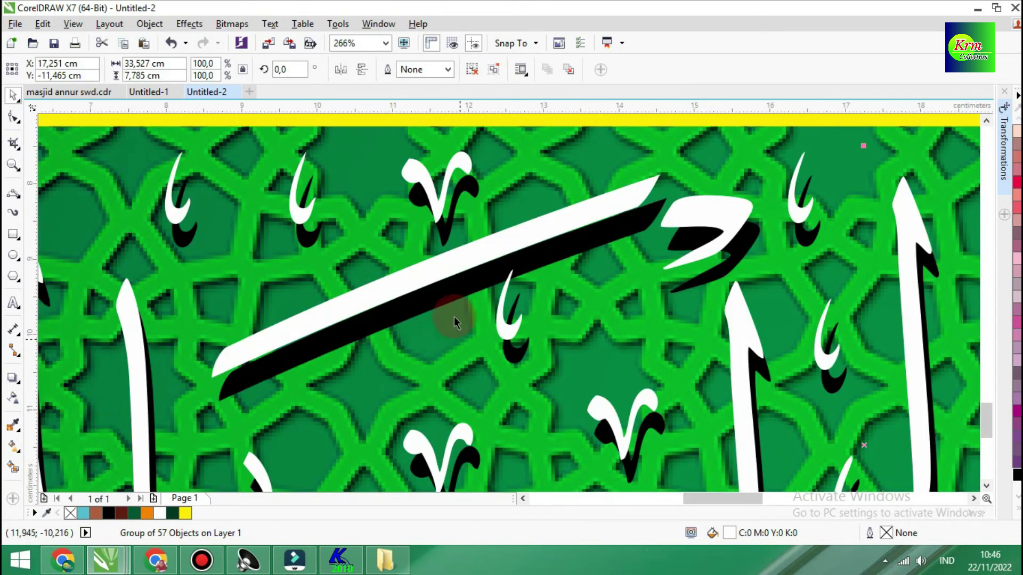
pyautogui.moveTo(446, 274); pyautogui.dragTo(446, 277)
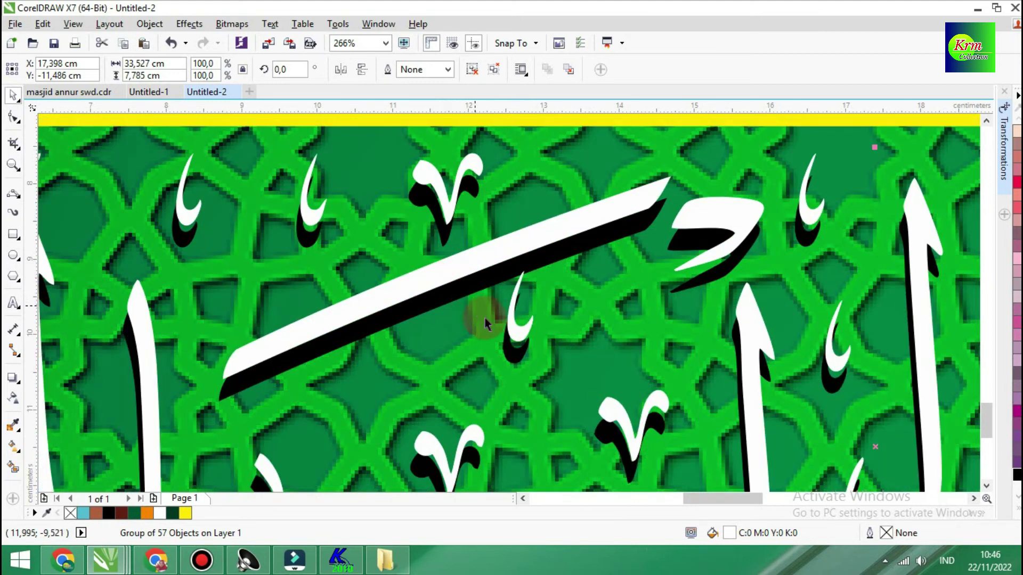
pyautogui.press('F4')
pyautogui.click(802, 338)
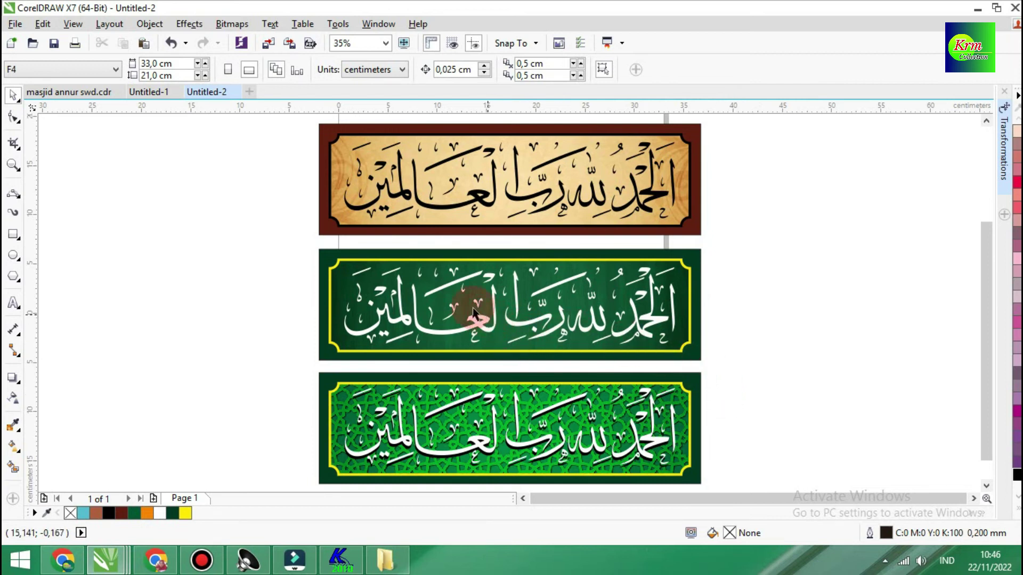
# Step: Give the middle panel's white calligraphy a black shadow by duplicating it, filling the copy underneath black and offsetting the white one slightly upward
pyautogui.scroll(4, 468, 337)
pyautogui.moveTo(538, 414); pyautogui.dragTo(584, 423)
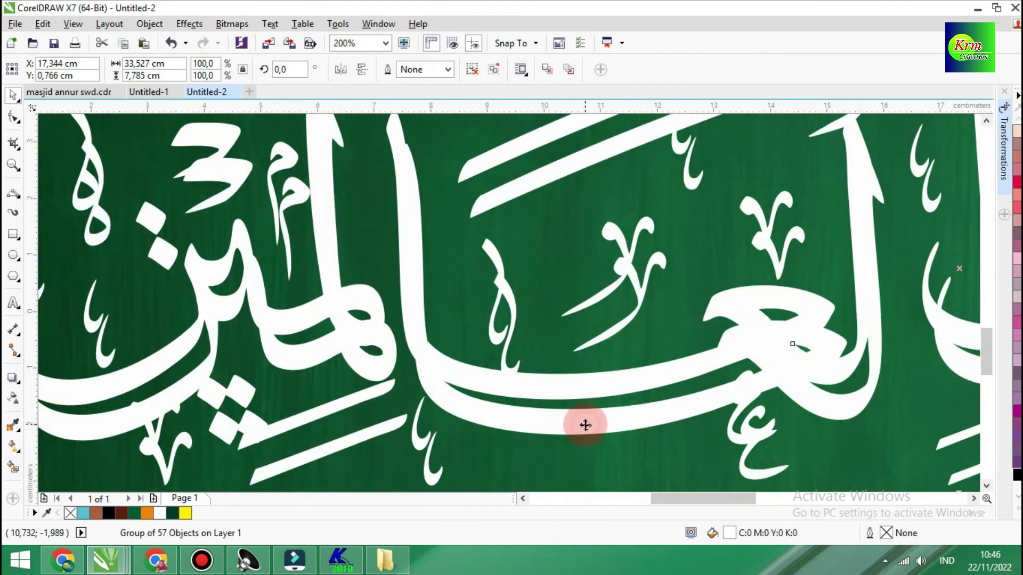
pyautogui.click(1016, 473)
pyautogui.moveTo(594, 381); pyautogui.dragTo(610, 403)
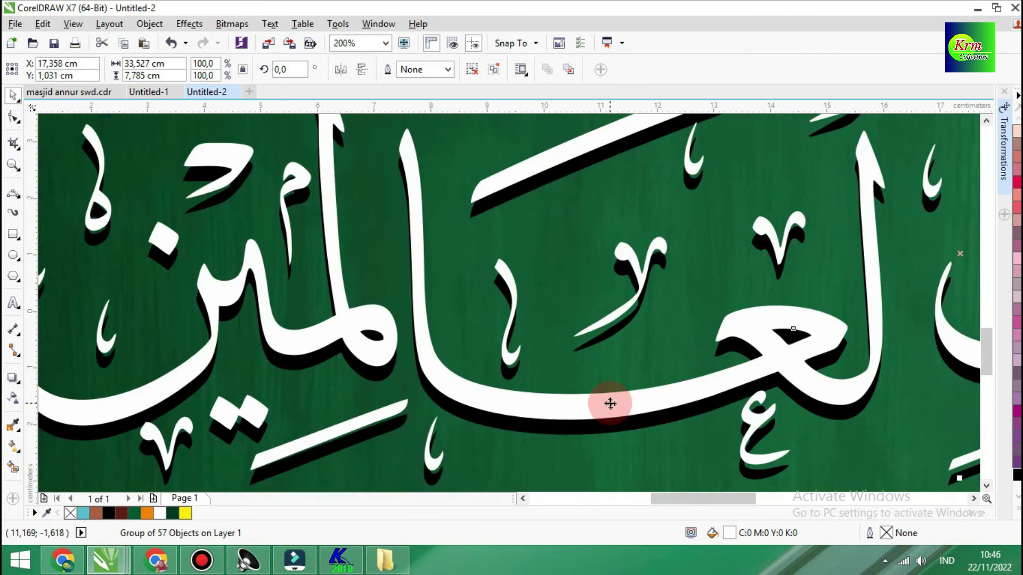
# Step: Refine the white calligraphy's offset in the bottom panel so that the black shadow beneath its strokes is thinner
pyautogui.press('z')
pyautogui.press('F4')
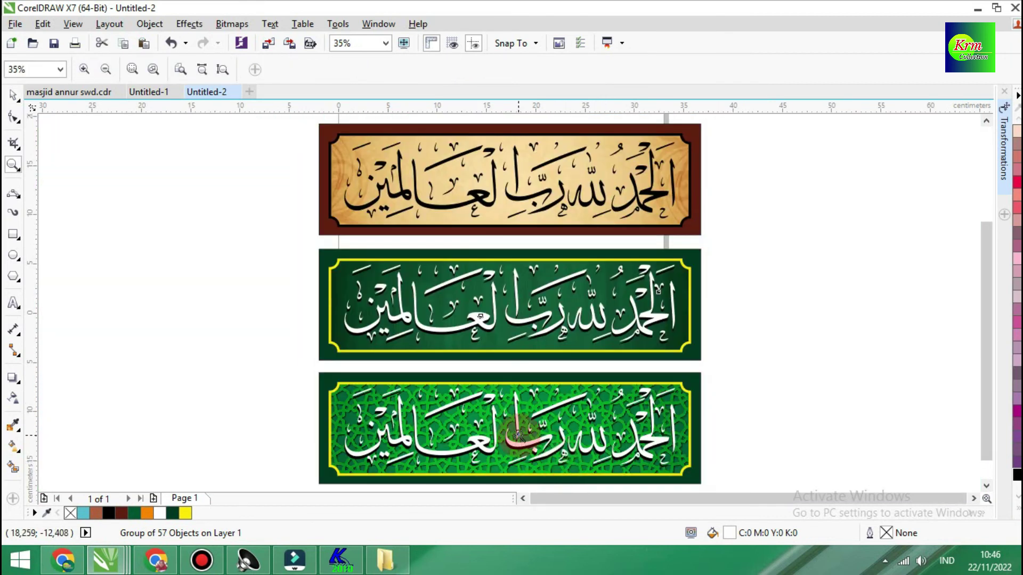
pyautogui.moveTo(541, 398); pyautogui.dragTo(583, 439)
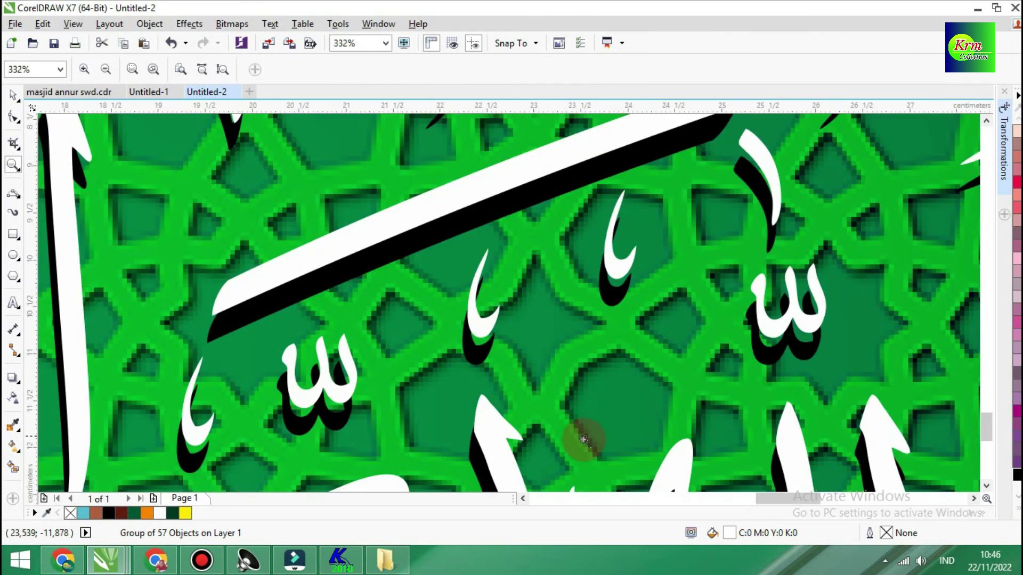
pyautogui.press('space')
pyautogui.moveTo(458, 206)
pyautogui.mouseDown()
pyautogui.moveTo(464, 211)
pyautogui.moveTo(449, 200)
pyautogui.mouseUp()
pyautogui.moveTo(589, 155); pyautogui.dragTo(577, 170)
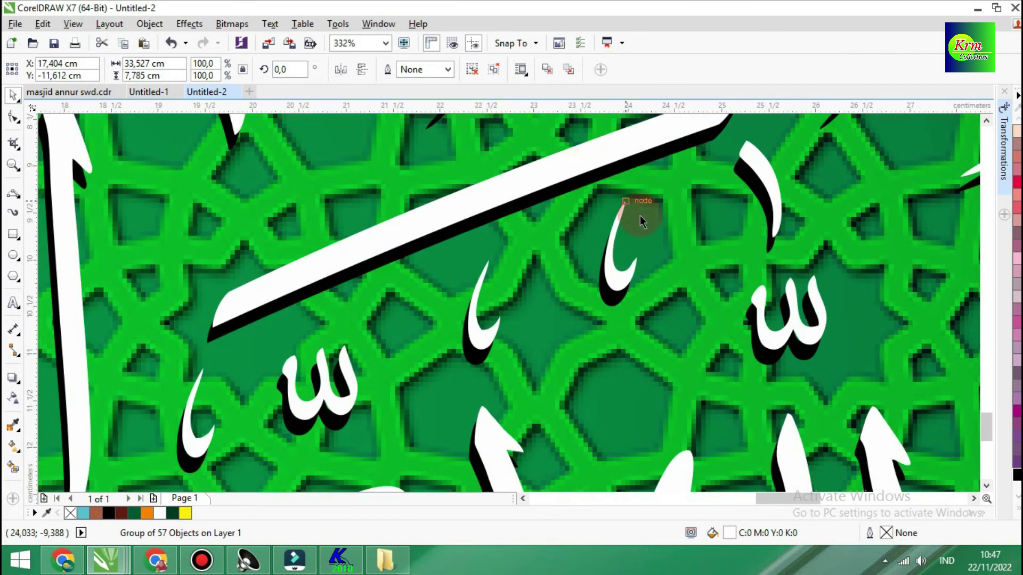
pyautogui.press('F4')
pyautogui.click(792, 355)
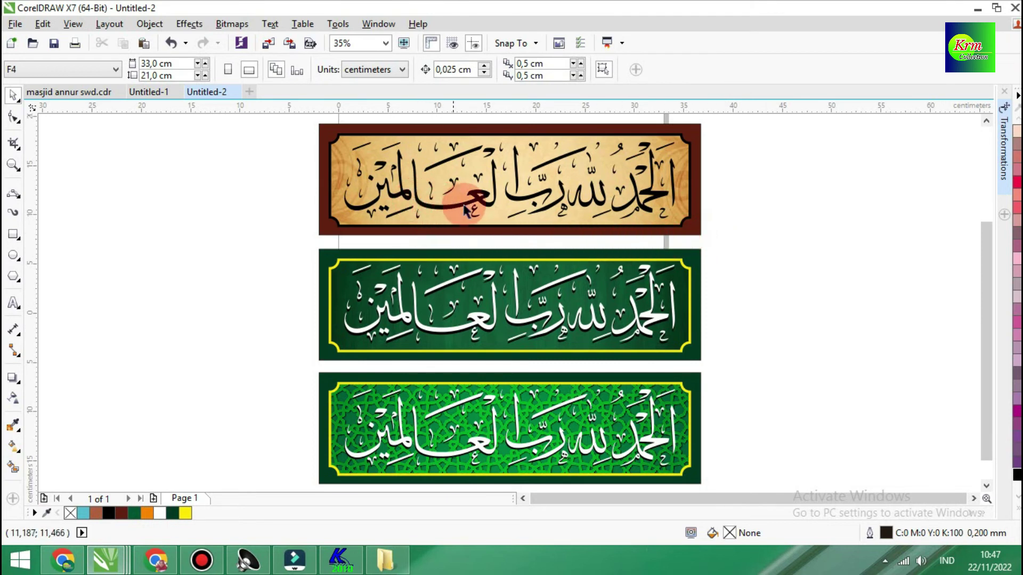
# Step: Fill the middle panel's white calligraphy with yellow, Y:100
pyautogui.click(476, 326)
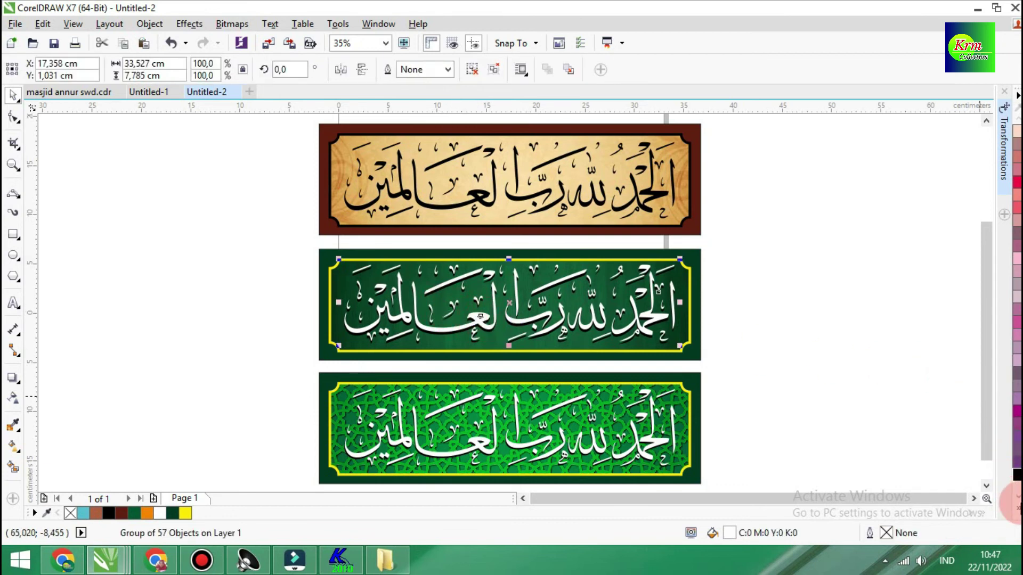
pyautogui.click(1017, 508)
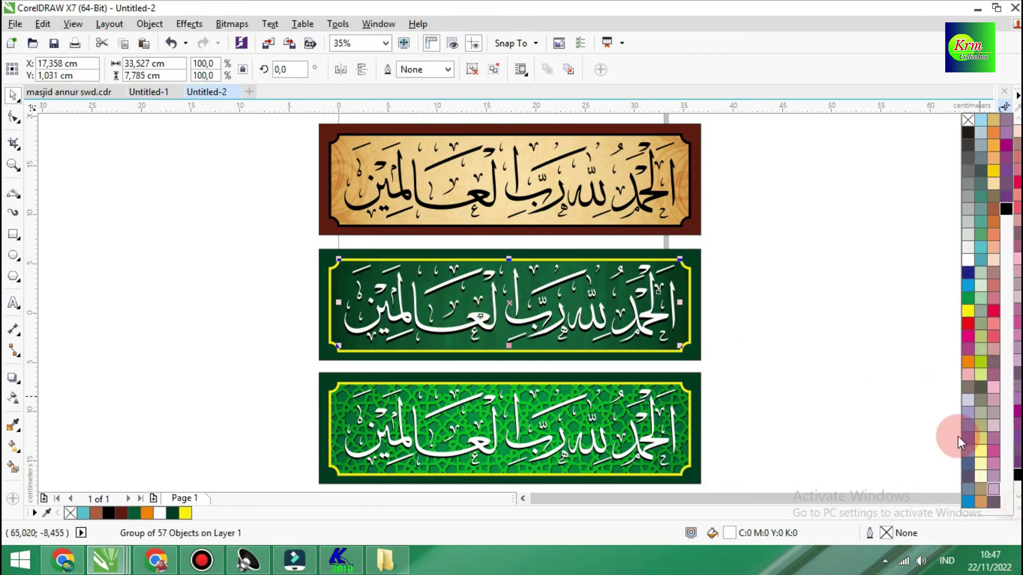
pyautogui.click(968, 312)
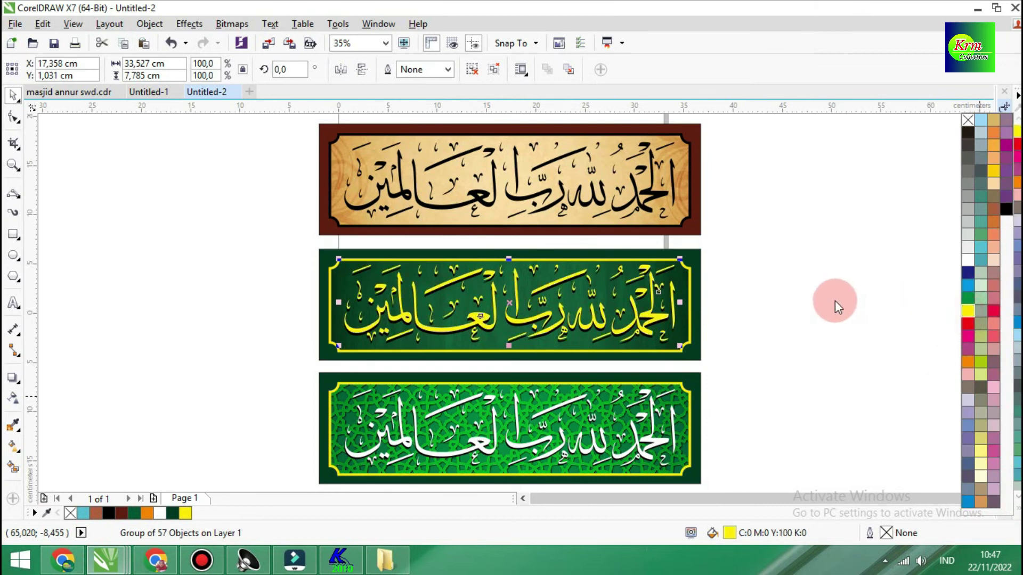
pyautogui.click(744, 301)
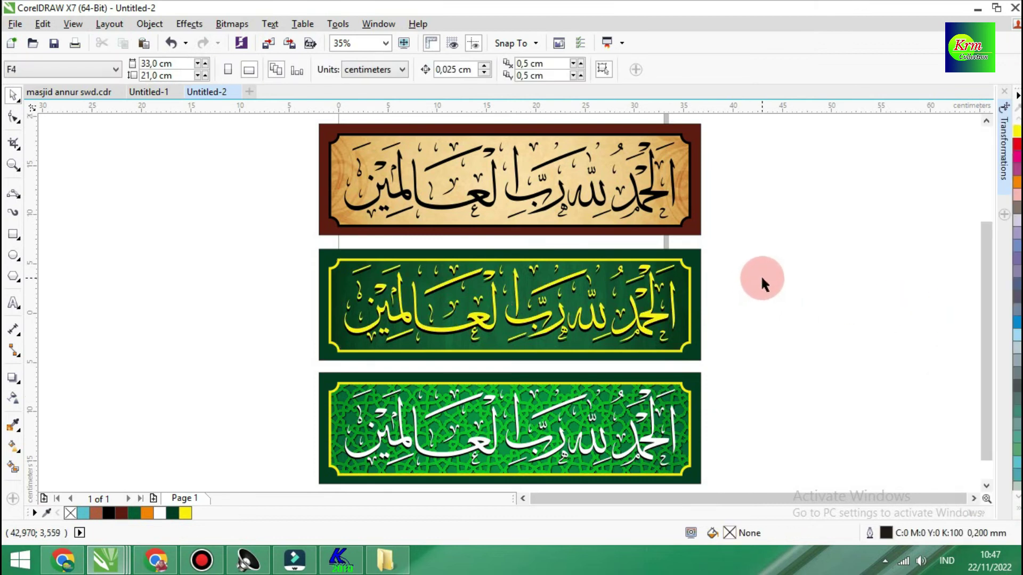
# Step: Duplicate all three panels together as a second column directly to the right of the originals
pyautogui.press('z')
pyautogui.rightClick(750, 279)
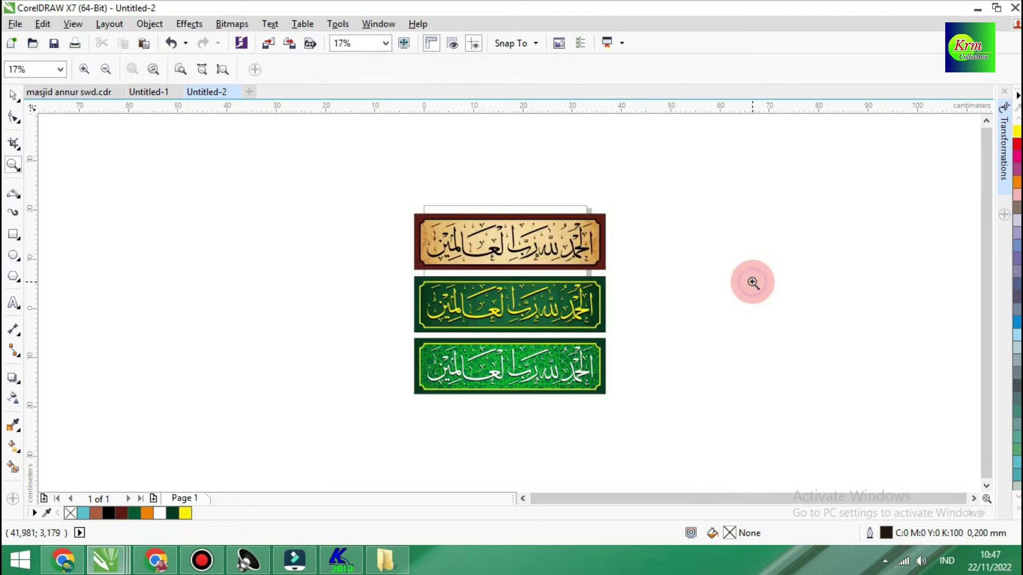
pyautogui.press('space')
pyautogui.moveTo(586, 401); pyautogui.dragTo(635, 411)
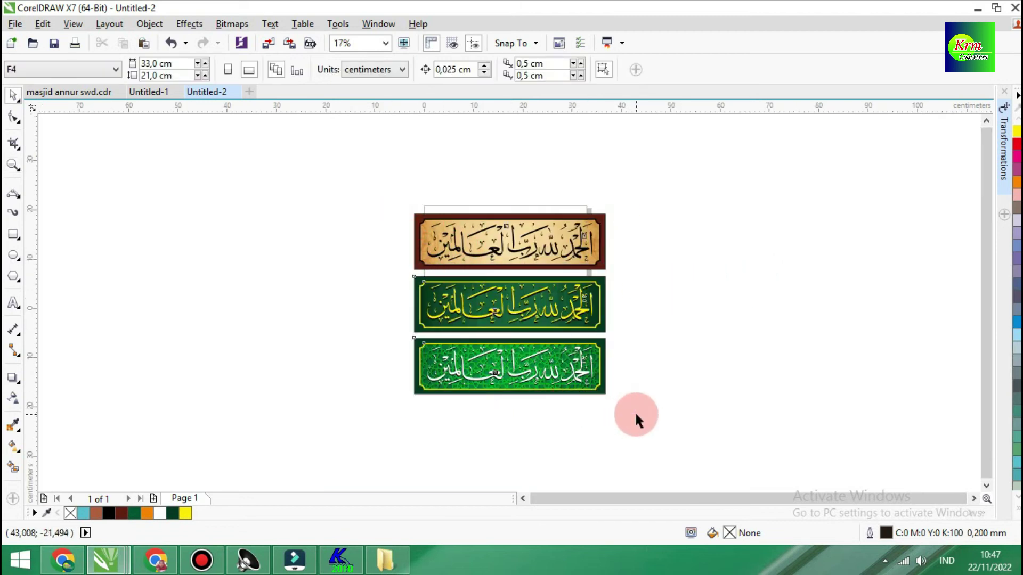
pyautogui.moveTo(580, 314); pyautogui.dragTo(714, 322)
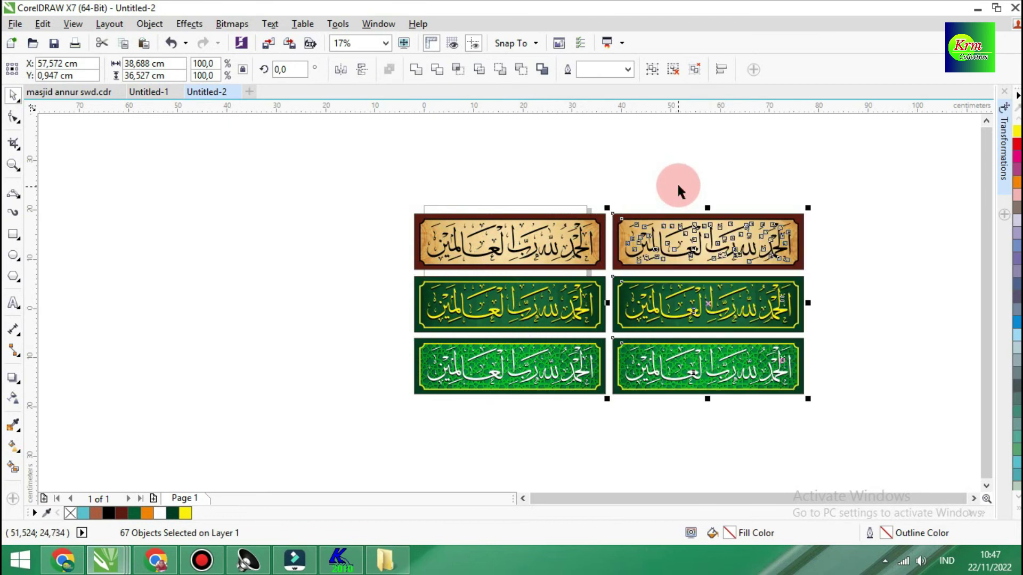
pyautogui.press('F4')
pyautogui.click(68, 232)
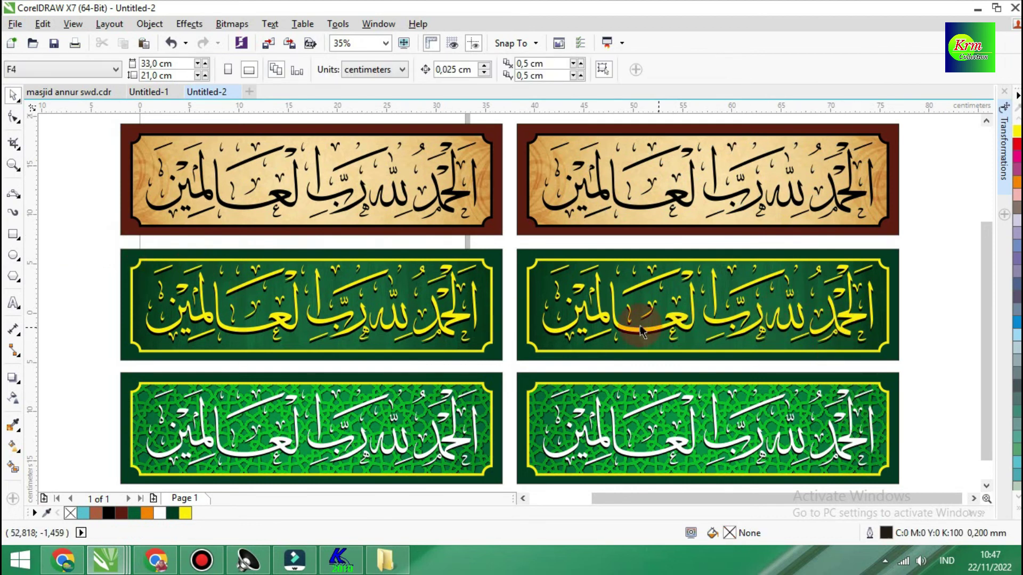
# Step: Import the gold geometric islamic-ornament-vector-persian-motiff image from the begron folder and place it beside the second column of panels
pyautogui.press('F3')
pyautogui.click(267, 63)
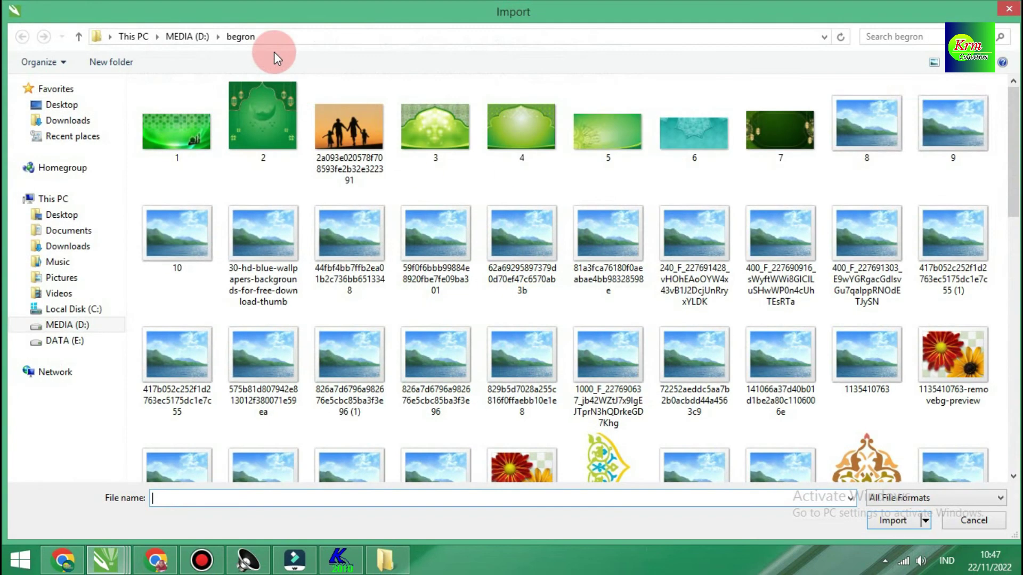
pyautogui.click(538, 232)
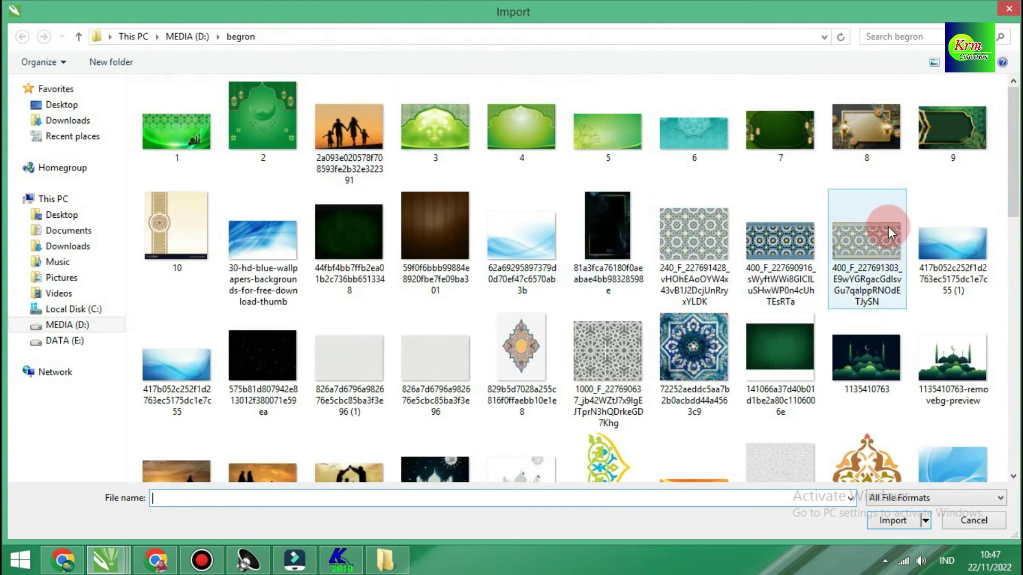
pyautogui.moveTo(1013, 161); pyautogui.dragTo(1012, 261)
pyautogui.click(432, 285)
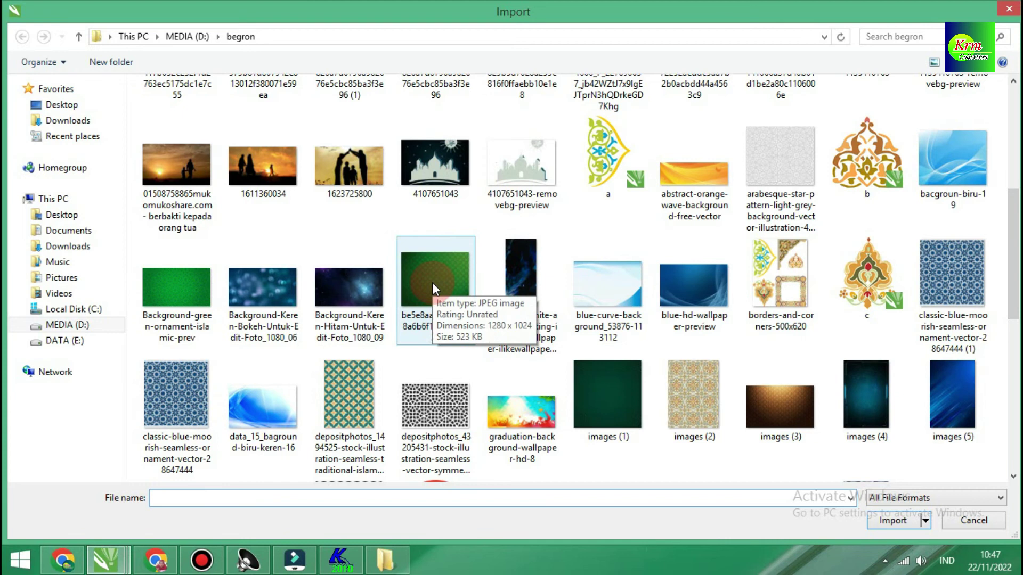
pyautogui.moveTo(1013, 266); pyautogui.dragTo(1014, 315)
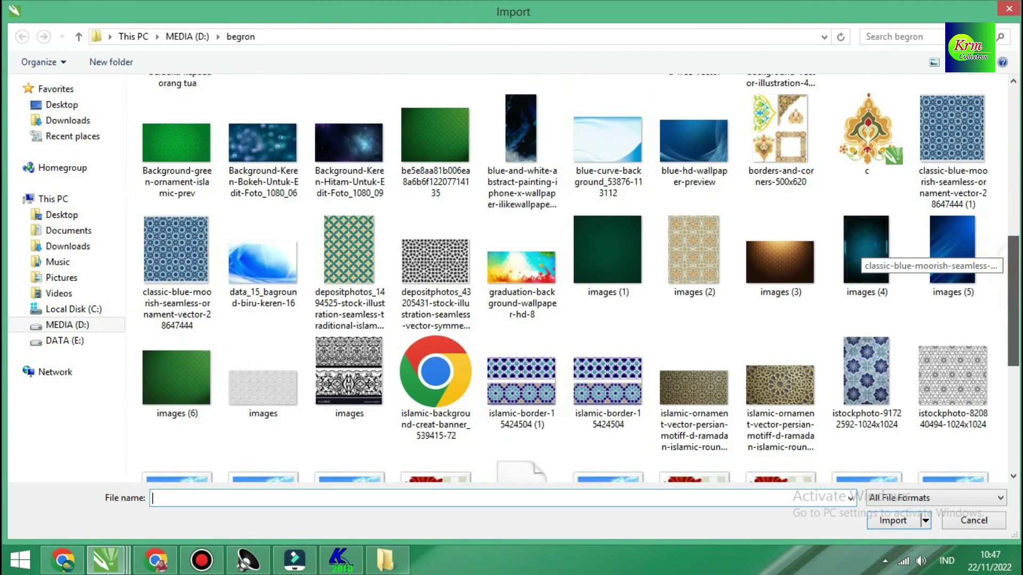
pyautogui.scroll(-1, 580, 278)
pyautogui.scroll(-3, 858, 251)
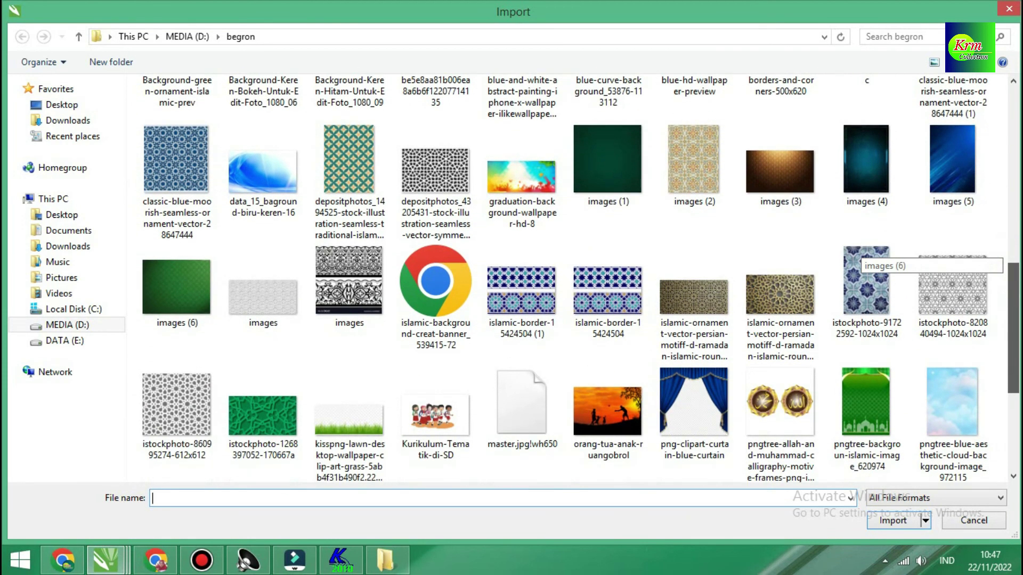
pyautogui.scroll(5, 859, 252)
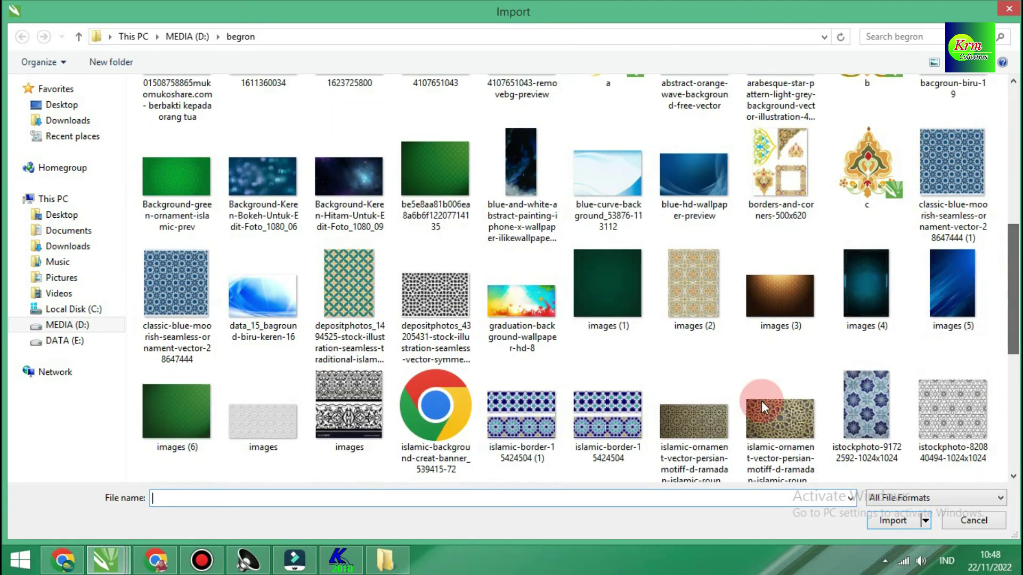
pyautogui.click(698, 428)
pyautogui.click(905, 521)
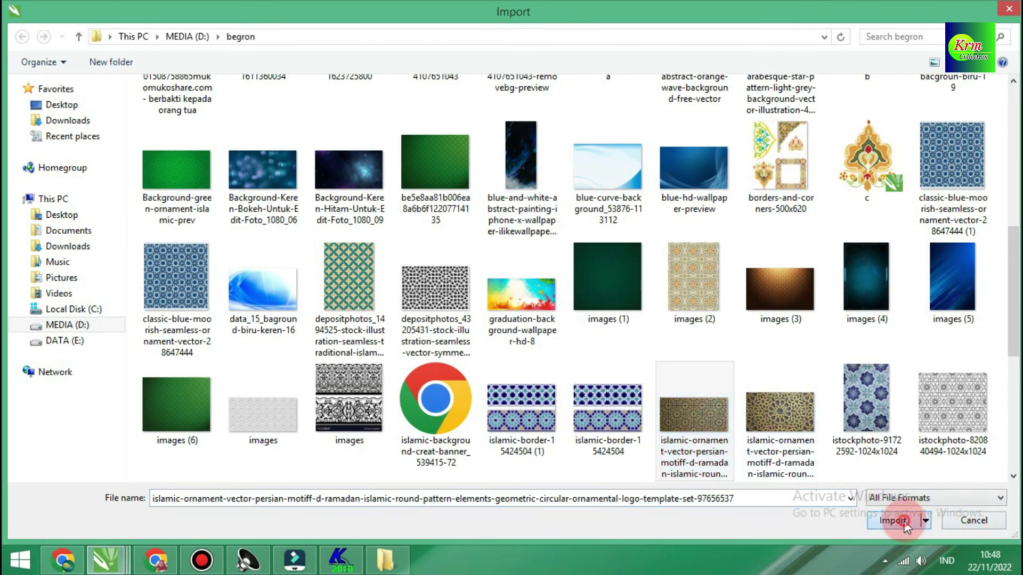
pyautogui.click(744, 216)
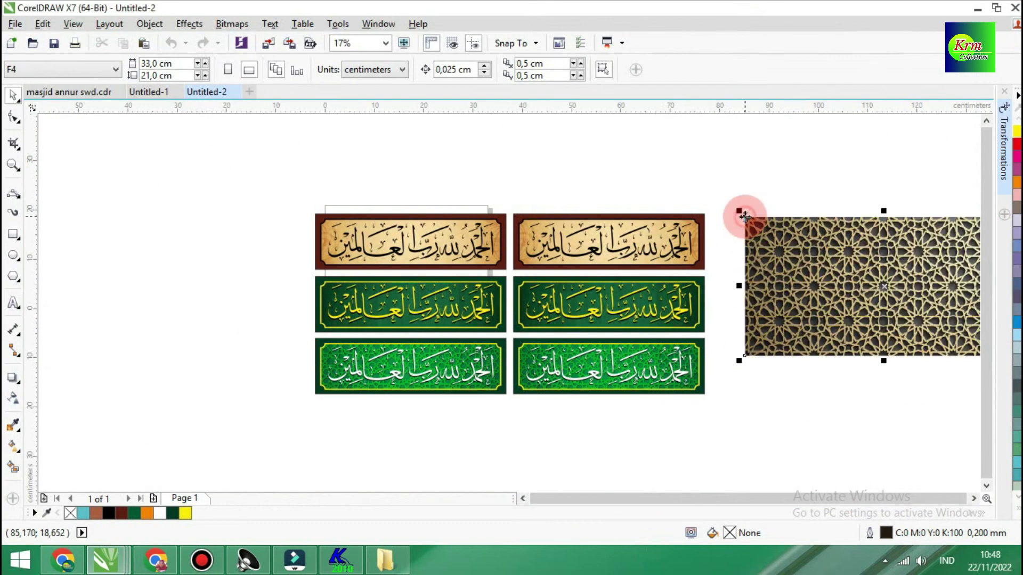
# Step: Scale the imported gold ornament image to 70.5% and position it above and beside the second column of panels
pyautogui.click(848, 385)
pyautogui.moveTo(816, 269); pyautogui.dragTo(791, 209)
pyautogui.scroll(1, 881, 304)
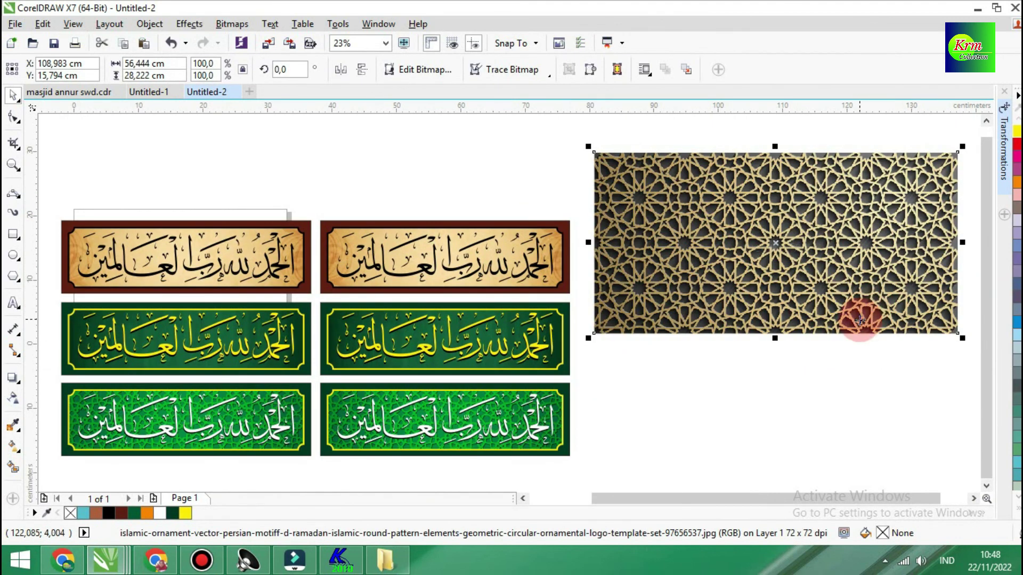
pyautogui.moveTo(962, 147); pyautogui.dragTo(850, 206)
pyautogui.moveTo(794, 265); pyautogui.dragTo(827, 250)
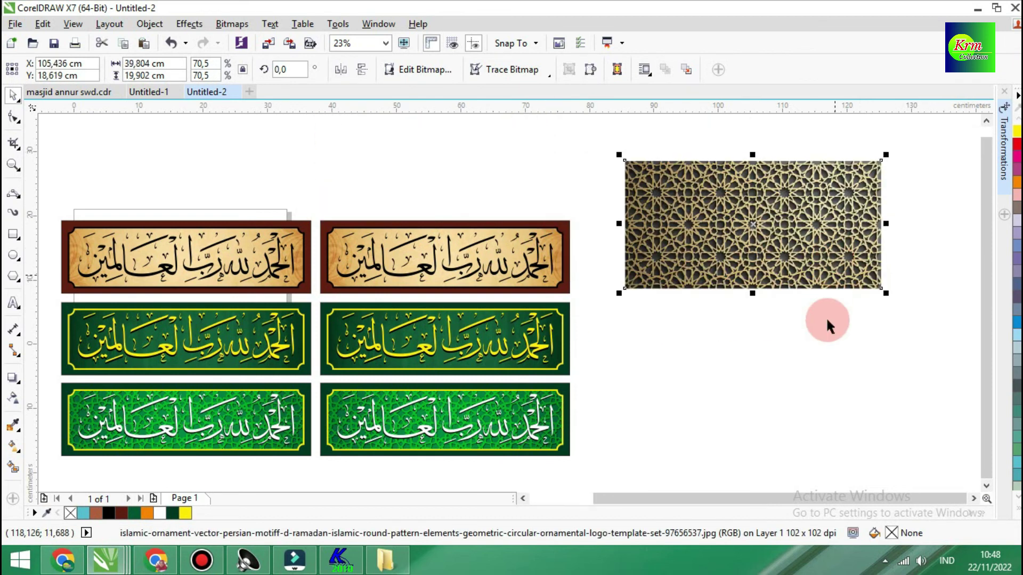
# Step: Try to PowerClip the gold ornament image into the scalloped inner frame of the second column's top panel, and undo it
pyautogui.rightClick(753, 205)
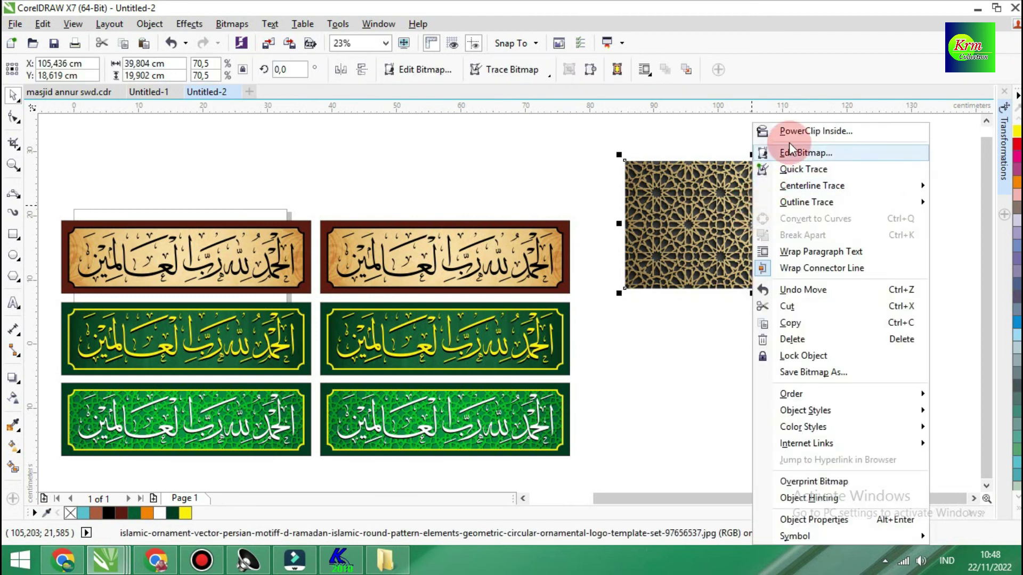
pyautogui.click(794, 129)
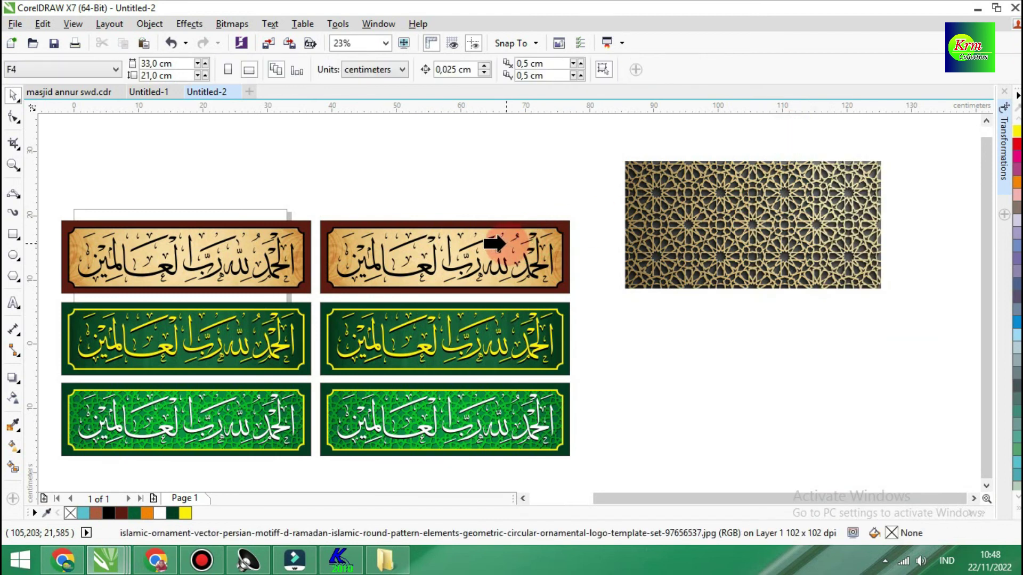
pyautogui.click(504, 243)
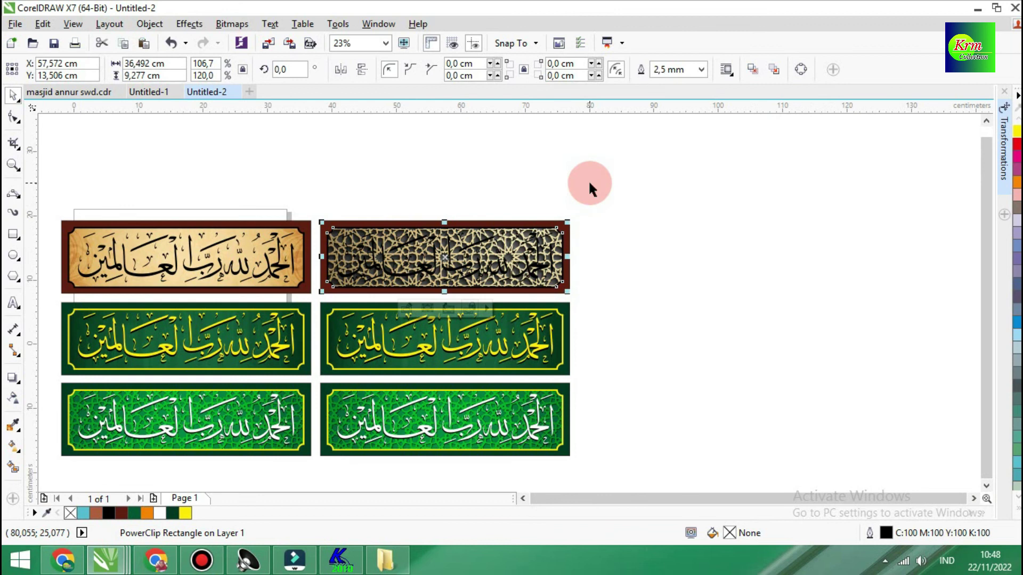
pyautogui.hotkey('ctrl', 'z')
pyautogui.click(601, 168)
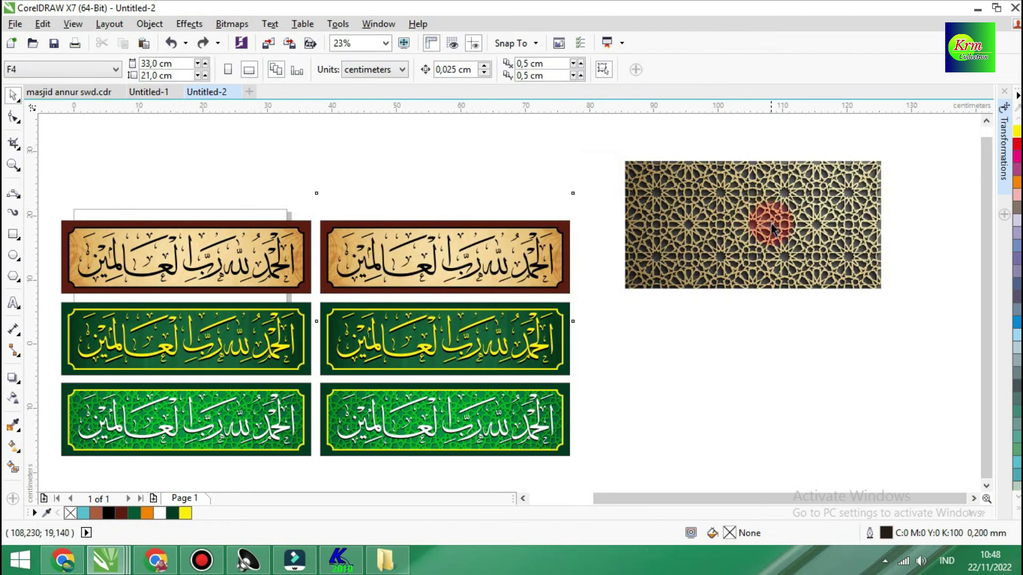
# Step: Try the gold ornament image as a PowerClip in the outer border of the second column's top panel, and undo it
pyautogui.rightClick(741, 224)
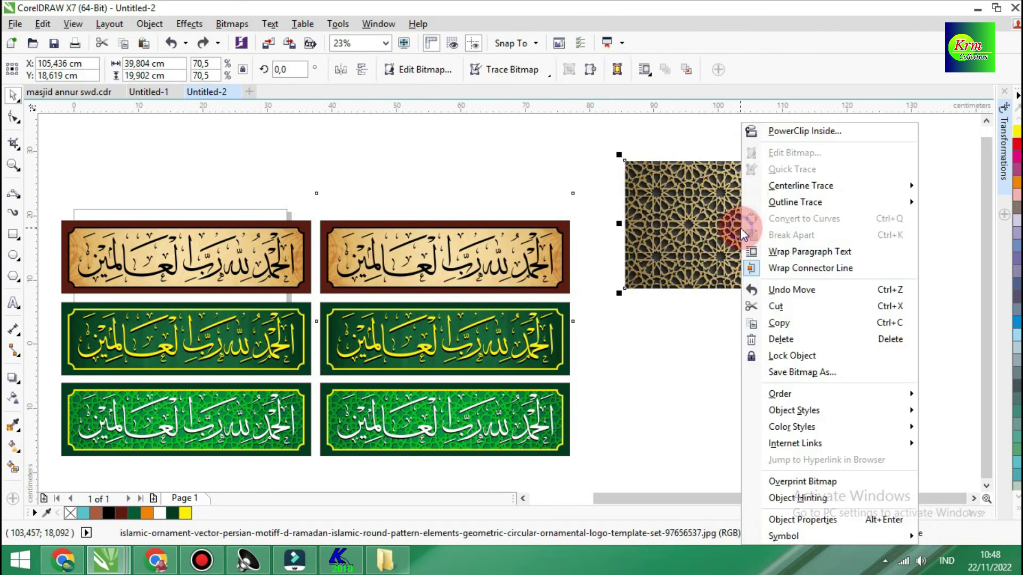
pyautogui.click(775, 132)
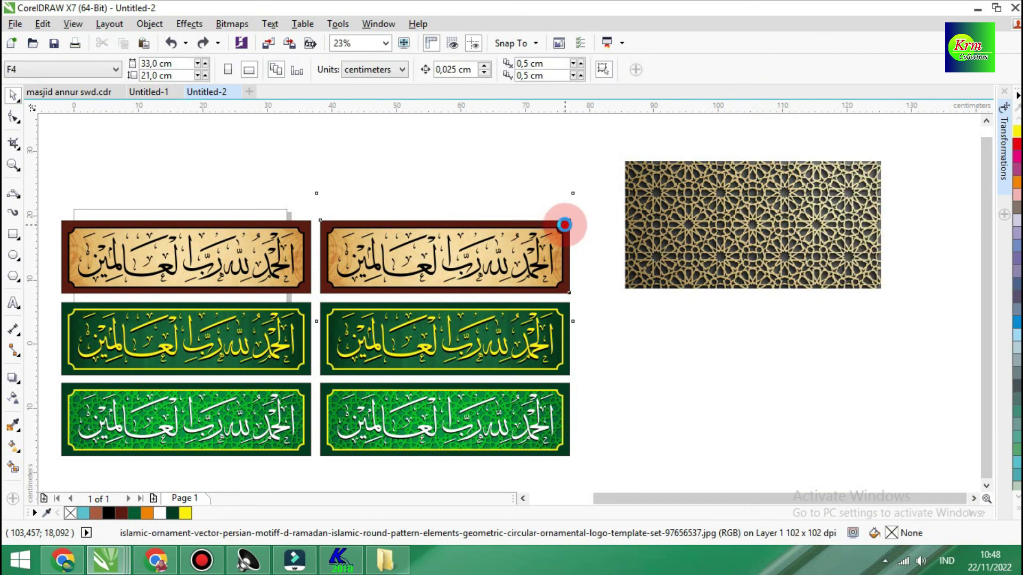
pyautogui.click(564, 225)
pyautogui.click(653, 230)
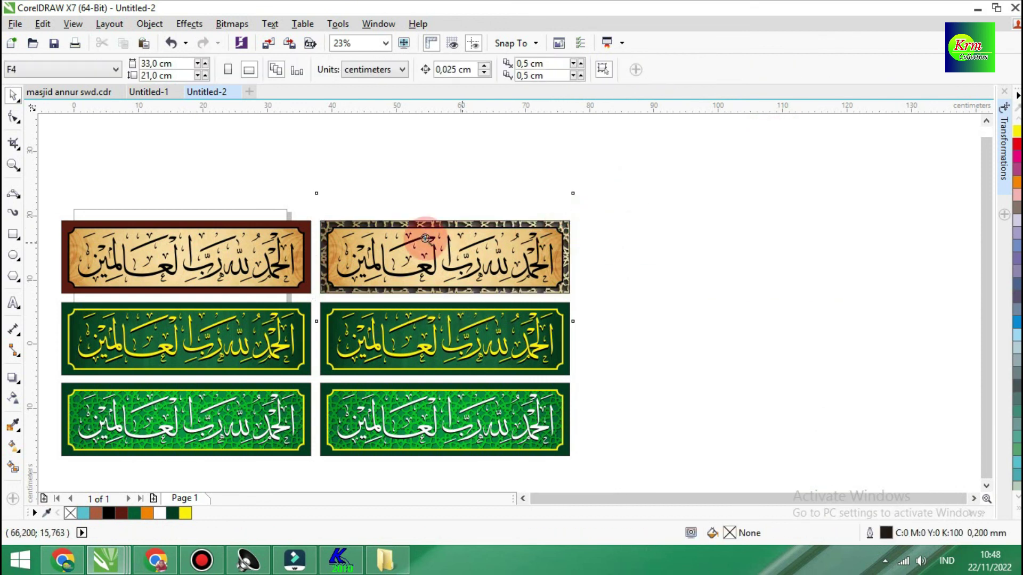
pyautogui.press('z')
pyautogui.moveTo(373, 206); pyautogui.dragTo(493, 282)
pyautogui.rightClick(511, 288)
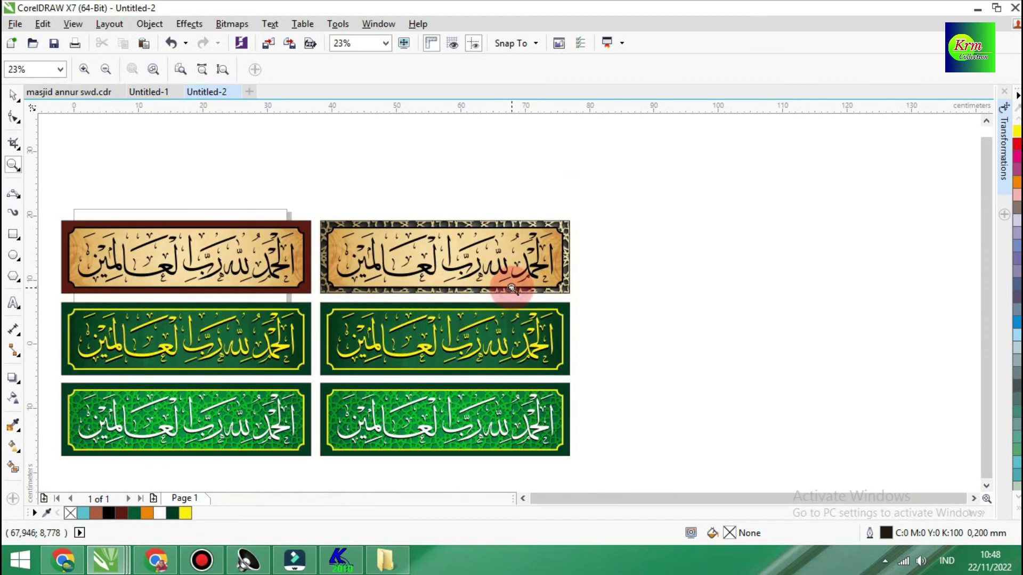
pyautogui.press('space')
pyautogui.hotkey('ctrl', 'z')
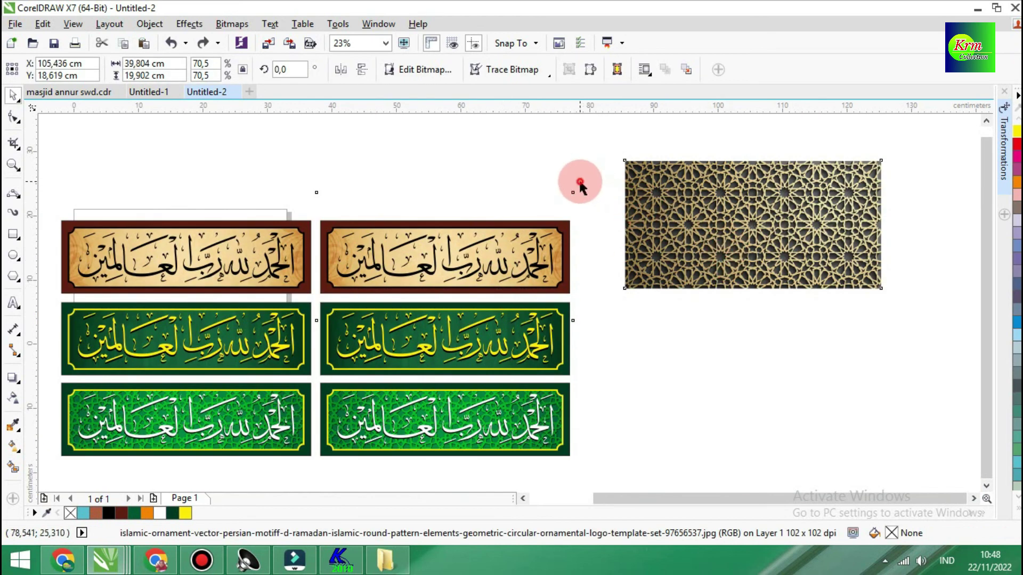
pyautogui.click(579, 187)
# Step: Scale the gold ornament image to 35.1% beside the top panel and add a mirrored copy flush against its right edge
pyautogui.click(722, 265)
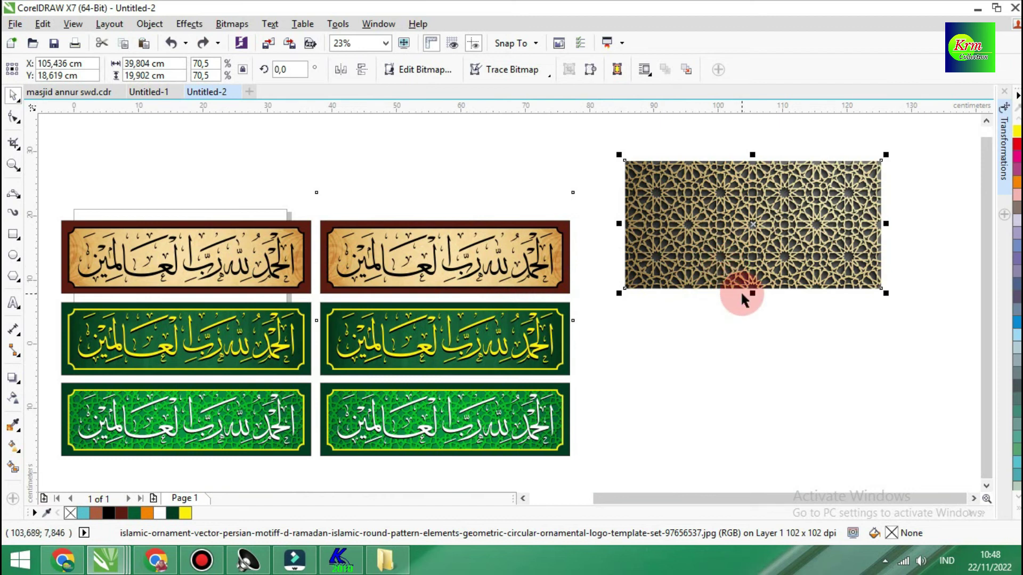
pyautogui.click(884, 156)
pyautogui.moveTo(885, 156); pyautogui.dragTo(752, 242)
pyautogui.moveTo(675, 288); pyautogui.dragTo(713, 294)
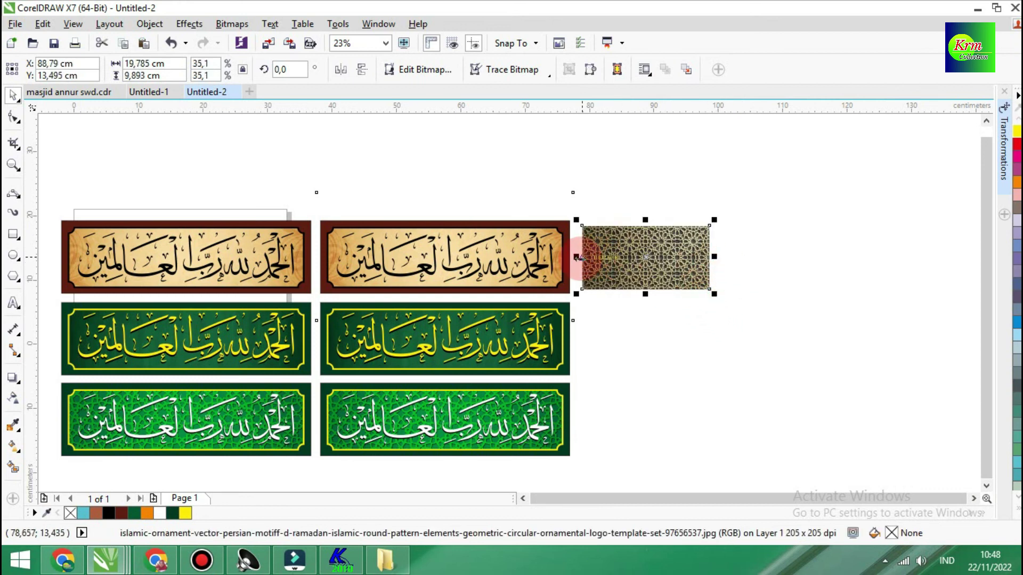
pyautogui.moveTo(576, 257); pyautogui.dragTo(698, 257)
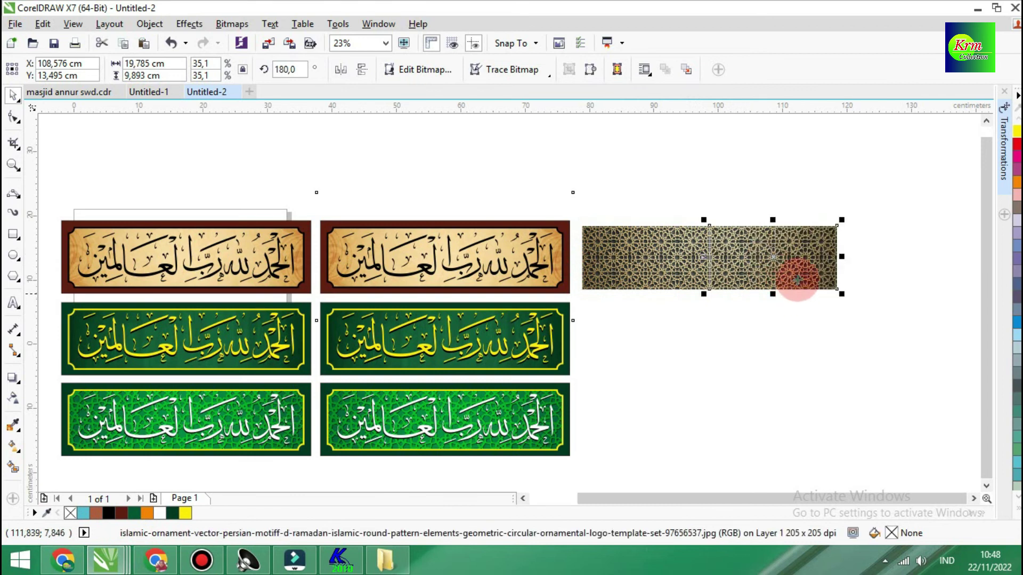
pyautogui.click(749, 196)
# Step: Group the two ornament images and convert them to a single 300 dpi RGB Color (24-bit) bitmap
pyautogui.moveTo(578, 214); pyautogui.dragTo(867, 313)
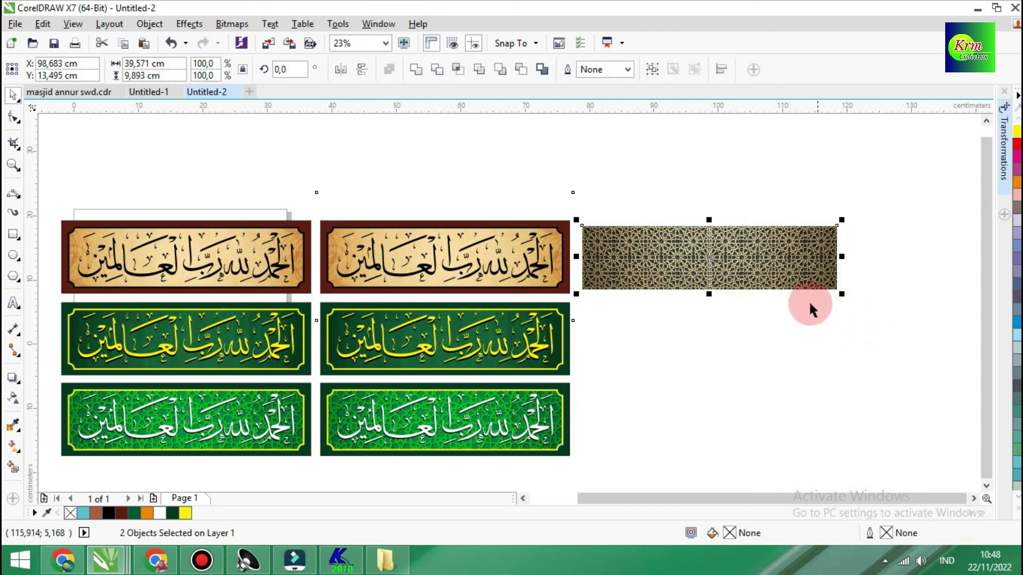
pyautogui.click(652, 71)
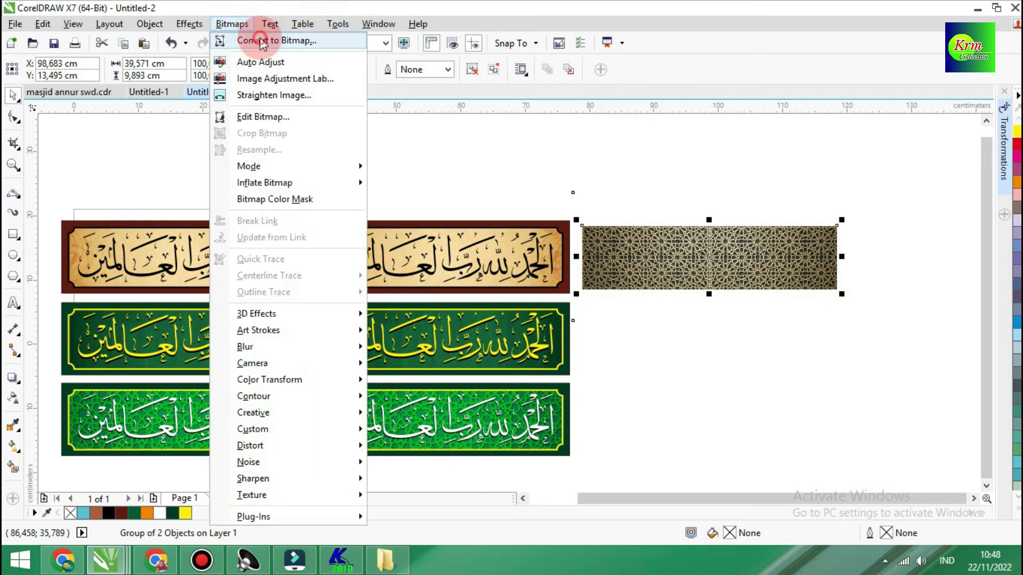
pyautogui.click(261, 42)
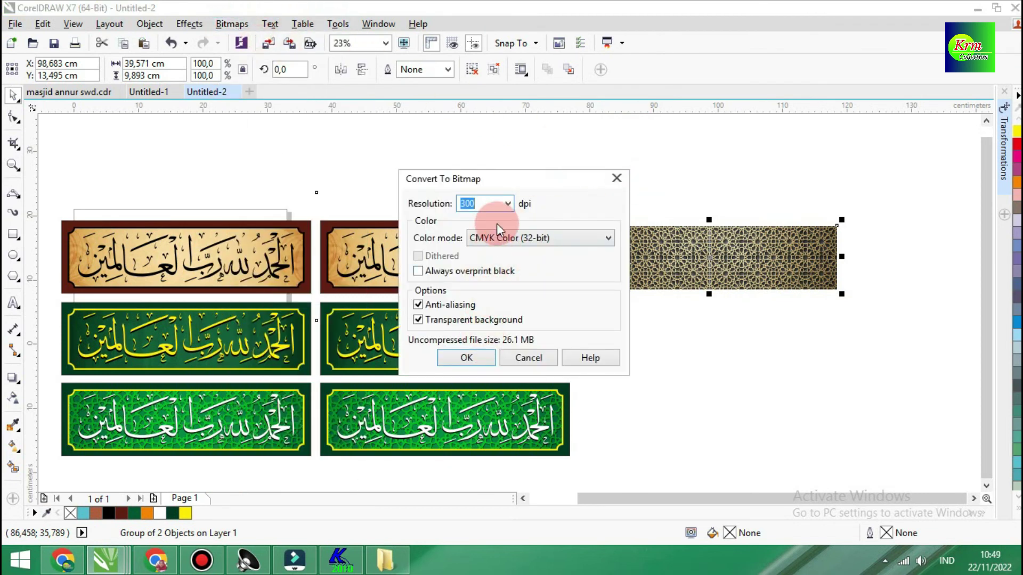
pyautogui.click(506, 243)
pyautogui.click(498, 297)
pyautogui.click(472, 360)
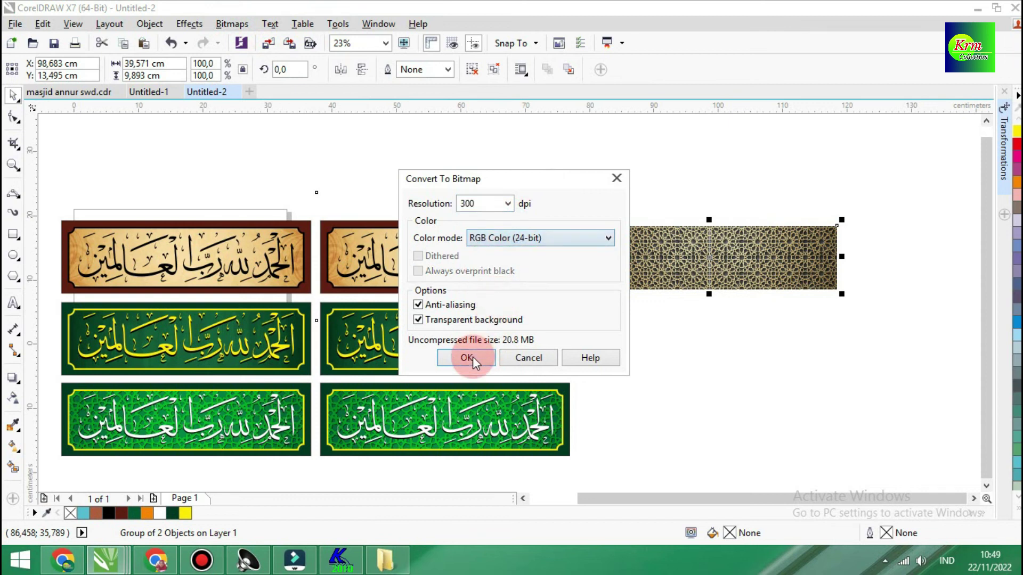
pyautogui.click(695, 193)
# Step: PowerClip the combined ornament bitmap into the scalloped yellow frame of the second column's bottom panel
pyautogui.click(704, 260)
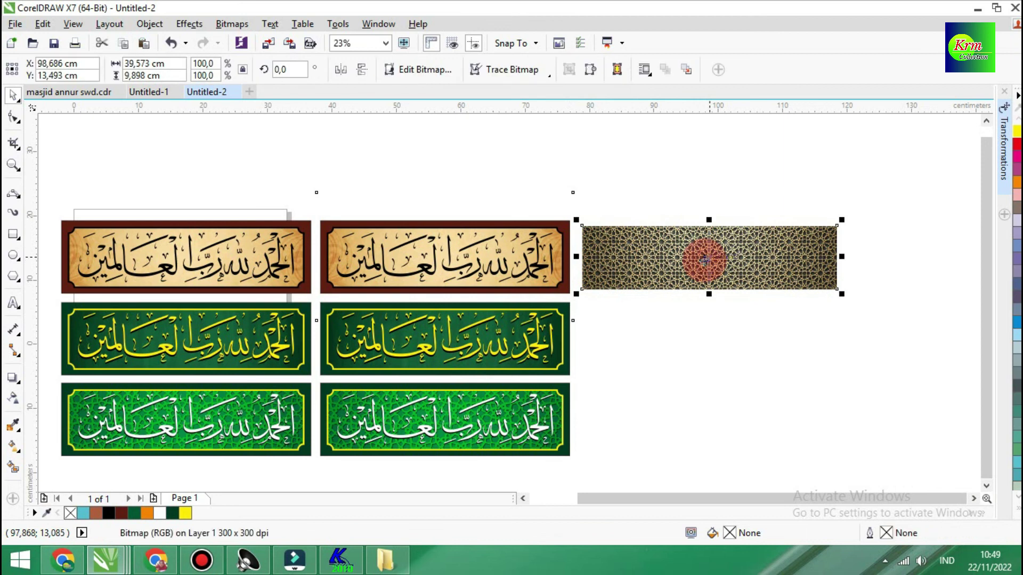
pyautogui.rightClick(704, 260)
pyautogui.click(759, 130)
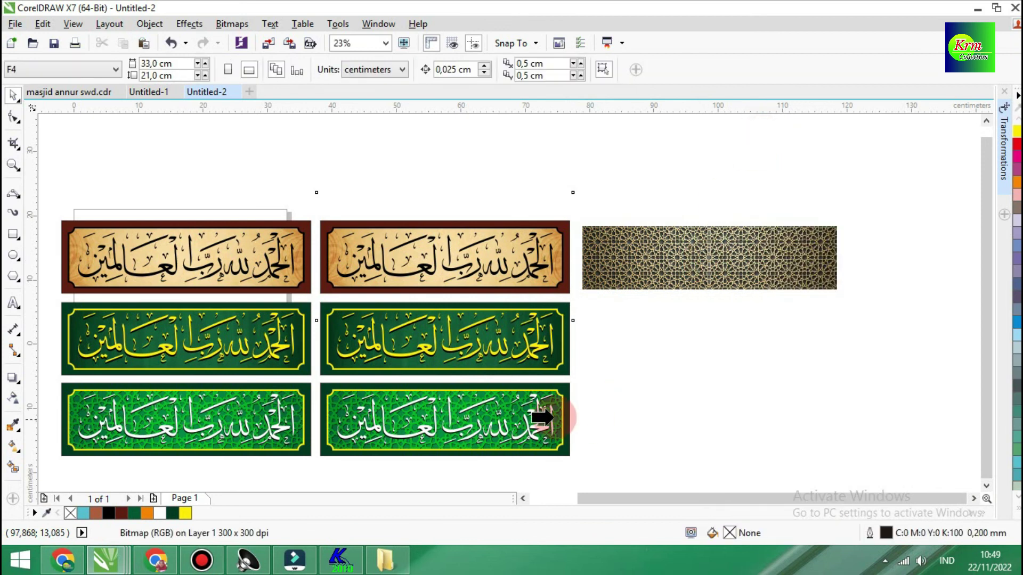
pyautogui.click(545, 400)
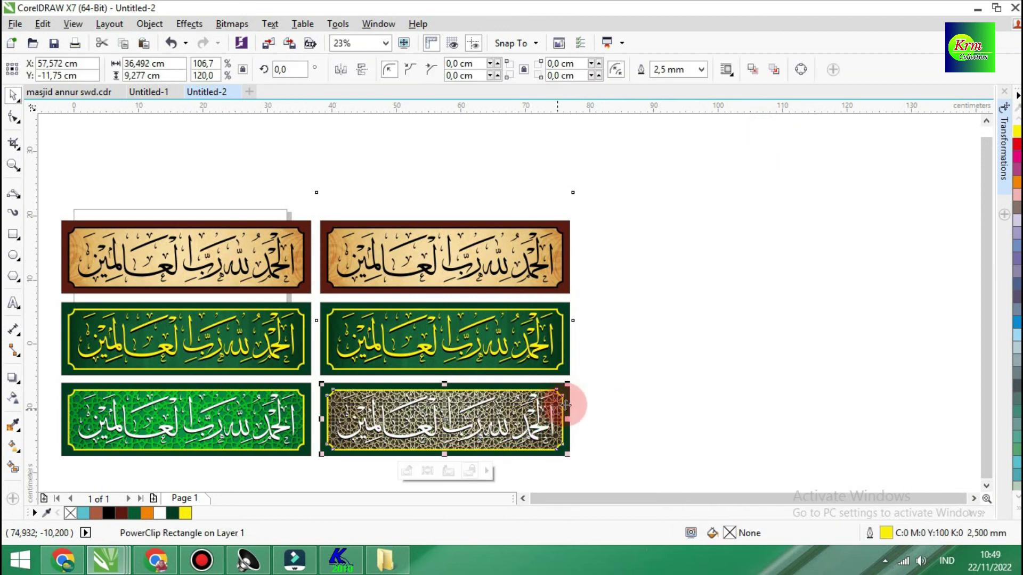
pyautogui.click(661, 382)
# Step: Fill the white calligraphy on the gold-ornament panel with red, M:100 Y:100
pyautogui.press('z')
pyautogui.moveTo(350, 389); pyautogui.dragTo(450, 459)
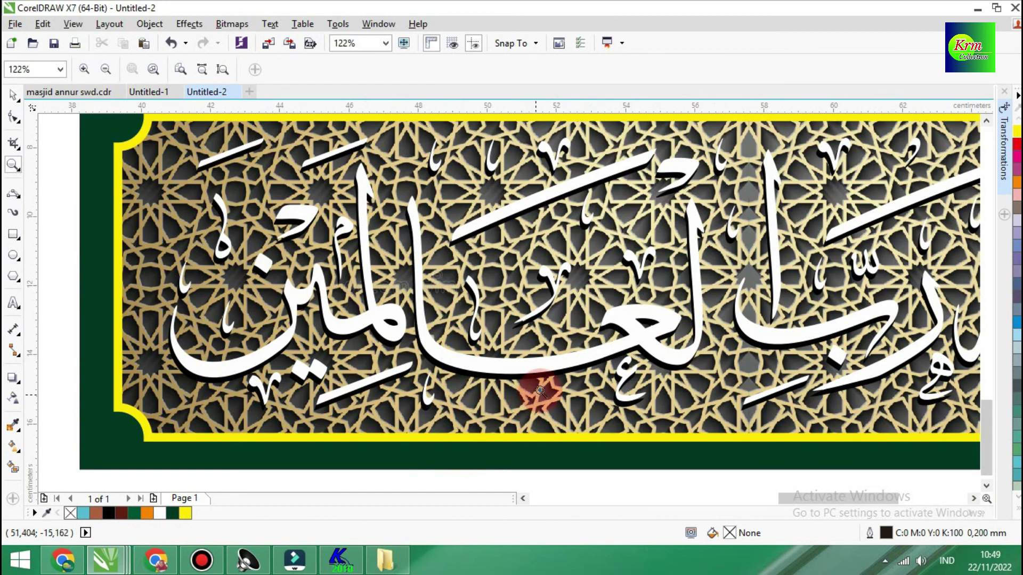
pyautogui.press('space')
pyautogui.click(621, 326)
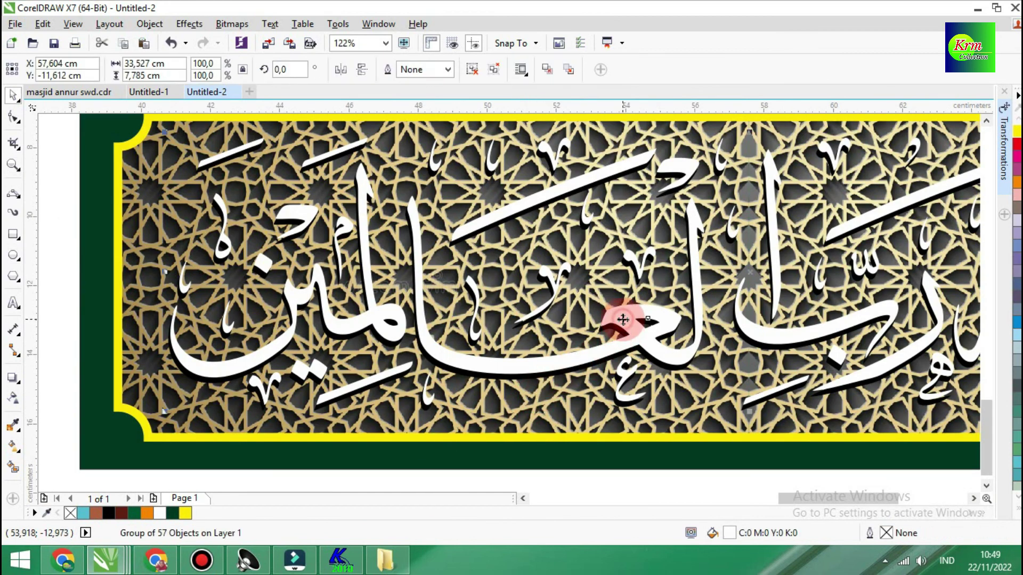
pyautogui.click(1017, 512)
pyautogui.click(969, 324)
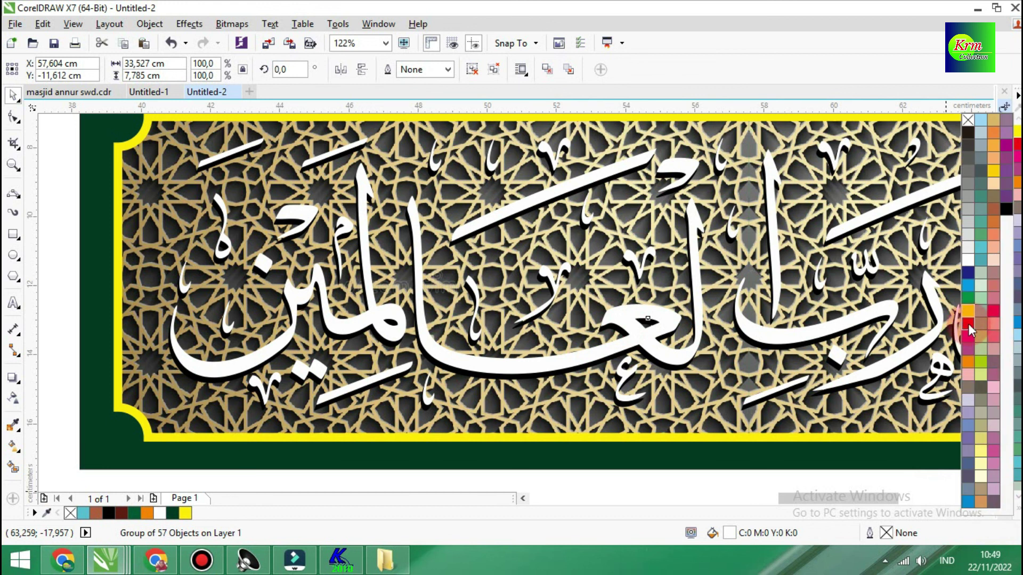
pyautogui.press('F4')
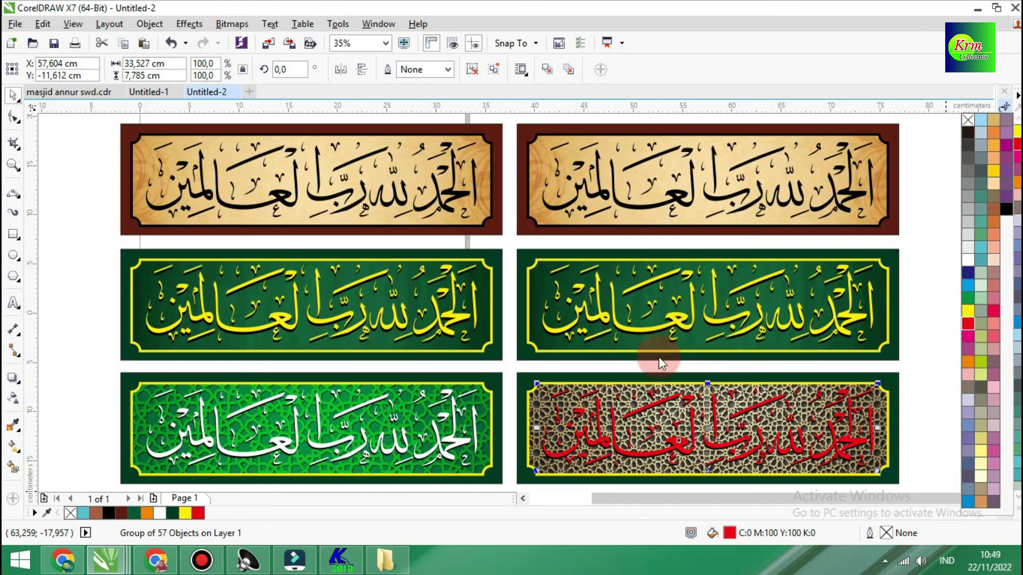
pyautogui.click(909, 369)
pyautogui.press('z')
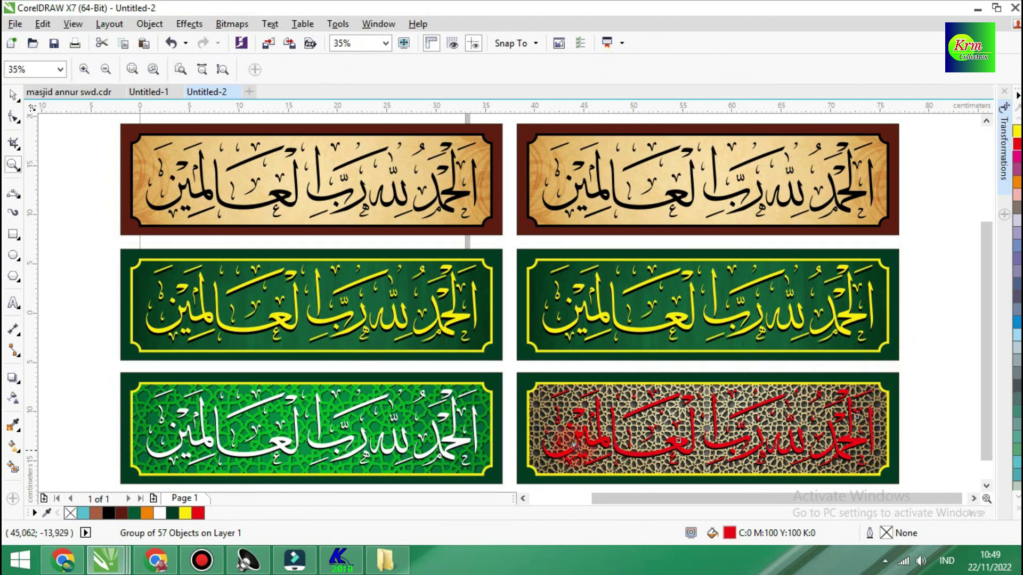
pyautogui.moveTo(618, 476); pyautogui.dragTo(533, 421)
pyautogui.press('space')
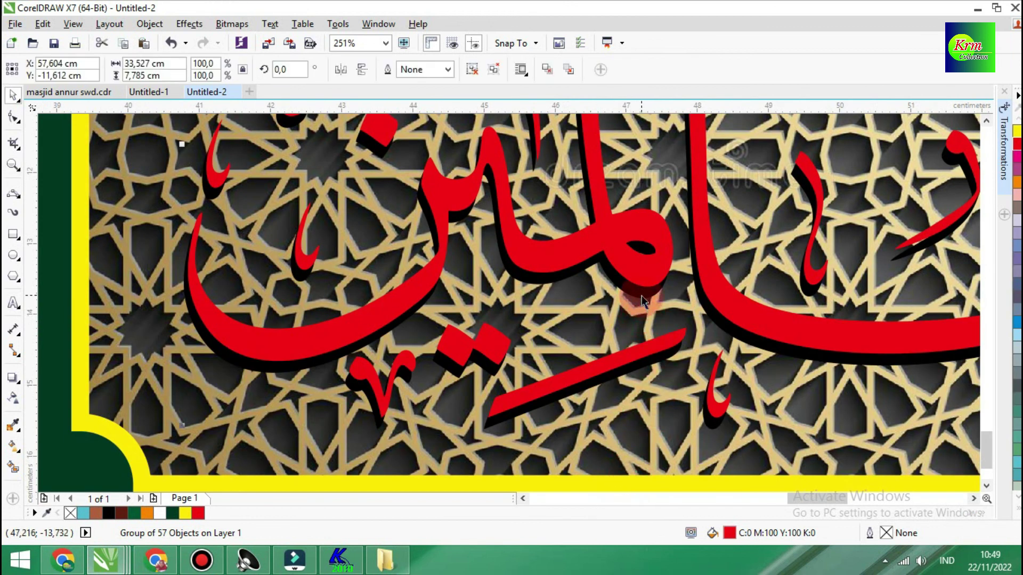
# Step: Fill the black shadow copy behind the red calligraphy on the gold-ornament panel with white, C:0 M:0 Y:0 K:0
pyautogui.click(641, 295)
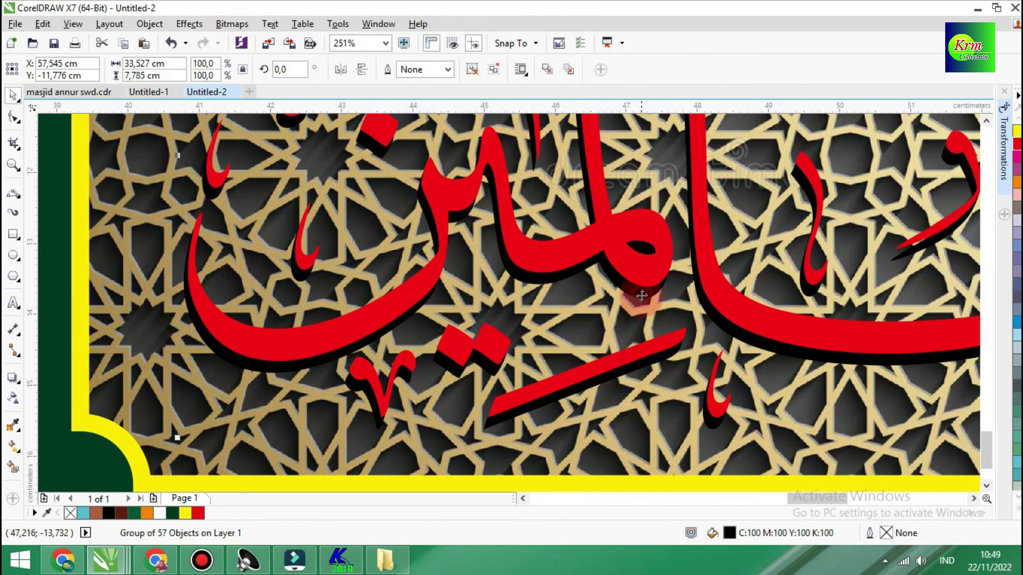
pyautogui.click(1017, 510)
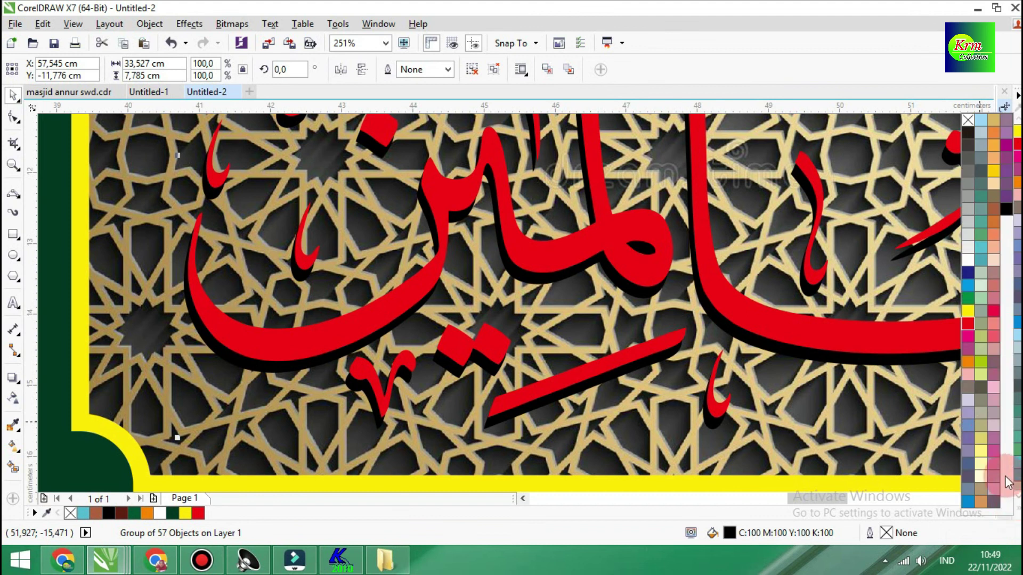
pyautogui.click(968, 260)
pyautogui.press('F4')
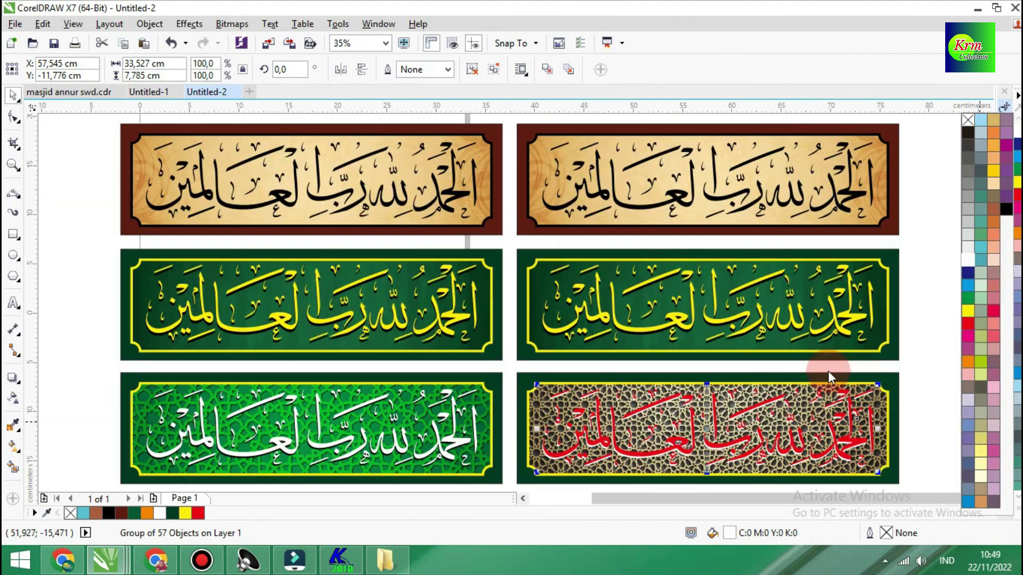
pyautogui.hotkey('alt', 'F7')
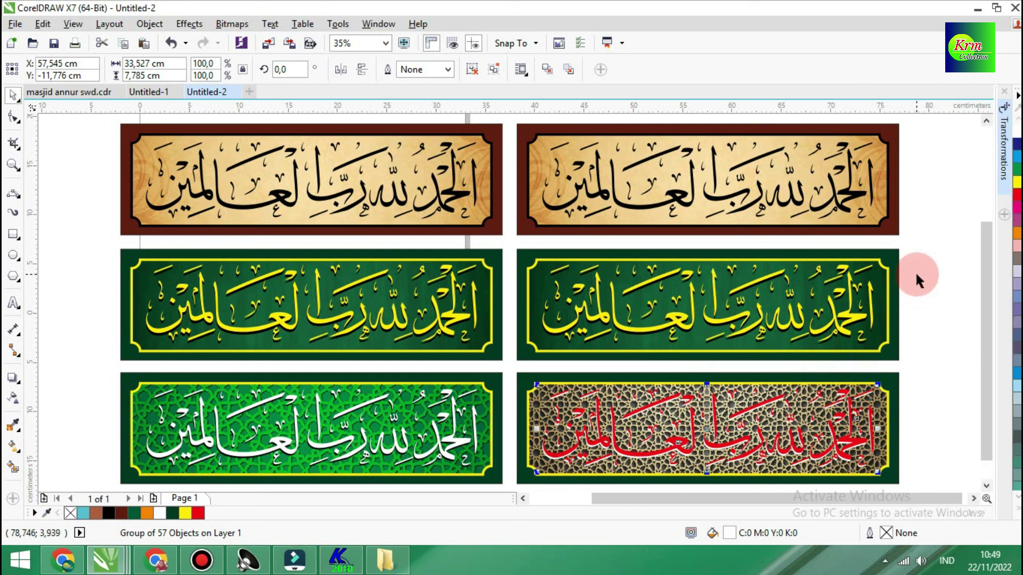
pyautogui.click(915, 270)
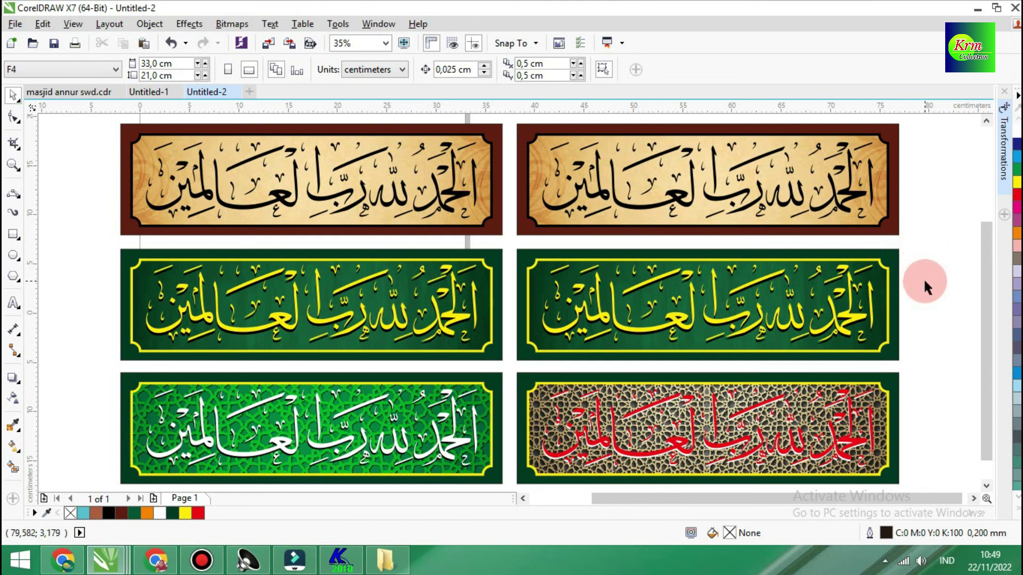
pyautogui.press('z')
pyautogui.press('F3')
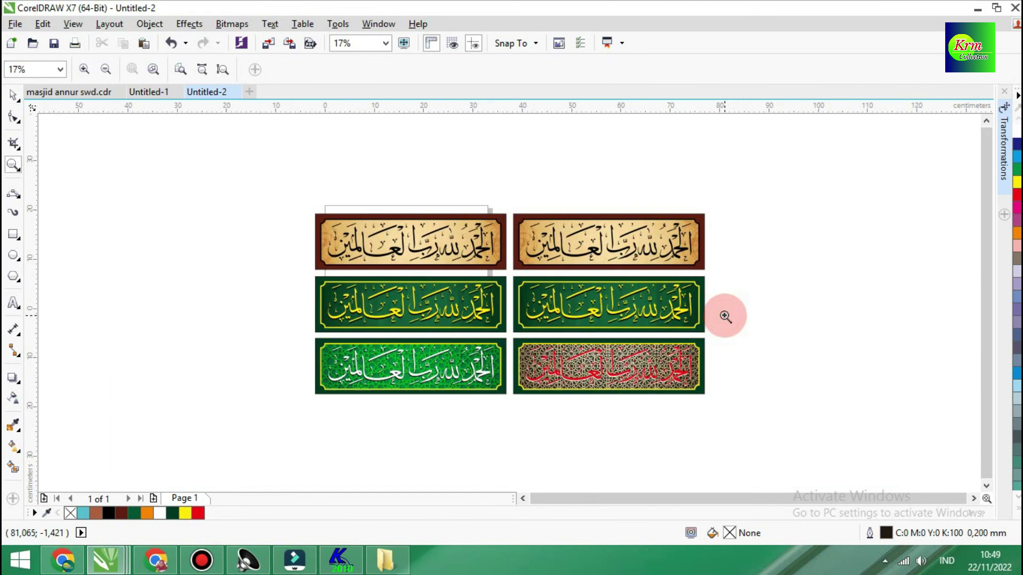
pyautogui.press('space')
pyautogui.click(270, 49)
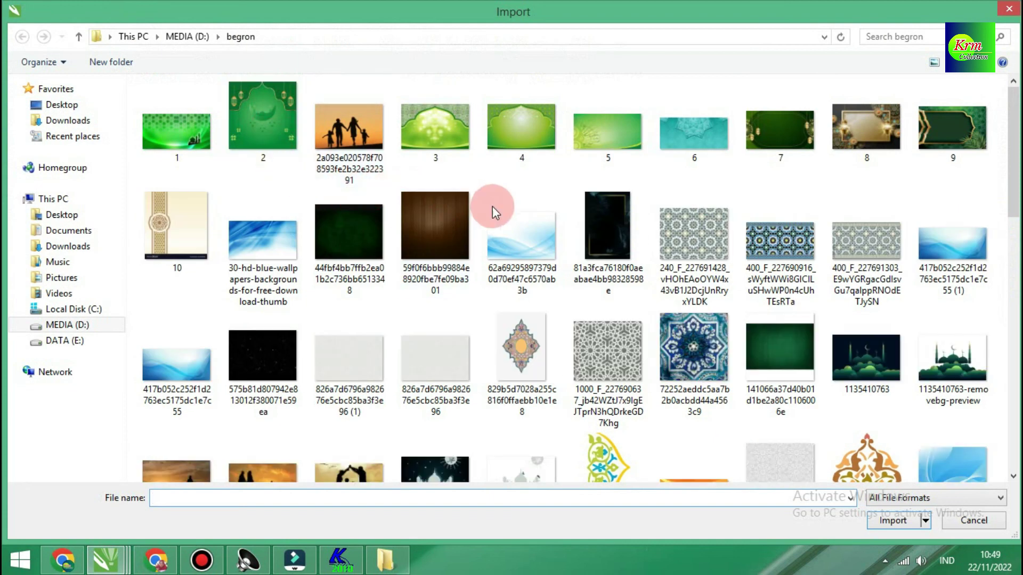
pyautogui.moveTo(1017, 205); pyautogui.dragTo(1016, 314)
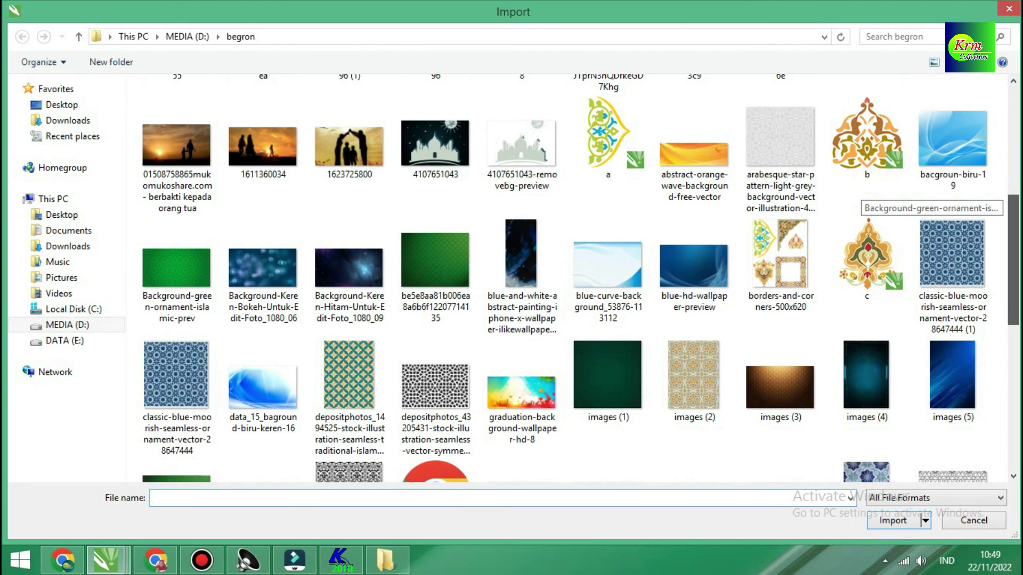
pyautogui.click(435, 261)
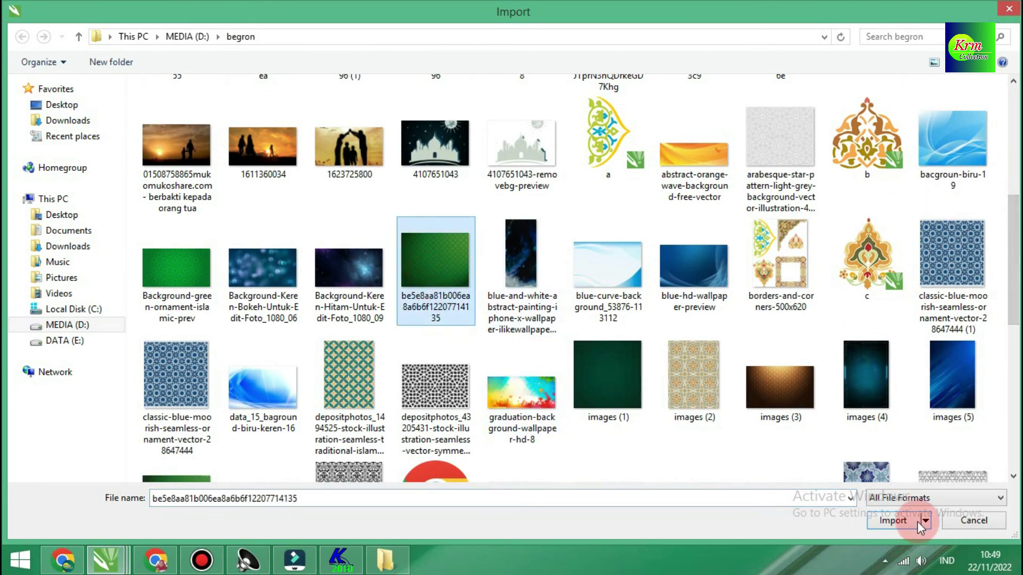
pyautogui.click(897, 526)
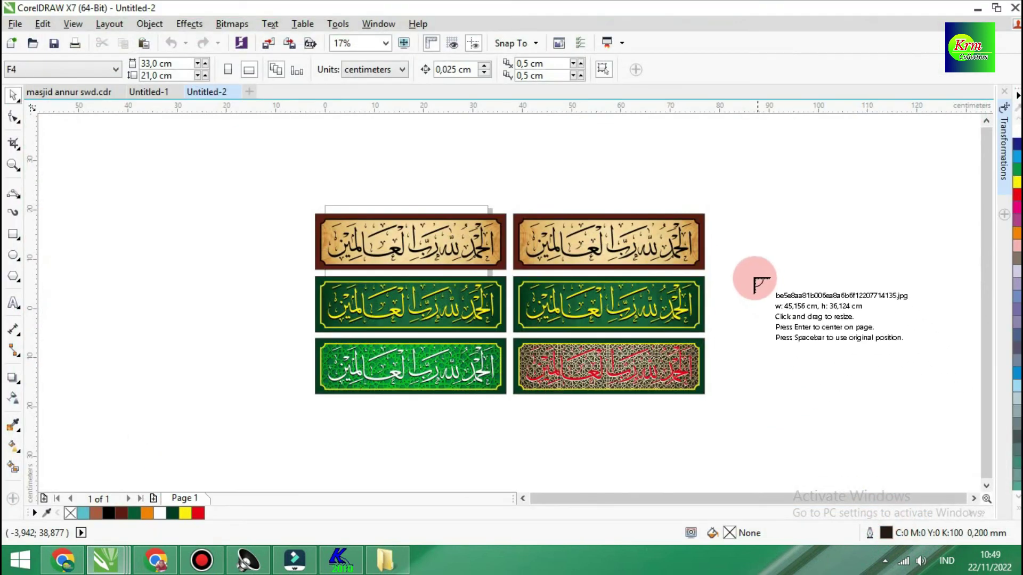
pyautogui.moveTo(513, 135)
pyautogui.mouseDown()
pyautogui.moveTo(838, 274)
pyautogui.moveTo(874, 319)
pyautogui.mouseUp()
pyautogui.moveTo(655, 171); pyautogui.dragTo(873, 299)
# Step: PowerClip the green patterned image into the scalloped frame of the second column's middle panel
pyautogui.rightClick(873, 302)
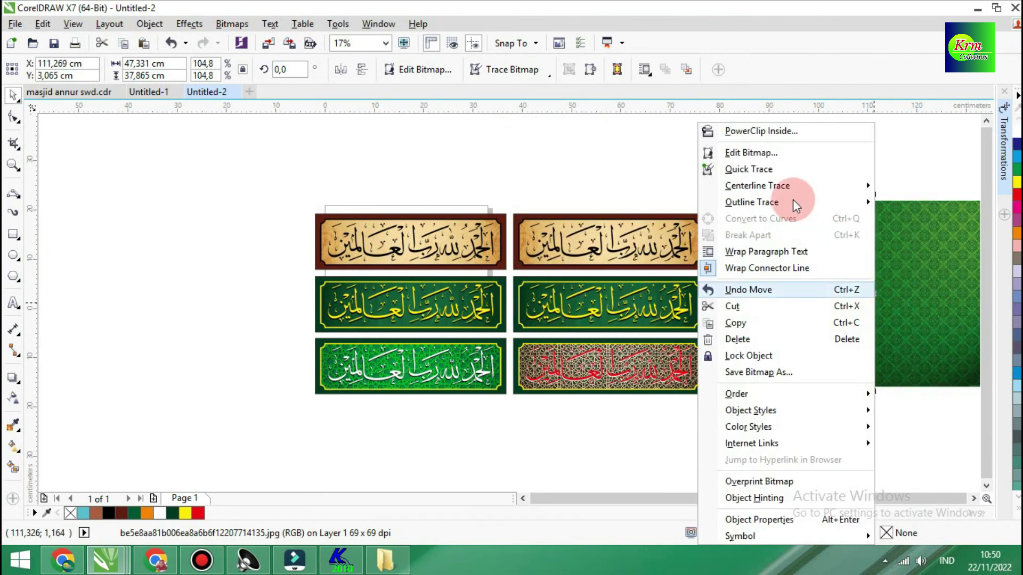
pyautogui.click(772, 133)
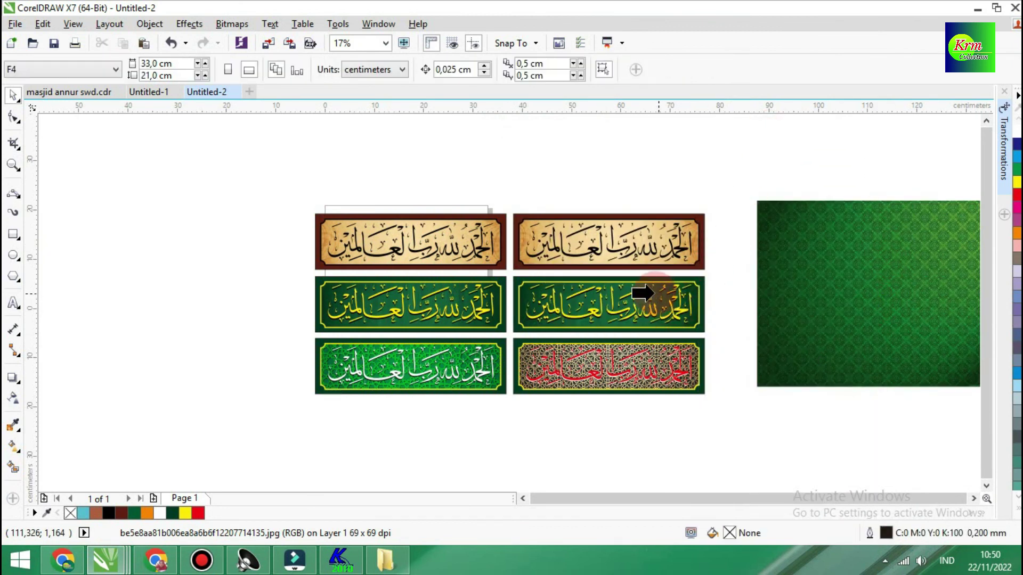
pyautogui.click(652, 292)
pyautogui.click(766, 292)
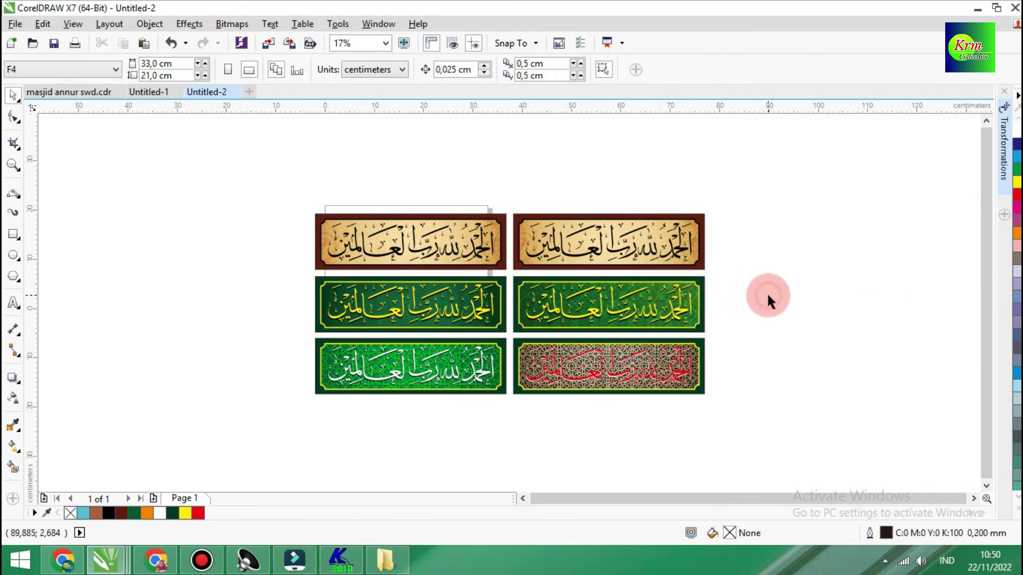
pyautogui.press('z')
pyautogui.click(685, 270)
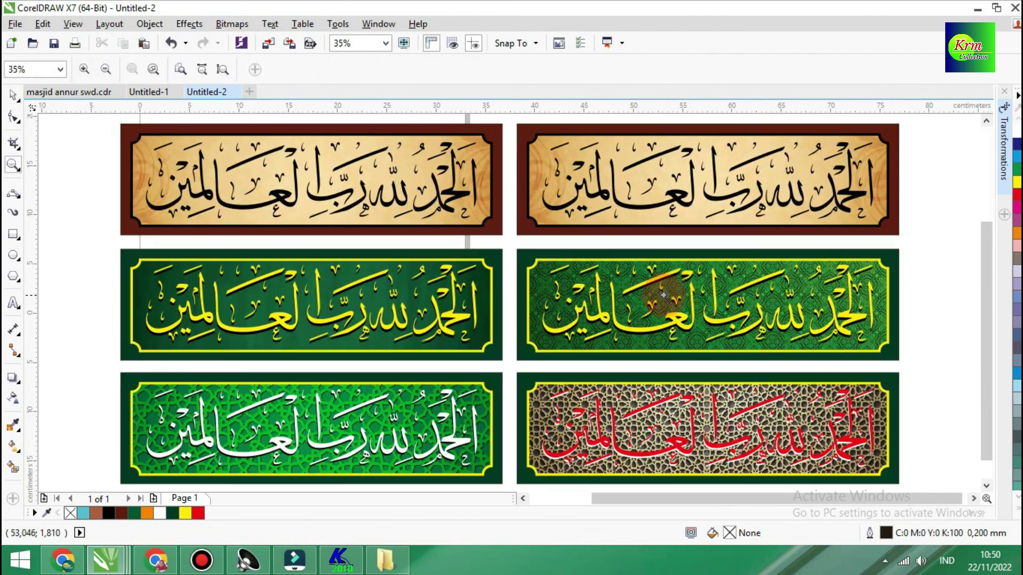
pyautogui.rightClick(705, 340)
# Step: Import the dark wood image 59f0f6bbb99884e8920fbe7fe09ba301 at about 45.2 × 45.2 cm and place it beside the second column of panels
pyautogui.press('space')
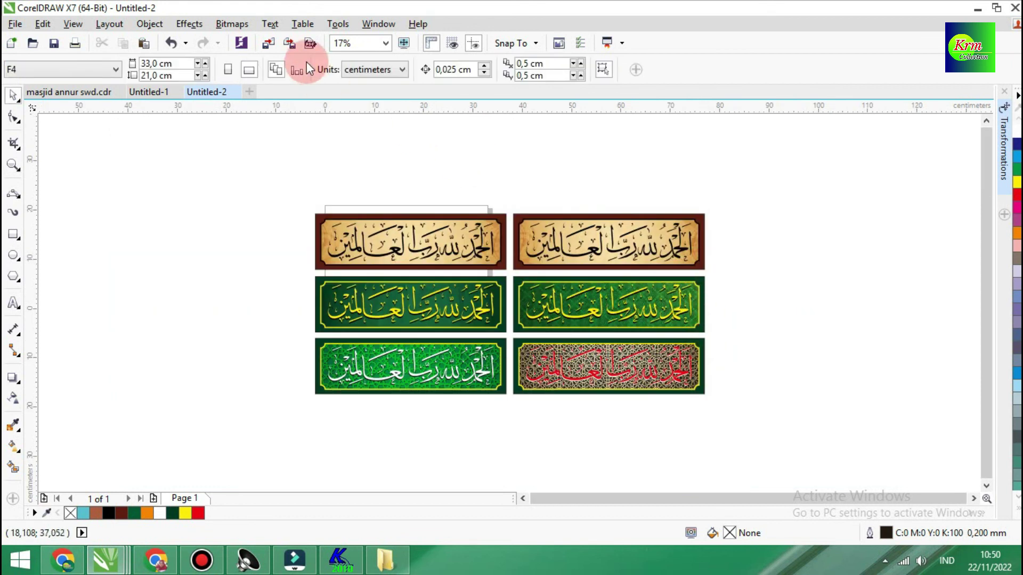
pyautogui.click(270, 45)
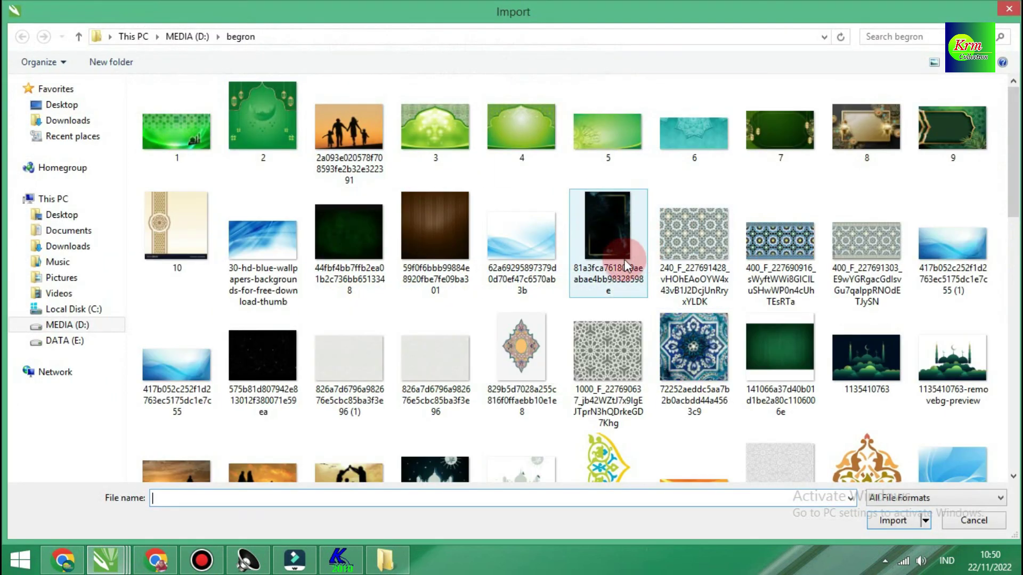
pyautogui.click(437, 232)
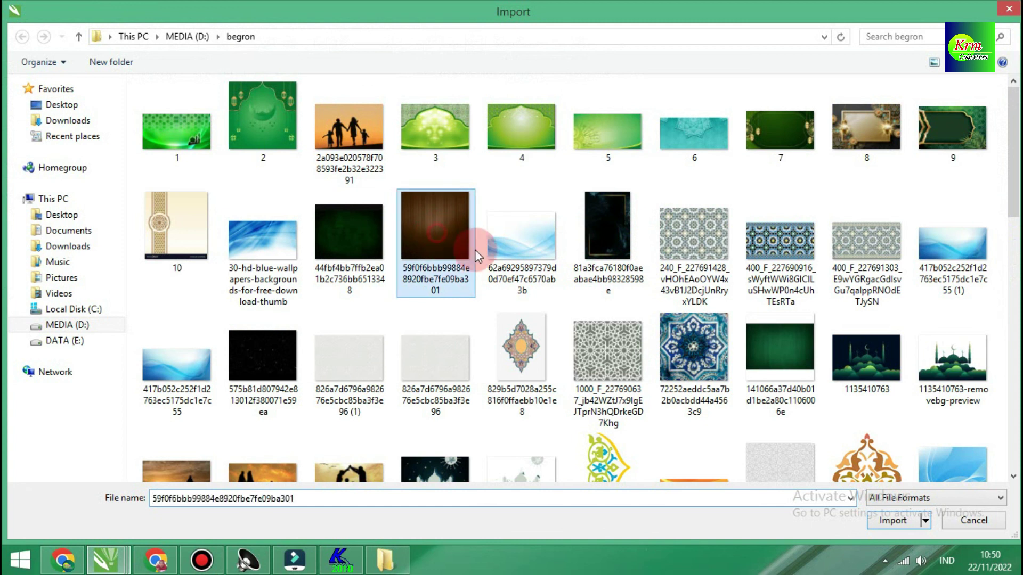
pyautogui.click(892, 520)
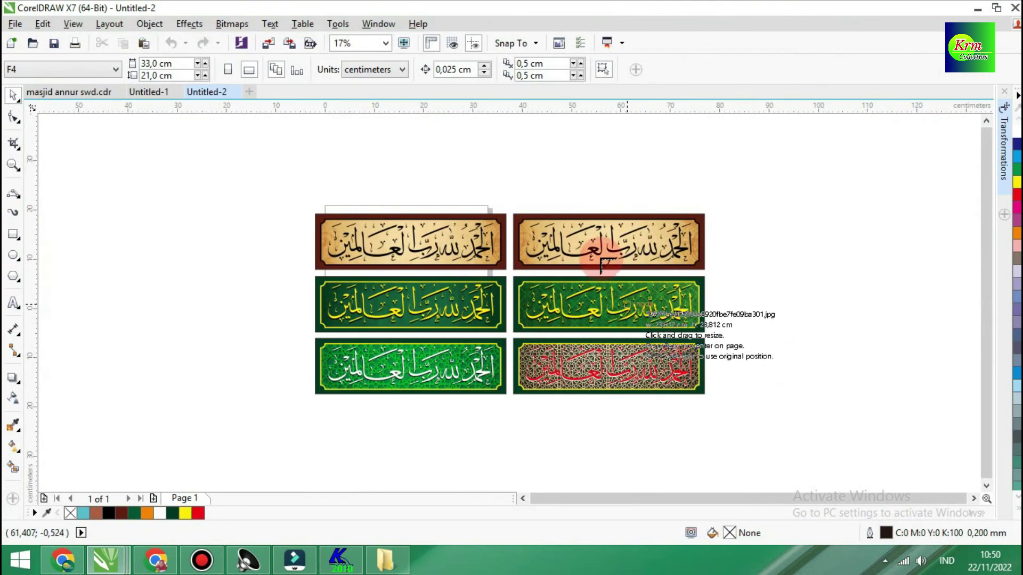
pyautogui.moveTo(513, 161); pyautogui.dragTo(804, 385)
pyautogui.click(342, 150)
pyautogui.moveTo(646, 233); pyautogui.dragTo(911, 239)
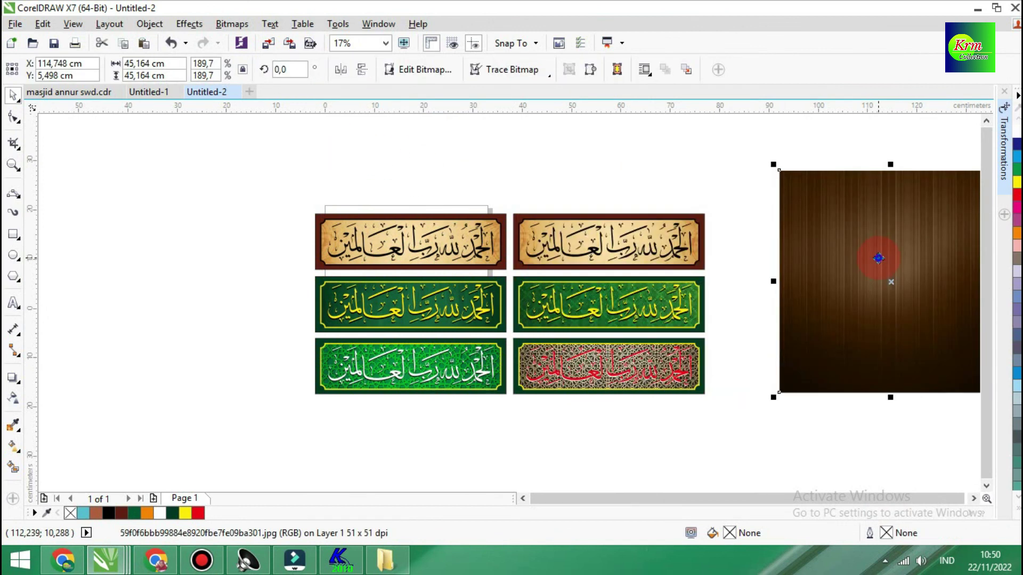
# Step: PowerClip the dark wood image into the scalloped frame of the second column's bottom panel, covering the gold ornament
pyautogui.rightClick(878, 258)
pyautogui.click(757, 126)
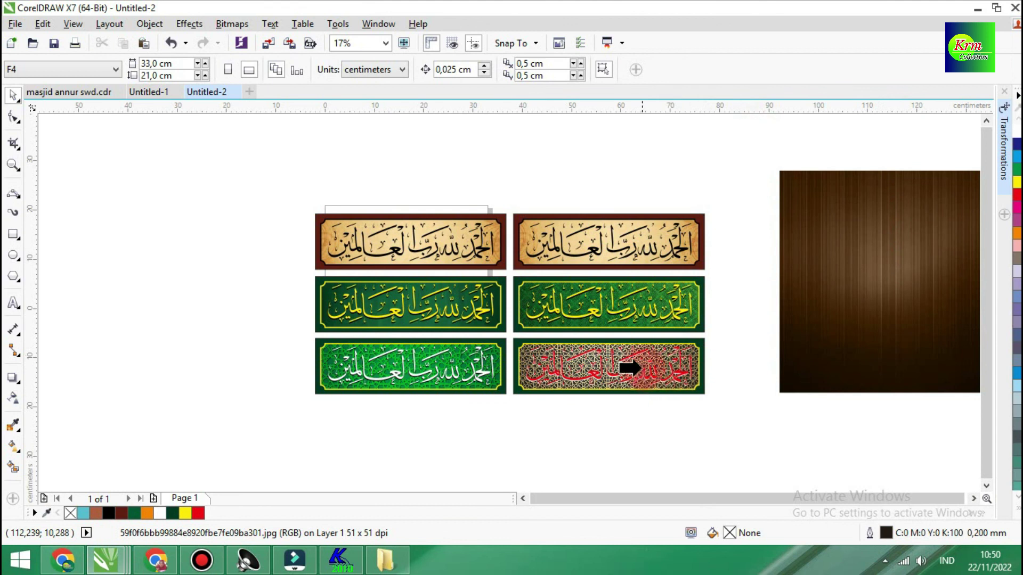
pyautogui.click(565, 356)
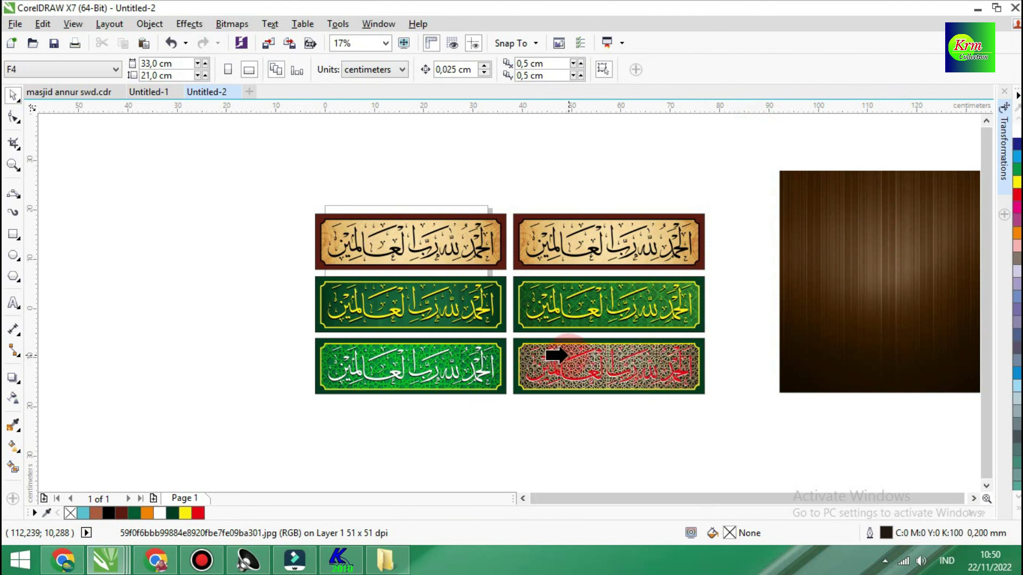
pyautogui.click(791, 327)
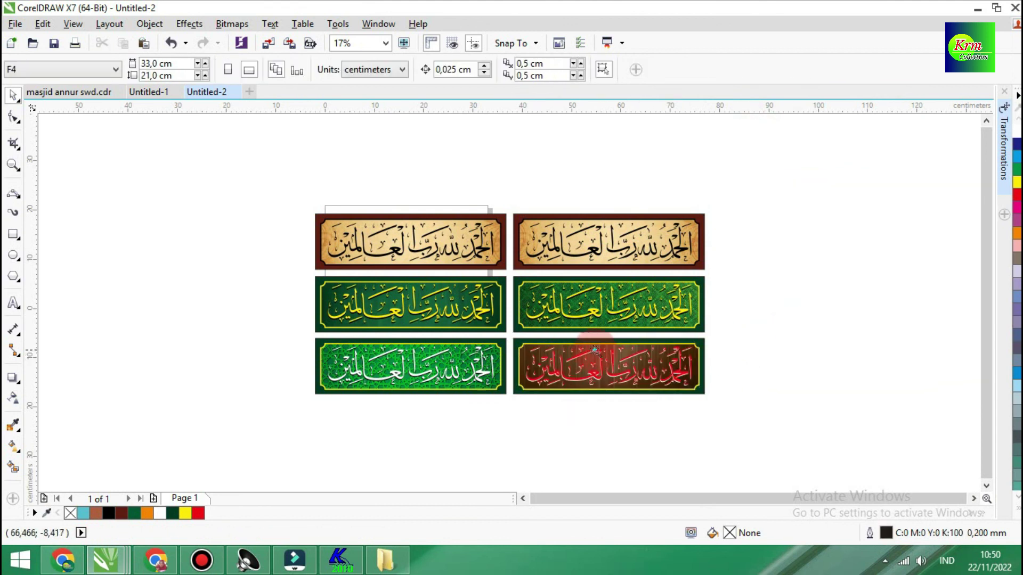
pyautogui.press('z')
pyautogui.moveTo(507, 338); pyautogui.dragTo(714, 407)
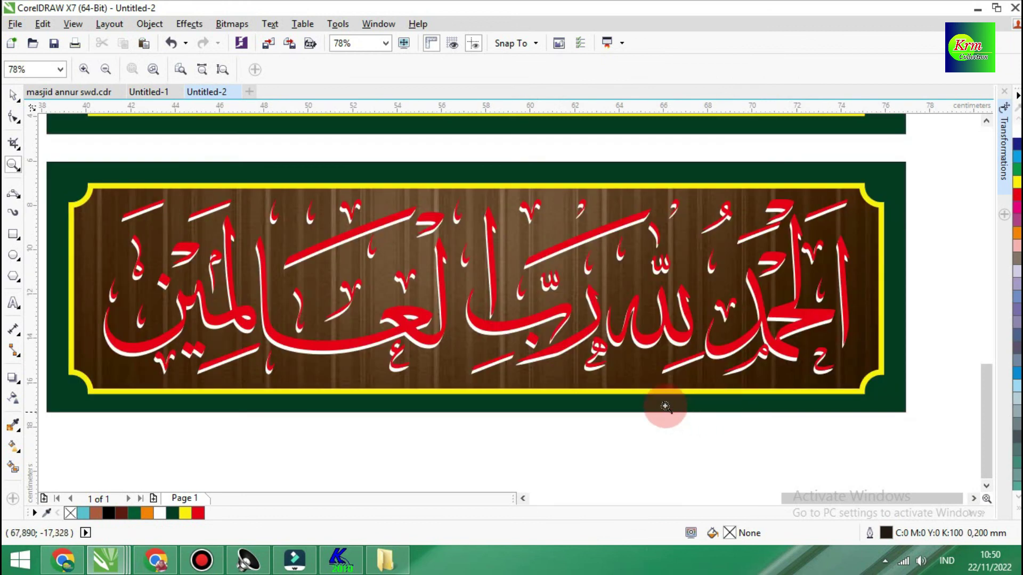
pyautogui.rightClick(638, 406)
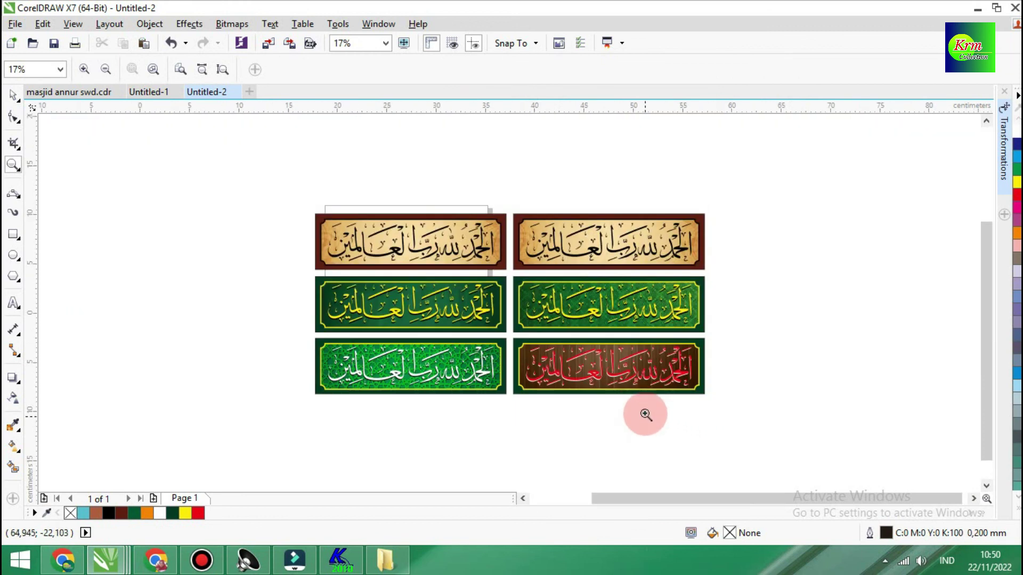
pyautogui.click(646, 415)
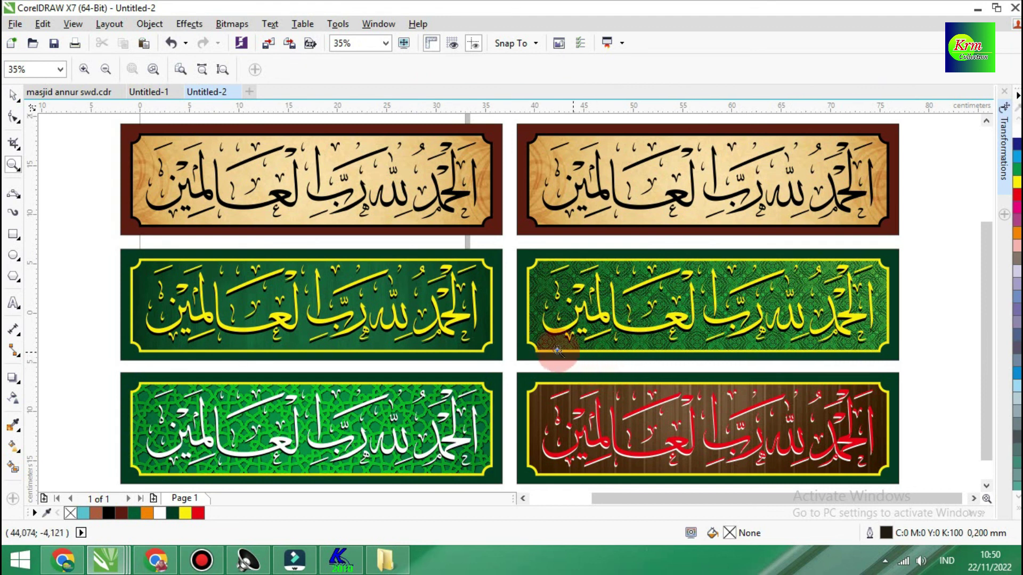
# Step: Fill the yellow calligraphy on the second column's middle panel with white, C:0 M:0 Y:0 K:0
pyautogui.click(13, 97)
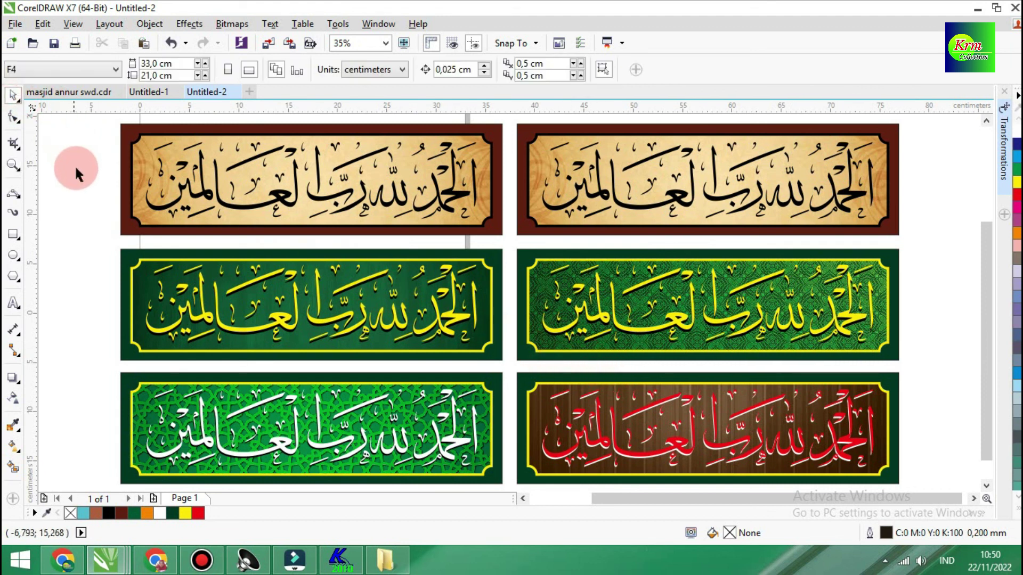
pyautogui.click(649, 328)
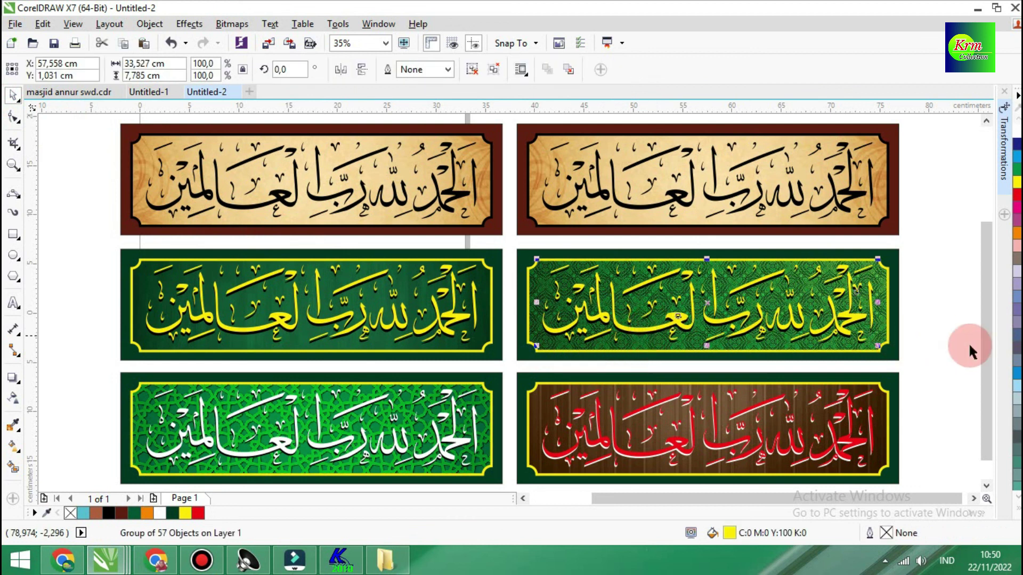
pyautogui.click(1018, 496)
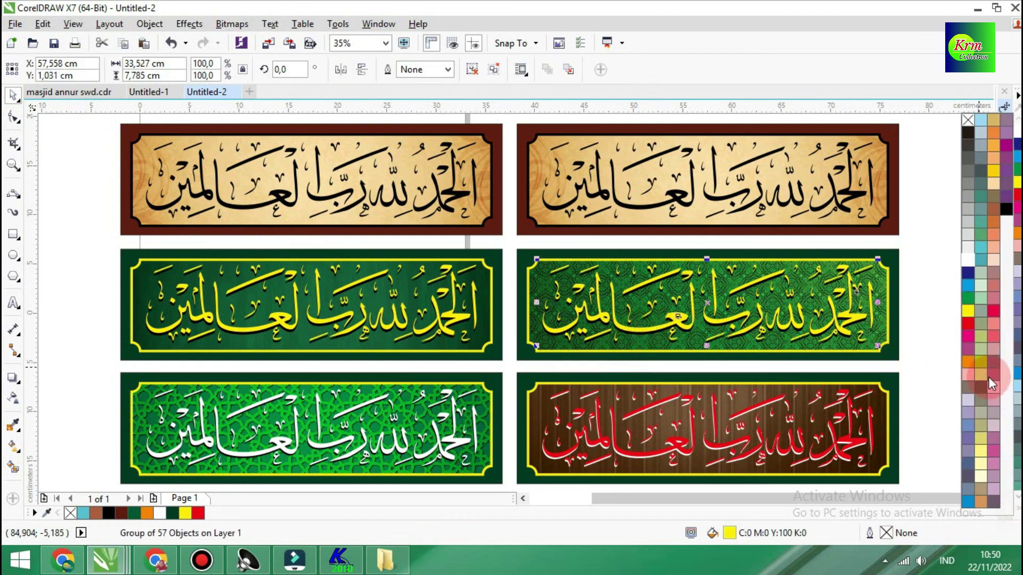
pyautogui.click(969, 261)
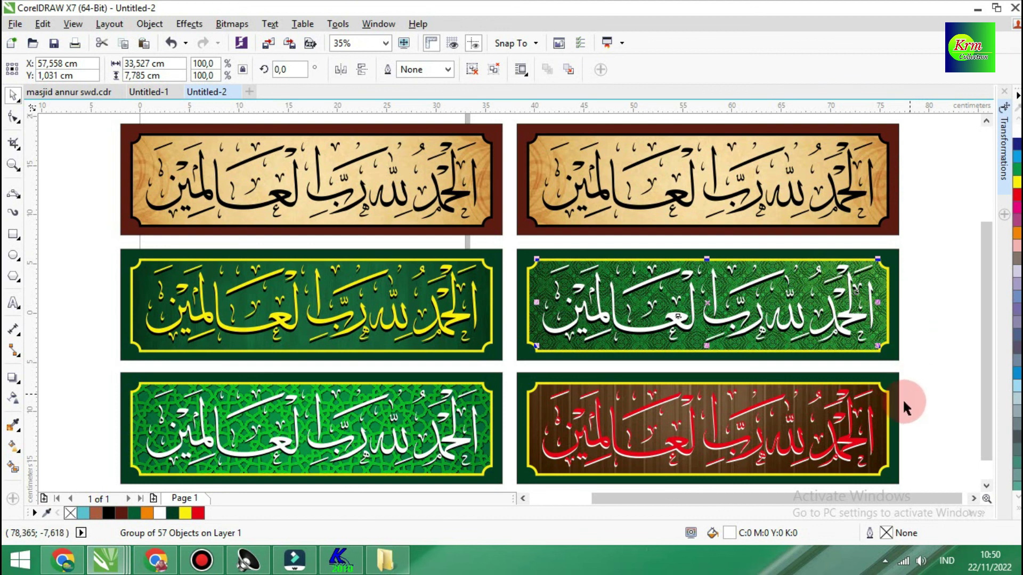
# Step: Recolour the scalloped frame outline of the dark wood panel to orange
pyautogui.click(886, 396)
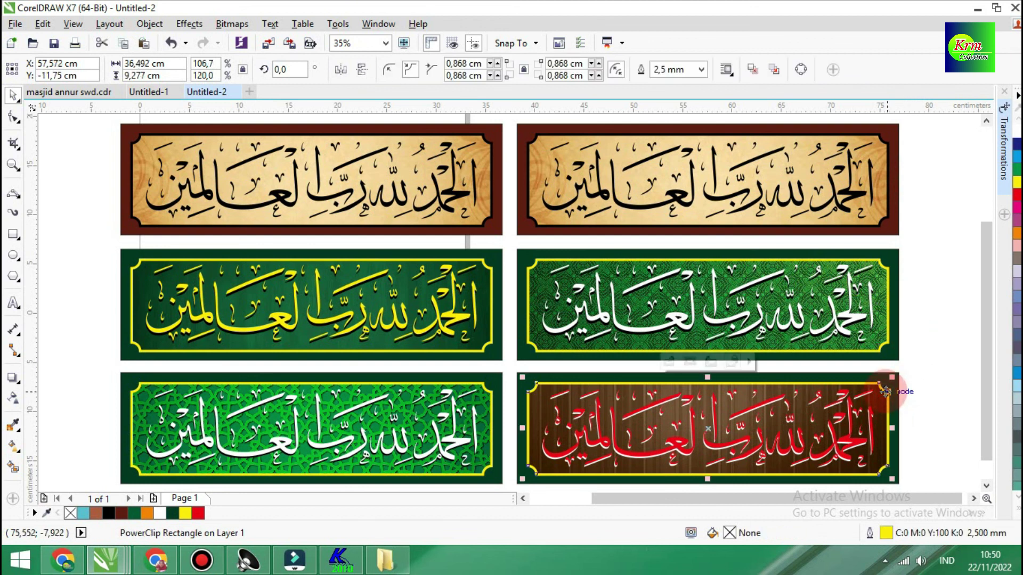
pyautogui.click(1017, 233)
pyautogui.rightClick(1018, 234)
pyautogui.click(918, 268)
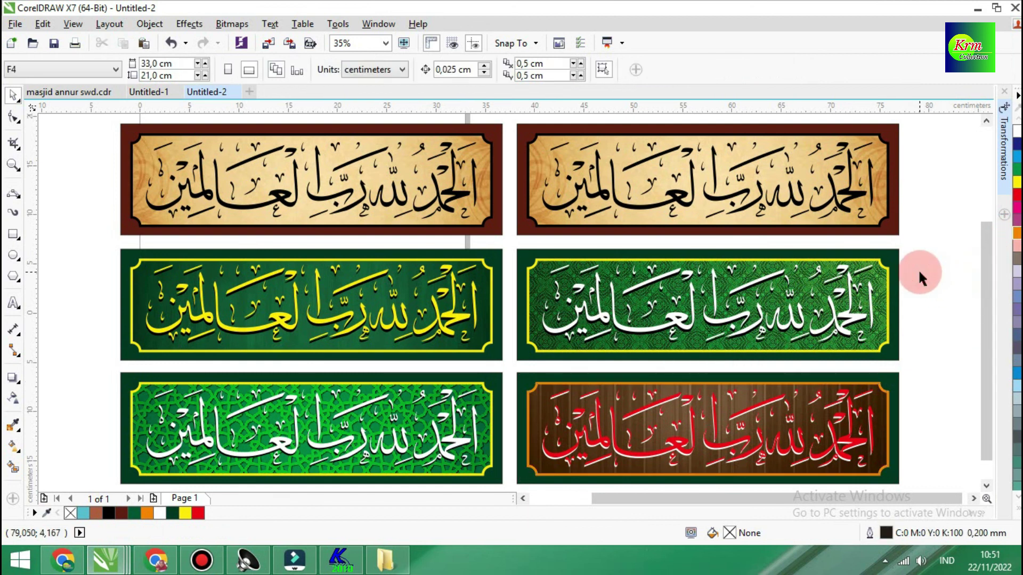